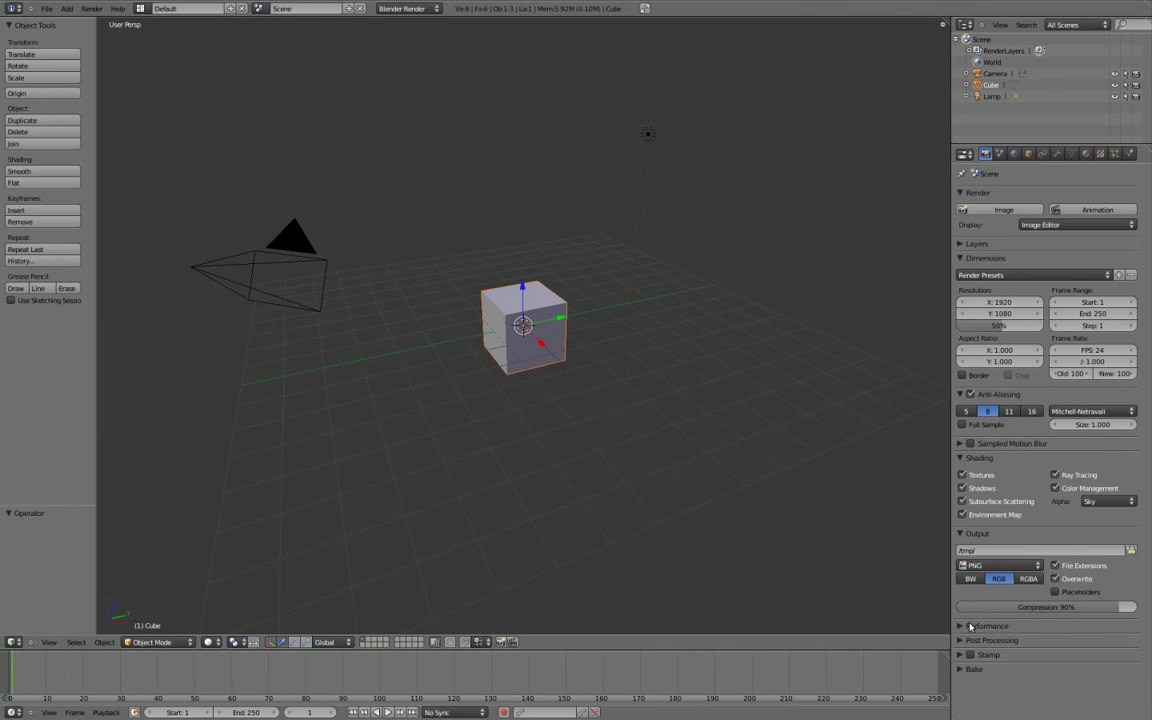
# - Delete the default cube and hide the lamp and the camera from the viewport
pyautogui.press('x')
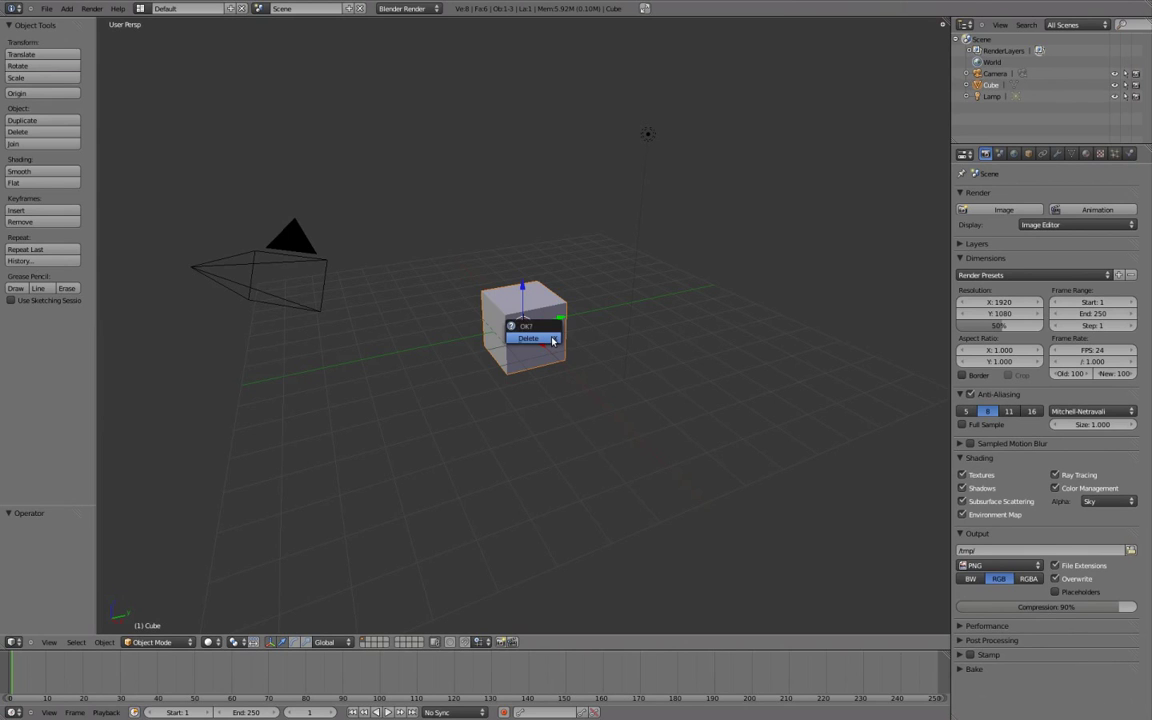
pyautogui.click(552, 341)
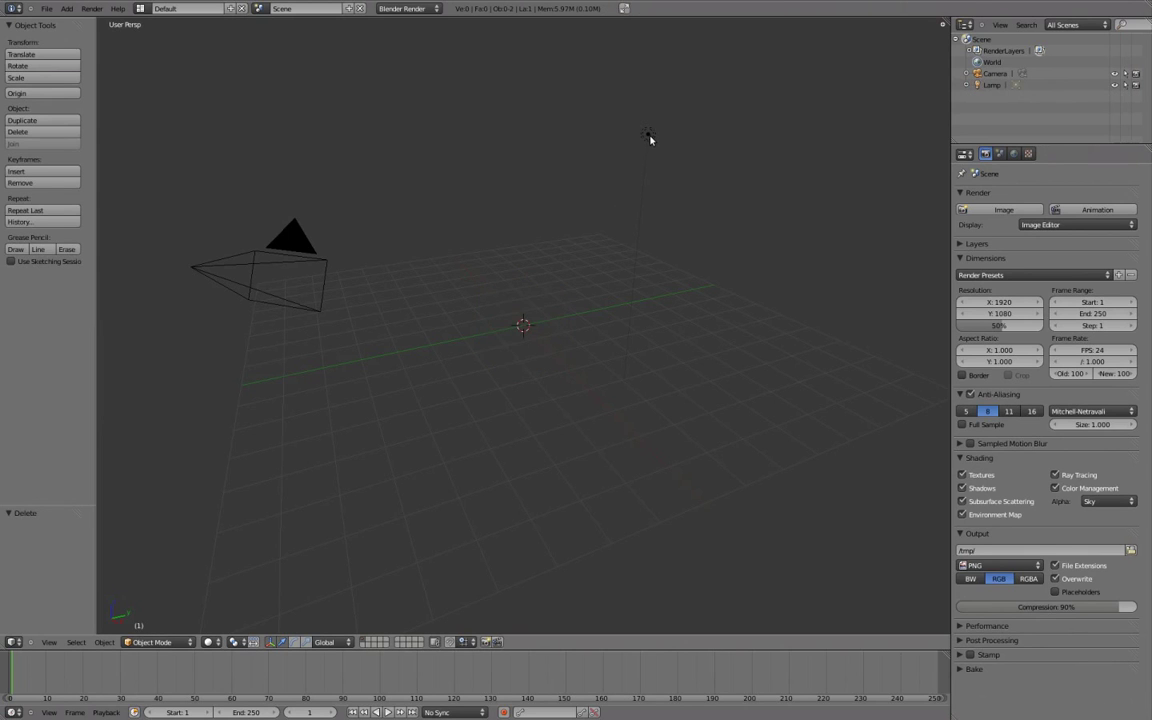
pyautogui.press('h')
pyautogui.rightClick(329, 271)
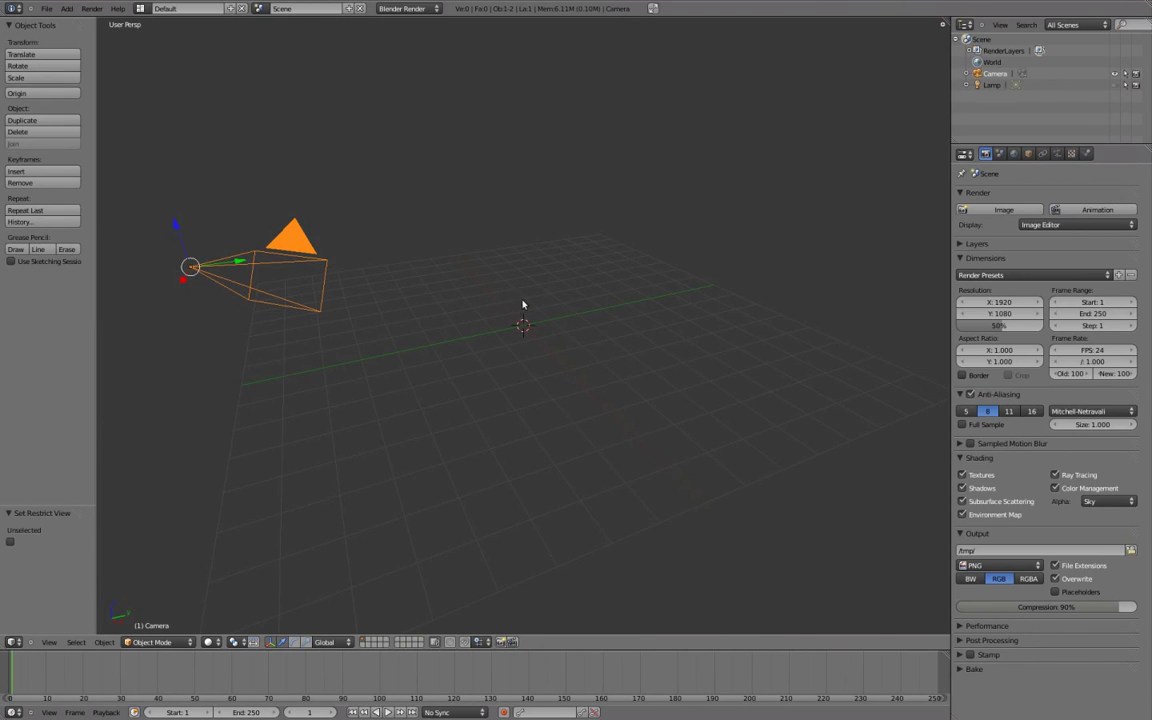
pyautogui.press('h')
# - Add a UV sphere mesh at the scene's centre from the front view
pyautogui.press('KP_1')
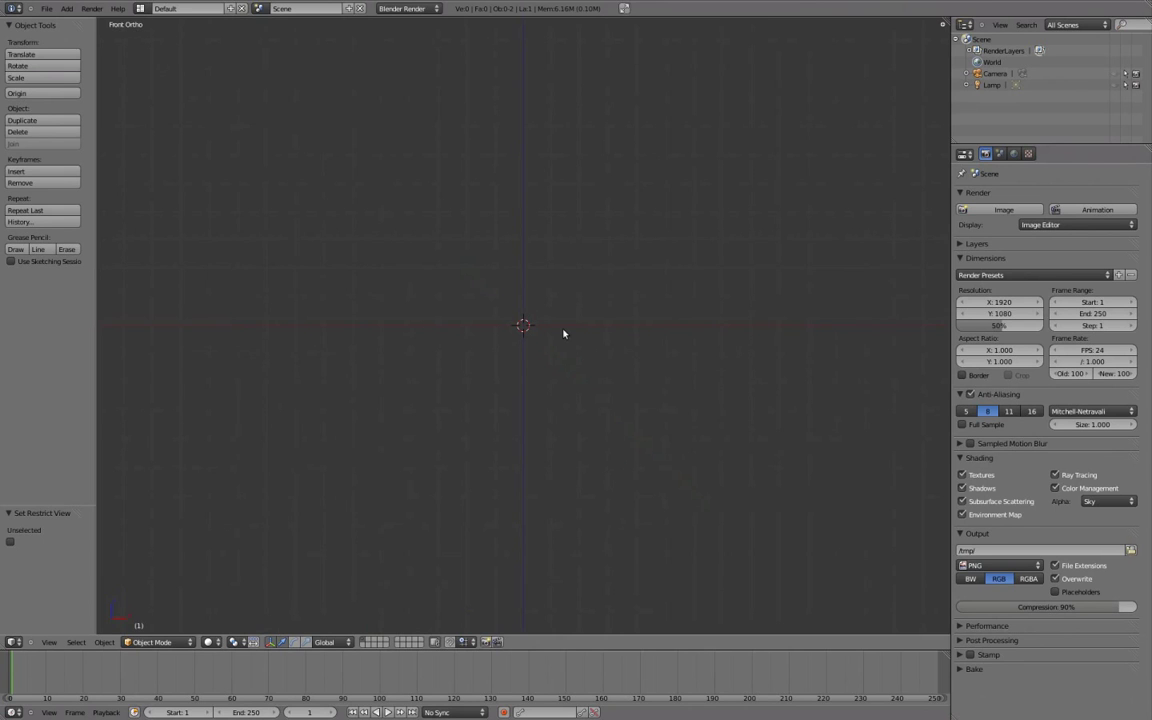
pyautogui.hotkey('shift', 'a')
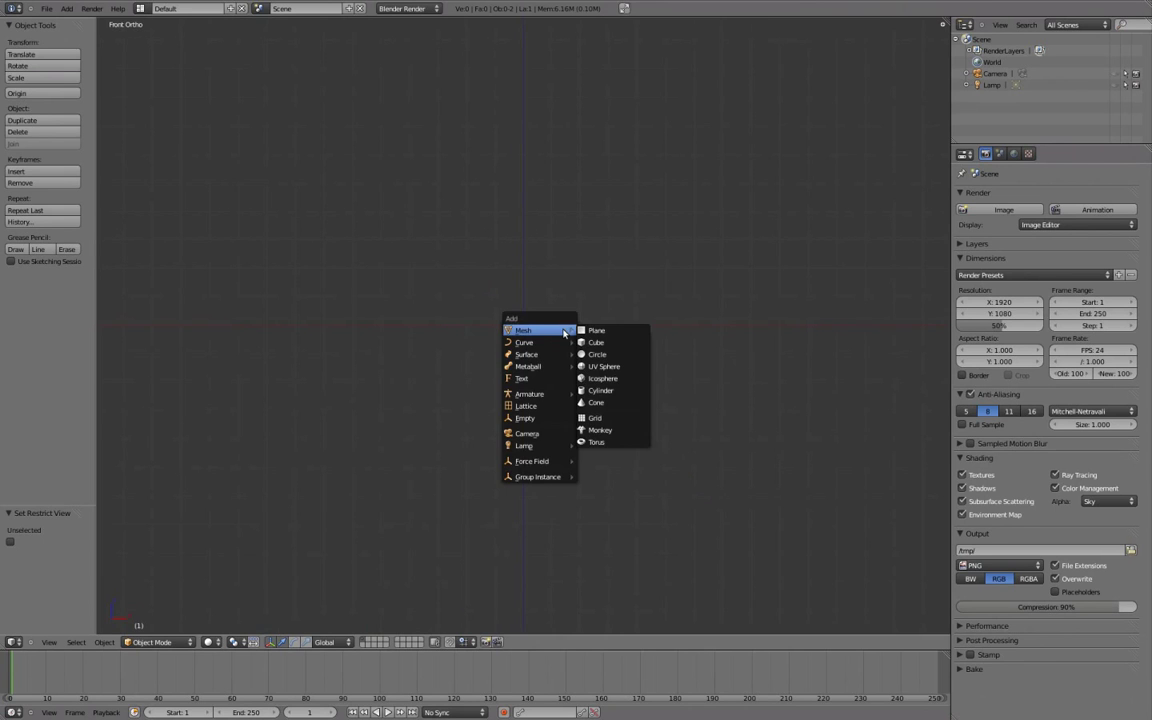
pyautogui.click(630, 367)
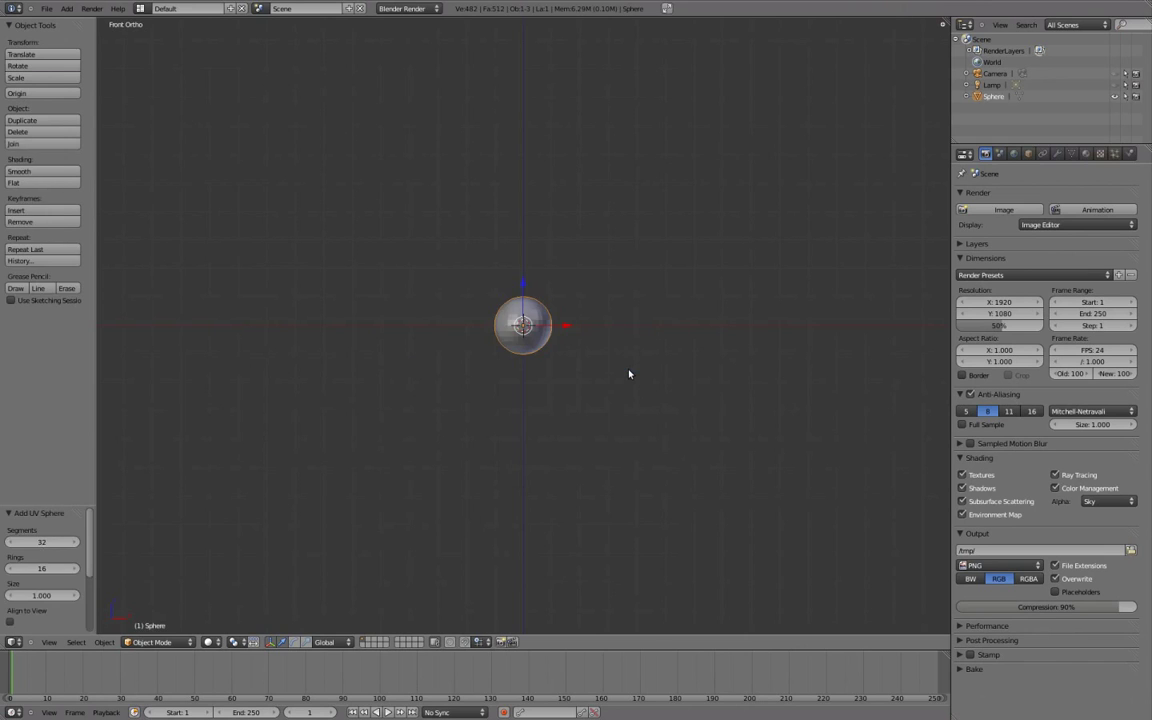
# - Widen and enlarge the Add UV Sphere settings area so that all of its options are readable
pyautogui.scroll(4, 602, 346)
pyautogui.scroll(2, 605, 340)
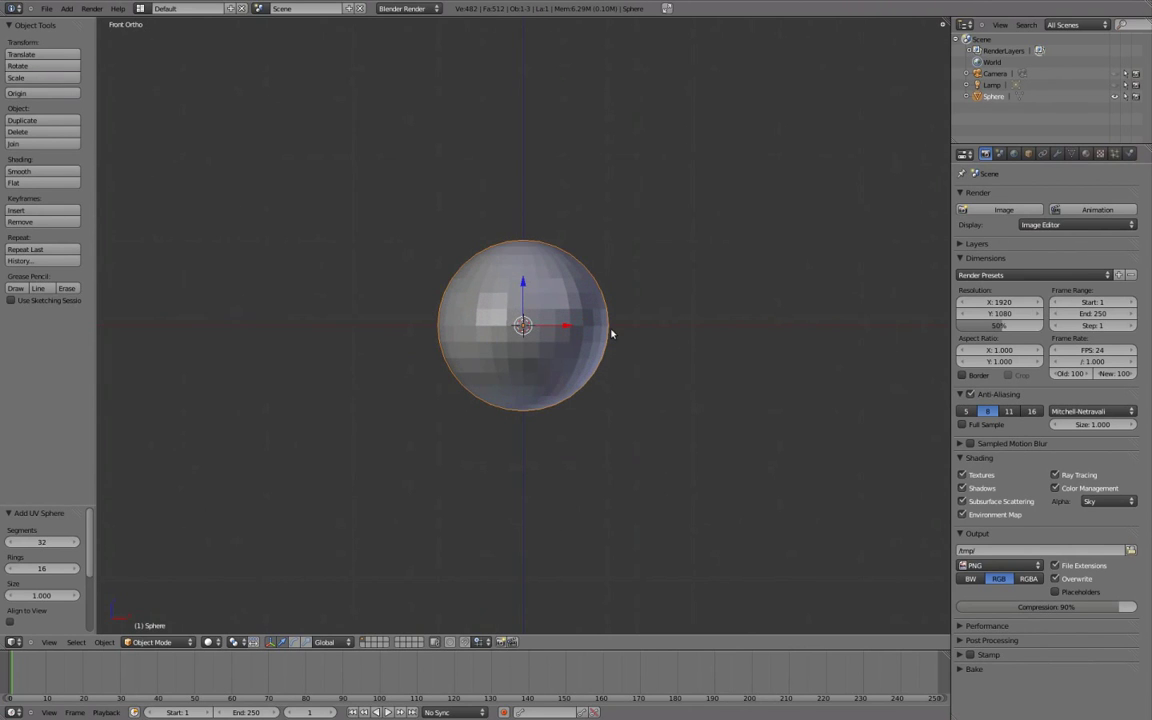
pyautogui.scroll(1, 635, 315)
pyautogui.scroll(1, 634, 325)
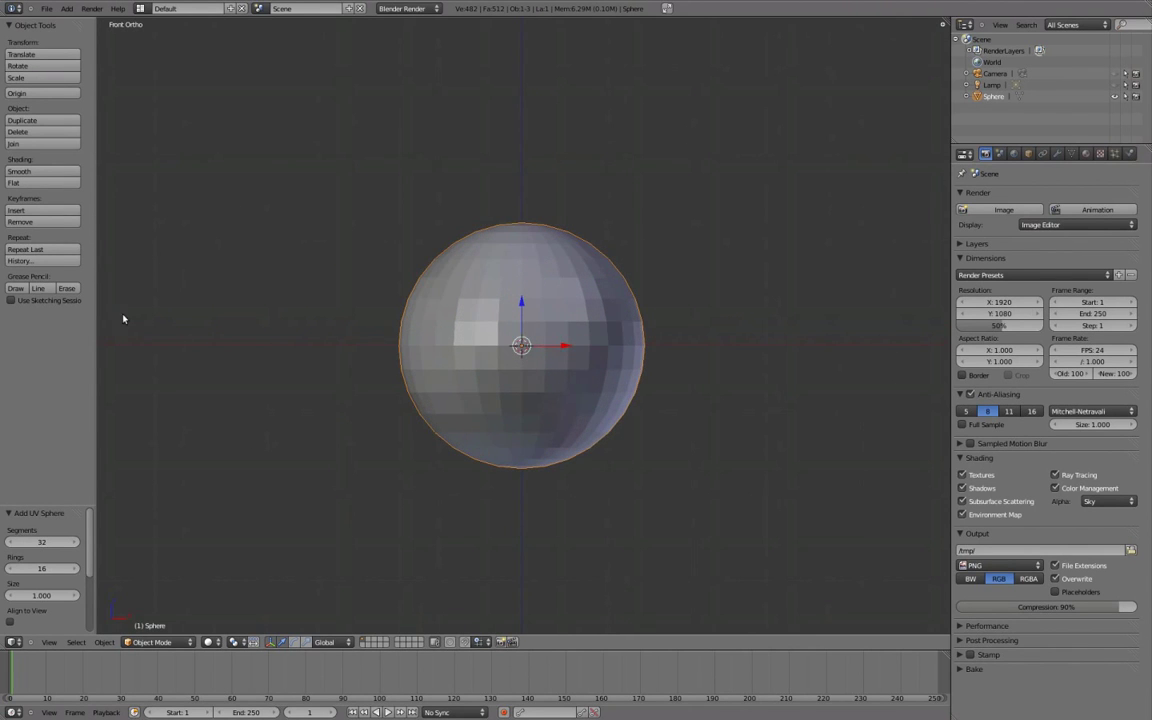
pyautogui.moveTo(96, 301); pyautogui.dragTo(179, 298)
pyautogui.moveTo(125, 506); pyautogui.dragTo(138, 316)
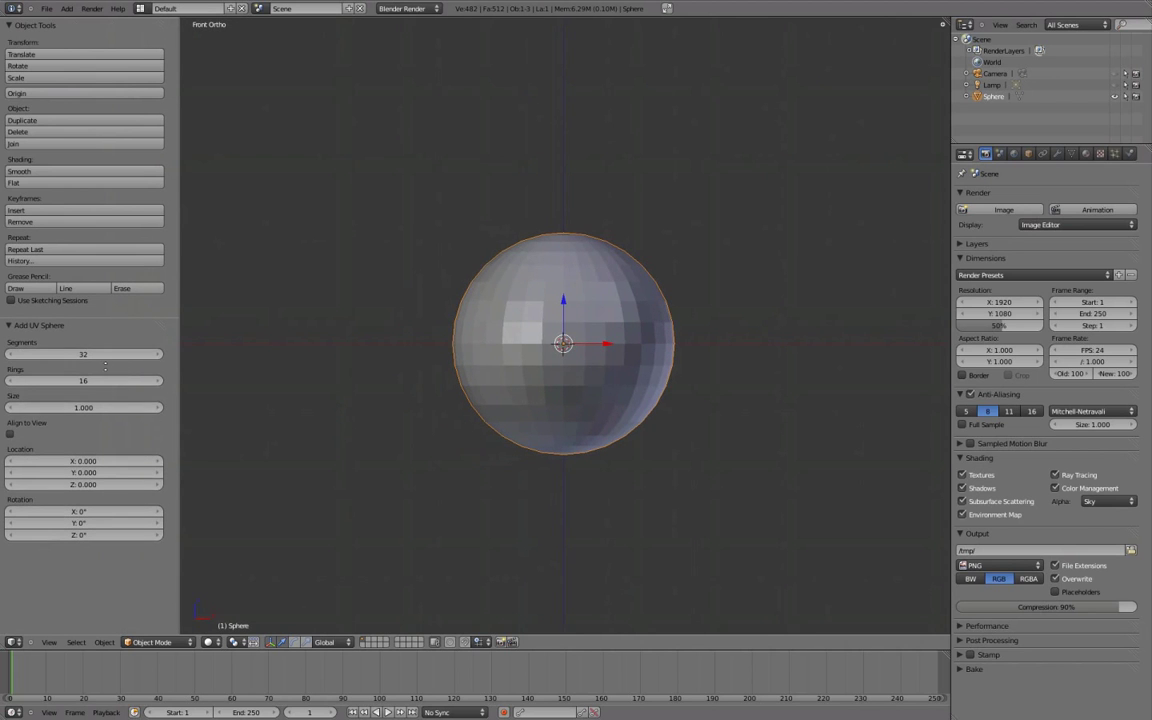
pyautogui.keyDown('ctrl'); pyautogui.moveTo(106, 369); pyautogui.dragTo(124, 367, button='middle'); pyautogui.keyUp('ctrl')
# - Set the UV sphere's segments to 16 and its rings to 16
pyautogui.moveTo(80, 378)
pyautogui.mouseDown()
pyautogui.moveTo(107, 378)
pyautogui.moveTo(57, 380)
pyautogui.moveTo(77, 375)
pyautogui.mouseUp()
pyautogui.moveTo(82, 419); pyautogui.dragTo(103, 378)
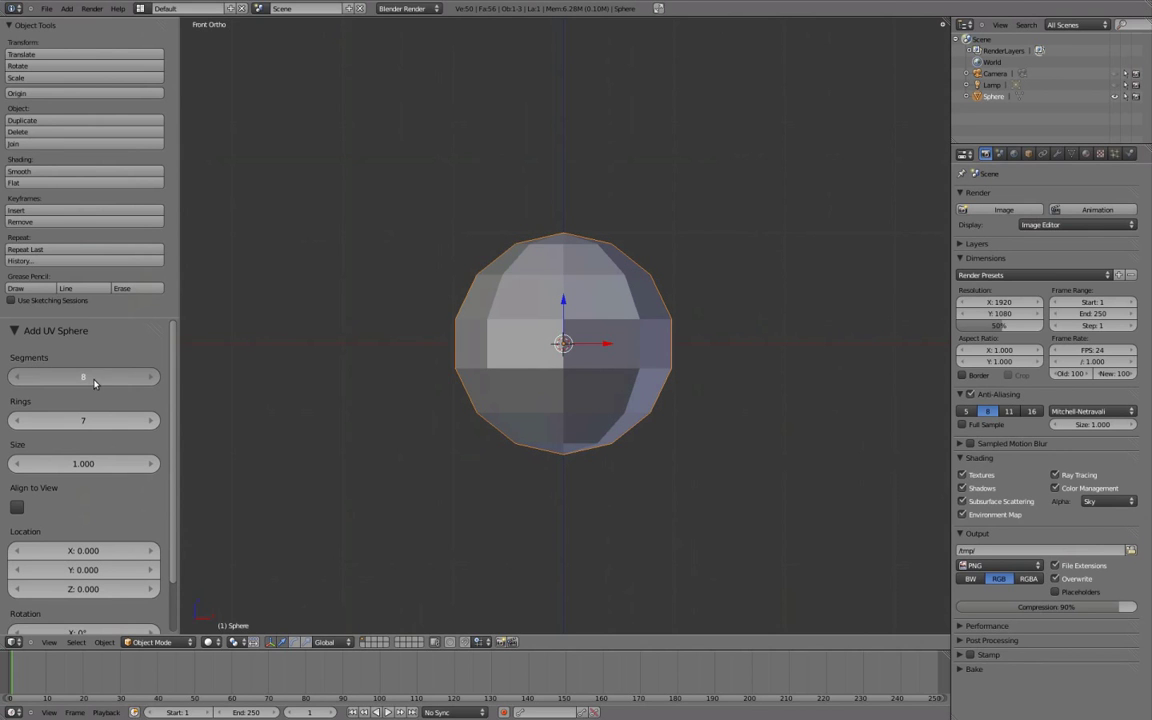
pyautogui.write('16')
pyautogui.press('Return')
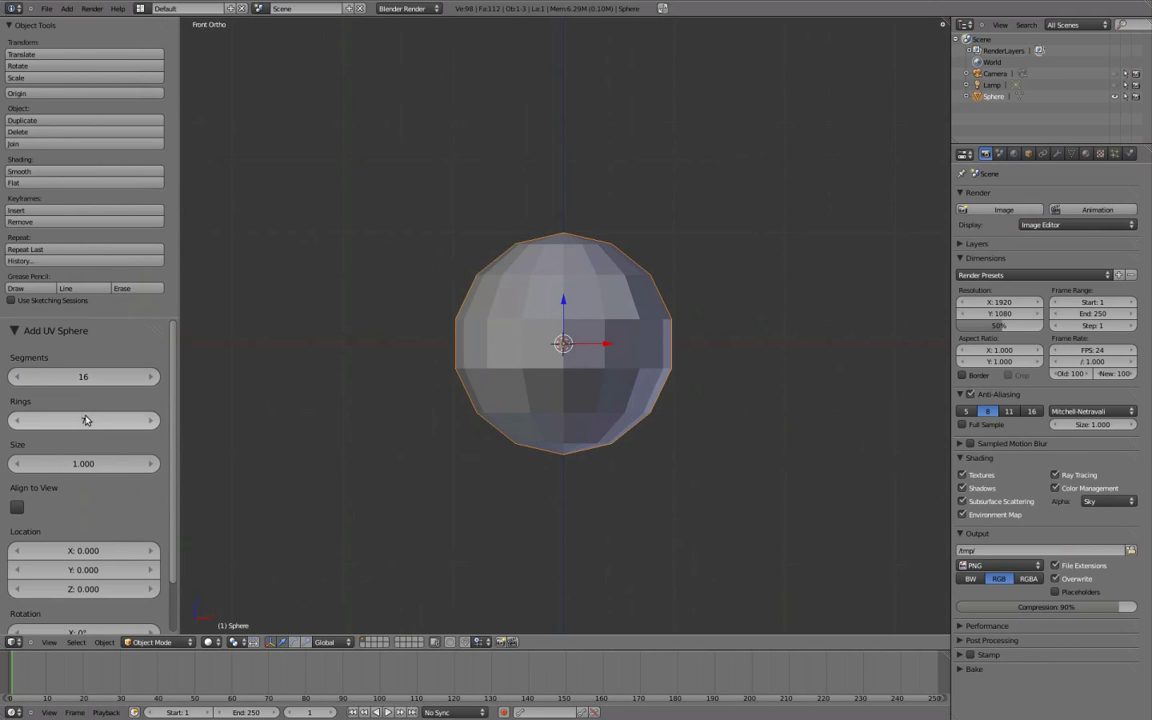
pyautogui.click(86, 421)
pyautogui.write('16')
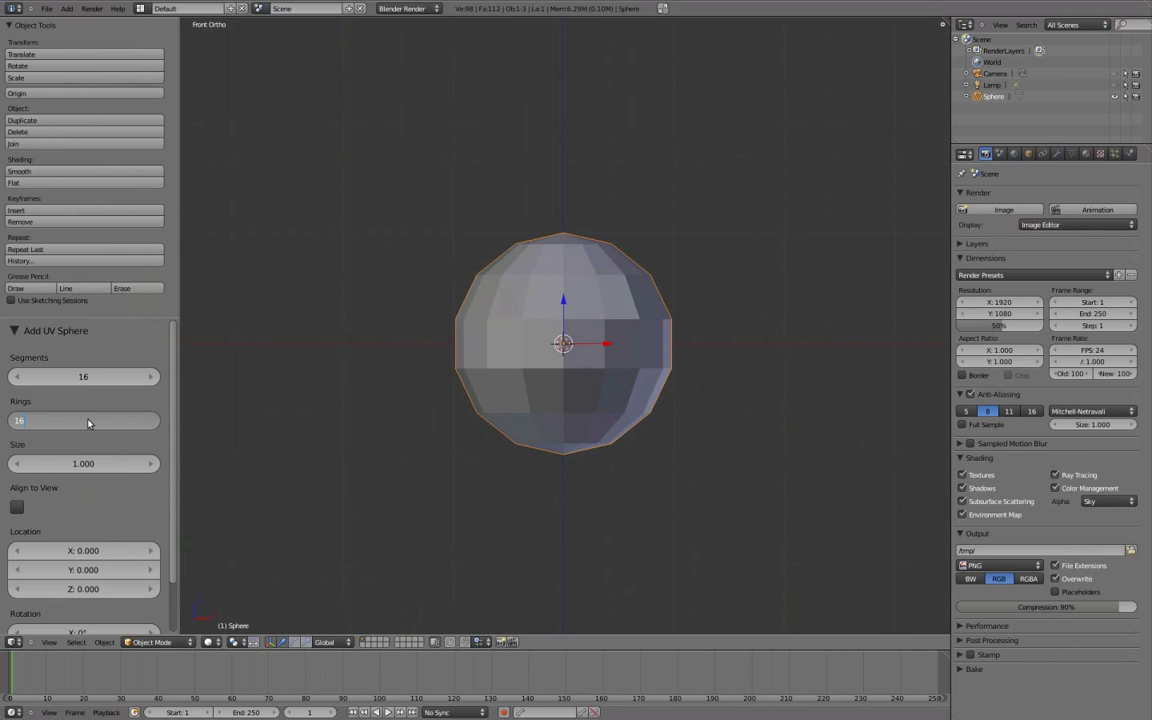
pyautogui.press('Return')
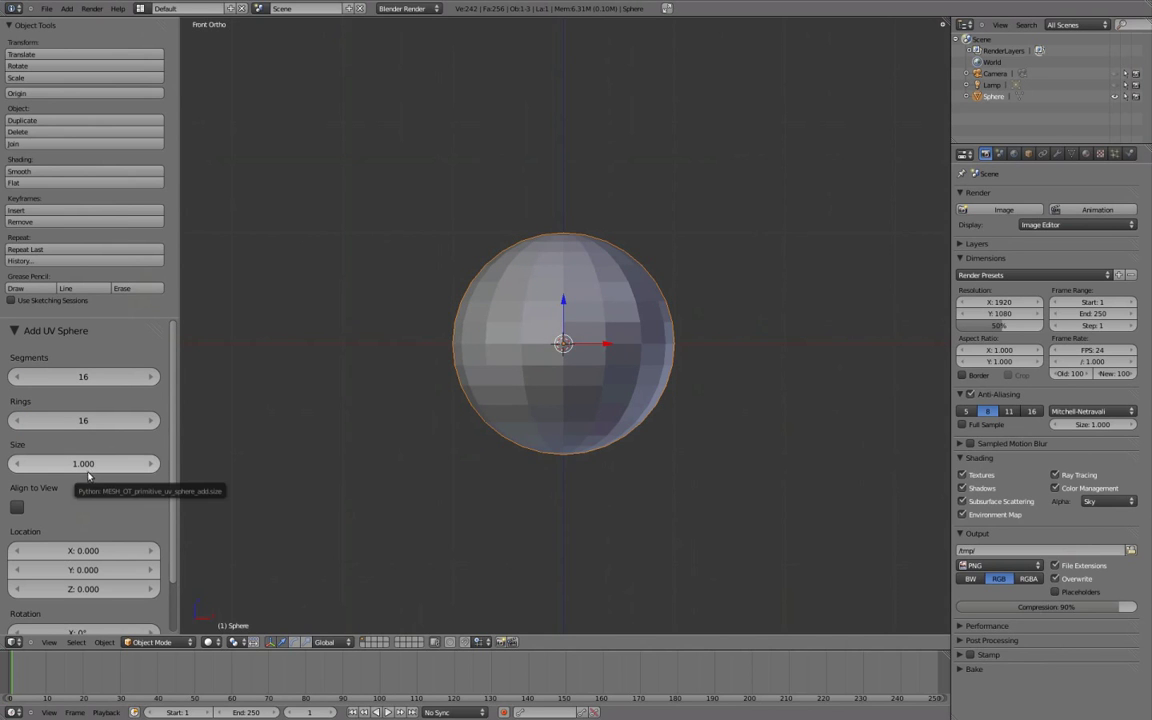
# - Try out other sizes for the UV sphere and set its size back to 1
pyautogui.moveTo(86, 464)
pyautogui.mouseDown()
pyautogui.moveTo(110, 470)
pyautogui.moveTo(83, 467)
pyautogui.moveTo(96, 467)
pyautogui.mouseUp()
pyautogui.click(149, 467)
pyautogui.click(149, 467)
pyautogui.click(96, 464)
pyautogui.write('1')
pyautogui.press('Return')
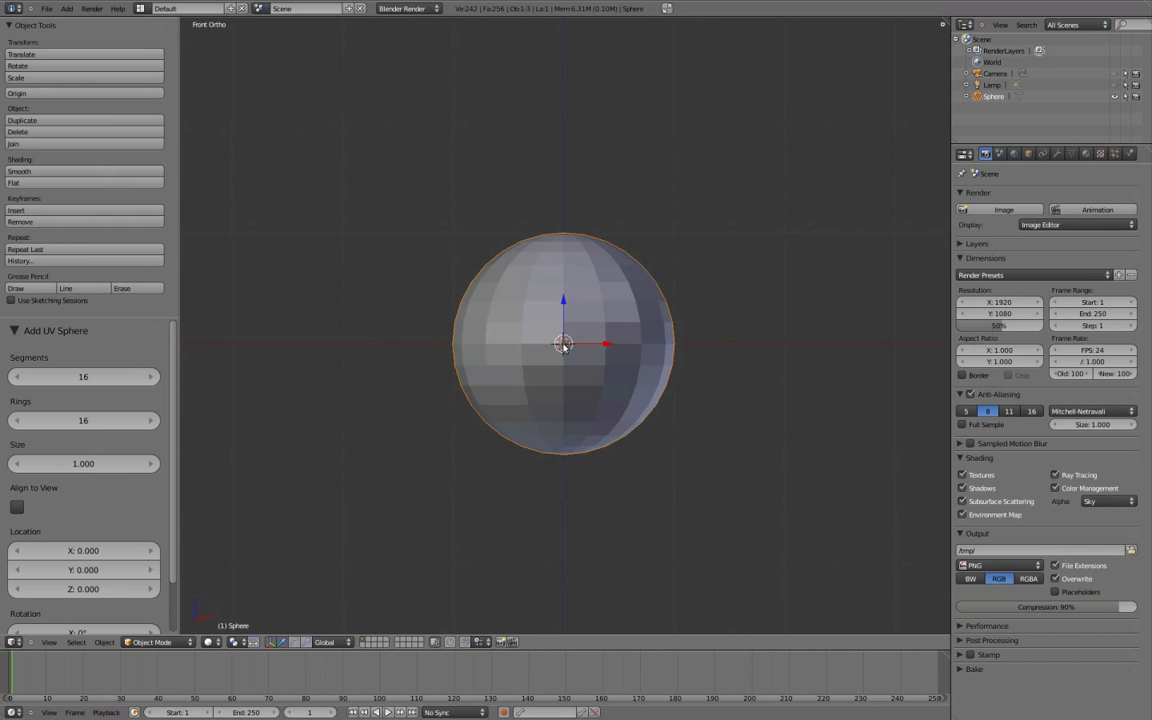
# - Align the new sphere to the front view so that one of its poles faces forward
pyautogui.click(19, 509)
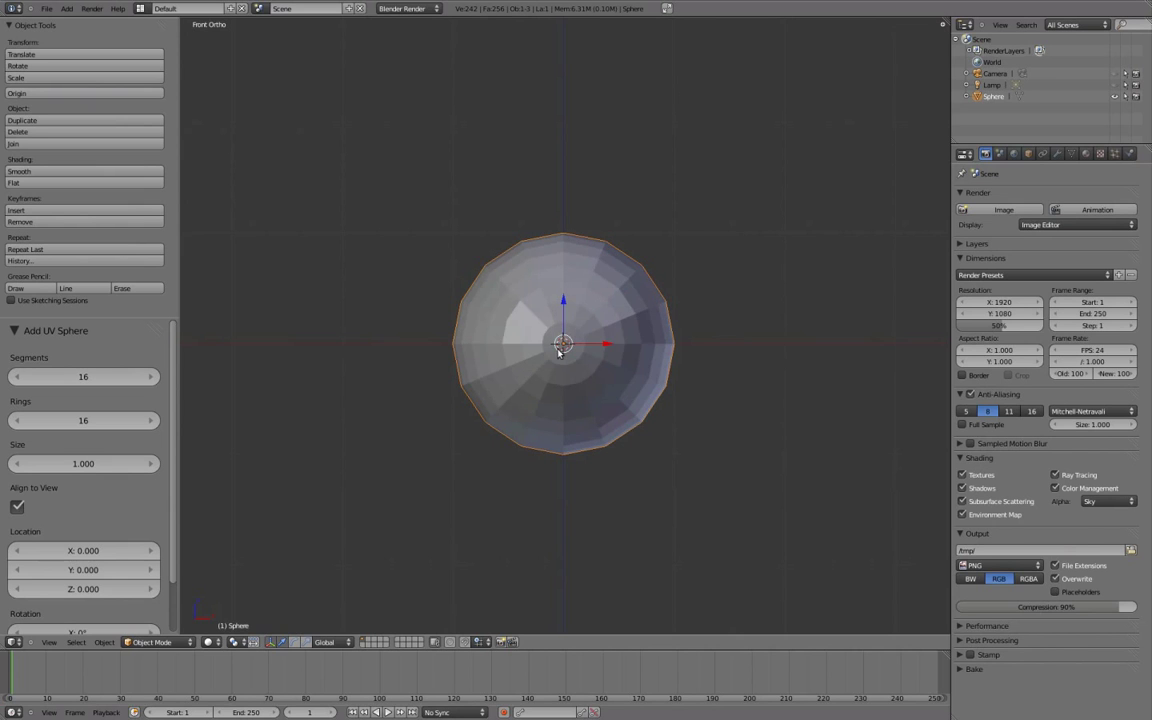
pyautogui.click(18, 508)
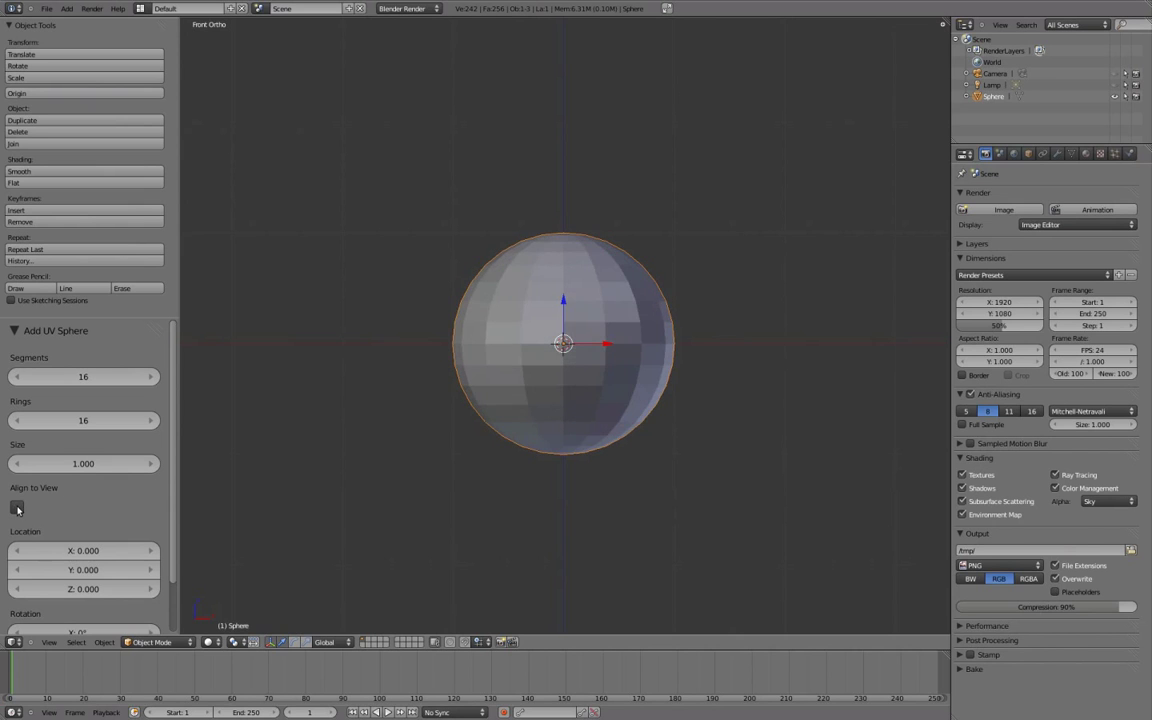
pyautogui.click(18, 509)
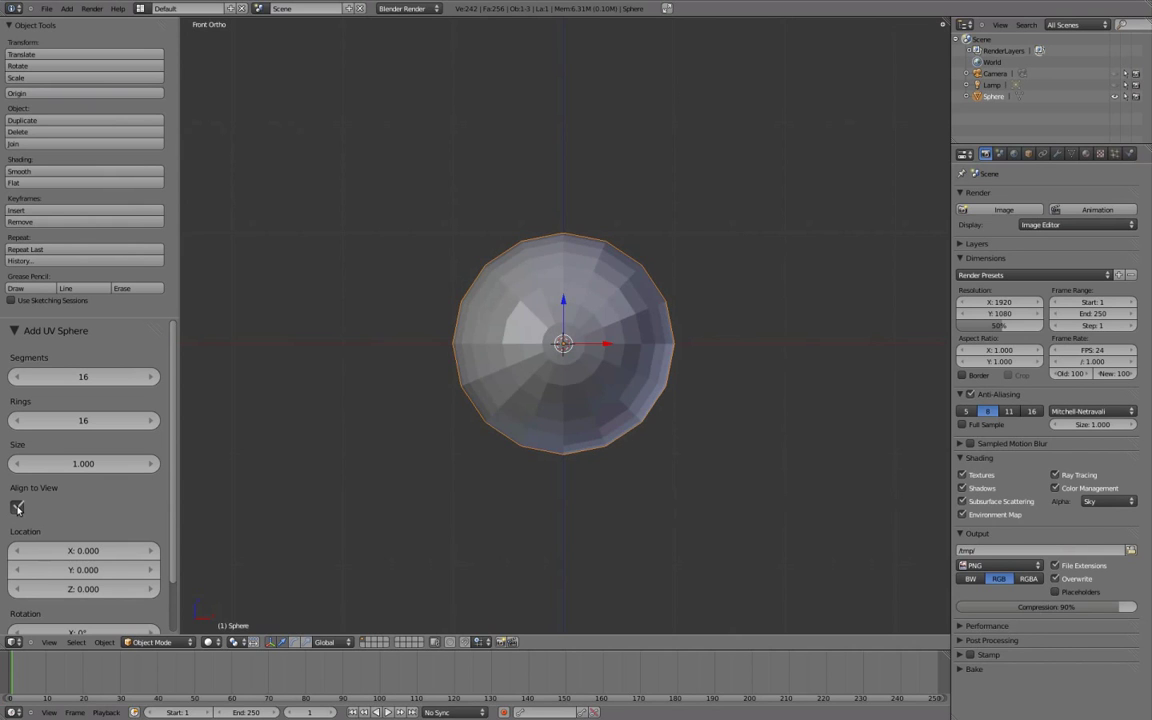
pyautogui.click(18, 509)
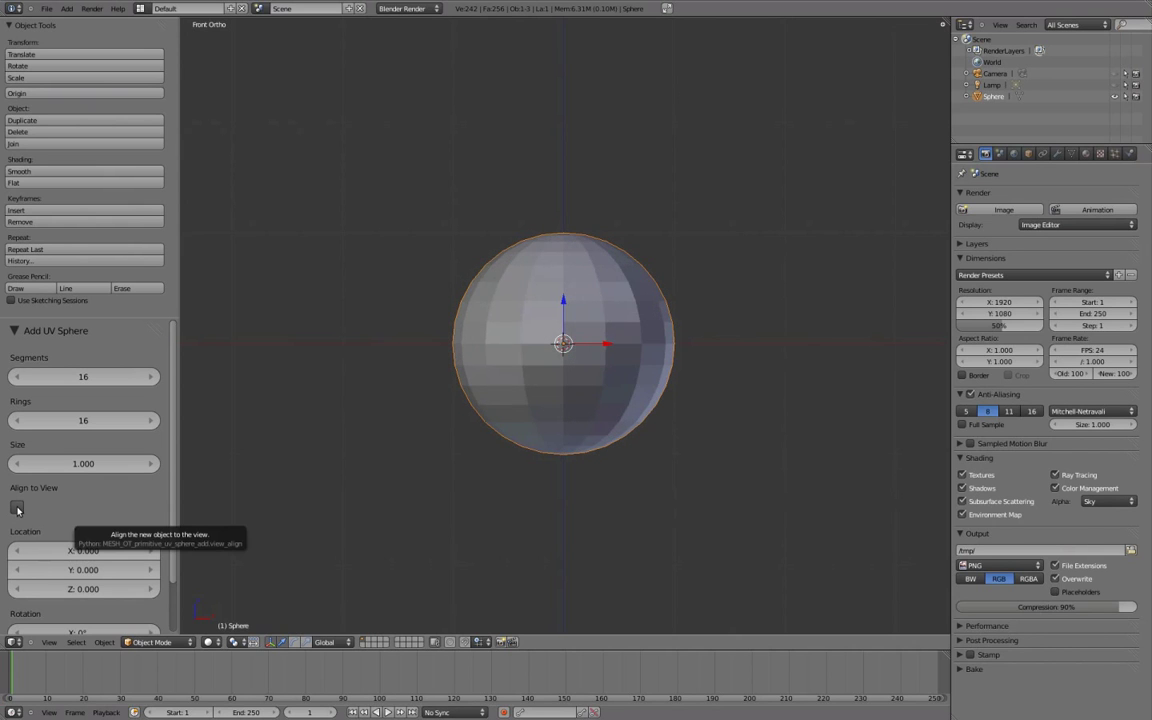
pyautogui.click(17, 509)
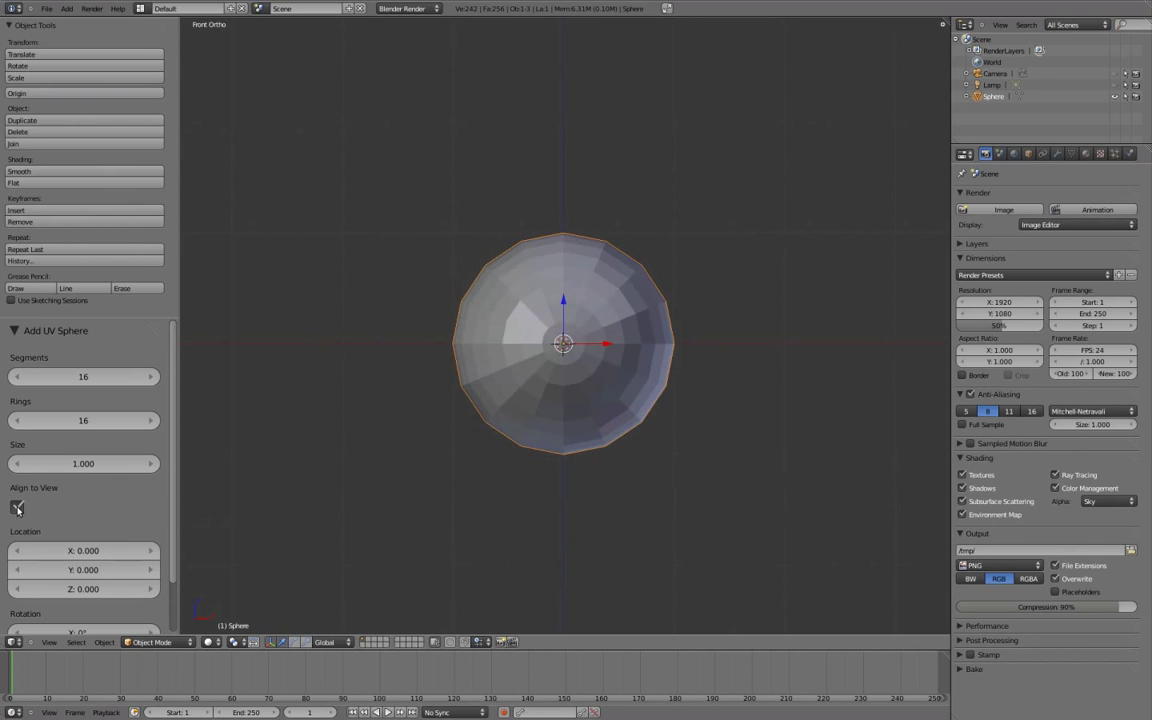
pyautogui.moveTo(689, 306); pyautogui.dragTo(629, 352, button='middle')
pyautogui.keyDown('shift'); pyautogui.moveTo(701, 332); pyautogui.dragTo(670, 336, button='middle'); pyautogui.keyUp('shift')
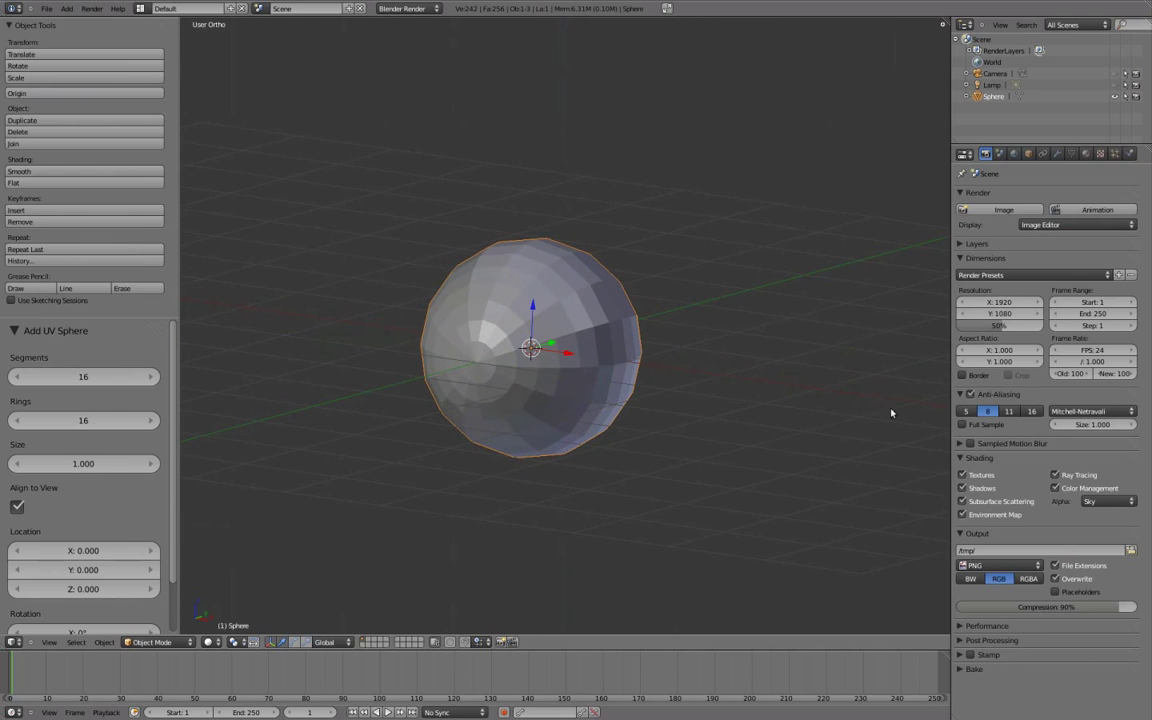
# - Show and widen the object's transform properties, and apply smooth shading to the sphere
pyautogui.press('n')
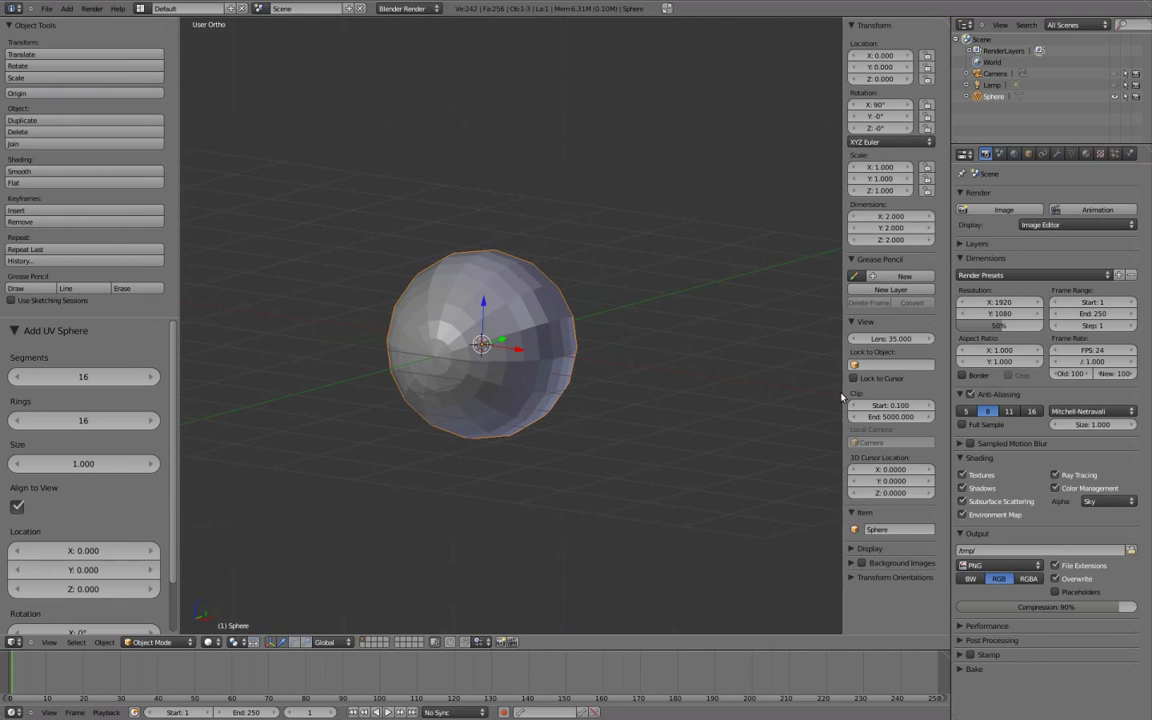
pyautogui.moveTo(845, 393); pyautogui.dragTo(802, 393)
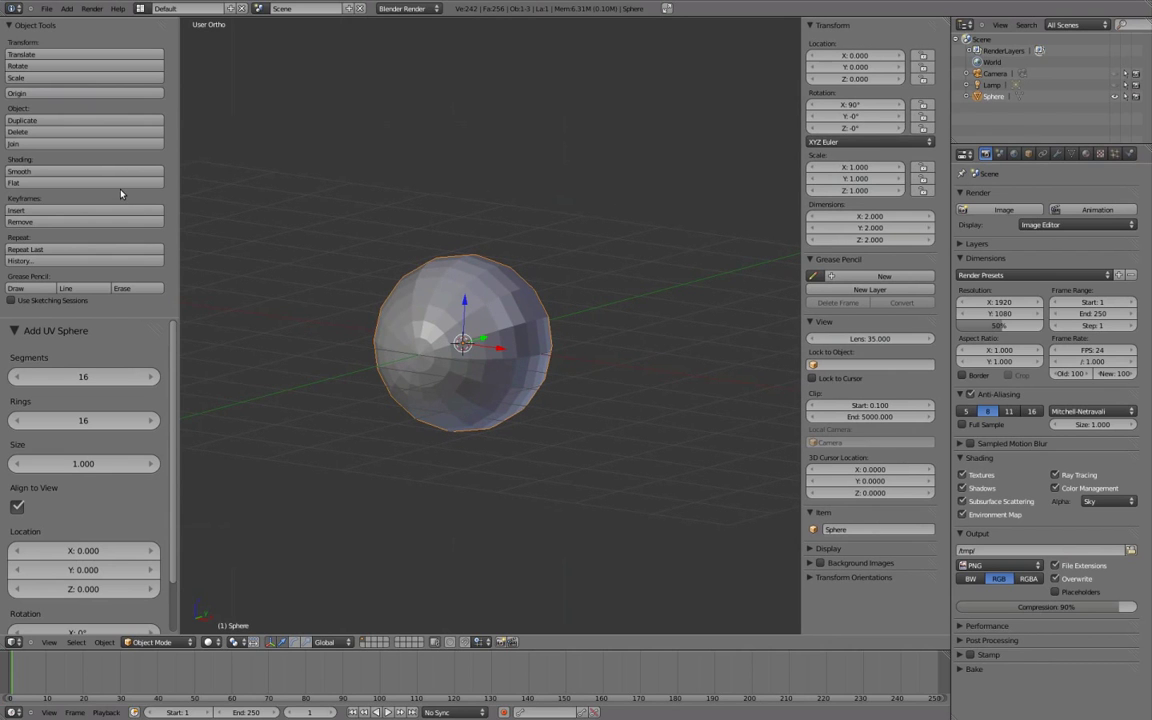
pyautogui.keyDown('ctrl'); pyautogui.moveTo(123, 194); pyautogui.dragTo(134, 190, button='middle'); pyautogui.keyUp('ctrl')
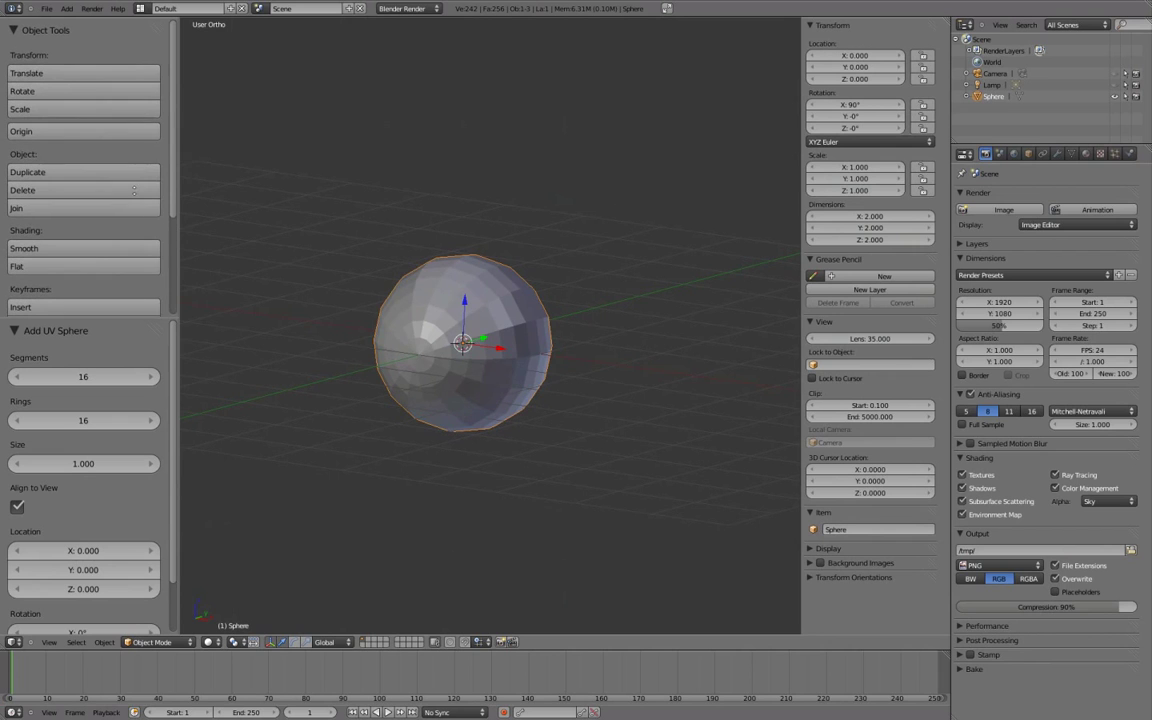
pyautogui.click(73, 252)
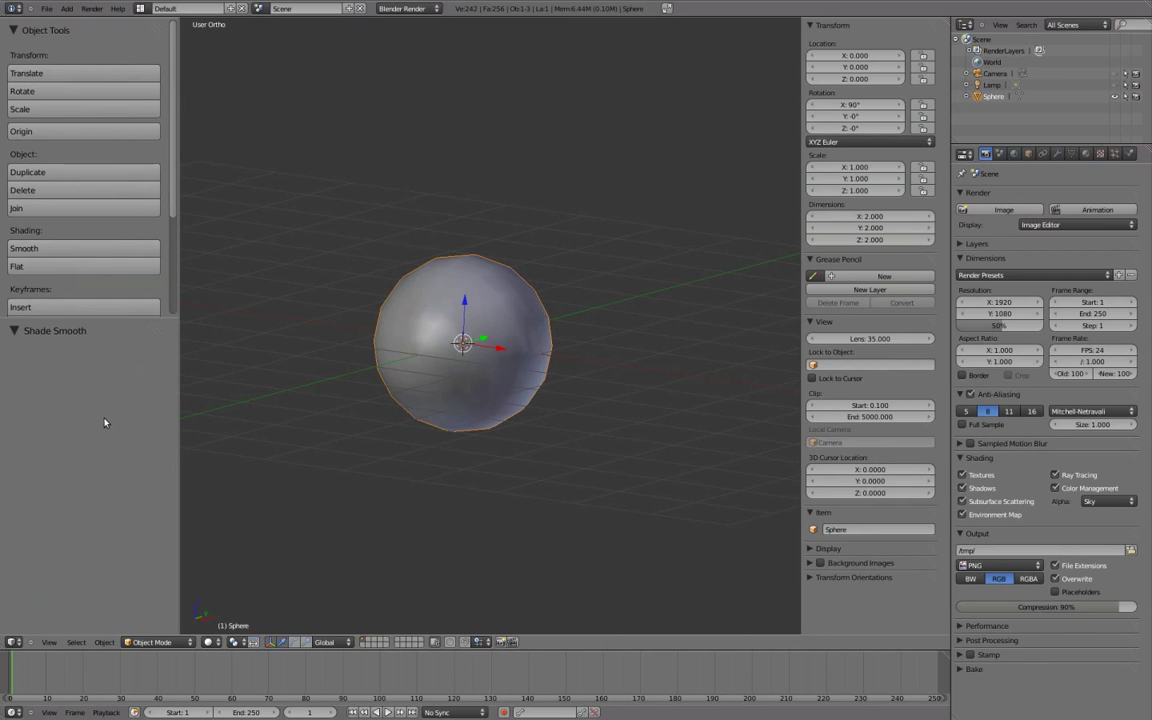
pyautogui.moveTo(179, 399); pyautogui.dragTo(138, 389)
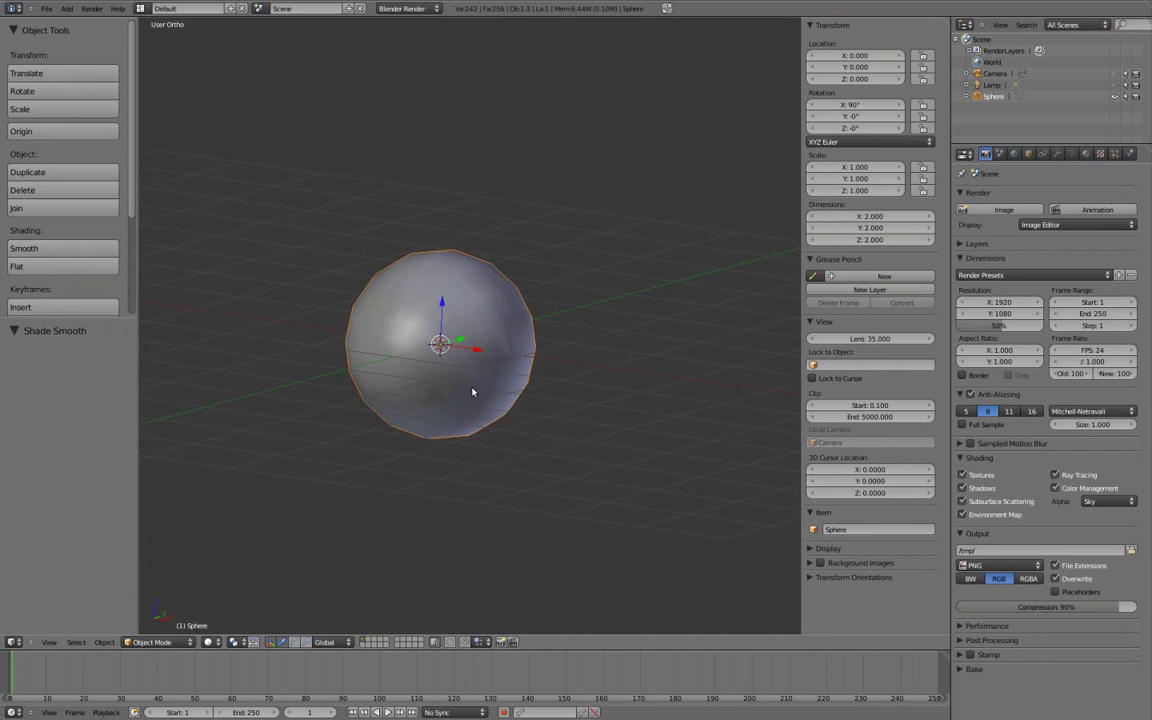
# - Switch the viewport to wireframe display to see the sphere's mesh structure up close
pyautogui.press('z')
pyautogui.moveTo(480, 375); pyautogui.dragTo(508, 355, button='middle')
pyautogui.scroll(3, 508, 355)
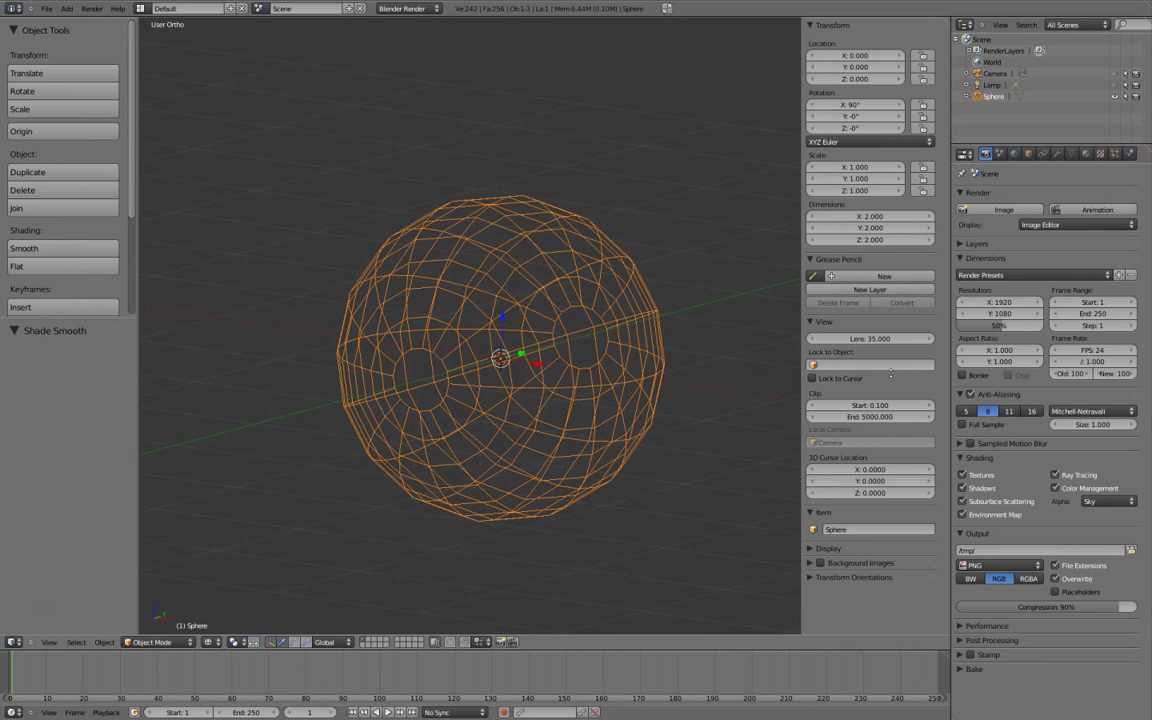
# - Enlarge the viewport properties and expand the Display settings so all their options are readable
pyautogui.keyDown('ctrl'); pyautogui.moveTo(893, 376); pyautogui.dragTo(903, 377, button='middle'); pyautogui.keyUp('ctrl')
pyautogui.scroll(-1, 944, 341)
pyautogui.moveTo(945, 345); pyautogui.dragTo(926, 524)
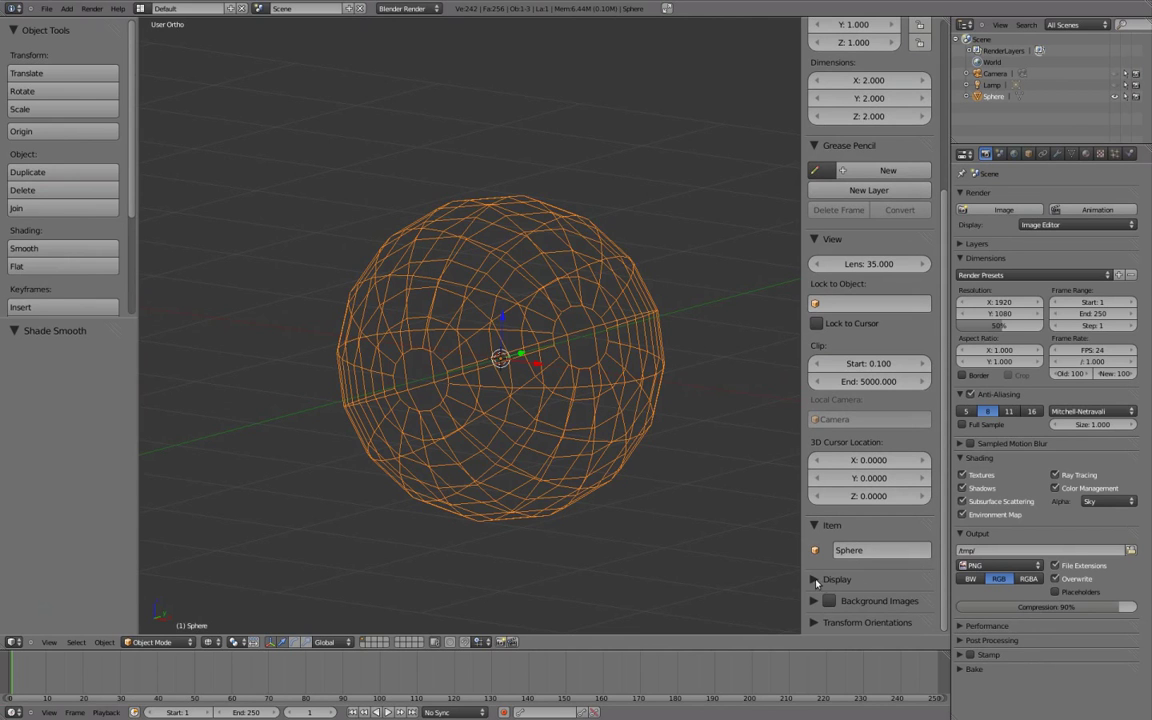
pyautogui.click(916, 578)
pyautogui.moveTo(943, 467); pyautogui.dragTo(941, 602)
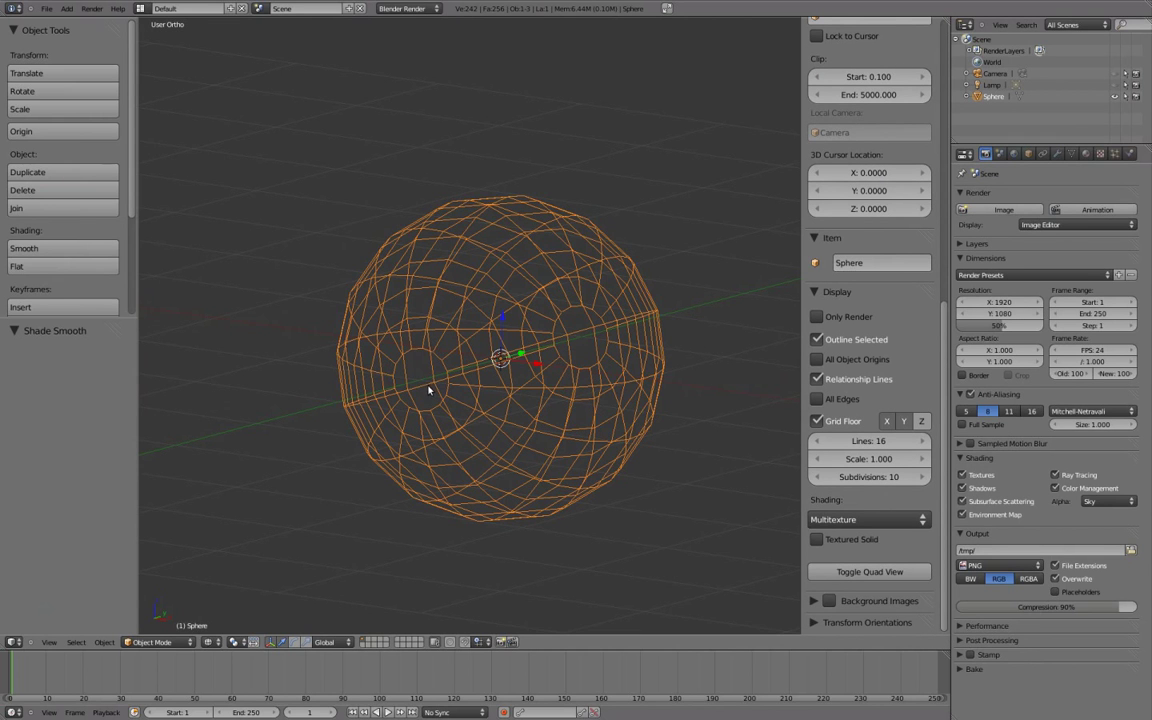
# - Compare the sphere's appearance in solid and wireframe display and in Edit Mode and Object Mode
pyautogui.press('z')
pyautogui.press('z')
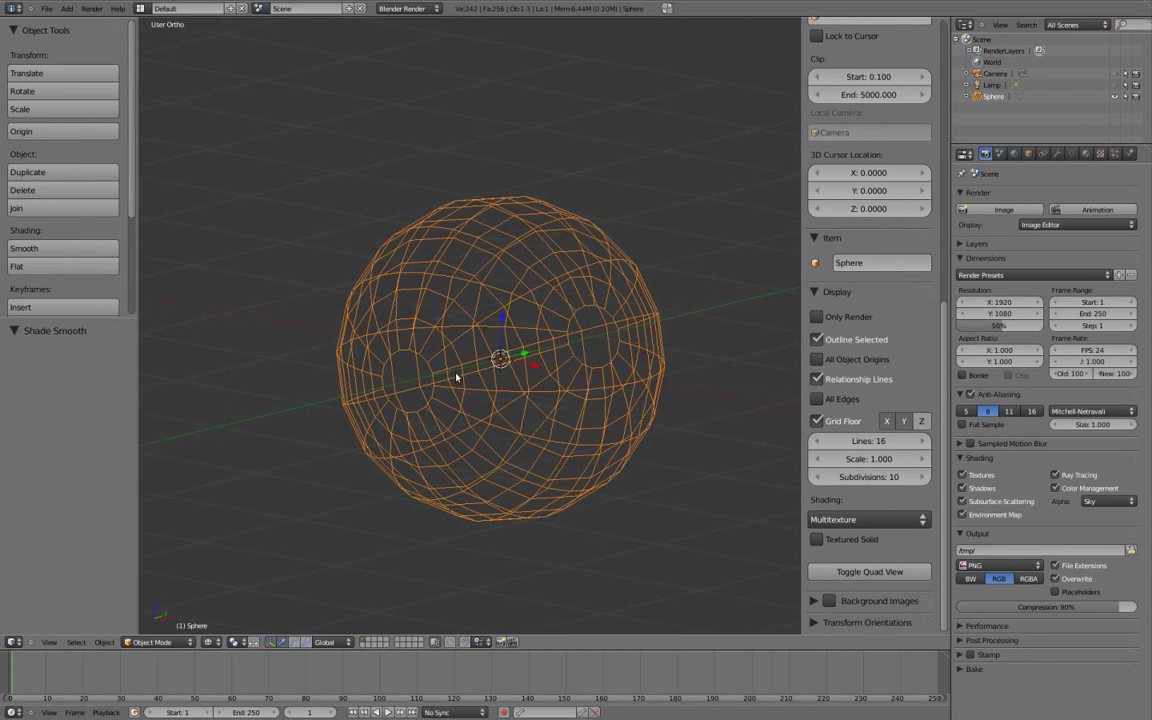
pyautogui.press('Tab')
pyautogui.press('Tab')
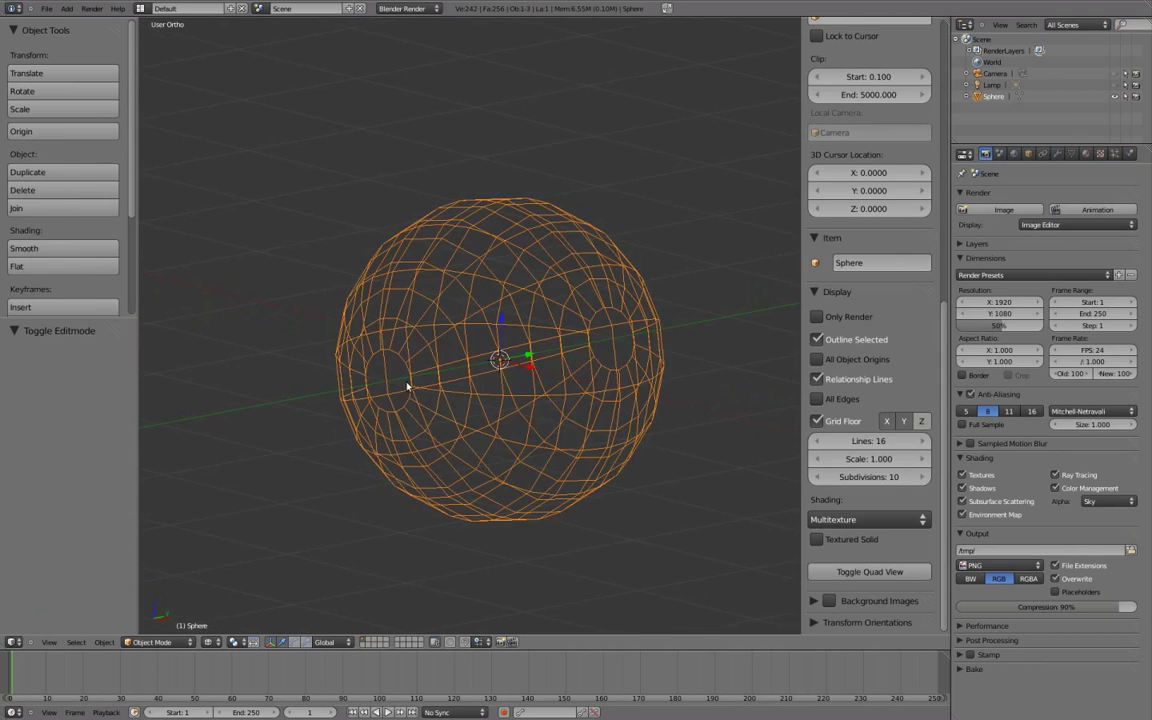
# - Turn on the All Edges display option so the sphere's wireframe includes the edges at its poles
pyautogui.moveTo(386, 373); pyautogui.dragTo(443, 373, button='middle')
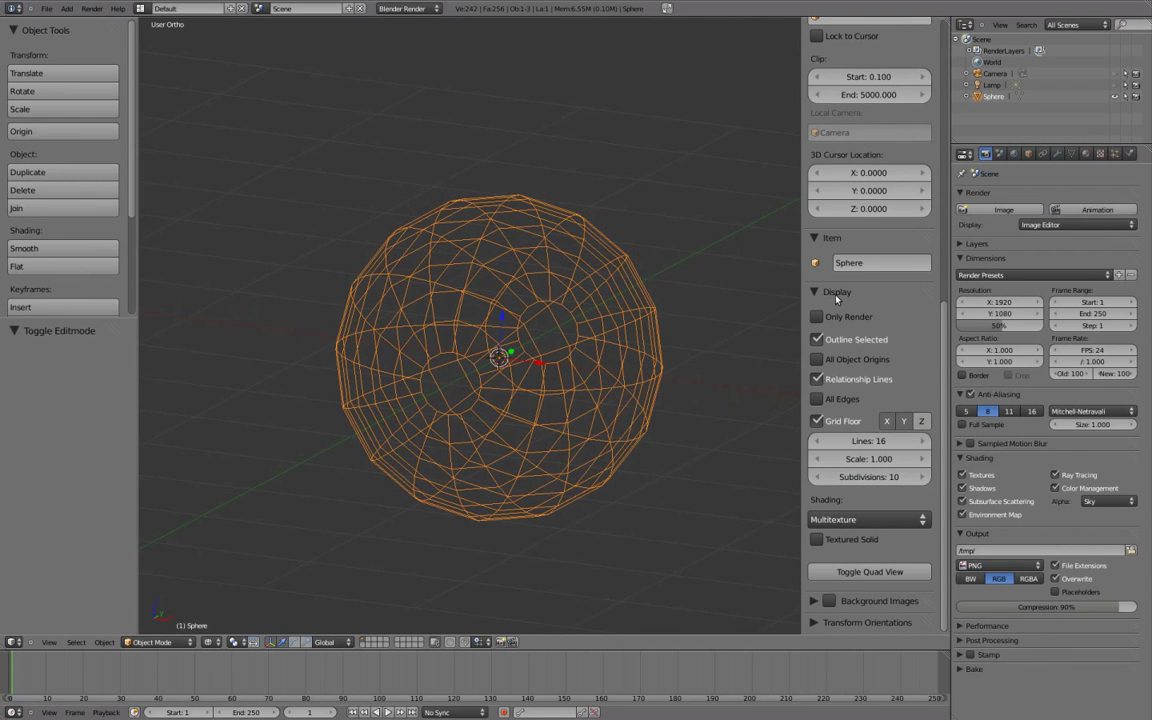
pyautogui.click(817, 399)
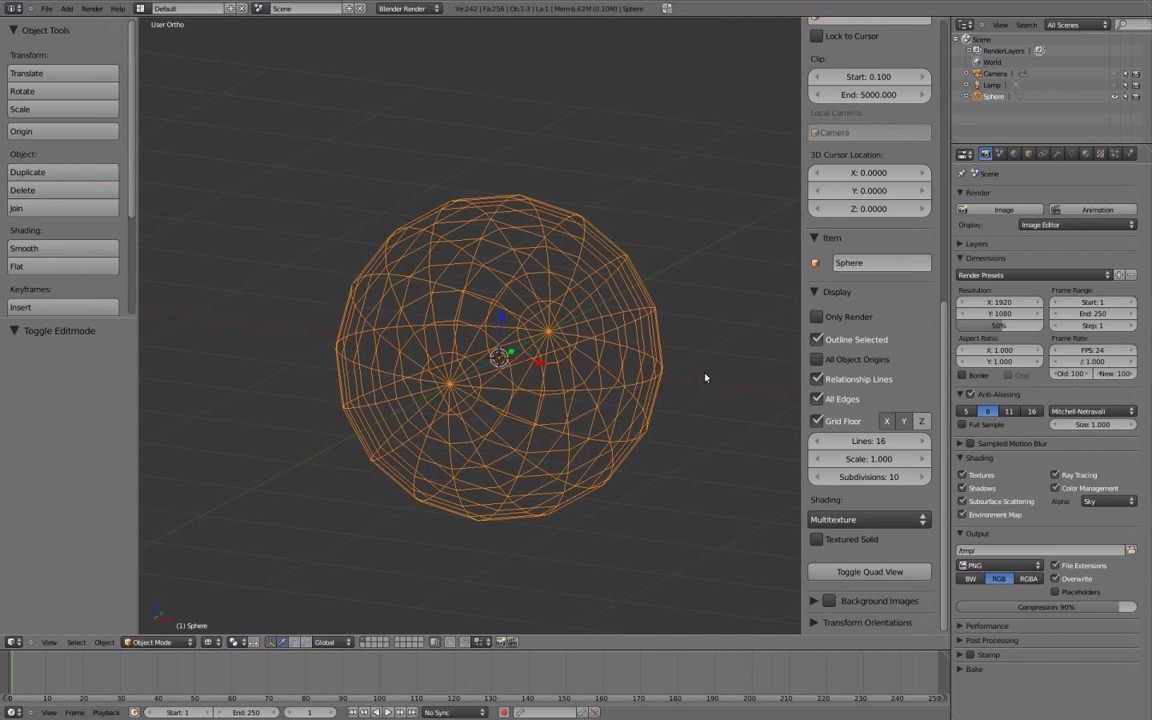
pyautogui.scroll(-2, 690, 375)
pyautogui.moveTo(676, 373); pyautogui.dragTo(645, 381, button='middle')
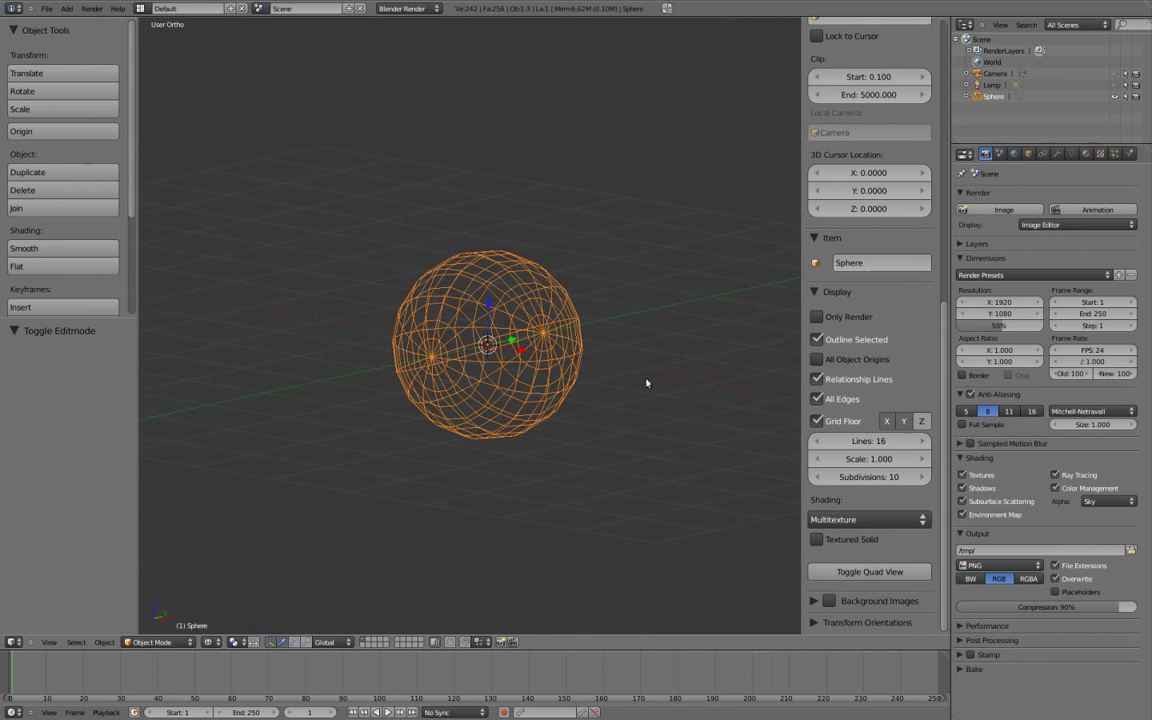
# - Hide the grid floor and the X and Y axis lines in the viewport
pyautogui.click(817, 421)
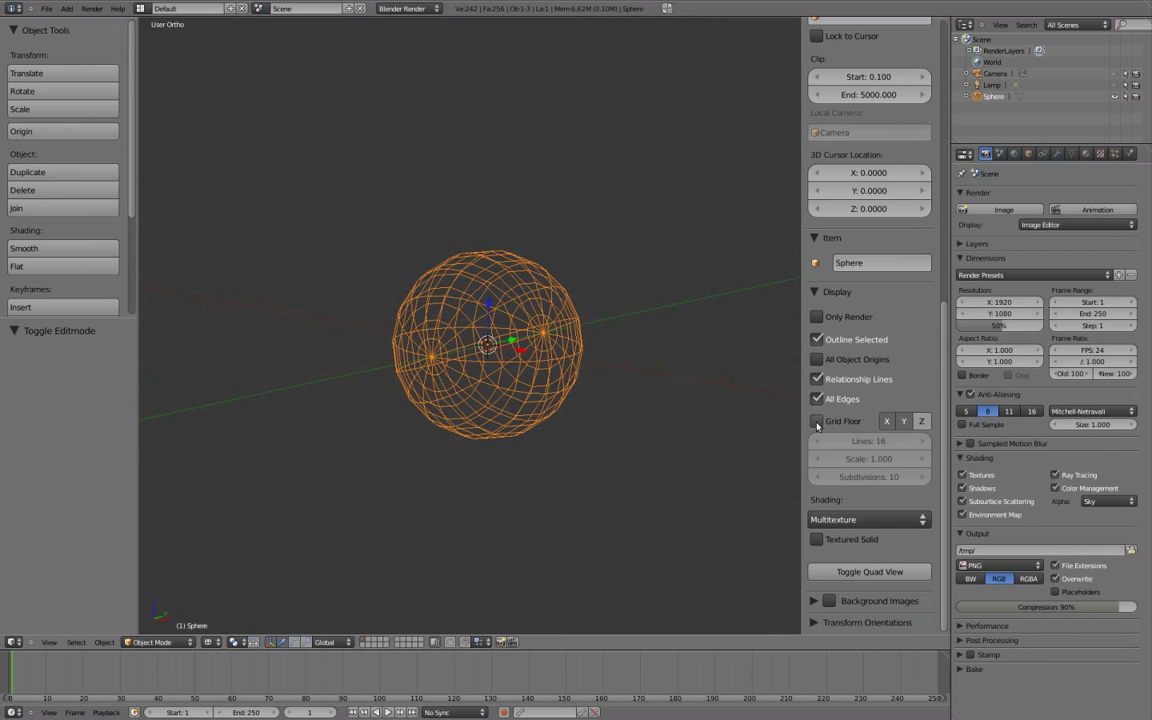
pyautogui.click(905, 425)
pyautogui.click(905, 425)
pyautogui.scroll(4, 522, 305)
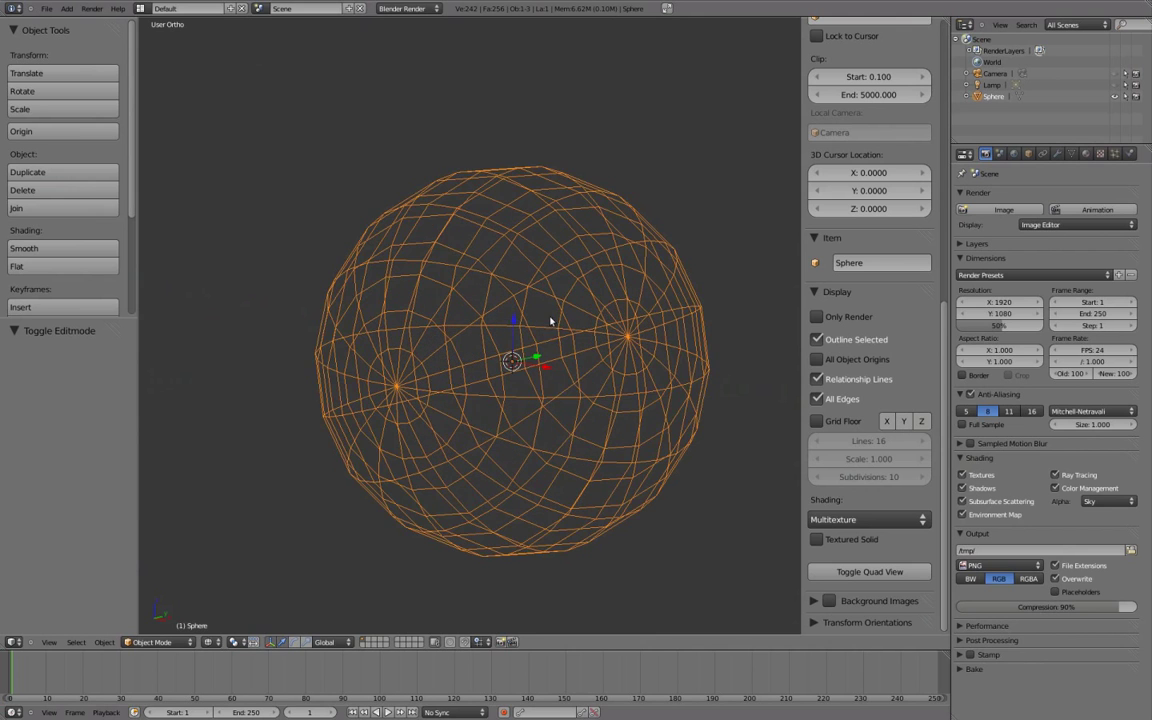
# - Apply the sphere's rotation so that its X, Y and Z rotation values reset to 0° in Object Mode
pyautogui.press('z')
pyautogui.moveTo(551, 338); pyautogui.dragTo(527, 324, button='middle')
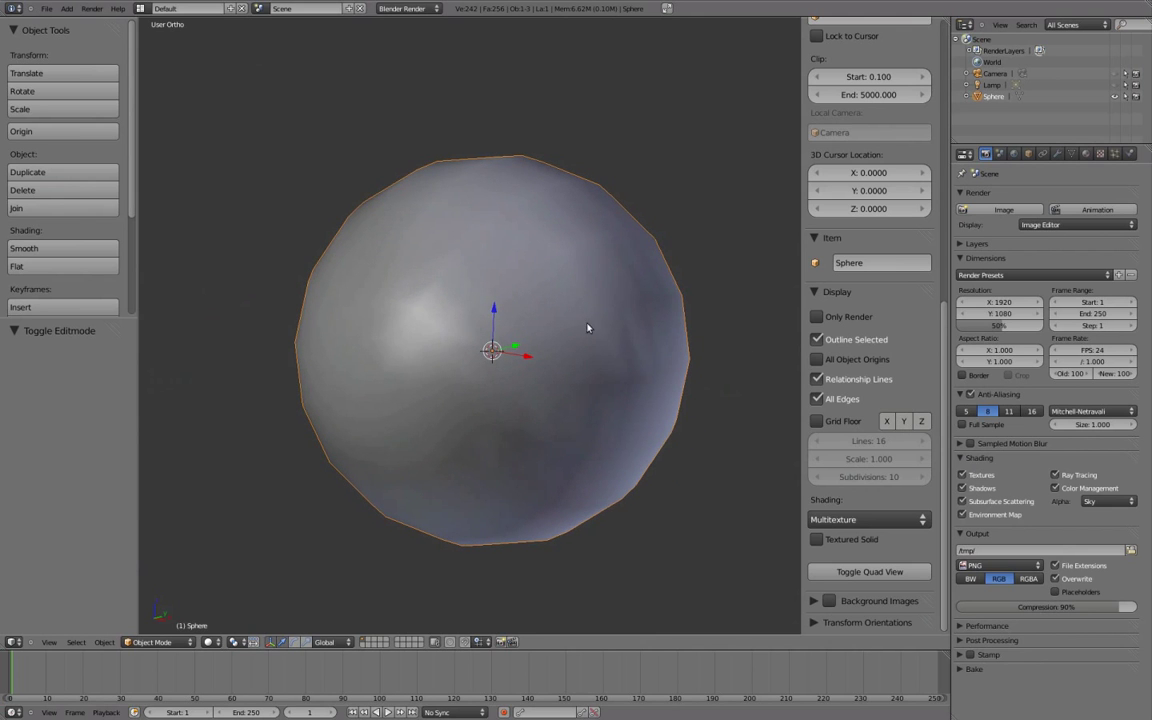
pyautogui.scroll(10, 905, 300)
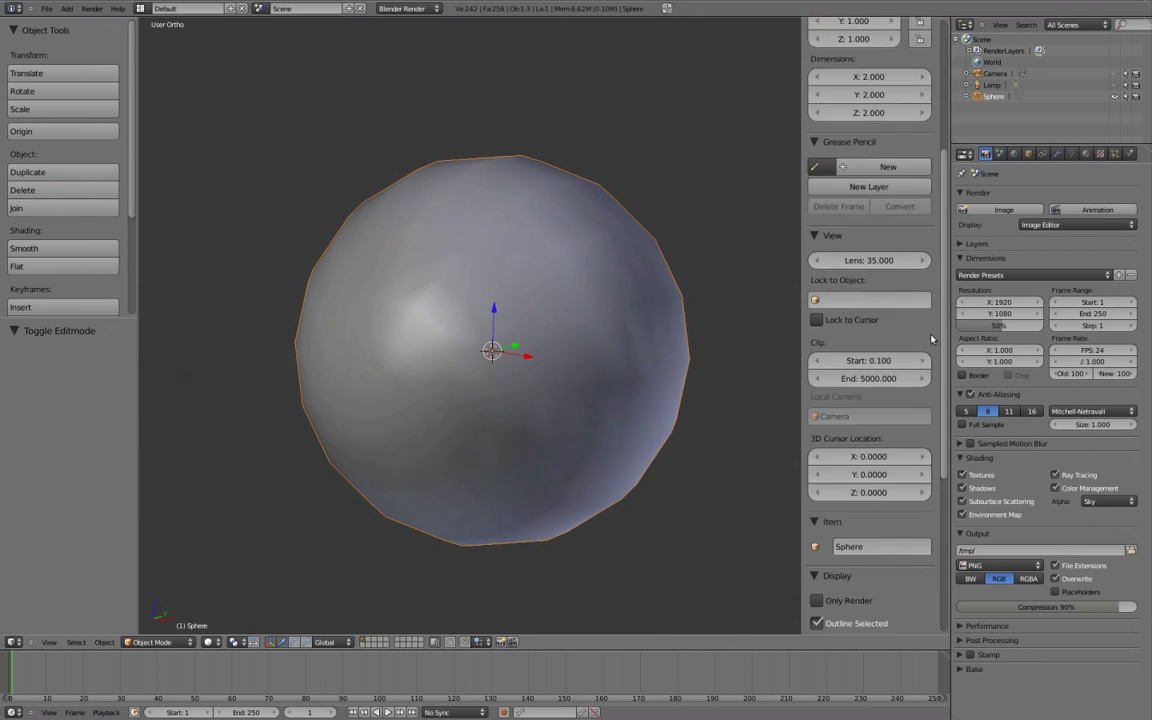
pyautogui.scroll(3, 930, 240)
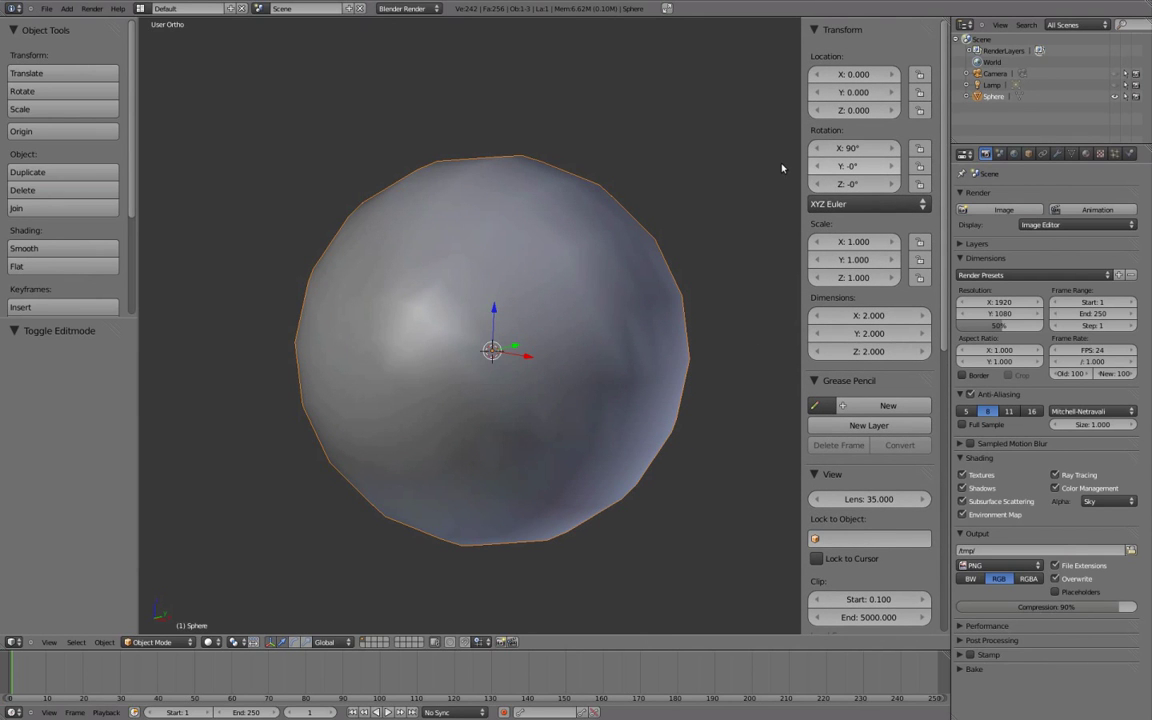
pyautogui.hotkey('ctrl', 'a')
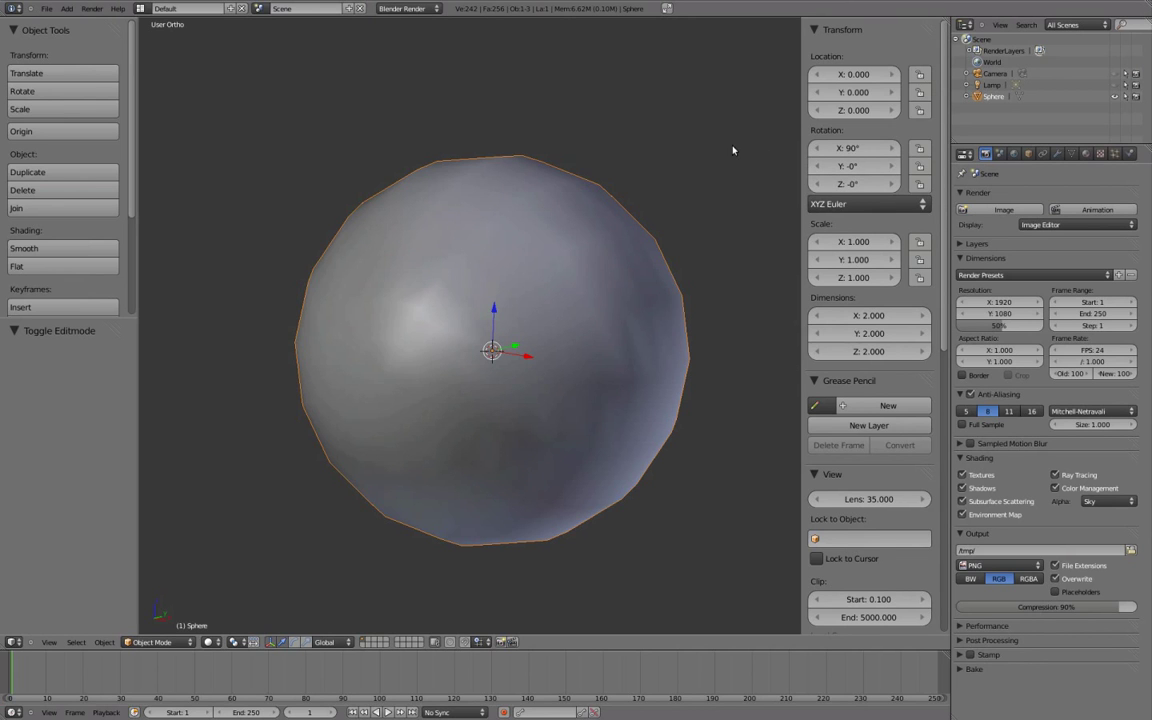
pyautogui.hotkey('ctrl', 'a')
pyautogui.press('r')
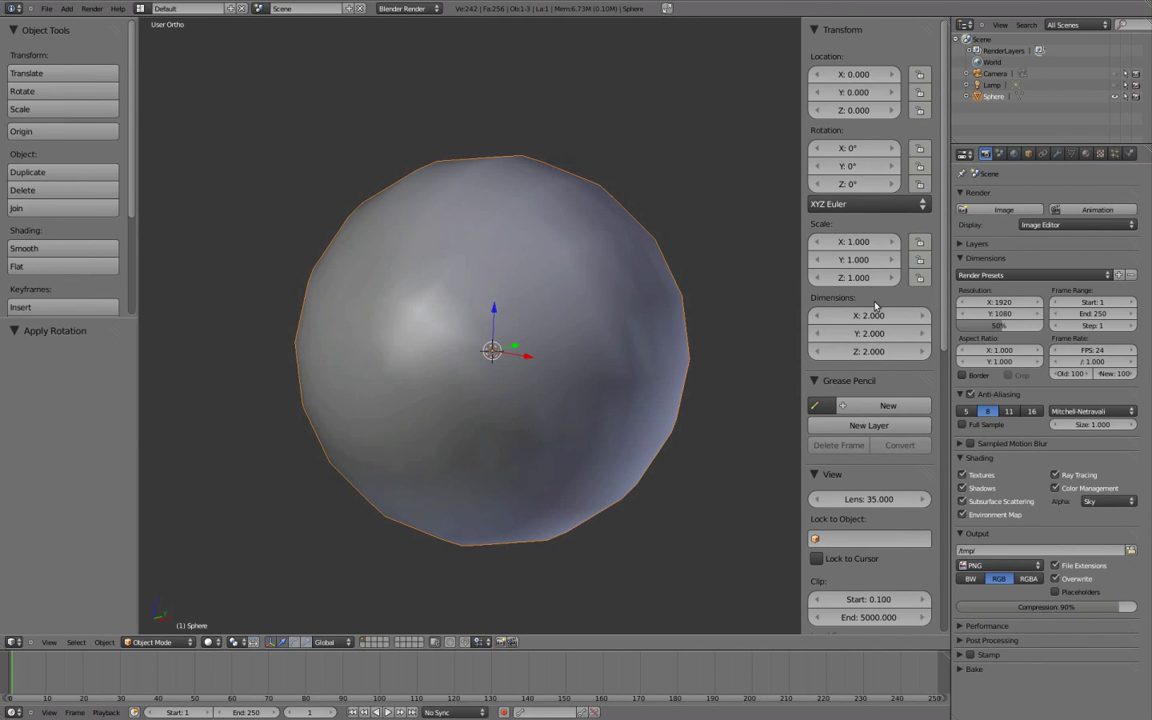
# - Enlarge the modifier settings and add a Subdivision Surface modifier to the sphere
pyautogui.click(1057, 155)
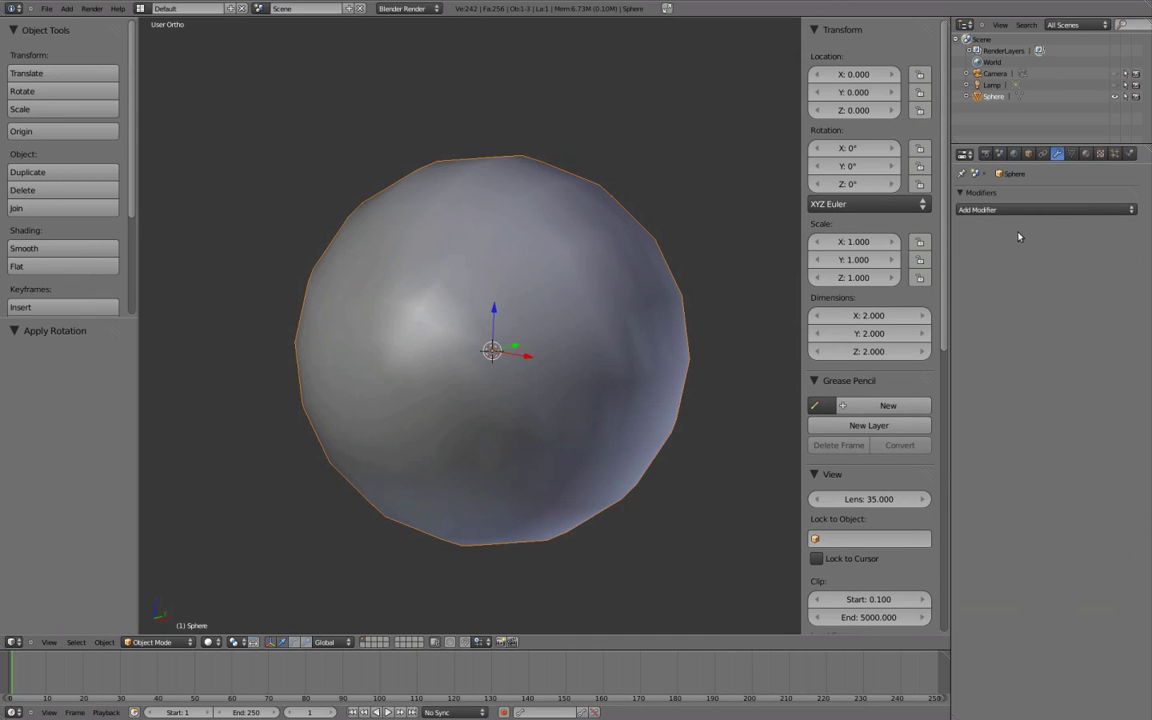
pyautogui.keyDown('ctrl'); pyautogui.moveTo(1015, 237); pyautogui.dragTo(1030, 243, button='middle'); pyautogui.keyUp('ctrl')
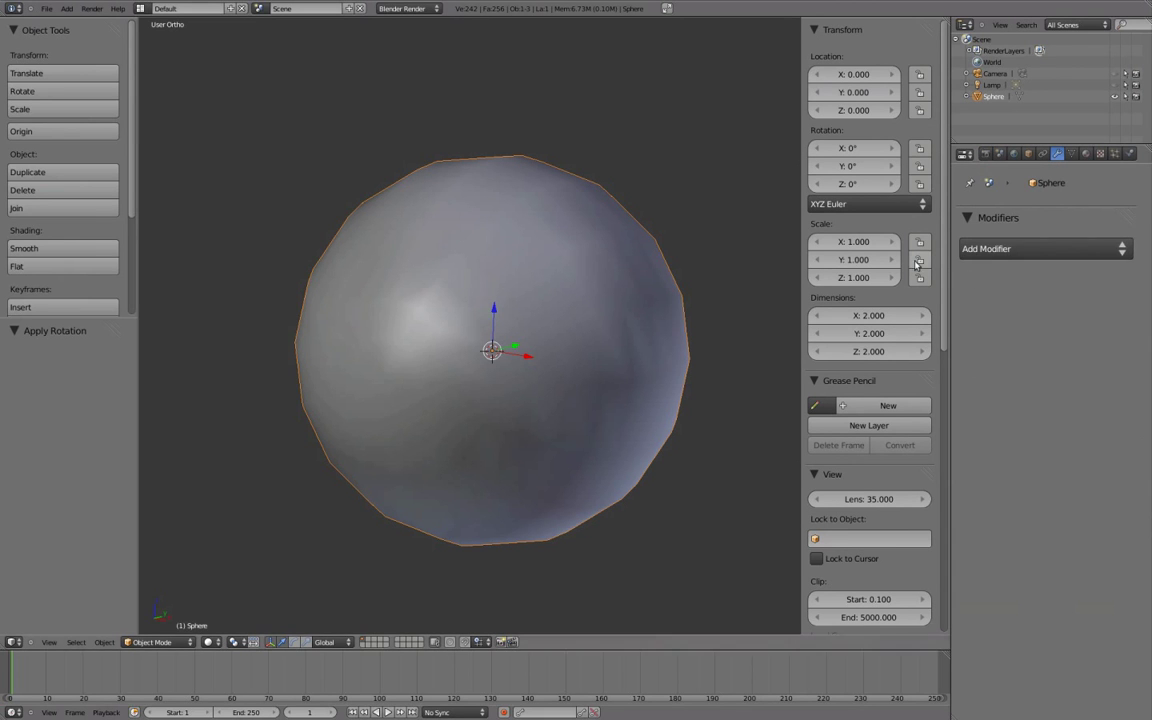
pyautogui.click(1016, 250)
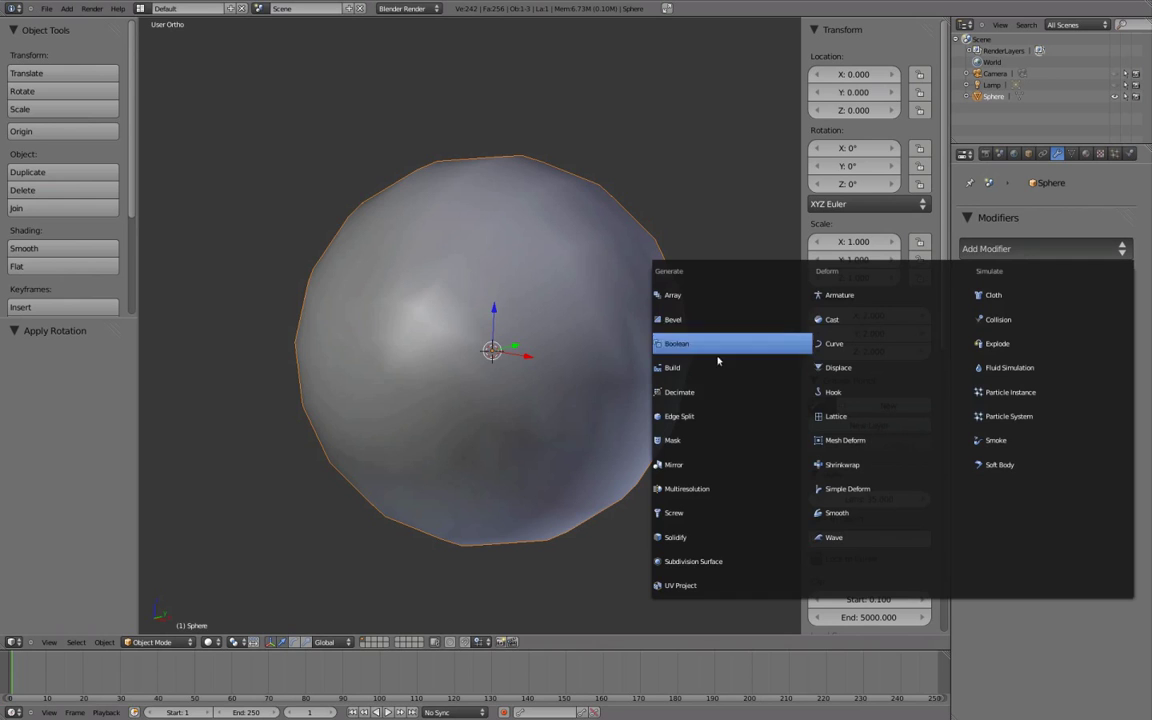
pyautogui.click(726, 568)
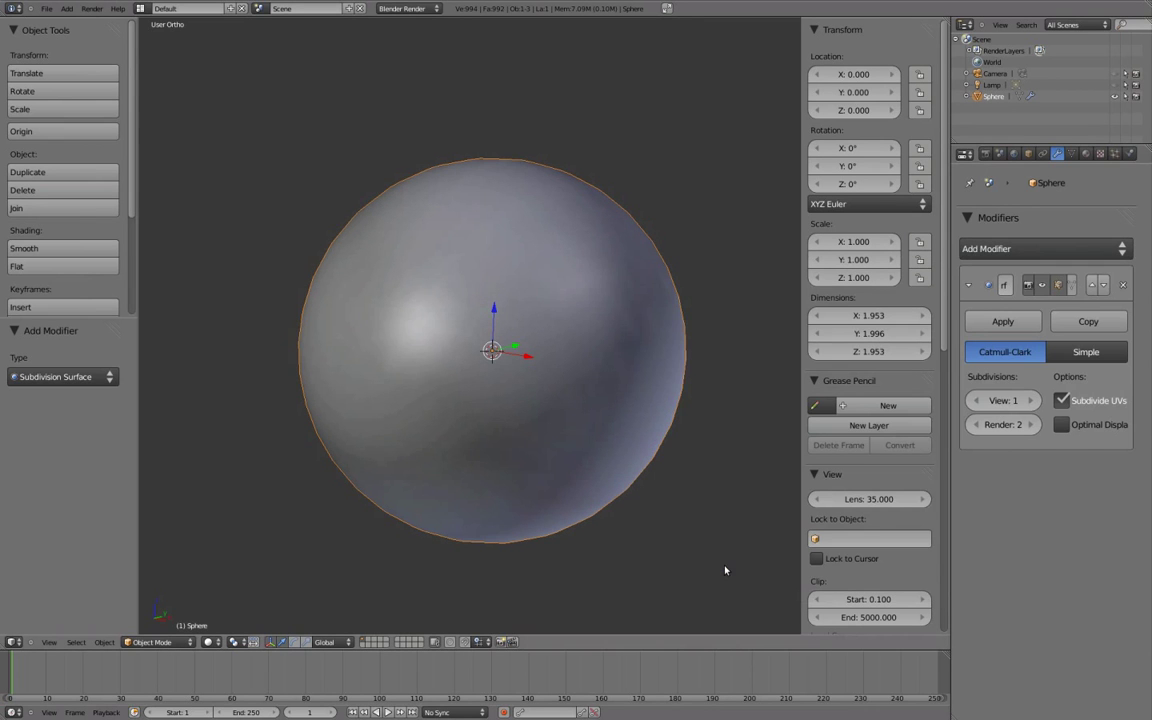
pyautogui.scroll(-4, 643, 424)
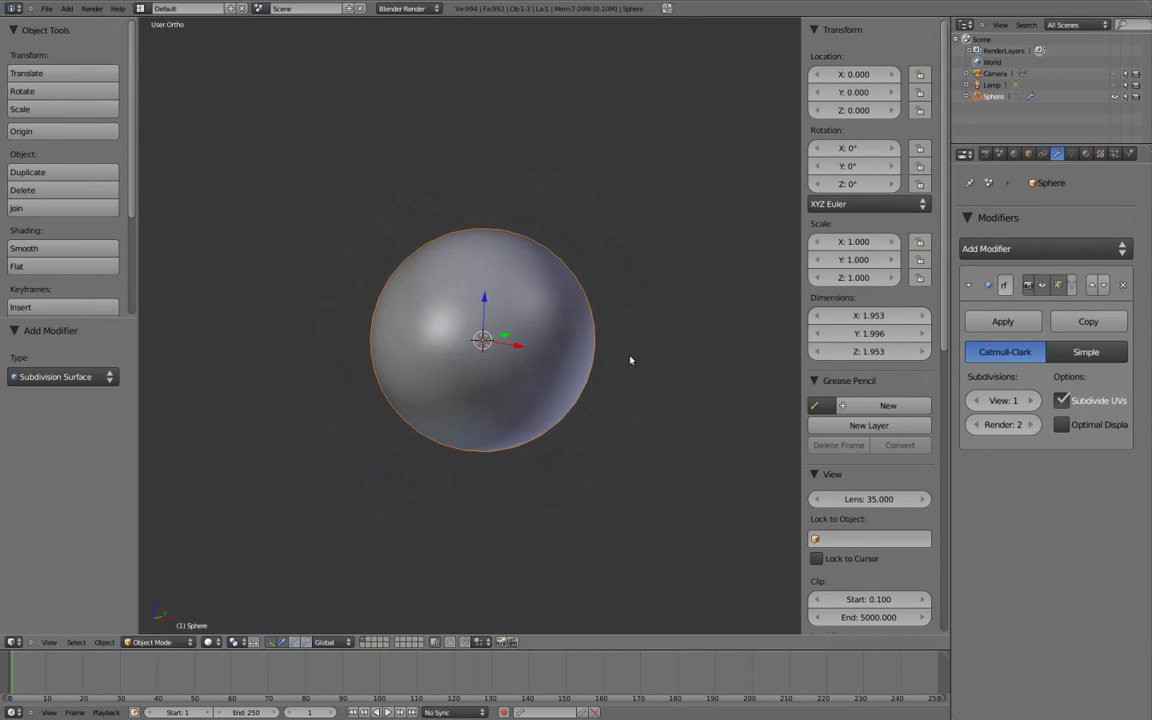
# - Compare the subdivided sphere's wireframe with and without Optimal Display, and leave that modifier option turned on
pyautogui.press('z')
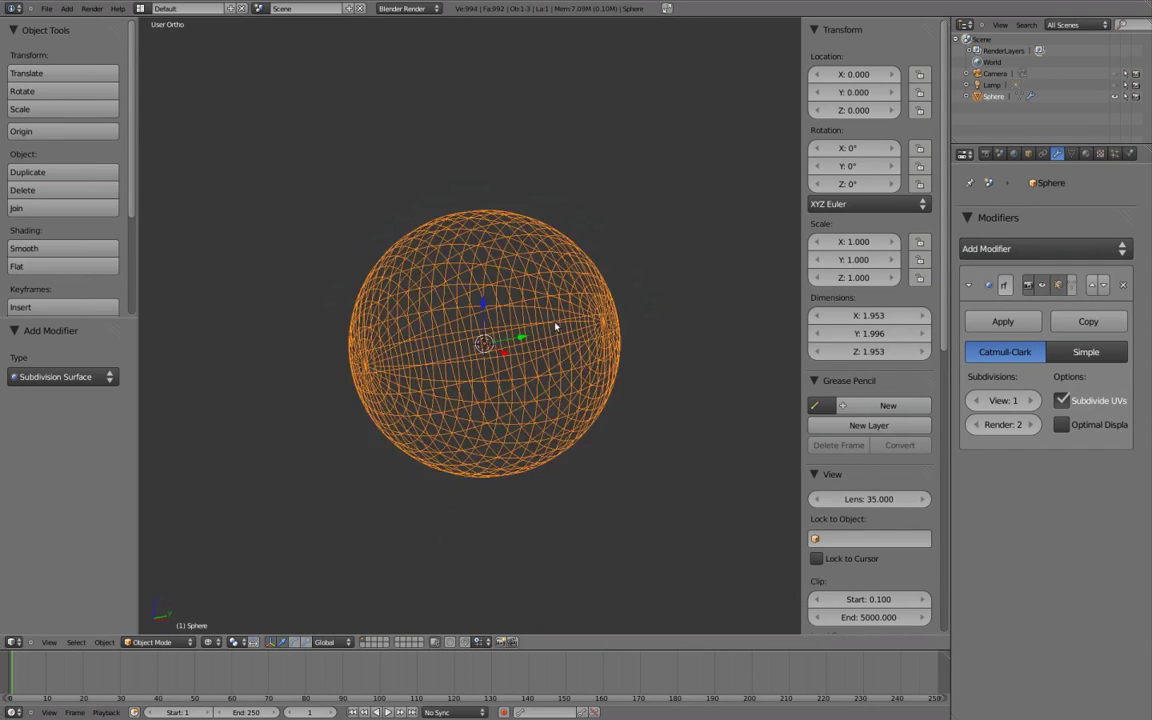
pyautogui.scroll(2, 535, 343)
pyautogui.moveTo(535, 343); pyautogui.dragTo(506, 312, button='middle')
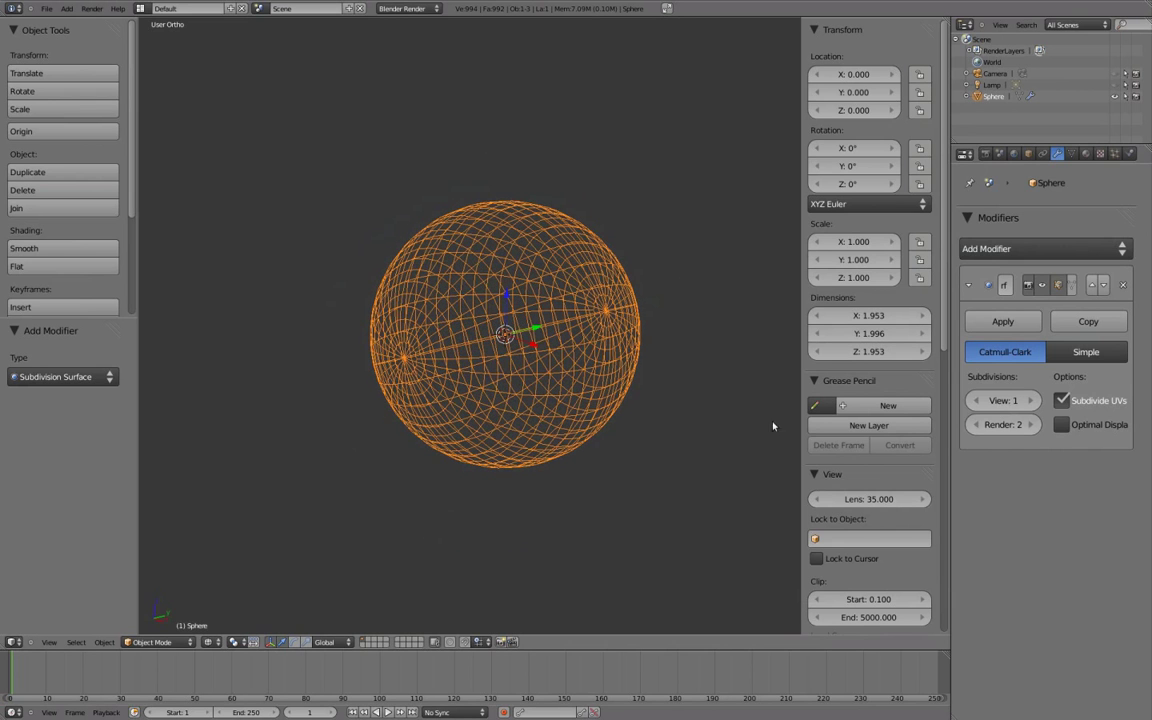
pyautogui.click(1061, 425)
pyautogui.moveTo(470, 310); pyautogui.dragTo(707, 329, button='middle')
pyautogui.click(1062, 426)
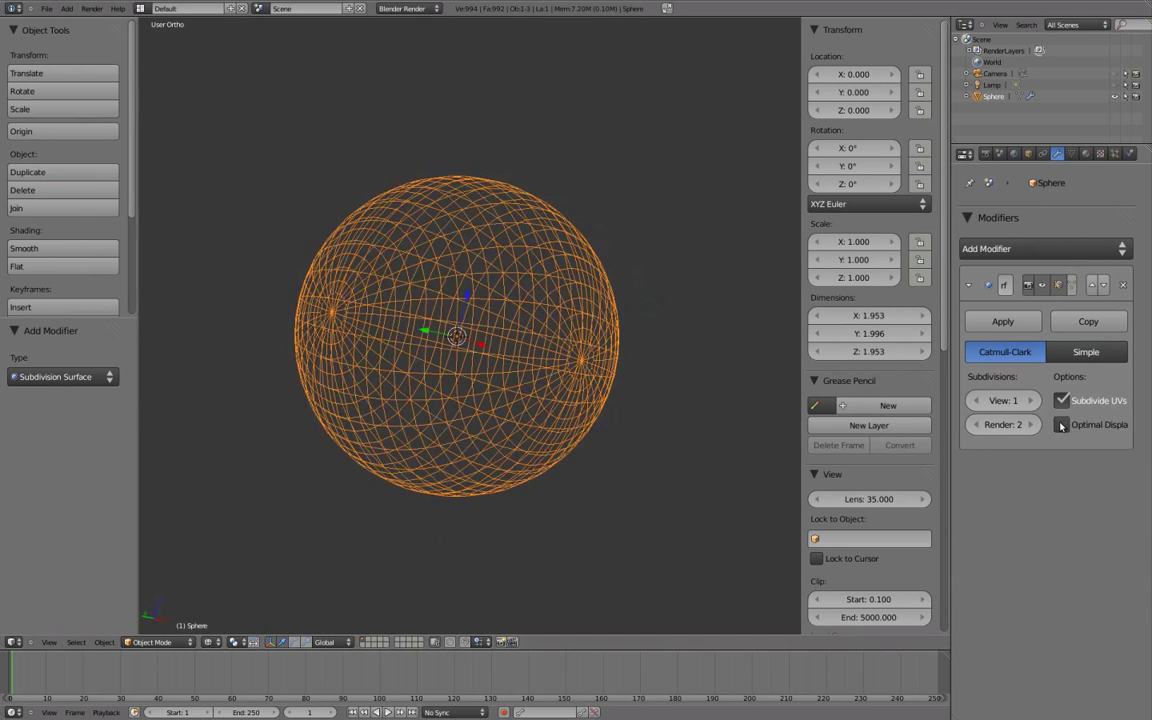
pyautogui.moveTo(692, 388); pyautogui.dragTo(627, 345, button='middle')
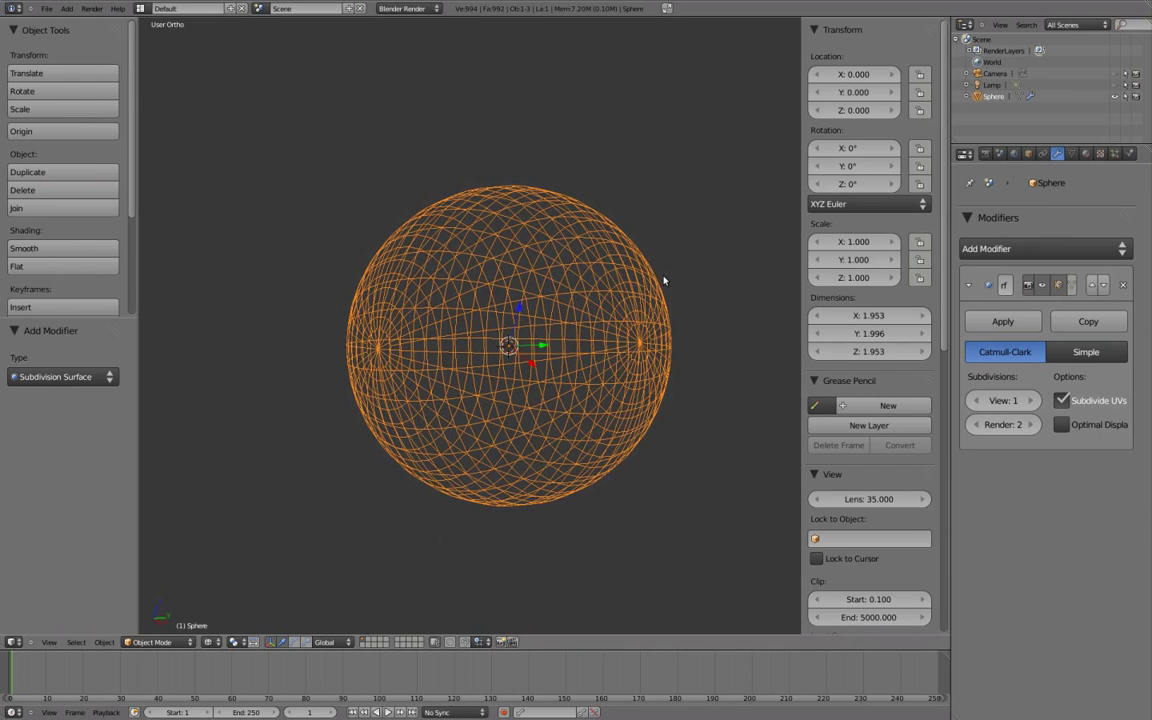
pyautogui.click(1064, 426)
# - Open the sphere in wireframe Edit Mode and make the Subdivision Surface modifier adjust the editing cage to its result
pyautogui.moveTo(535, 318)
pyautogui.keyDown('shift'); pyautogui.mouseDown(button='middle')
pyautogui.moveTo(533, 308)
pyautogui.moveTo(489, 350)
pyautogui.moveTo(665, 331)
pyautogui.mouseUp(button='middle'); pyautogui.keyUp('shift')
pyautogui.press('z')
pyautogui.press('Tab')
pyautogui.press('z')
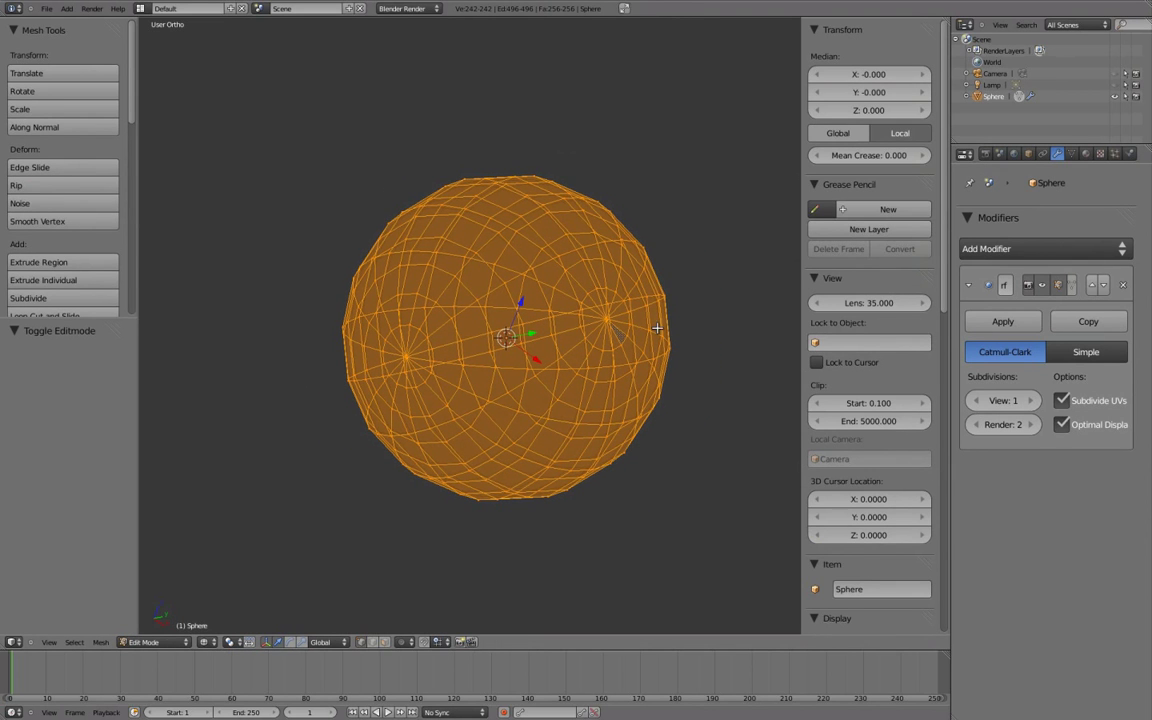
pyautogui.click(1071, 286)
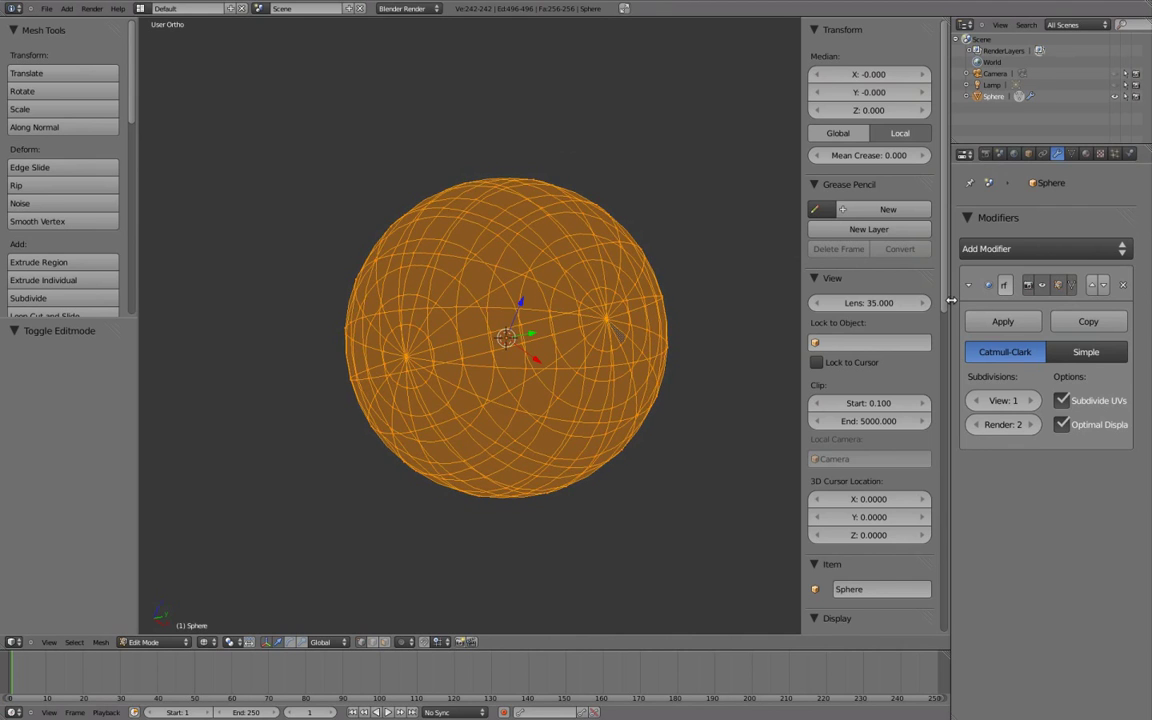
# - Widen the properties editor at a smaller interface scale and narrow the viewport's two sidebars, with the sphere back in Object Mode
pyautogui.moveTo(950, 300); pyautogui.dragTo(903, 292)
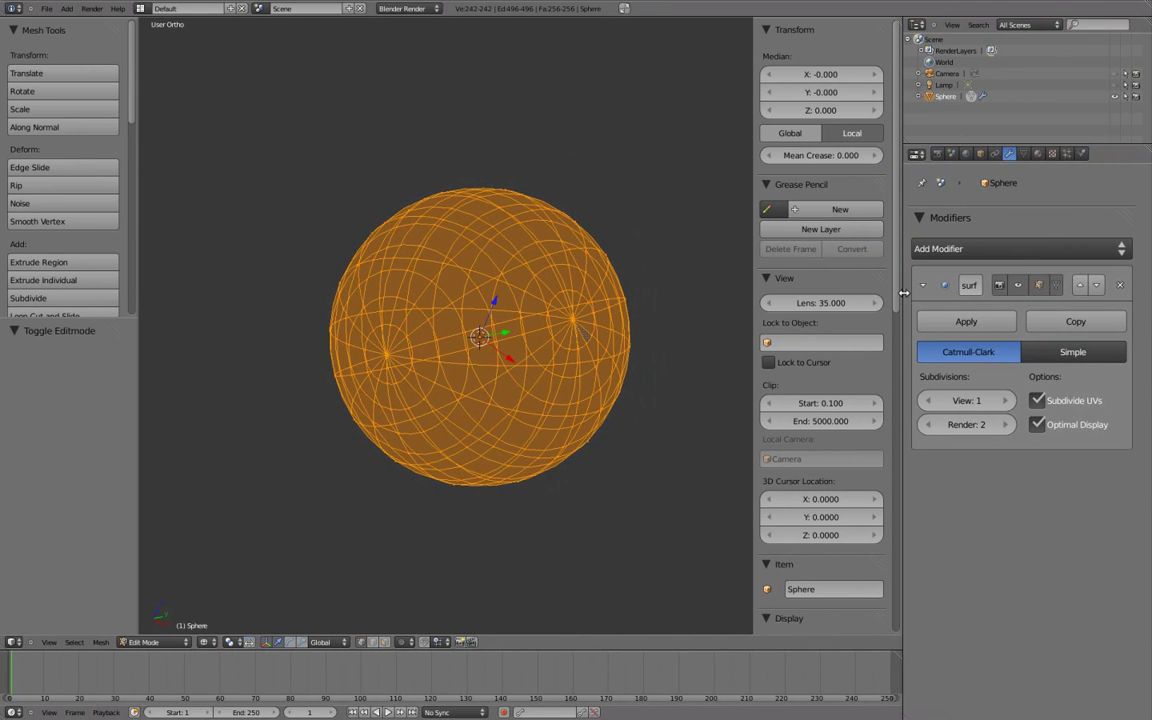
pyautogui.moveTo(1026, 331)
pyautogui.keyDown('ctrl'); pyautogui.mouseDown(button='middle')
pyautogui.moveTo(1032, 339)
pyautogui.moveTo(1017, 330)
pyautogui.mouseUp(button='middle'); pyautogui.keyUp('ctrl')
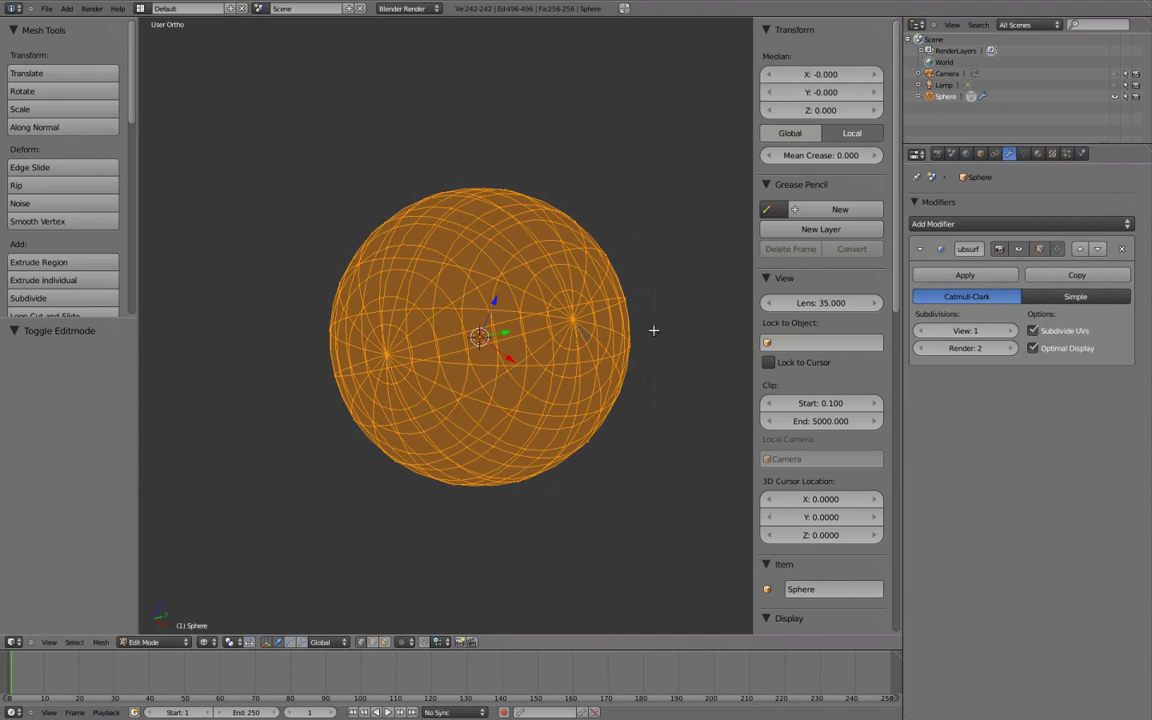
pyautogui.press('z')
pyautogui.press('Tab')
pyautogui.moveTo(534, 338); pyautogui.dragTo(592, 342, button='middle')
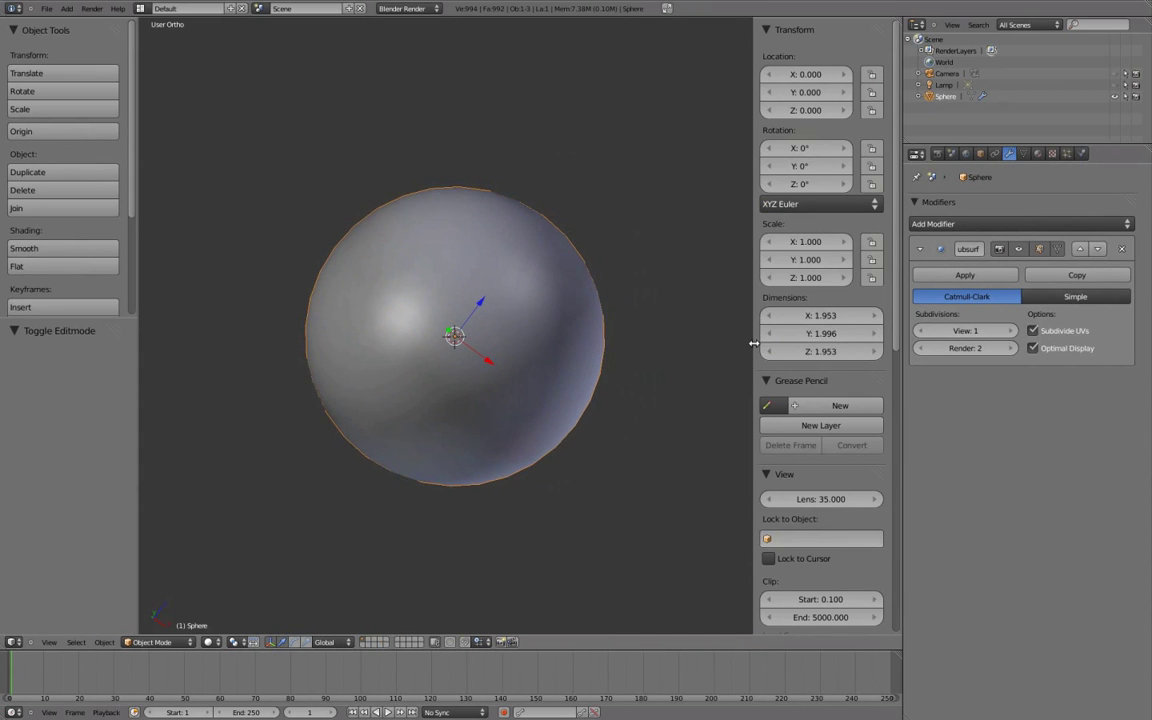
pyautogui.moveTo(756, 339); pyautogui.dragTo(797, 345)
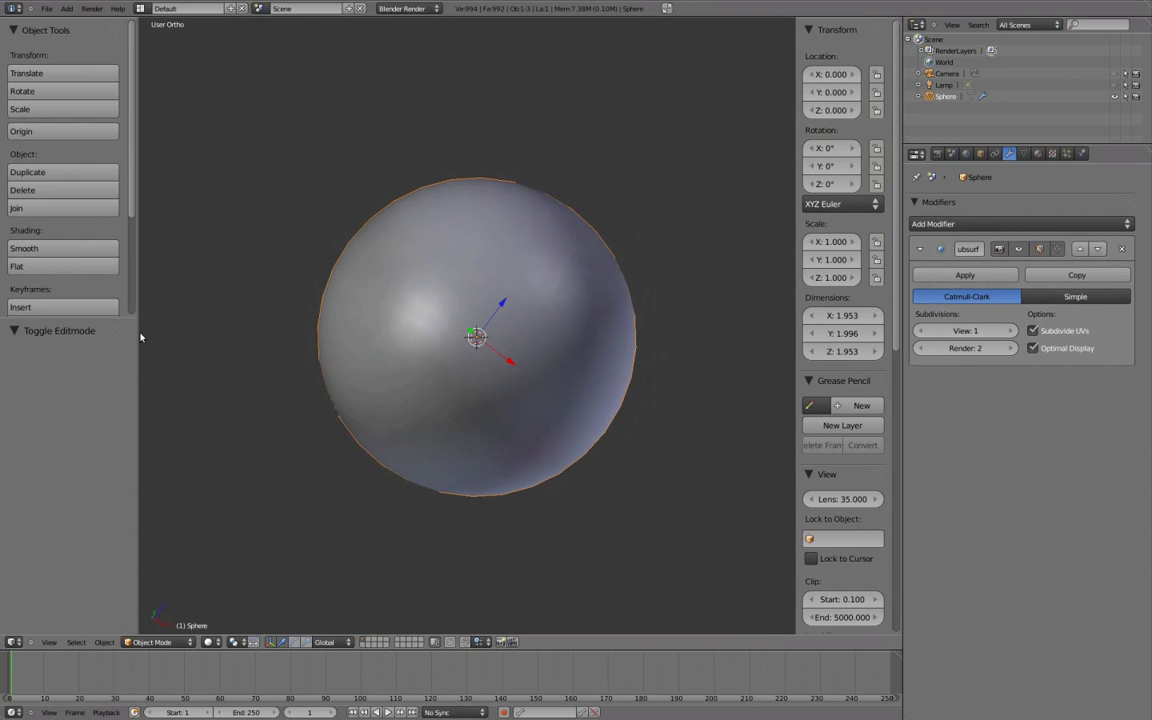
pyautogui.moveTo(140, 337); pyautogui.dragTo(97, 332)
# - Show the sphere's wireframe in Edit Mode from the right orthographic view and deselect all of its vertices
pyautogui.keyDown('shift'); pyautogui.moveTo(525, 311); pyautogui.dragTo(609, 319, button='middle'); pyautogui.keyUp('shift')
pyautogui.press('z')
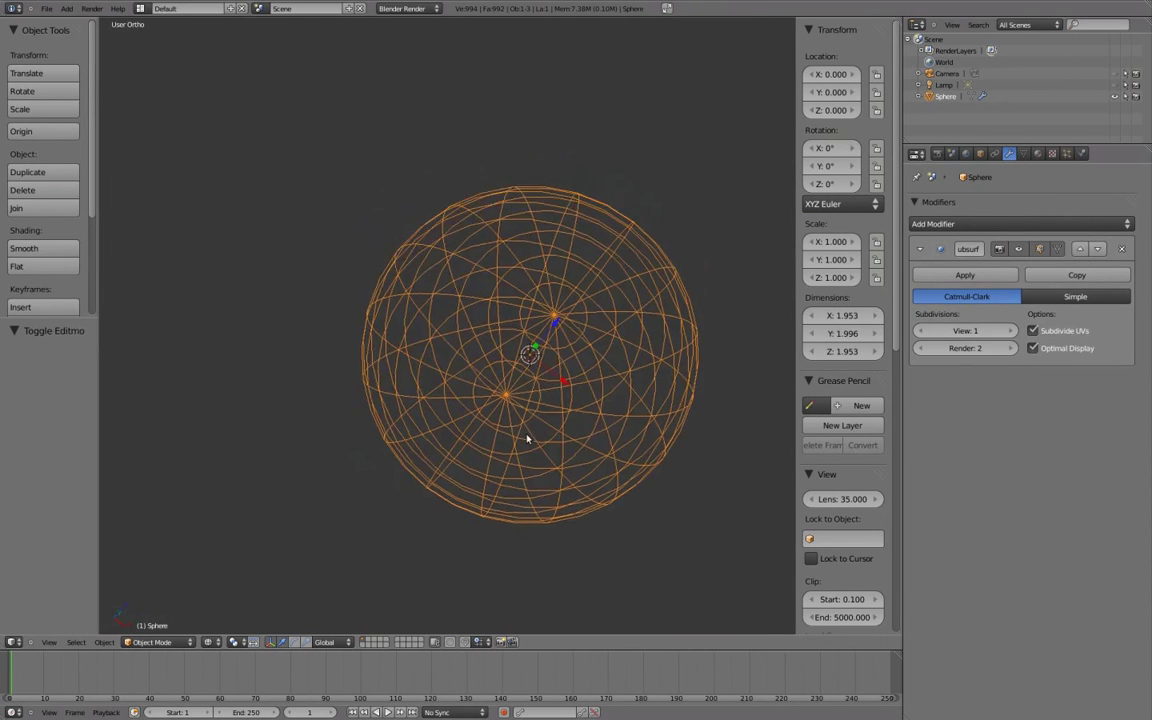
pyautogui.moveTo(527, 438); pyautogui.dragTo(387, 335, button='middle')
pyautogui.press('Tab')
pyautogui.scroll(2, 483, 352)
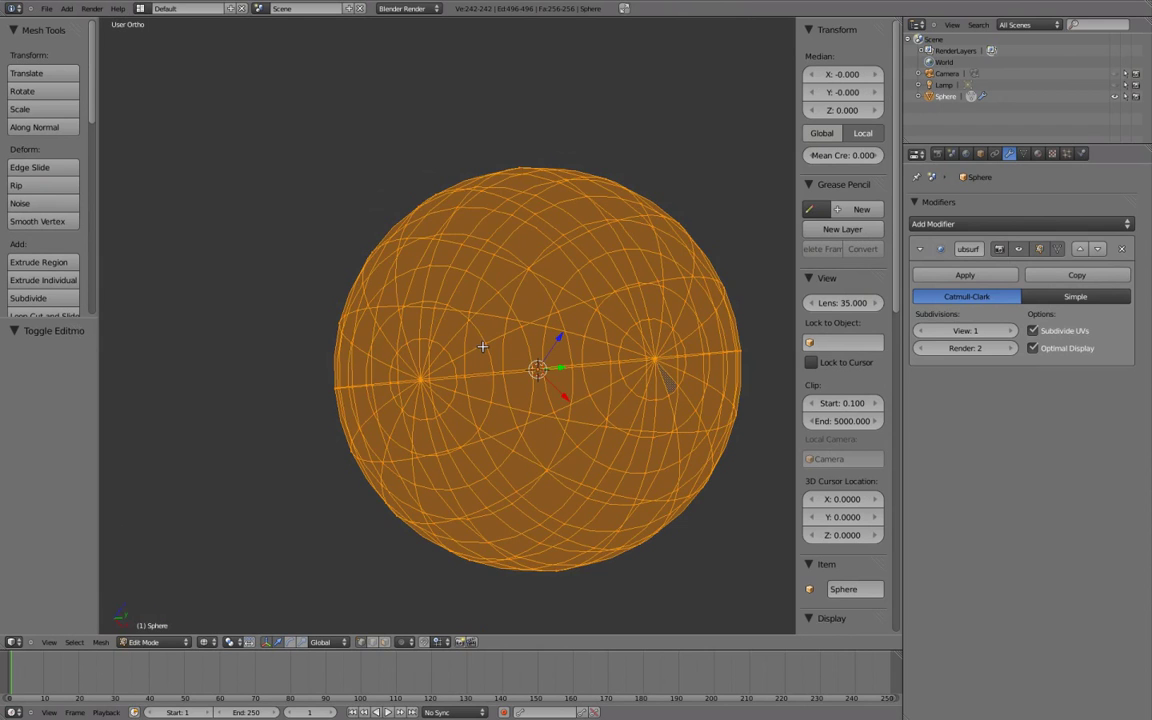
pyautogui.press('KP_3')
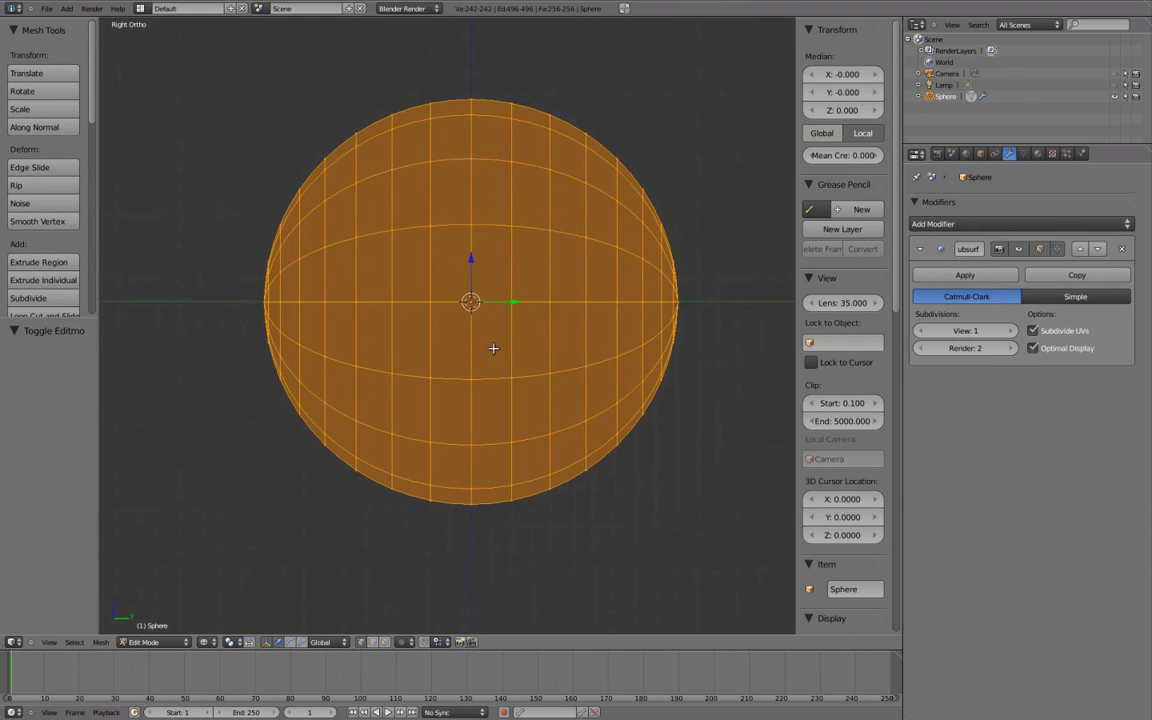
pyautogui.keyDown('shift'); pyautogui.moveTo(493, 348); pyautogui.dragTo(544, 434, button='middle'); pyautogui.keyUp('shift')
pyautogui.press('a')
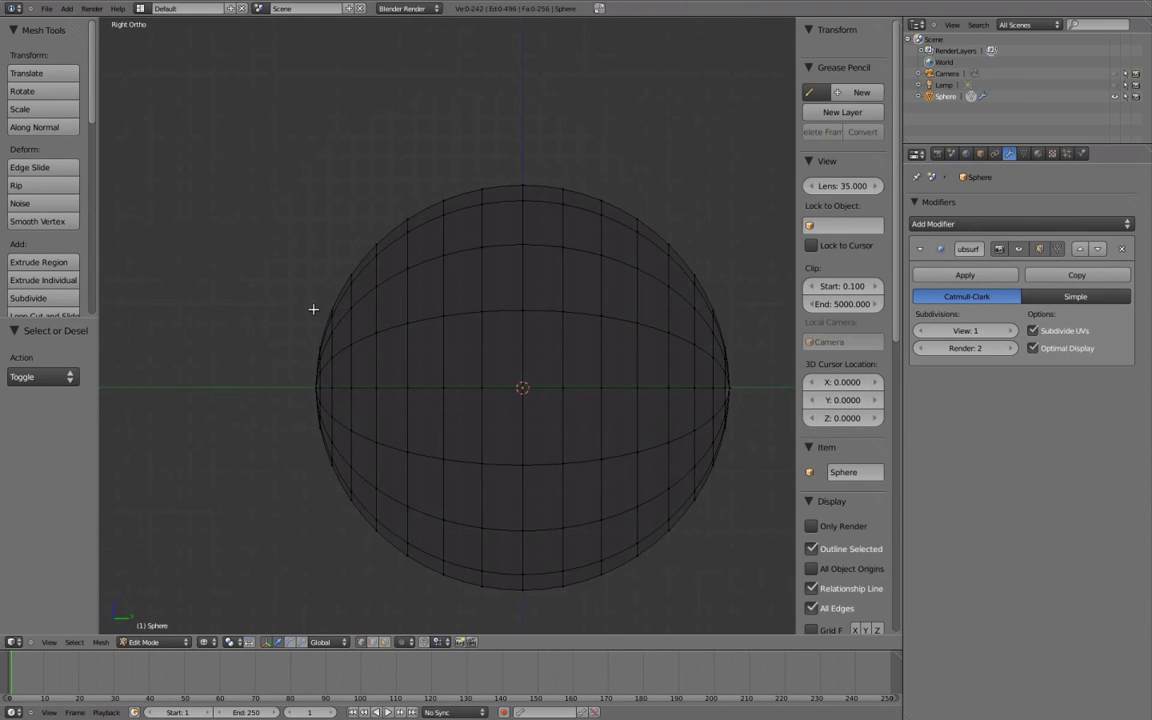
# - Select the pole vertex and the two surrounding vertex rings at the sphere's negative Y end, and show it in solid display
pyautogui.press('b')
pyautogui.moveTo(283, 261); pyautogui.dragTo(355, 540)
pyautogui.scroll(-1, 431, 420)
pyautogui.moveTo(431, 420)
pyautogui.mouseDown(button='middle')
pyautogui.moveTo(568, 370)
pyautogui.moveTo(531, 359)
pyautogui.moveTo(592, 333)
pyautogui.moveTo(661, 332)
pyautogui.moveTo(581, 342)
pyautogui.moveTo(442, 429)
pyautogui.moveTo(482, 424)
pyautogui.moveTo(420, 405)
pyautogui.moveTo(549, 319)
pyautogui.moveTo(694, 319)
pyautogui.moveTo(684, 319)
pyautogui.mouseUp(button='middle')
pyautogui.press('z')
pyautogui.keyDown('alt'); pyautogui.keyDown('shift'); pyautogui.rightClick(558, 308); pyautogui.keyUp('shift'); pyautogui.keyUp('alt')
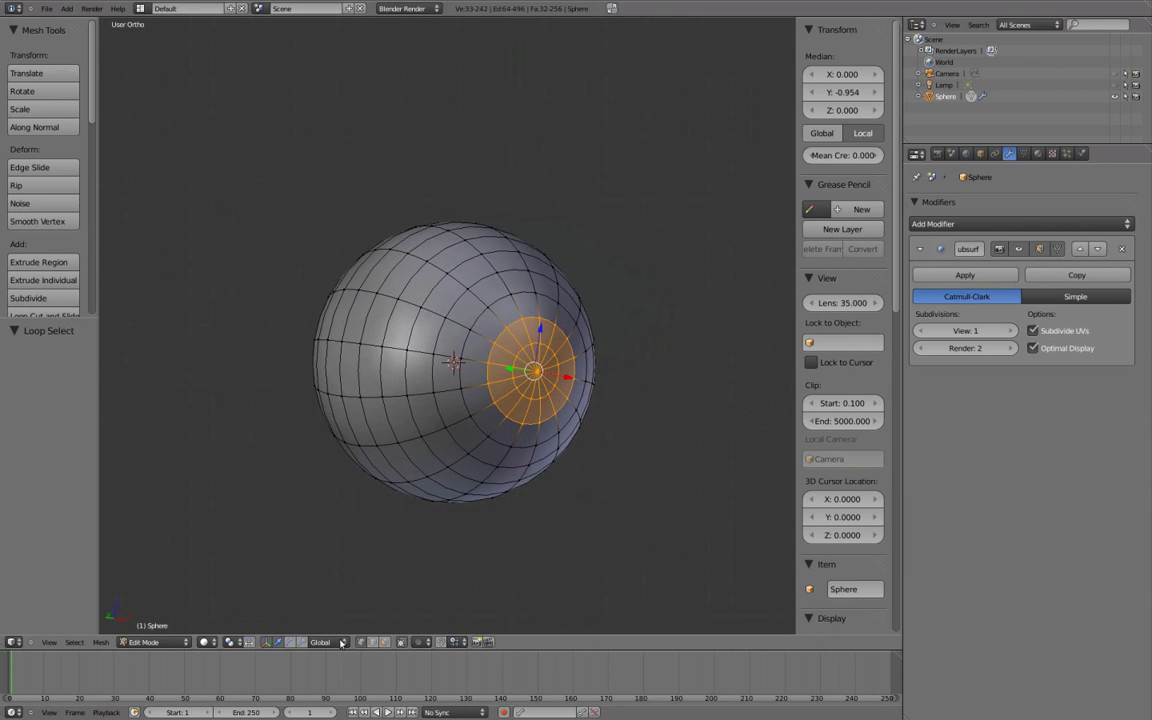
# - Hide the 3D transform manipulator in the viewport so the pole's faces are unobstructed
pyautogui.click(267, 642)
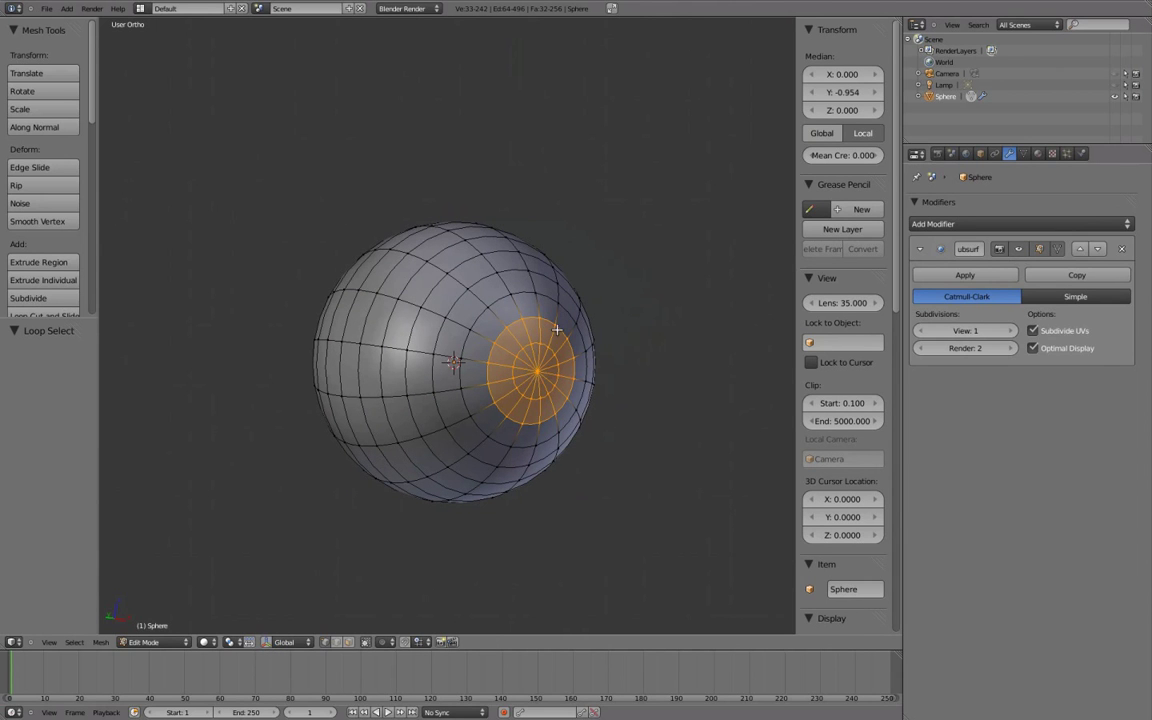
pyautogui.keyDown('shift'); pyautogui.moveTo(556, 330); pyautogui.dragTo(564, 319, button='middle'); pyautogui.keyUp('shift')
pyautogui.moveTo(643, 455); pyautogui.dragTo(612, 452, button='middle')
pyautogui.moveTo(658, 305); pyautogui.dragTo(595, 350, button='middle')
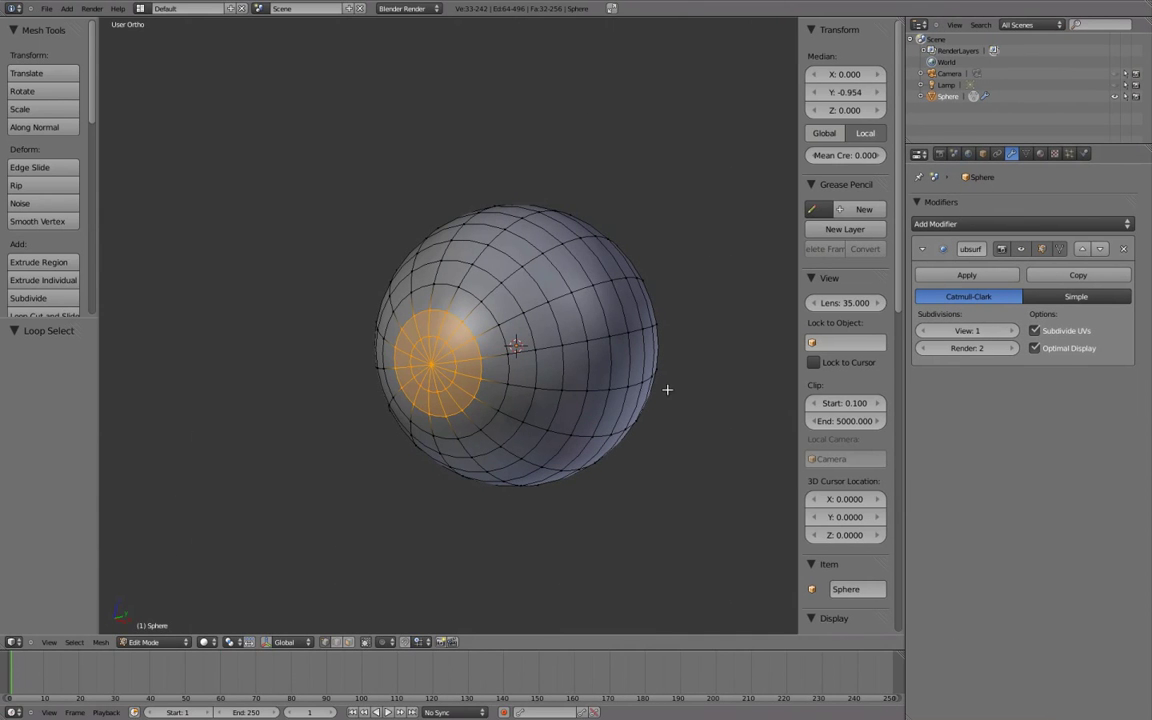
# - Clear the vertex selection and duplicate the sphere in place in Object Mode, using the right wireframe view
pyautogui.press('a')
pyautogui.press('Tab')
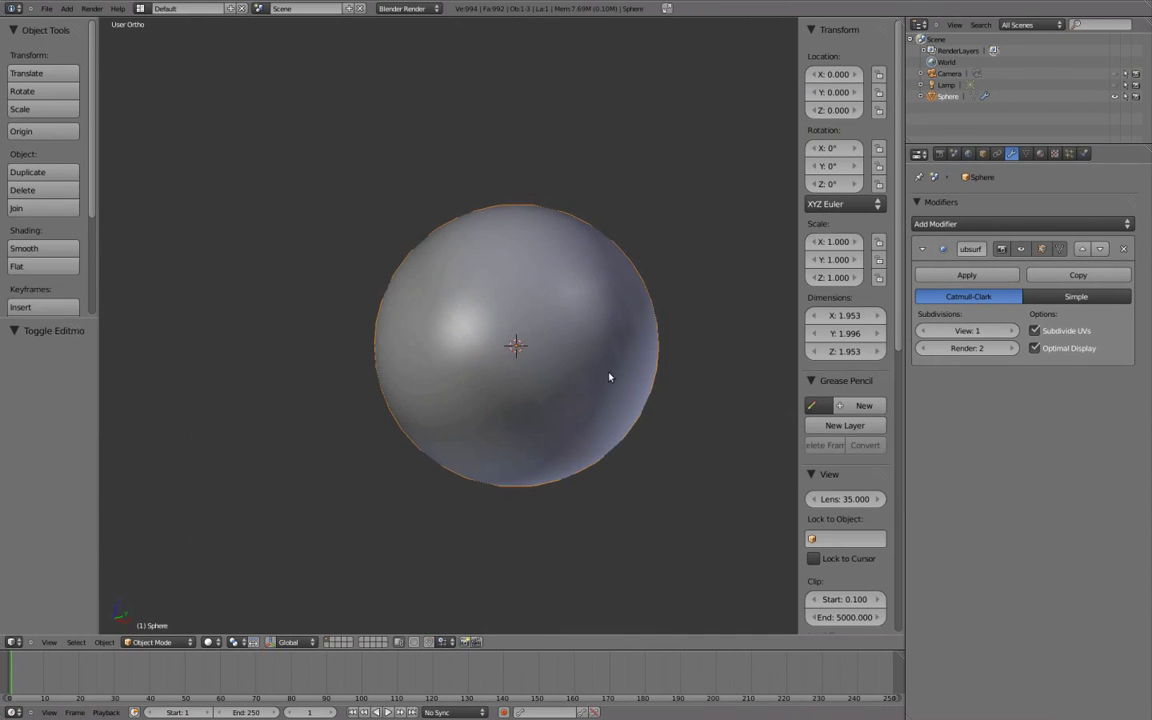
pyautogui.press('z')
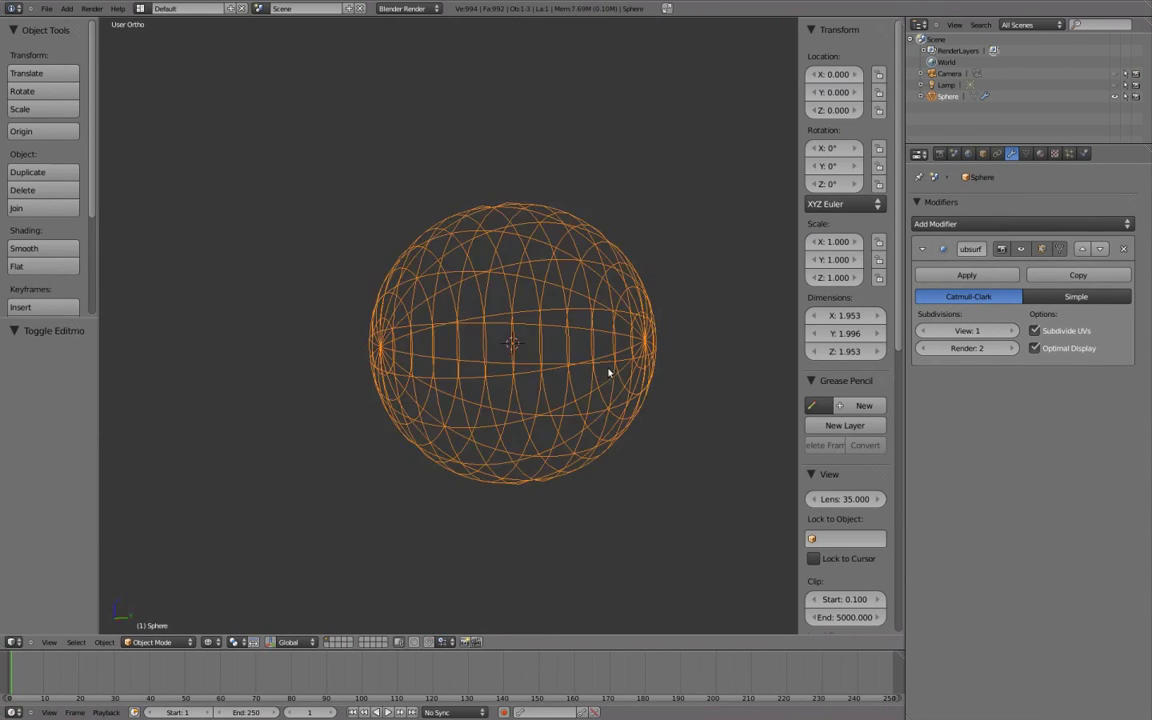
pyautogui.press('KP_3')
pyautogui.keyDown('shift'); pyautogui.moveTo(630, 312); pyautogui.dragTo(630, 332, button='middle'); pyautogui.keyUp('shift')
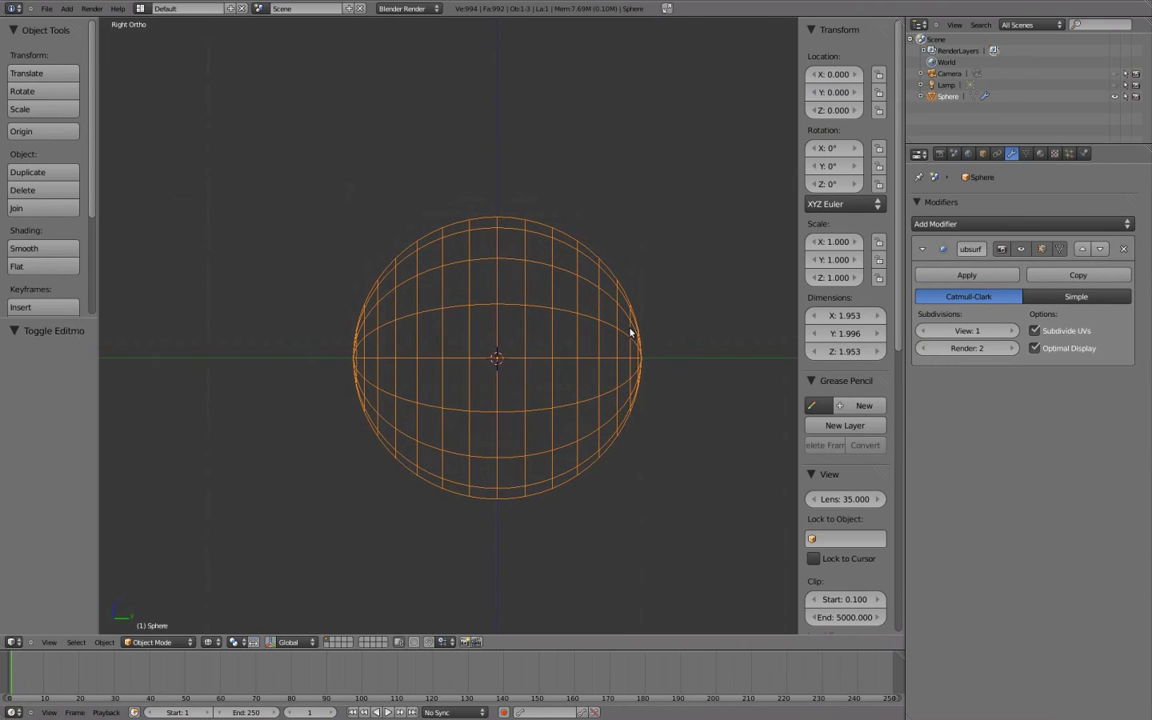
pyautogui.hotkey('shift', 'd')
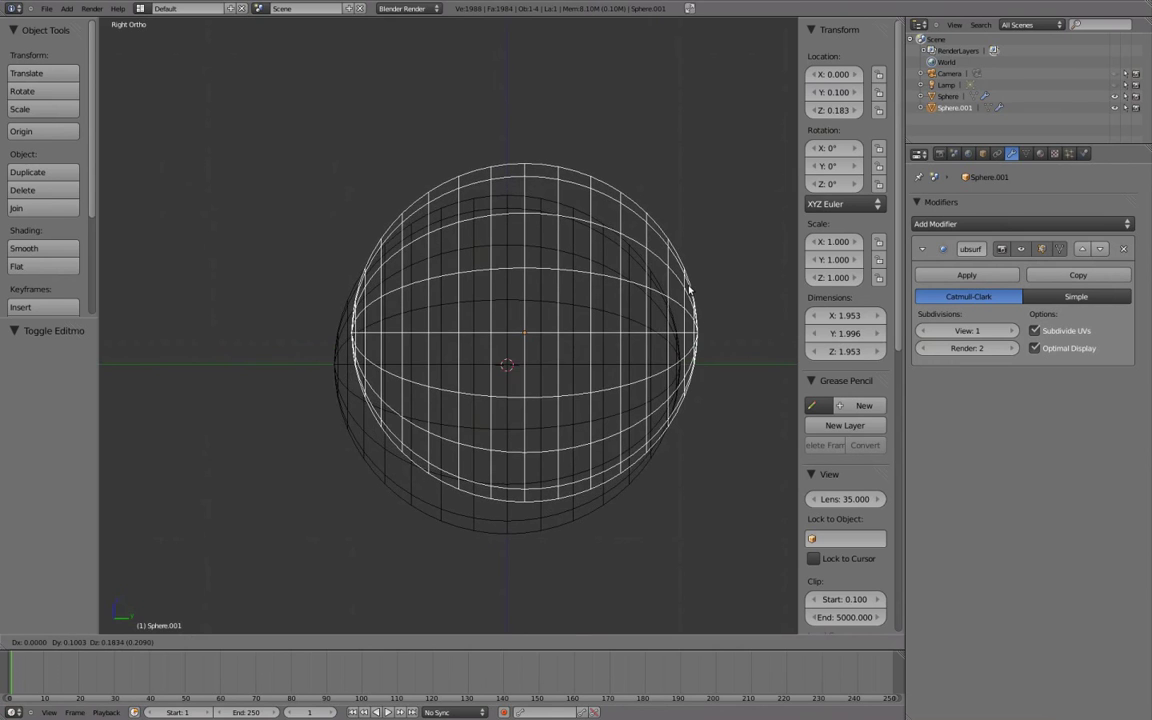
pyautogui.rightClick(688, 290)
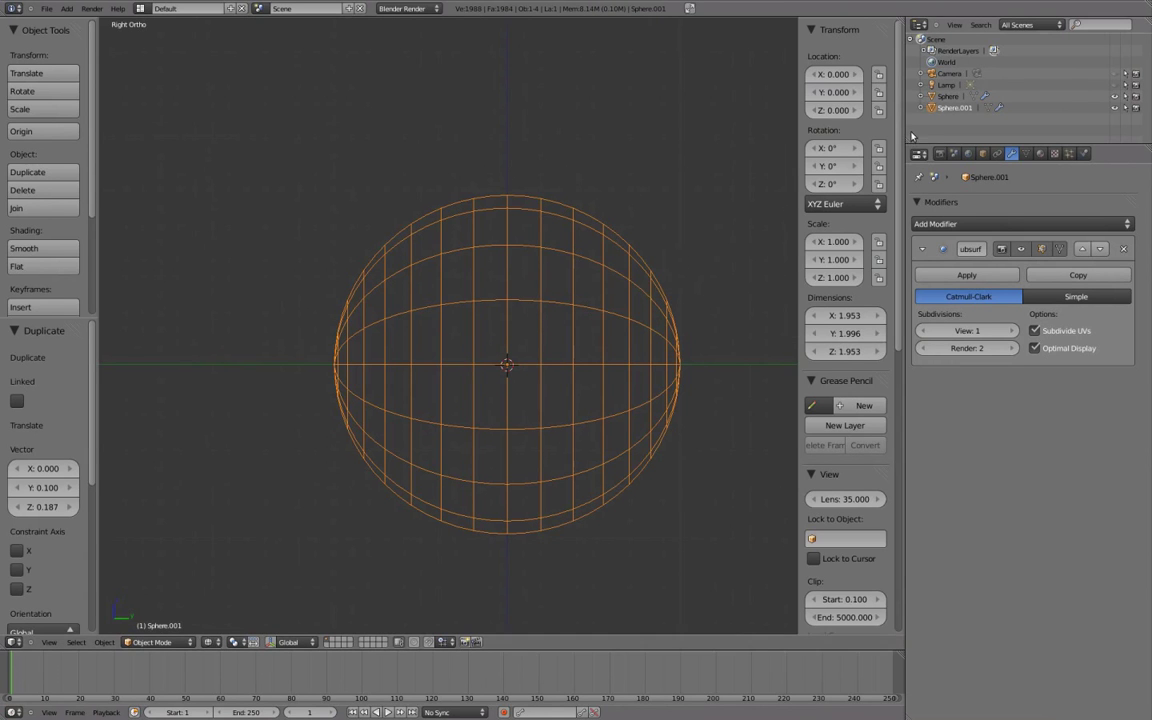
# - Scale the duplicate sphere's whole mesh up uniformly by 1.010 in Edit Mode
pyautogui.press('Tab')
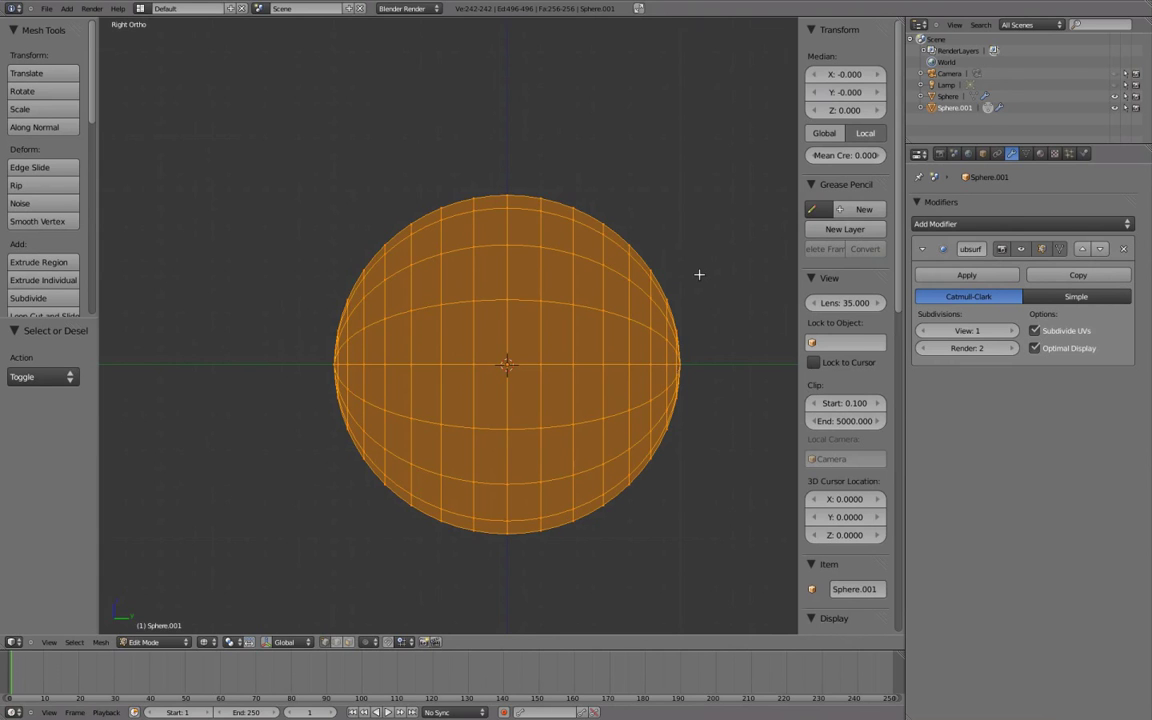
pyautogui.press('s')
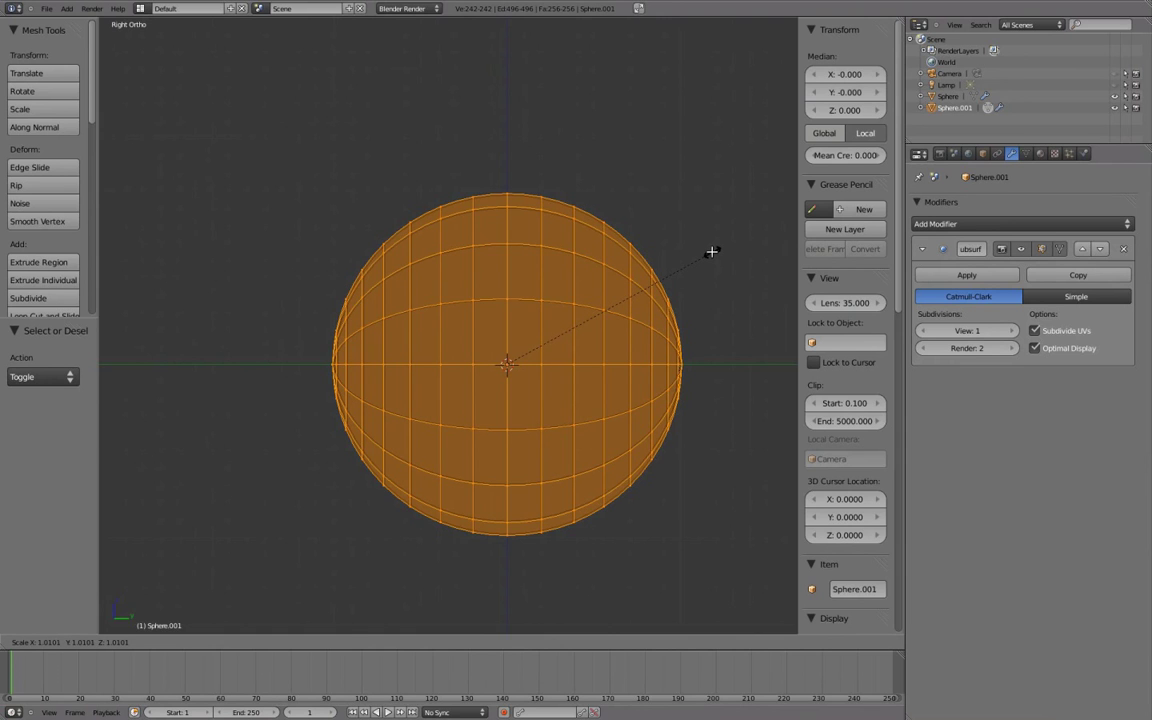
pyautogui.click(711, 251)
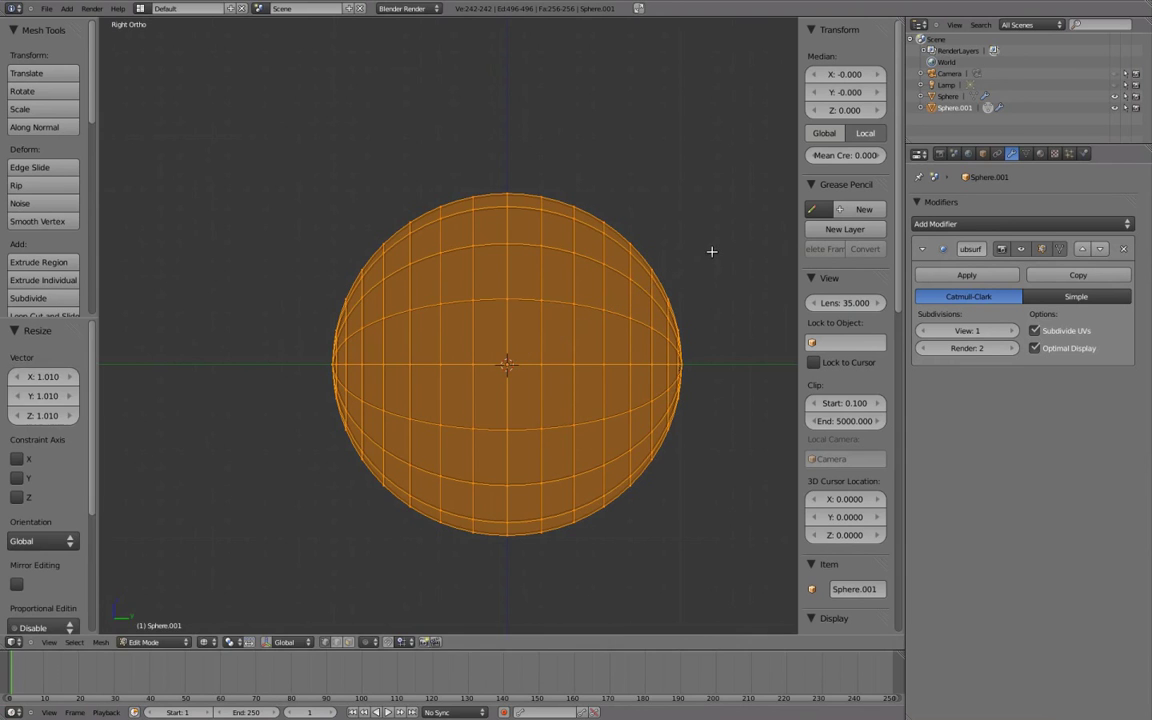
# - Return to Object Mode, widen the viewport and examine the gap between the two nested spheres from several angles and in right view
pyautogui.scroll(3, 679, 226)
pyautogui.scroll(3, 637, 329)
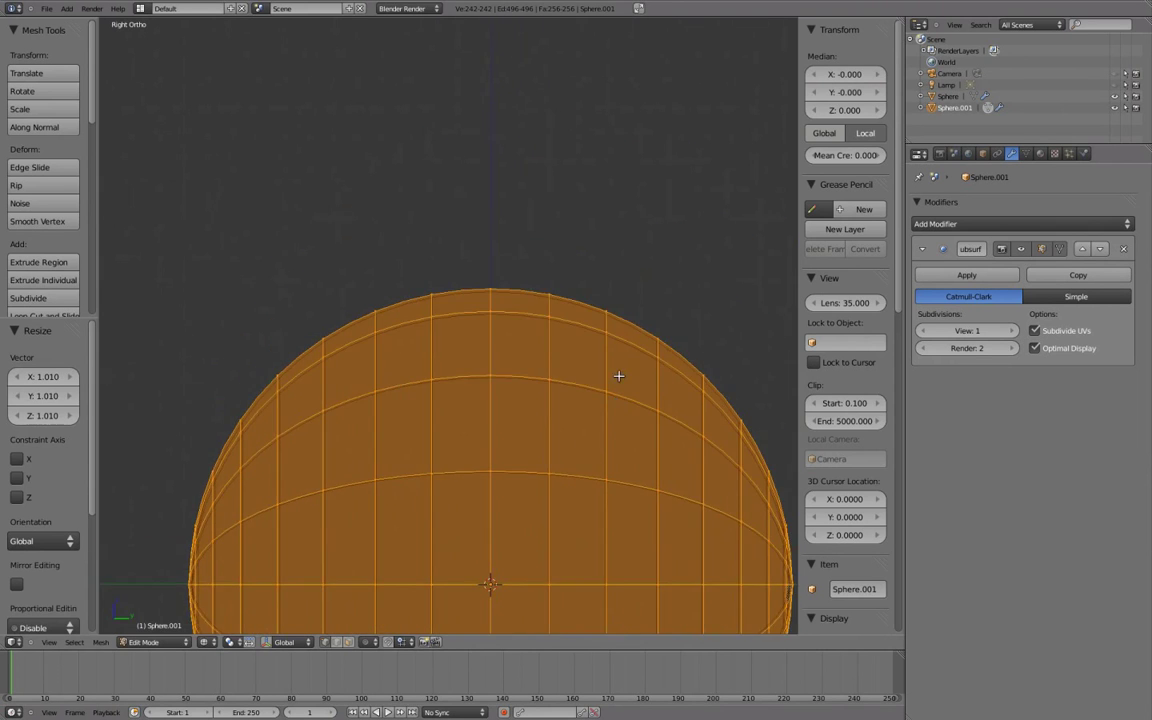
pyautogui.press('Tab')
pyautogui.keyDown('shift'); pyautogui.moveTo(624, 314); pyautogui.dragTo(609, 322, button='middle'); pyautogui.keyUp('shift')
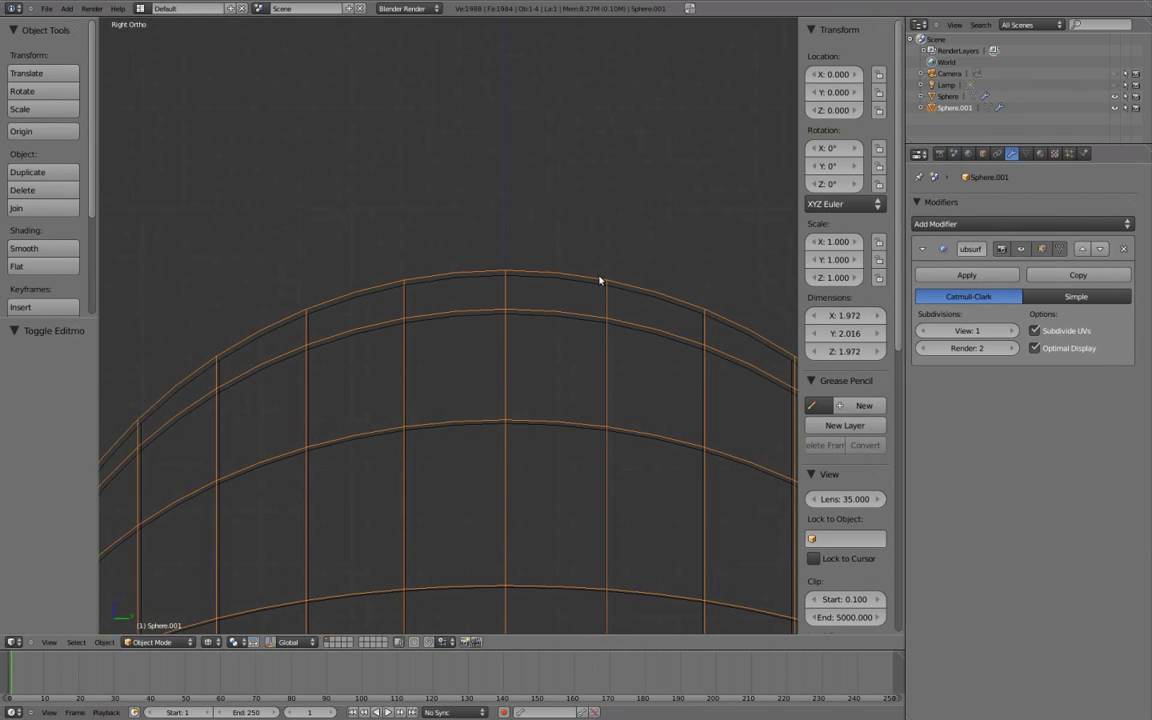
pyautogui.scroll(-2, 600, 320)
pyautogui.moveTo(571, 357); pyautogui.dragTo(630, 375, button='middle')
pyautogui.scroll(-4, 604, 398)
pyautogui.moveTo(600, 334); pyautogui.dragTo(717, 324, button='middle')
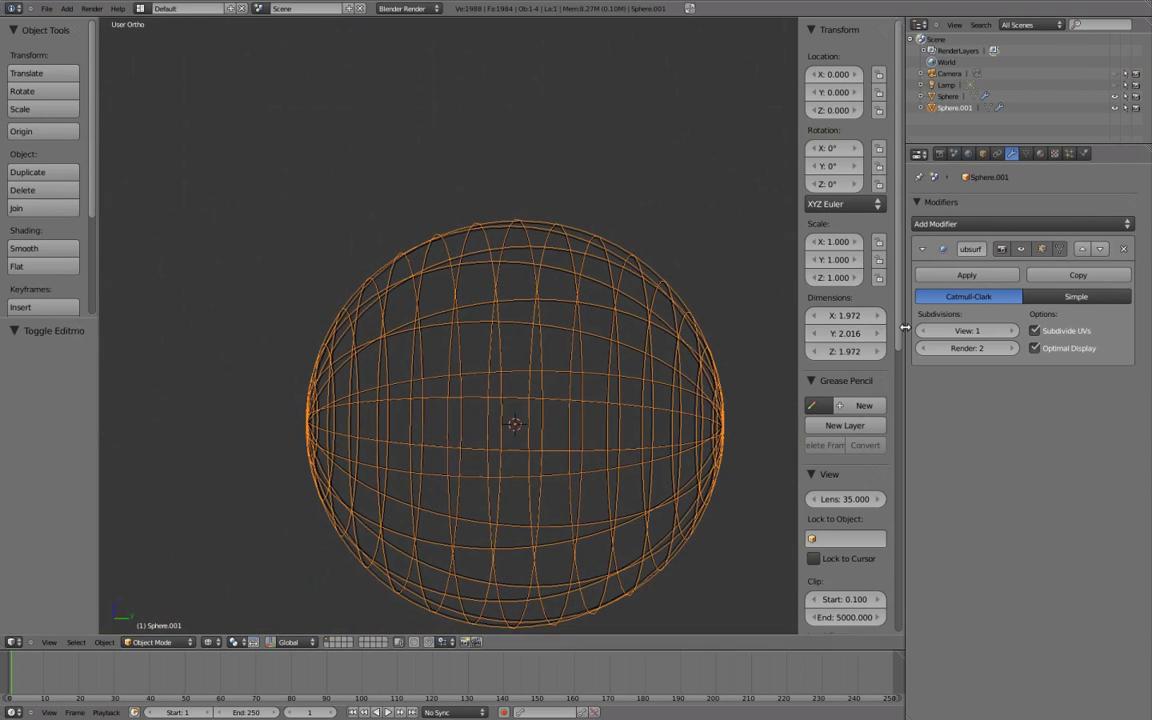
pyautogui.moveTo(905, 328); pyautogui.dragTo(984, 326)
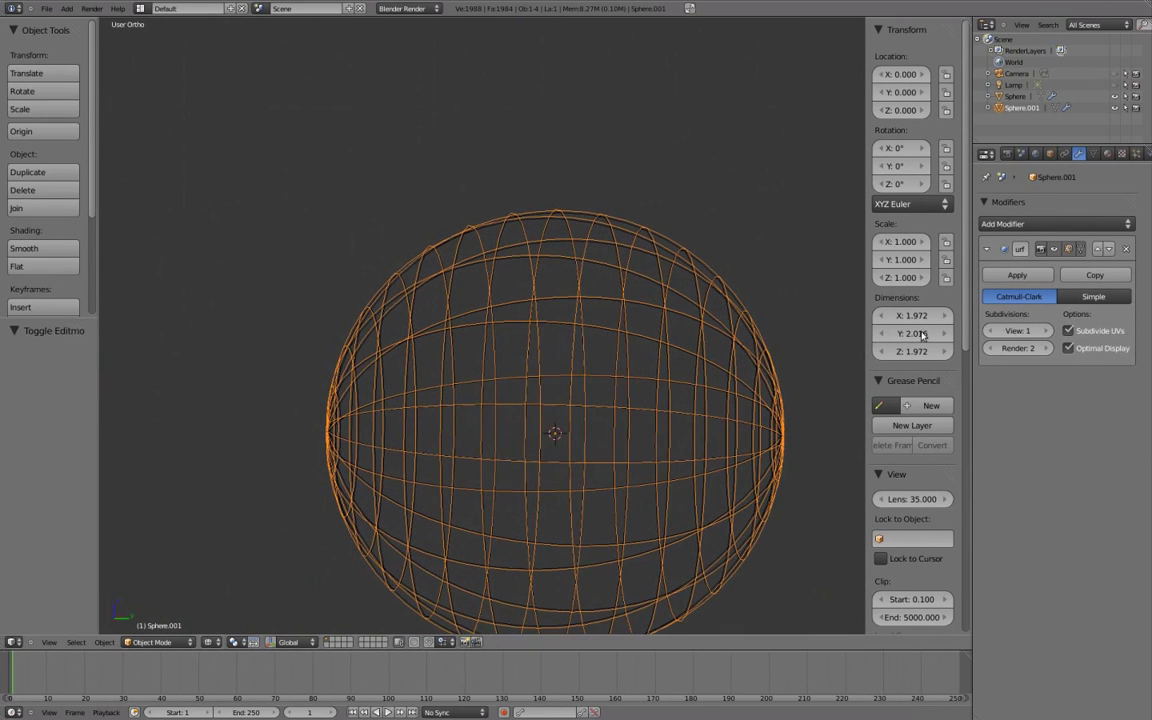
pyautogui.moveTo(712, 292); pyautogui.dragTo(681, 371, button='middle')
pyautogui.scroll(3, 626, 356)
pyautogui.keyDown('shift'); pyautogui.moveTo(540, 326); pyautogui.dragTo(545, 352, button='middle'); pyautogui.keyUp('shift')
pyautogui.press('KP_3')
pyautogui.scroll(-4, 602, 334)
pyautogui.keyDown('shift'); pyautogui.moveTo(607, 314); pyautogui.dragTo(616, 210, button='middle'); pyautogui.keyUp('shift')
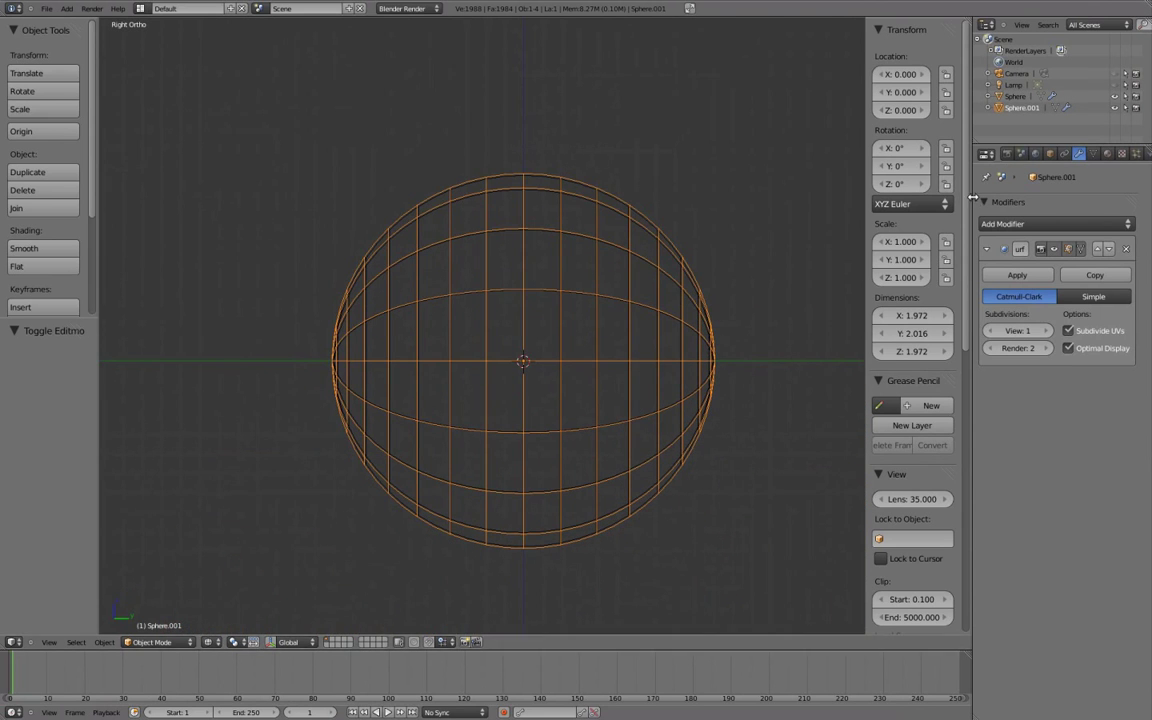
# - Rename the larger outer sphere GEO-cornea in its object properties
pyautogui.moveTo(972, 197); pyautogui.dragTo(955, 197)
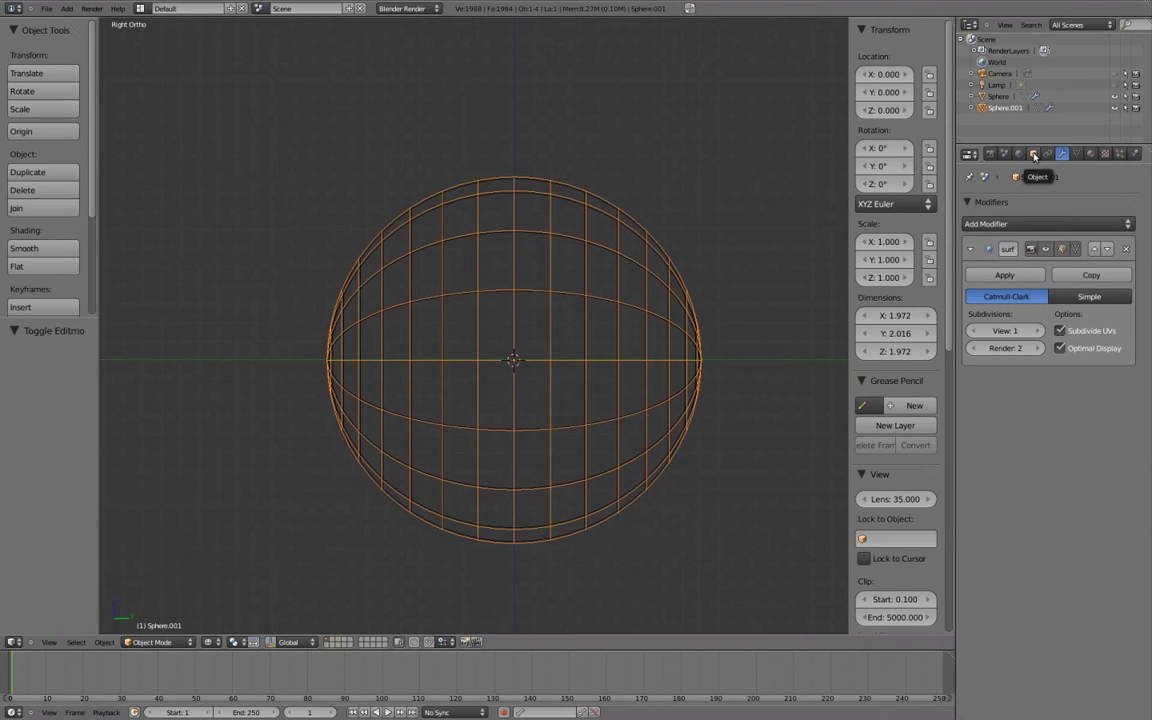
pyautogui.click(1034, 155)
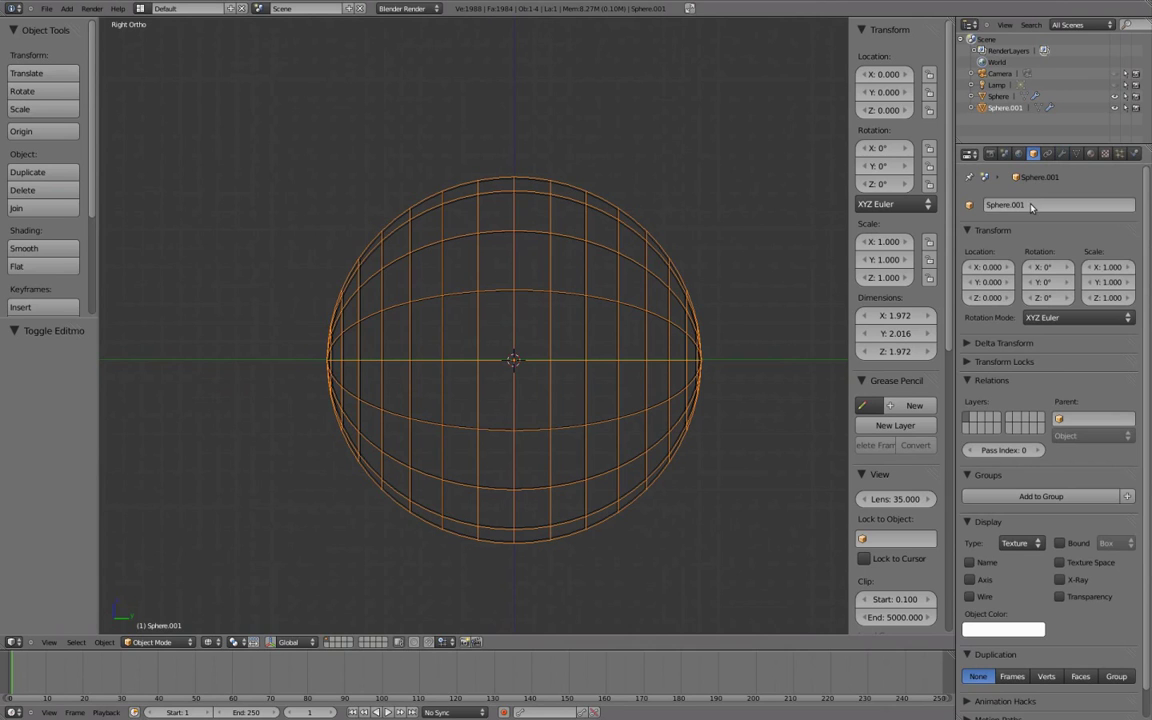
pyautogui.write('Gl')
pyautogui.press('Return')
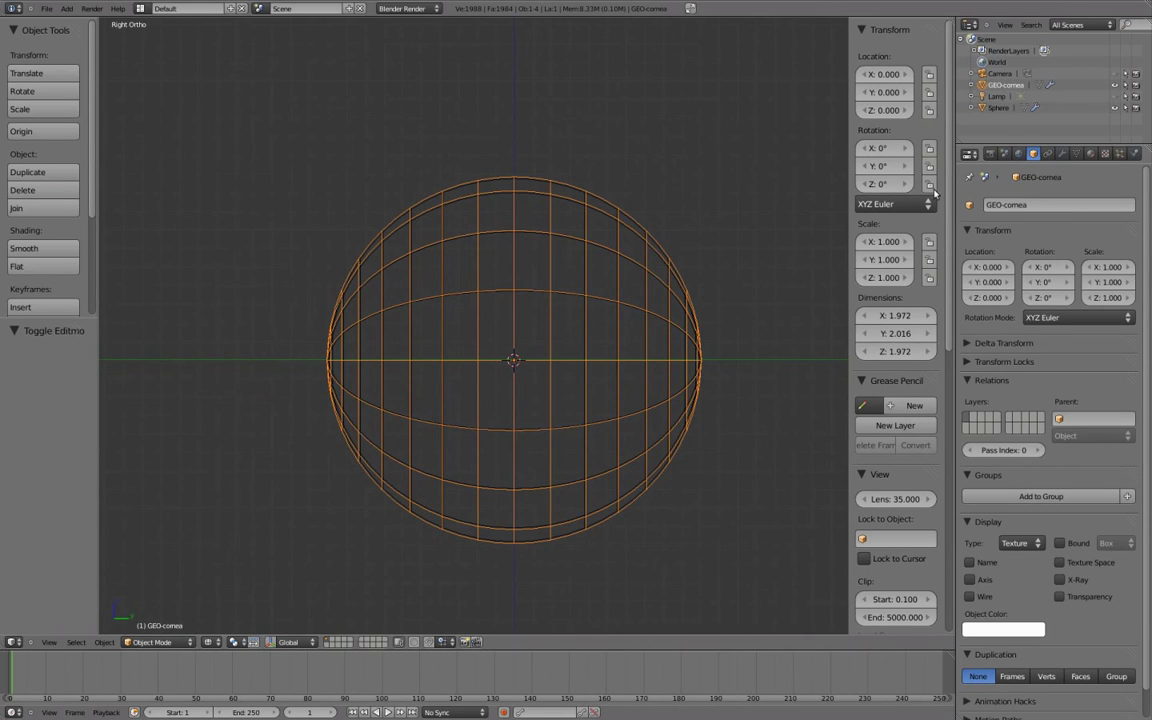
# - Select the smaller inner sphere and rename it GEO-eyeball
pyautogui.rightClick(630, 236)
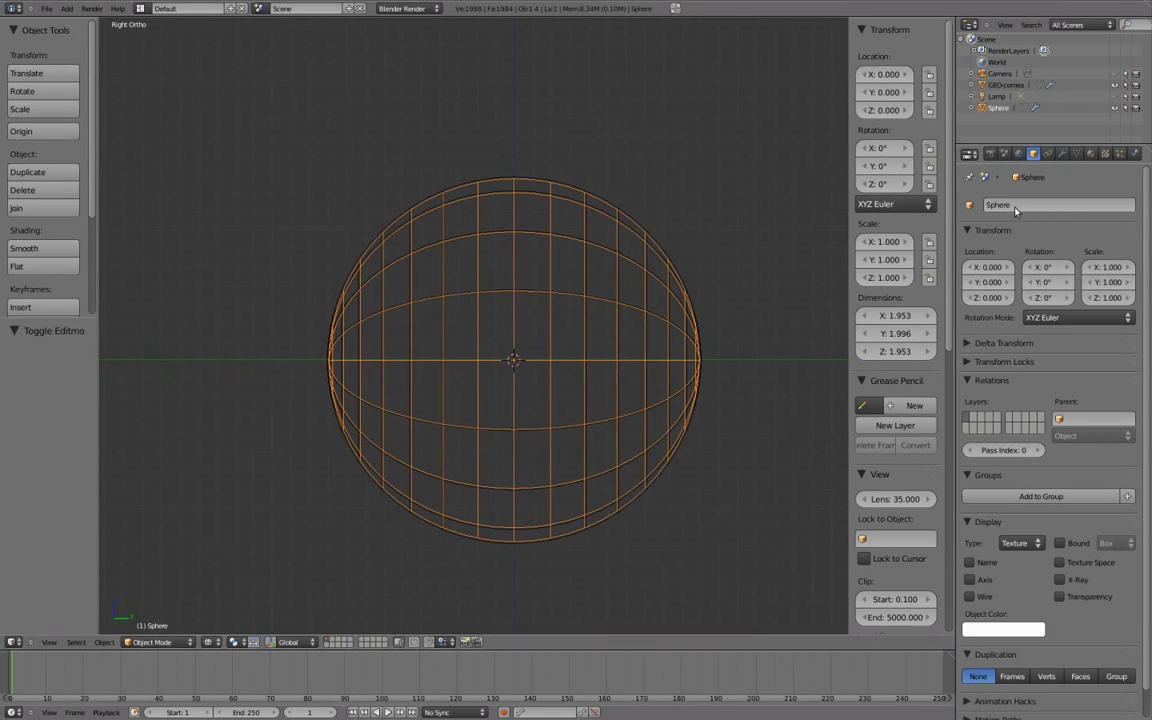
pyautogui.write('GEO-eyeball')
pyautogui.press('Return')
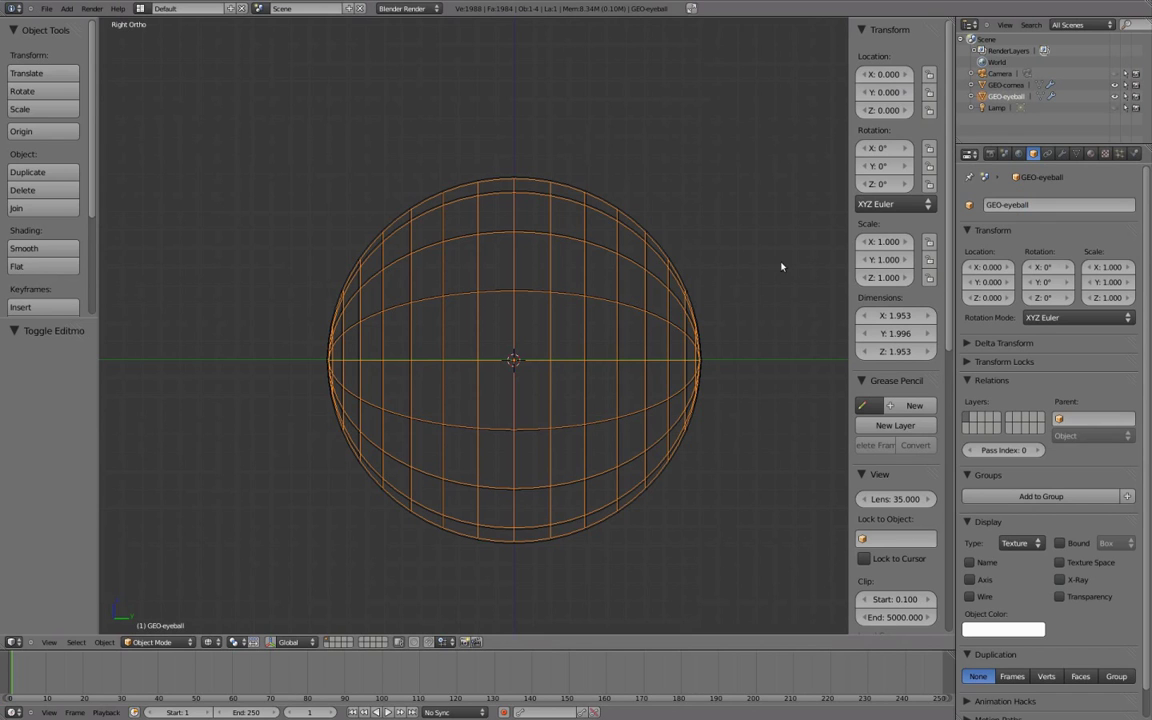
# - Hide GEO-cornea in the viewport and select GEO-eyeball
pyautogui.rightClick(660, 238)
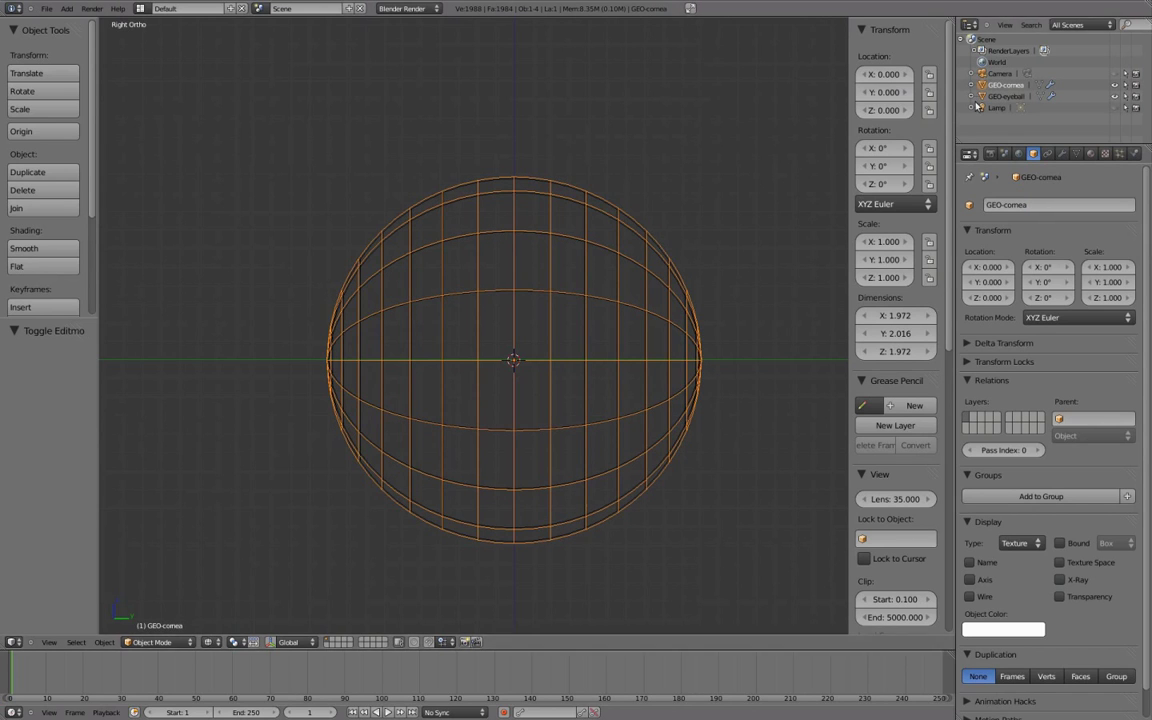
pyautogui.press('h')
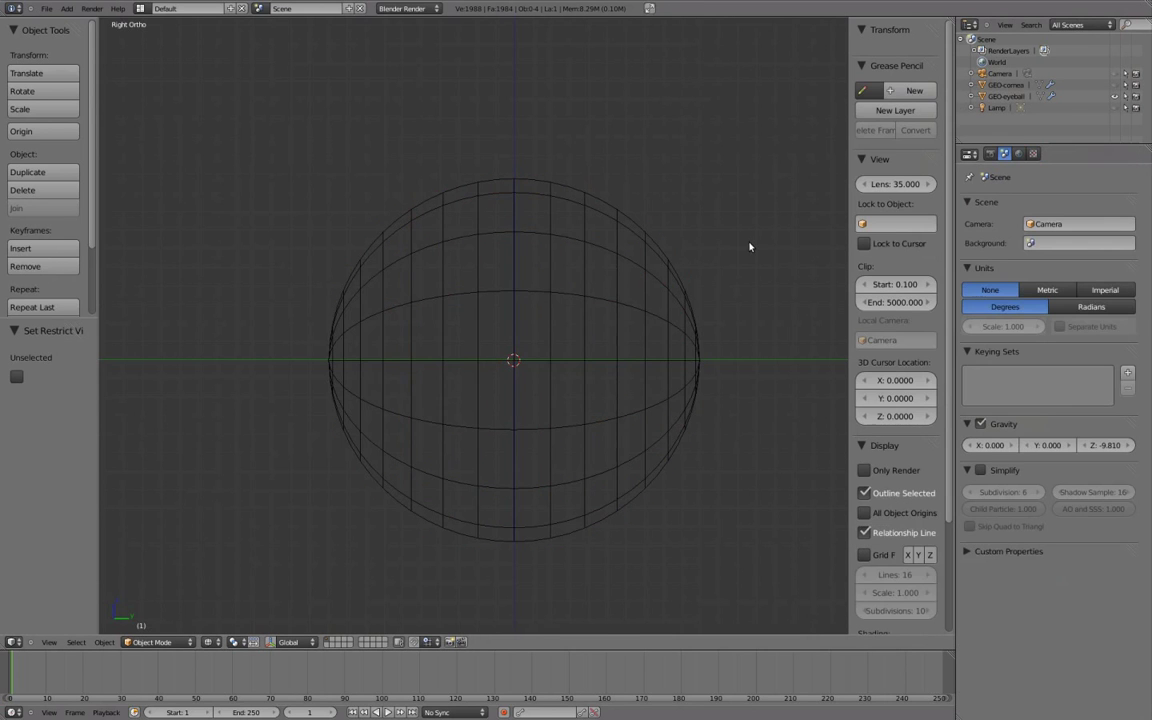
pyautogui.rightClick(658, 249)
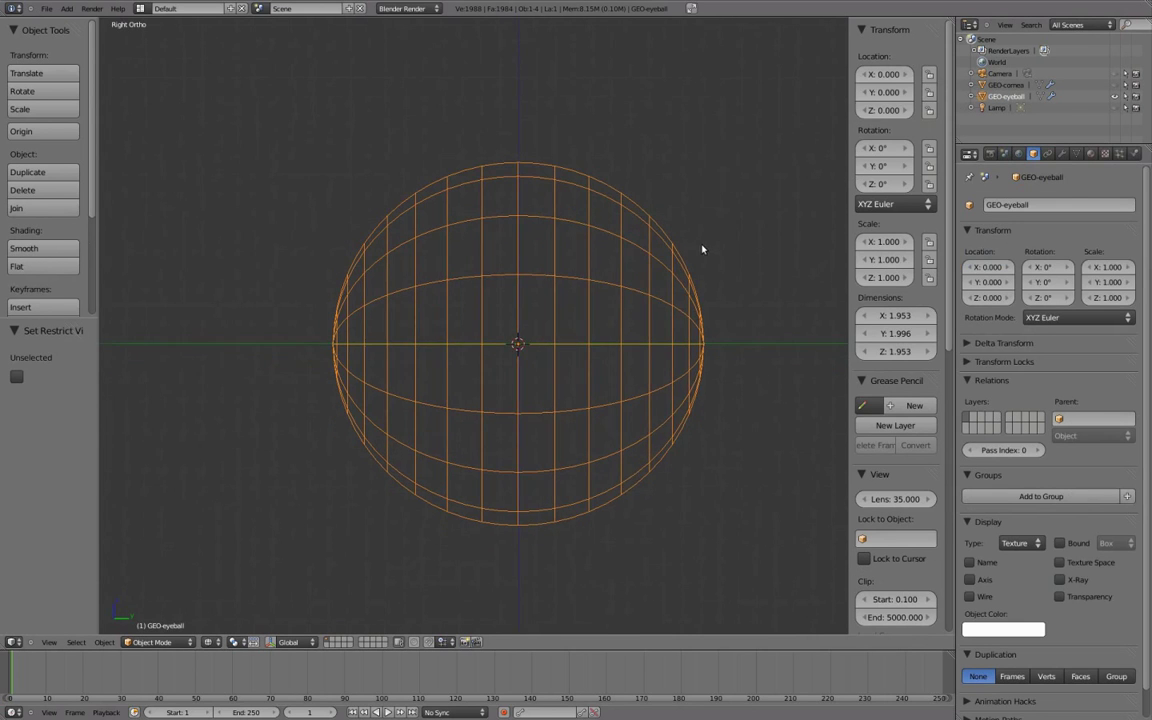
# - Show GEO-eyeball in solid display and enter Edit Mode on its mesh
pyautogui.moveTo(702, 249)
pyautogui.mouseDown(button='middle')
pyautogui.moveTo(560, 319)
pyautogui.moveTo(369, 300)
pyautogui.moveTo(612, 342)
pyautogui.moveTo(594, 314)
pyautogui.moveTo(669, 303)
pyautogui.moveTo(670, 313)
pyautogui.moveTo(530, 342)
pyautogui.moveTo(560, 342)
pyautogui.moveTo(555, 334)
pyautogui.moveTo(566, 344)
pyautogui.mouseUp(button='middle')
pyautogui.press('z')
pyautogui.press('Tab')
pyautogui.scroll(-1, 585, 340)
pyautogui.scroll(1, 523, 362)
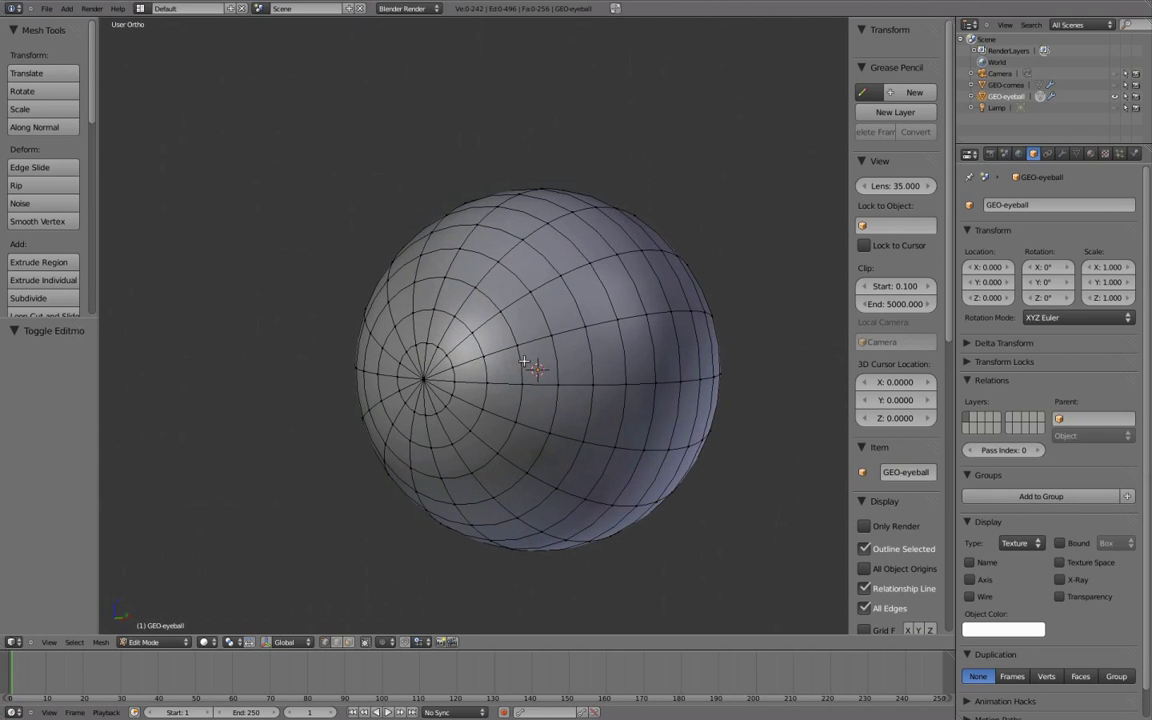
pyautogui.scroll(1, 517, 360)
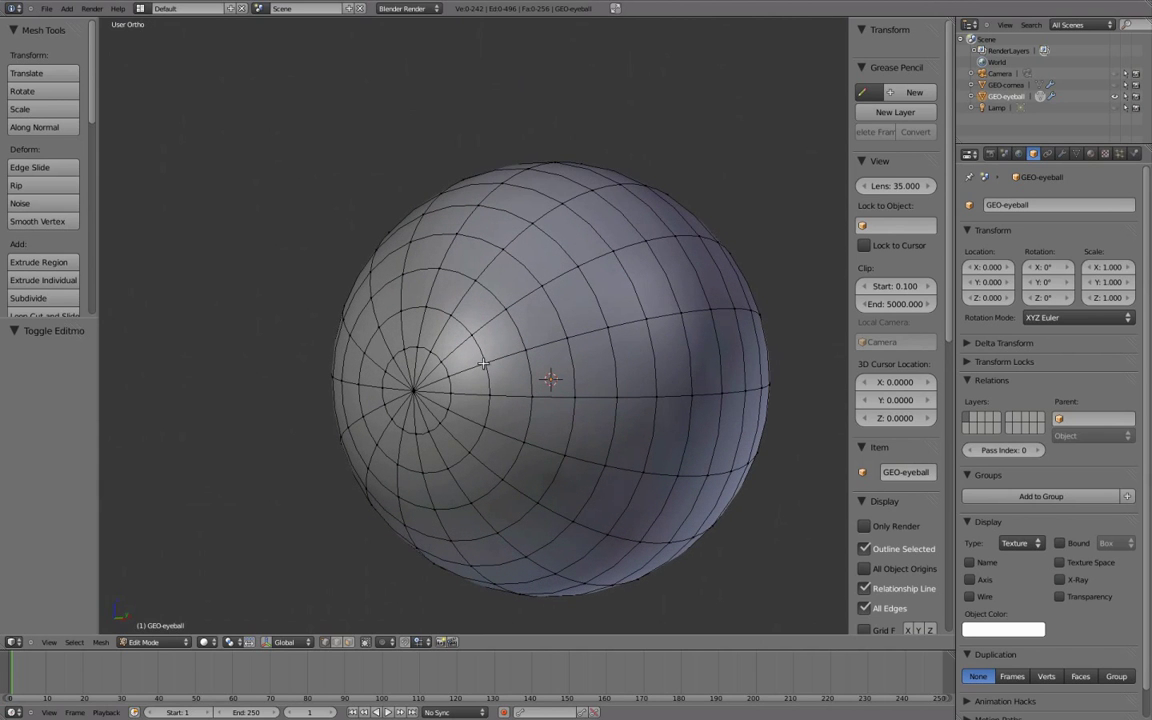
pyautogui.keyDown('shift'); pyautogui.moveTo(483, 366); pyautogui.dragTo(487, 350, button='middle'); pyautogui.keyUp('shift')
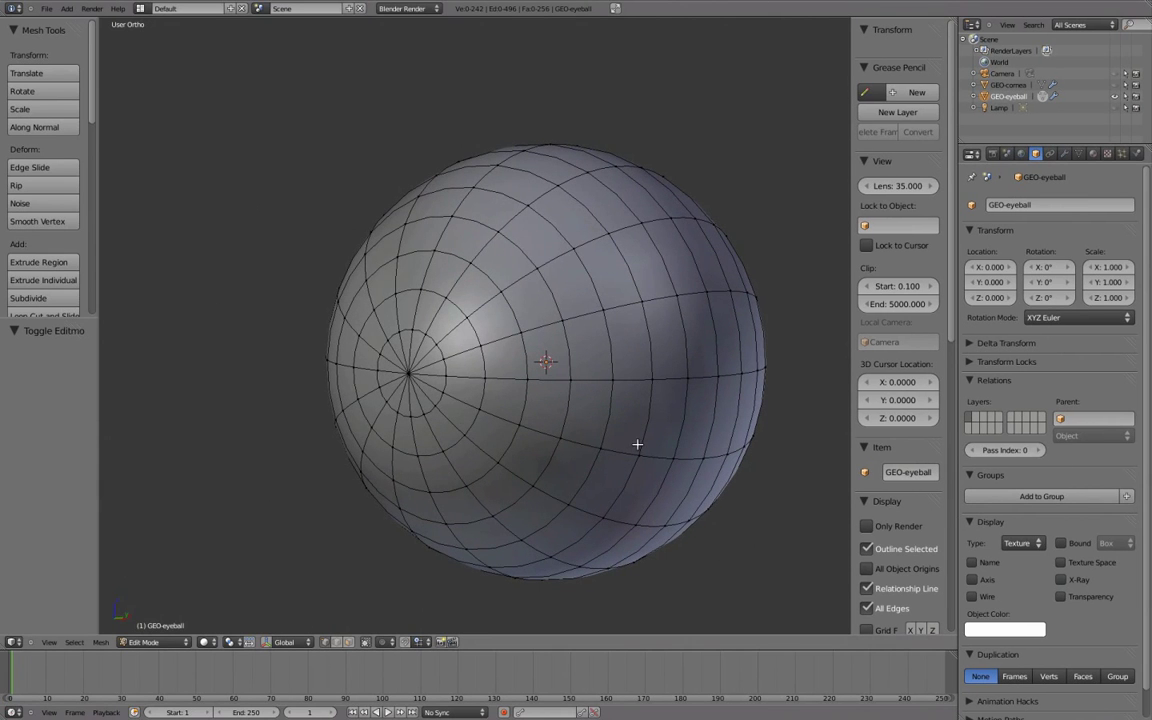
pyautogui.keyDown('shift'); pyautogui.moveTo(636, 441); pyautogui.dragTo(642, 441, button='middle'); pyautogui.keyUp('shift')
pyautogui.moveTo(619, 376); pyautogui.dragTo(563, 365, button='middle')
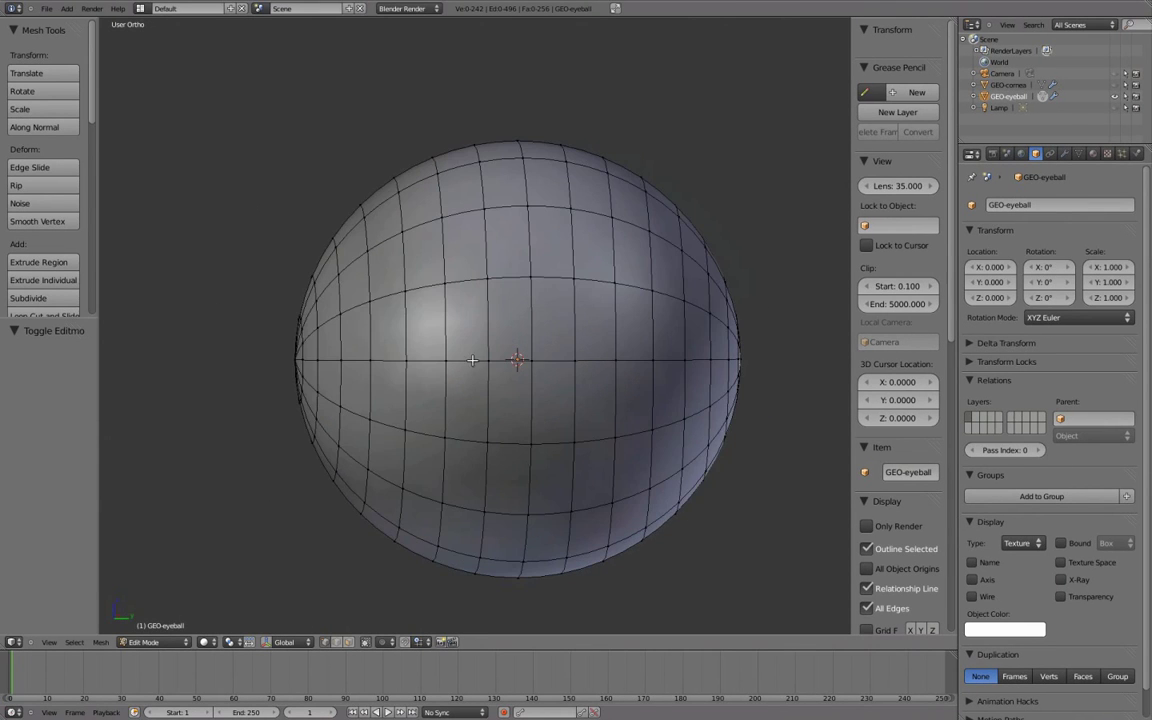
# - Box-select the pole vertex and the two surrounding rings at the eyeball's negative Y end, and show them in solid display
pyautogui.press('KP_3')
pyautogui.press('b')
pyautogui.moveTo(322, 249); pyautogui.dragTo(376, 480)
pyautogui.moveTo(409, 327)
pyautogui.mouseDown(button='middle')
pyautogui.moveTo(496, 319)
pyautogui.moveTo(645, 378)
pyautogui.moveTo(432, 330)
pyautogui.mouseUp(button='middle')
pyautogui.press('z')
pyautogui.scroll(-2, 535, 350)
pyautogui.scroll(1, 432, 330)
pyautogui.scroll(1, 585, 251)
pyautogui.keyDown('shift'); pyautogui.moveTo(649, 278); pyautogui.dragTo(761, 262, button='middle'); pyautogui.keyUp('shift')
pyautogui.moveTo(689, 255); pyautogui.dragTo(620, 273, button='middle')
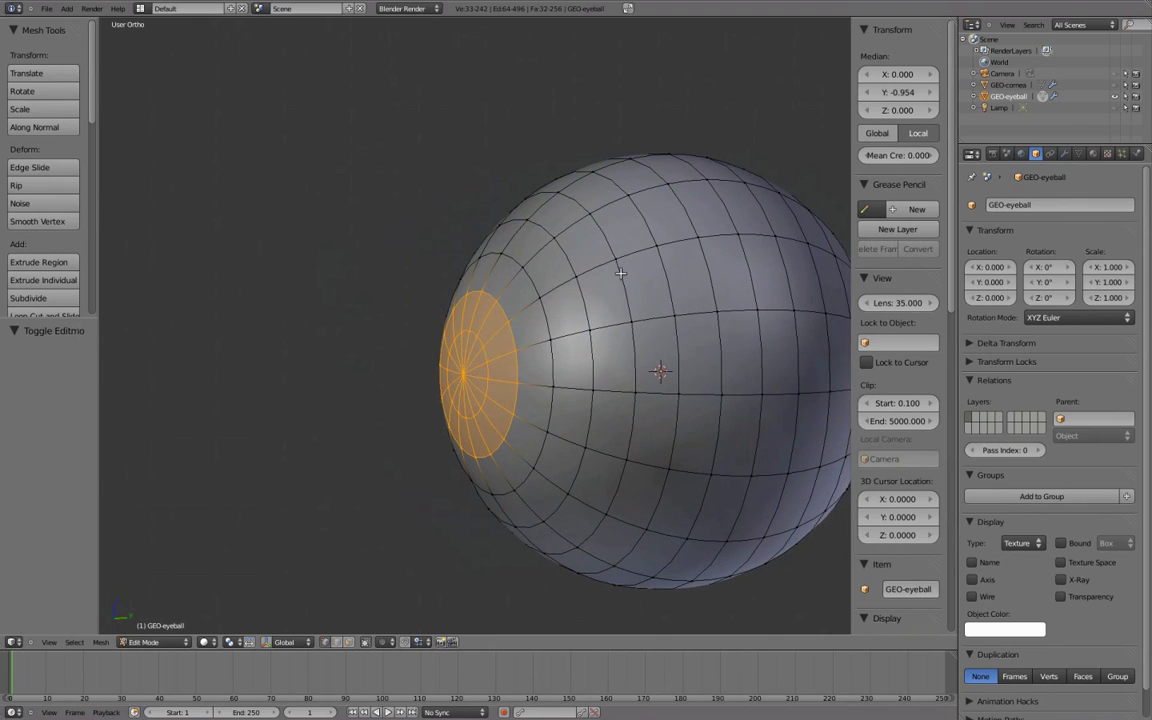
# - Add an edge loop just outside the second ring around the negative Y pole, slid in close to that ring
pyautogui.scroll(1, 511, 280)
pyautogui.hotkey('ctrl', 'r')
pyautogui.click(511, 280)
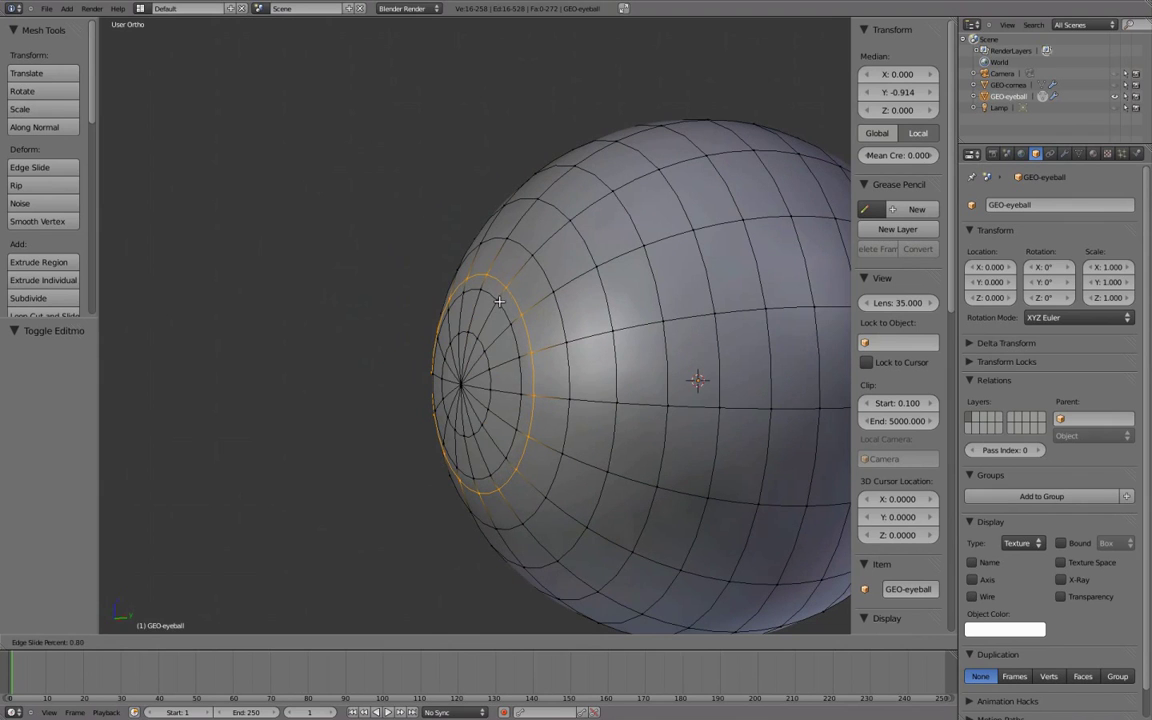
pyautogui.click(497, 306)
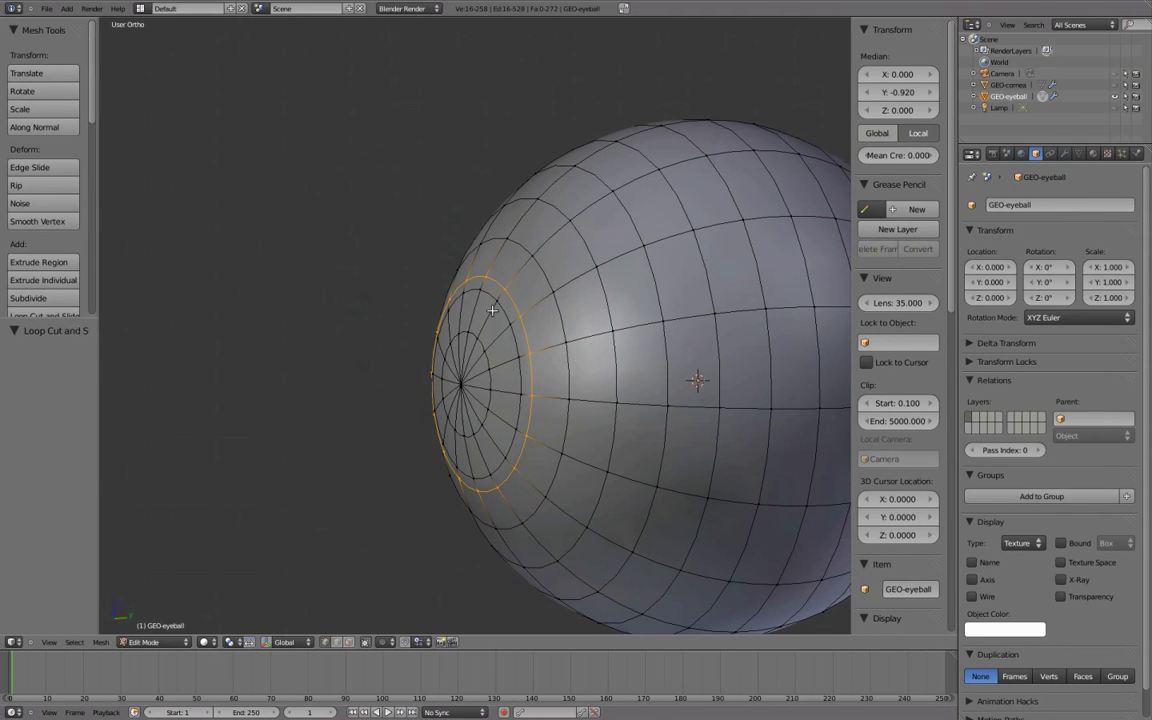
# - Add another edge loop just inside the second ring around the pole, slid close to that ring
pyautogui.press('a')
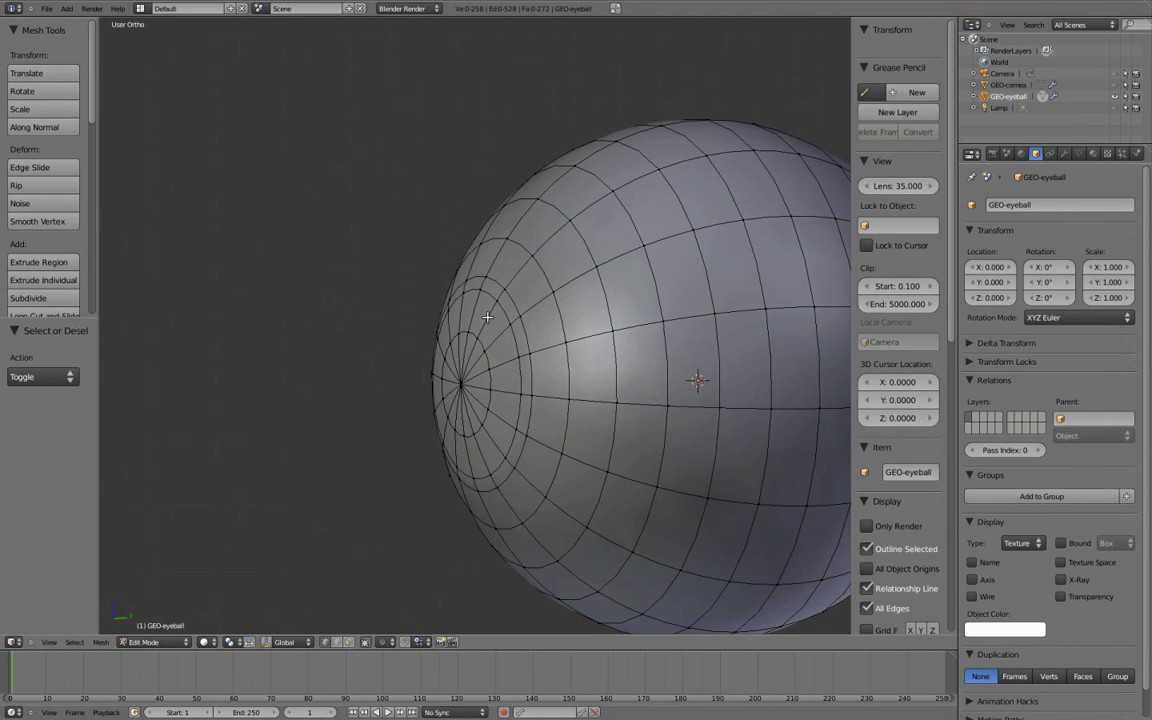
pyautogui.keyDown('alt'); pyautogui.rightClick(486, 317); pyautogui.keyUp('alt')
pyautogui.press('g')
pyautogui.press('g')
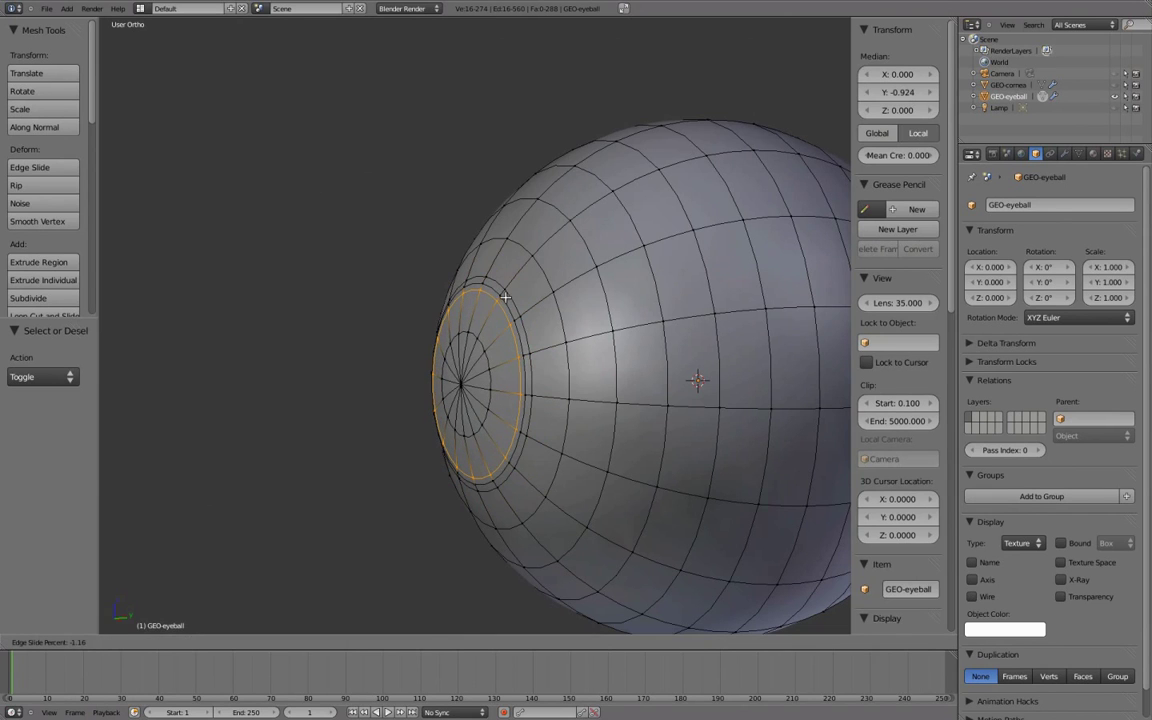
pyautogui.click(498, 303)
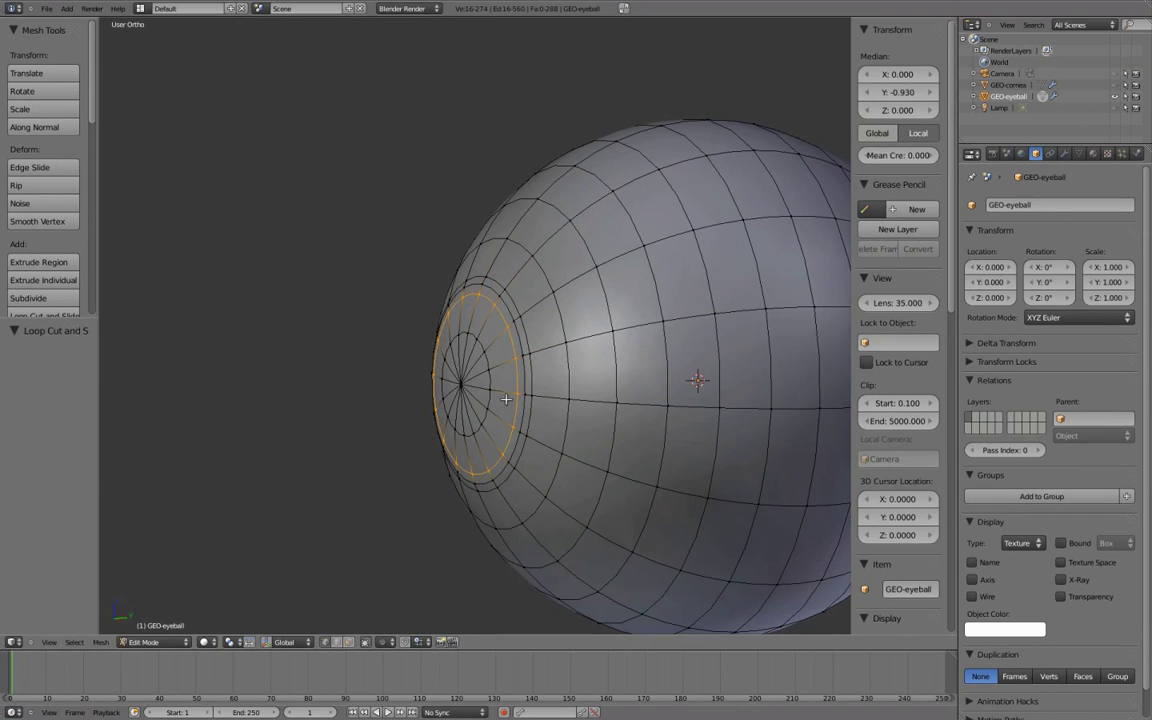
# - Delete the pole vertex at the eyeball's negative Y end and check the pupil opening in Object Mode
pyautogui.rightClick(464, 385)
pyautogui.moveTo(510, 385); pyautogui.dragTo(568, 406, button='middle')
pyautogui.press('x')
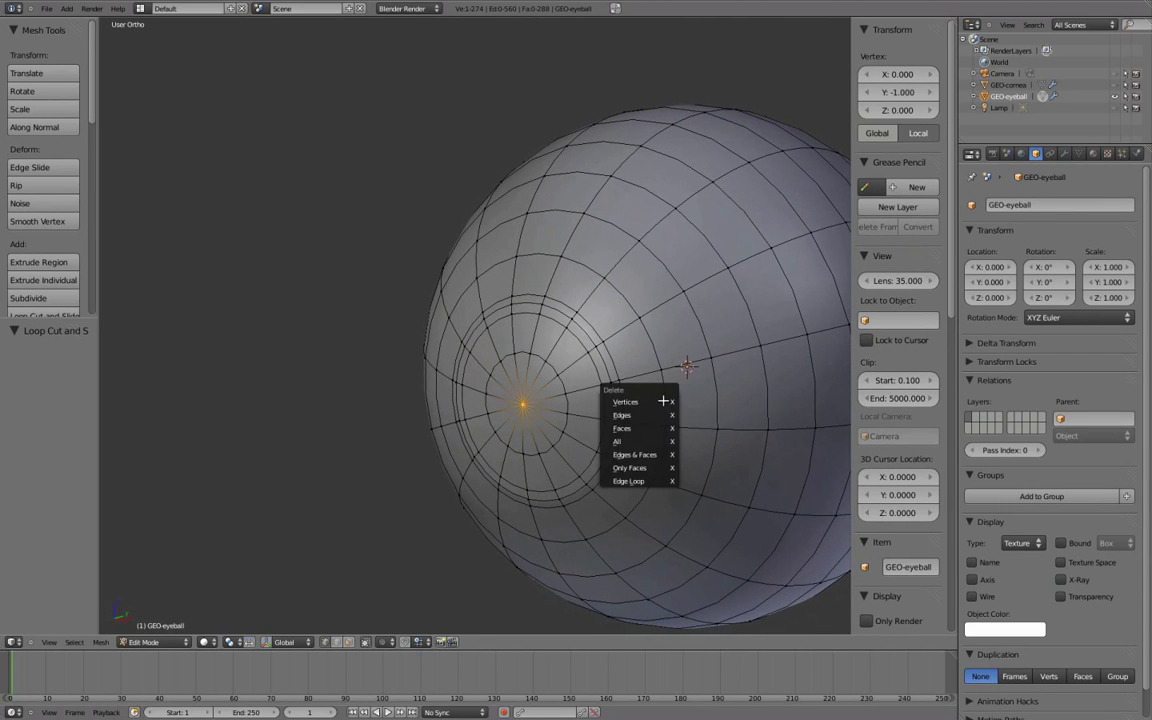
pyautogui.click(662, 402)
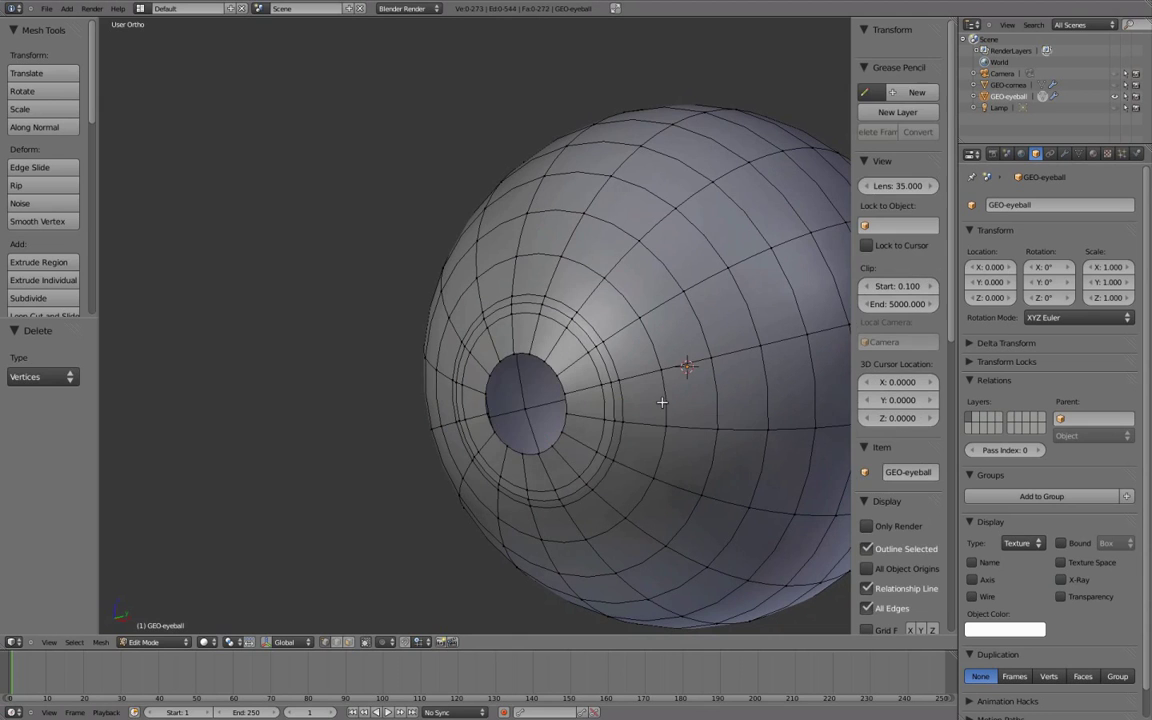
pyautogui.moveTo(663, 399); pyautogui.dragTo(628, 376, button='middle')
pyautogui.press('Tab')
pyautogui.scroll(-3, 579, 342)
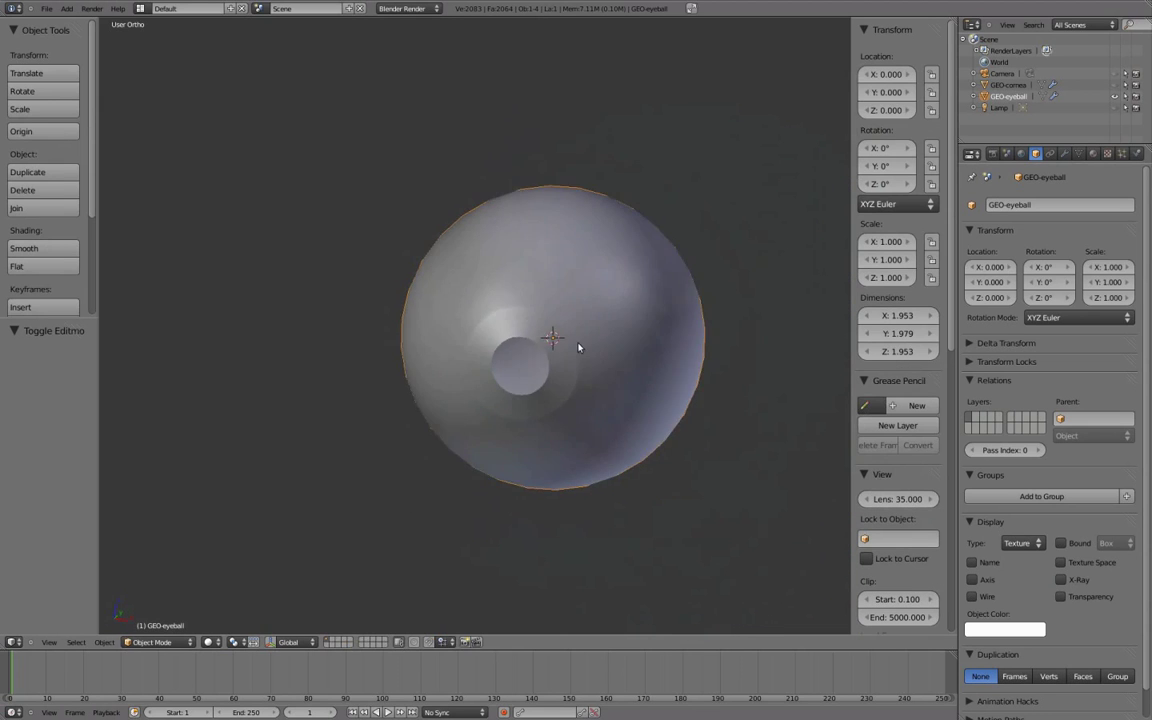
pyautogui.moveTo(579, 342); pyautogui.dragTo(545, 321, button='middle')
pyautogui.scroll(4, 543, 327)
# - Select the edge loop around the pupil opening in Edit Mode, scale it to about 0.656 and adjust it by about 1.008
pyautogui.press('Tab')
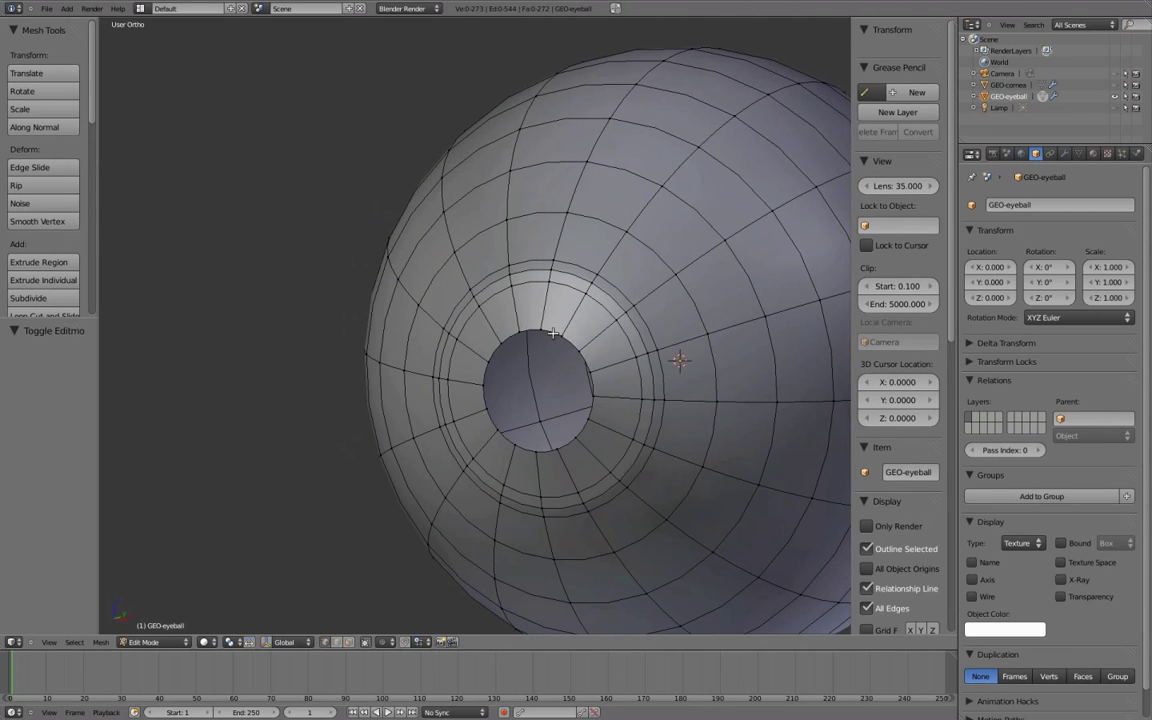
pyautogui.keyDown('alt'); pyautogui.rightClick(563, 332); pyautogui.keyUp('alt')
pyautogui.moveTo(640, 309); pyautogui.dragTo(535, 341, button='middle')
pyautogui.press('s')
pyautogui.click(660, 319)
pyautogui.press('KP_1')
pyautogui.scroll(-2, 581, 319)
pyautogui.press('s')
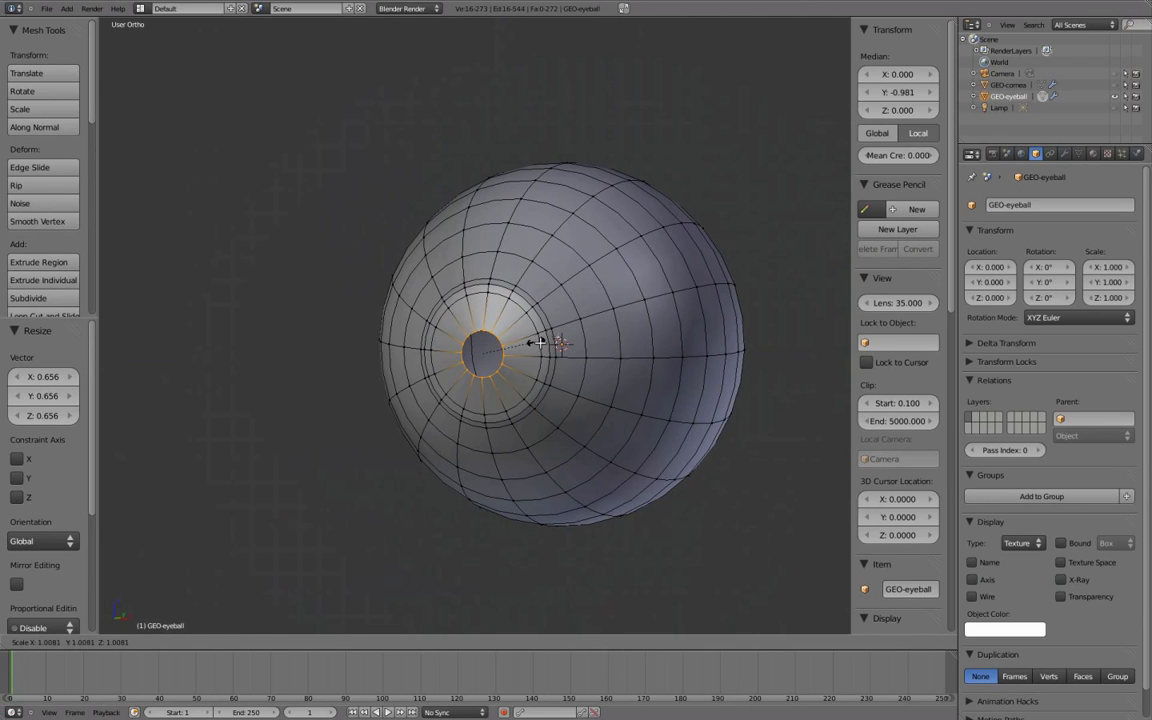
pyautogui.click(535, 341)
# - Move the pupil edge loop about 0.049 along Y into the eyeball
pyautogui.keyDown('shift'); pyautogui.moveTo(535, 341); pyautogui.dragTo(470, 398, button='middle'); pyautogui.keyUp('shift')
pyautogui.scroll(1, 508, 381)
pyautogui.scroll(1, 505, 325)
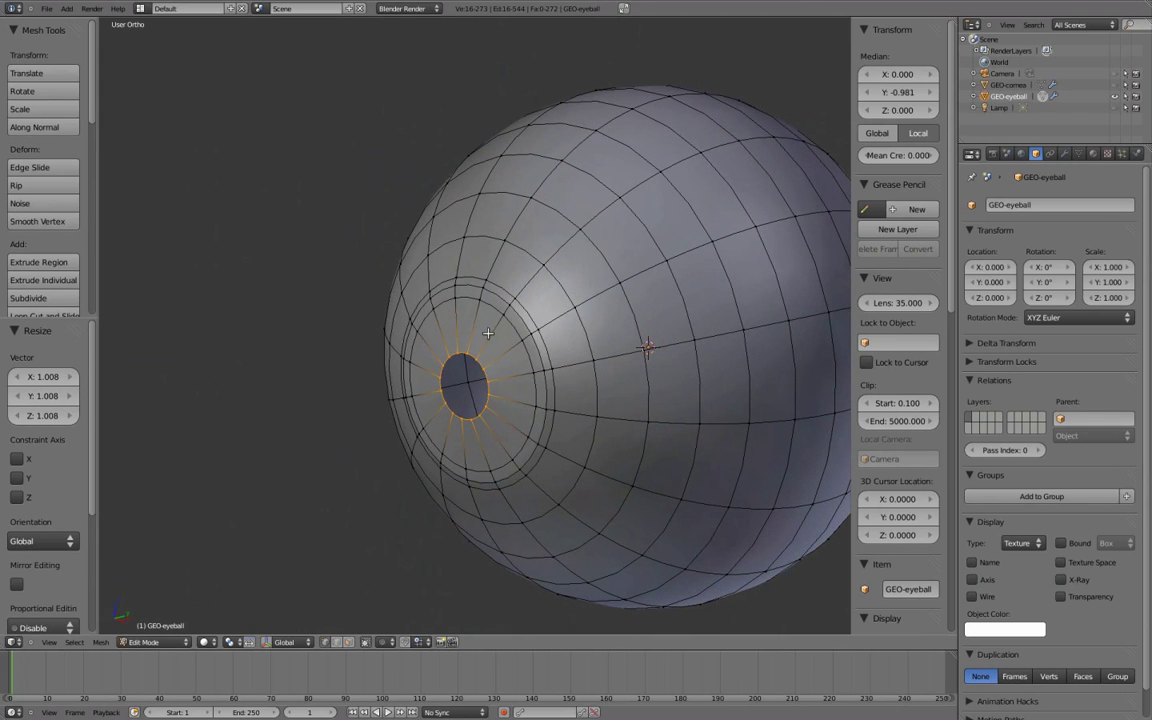
pyautogui.press('g')
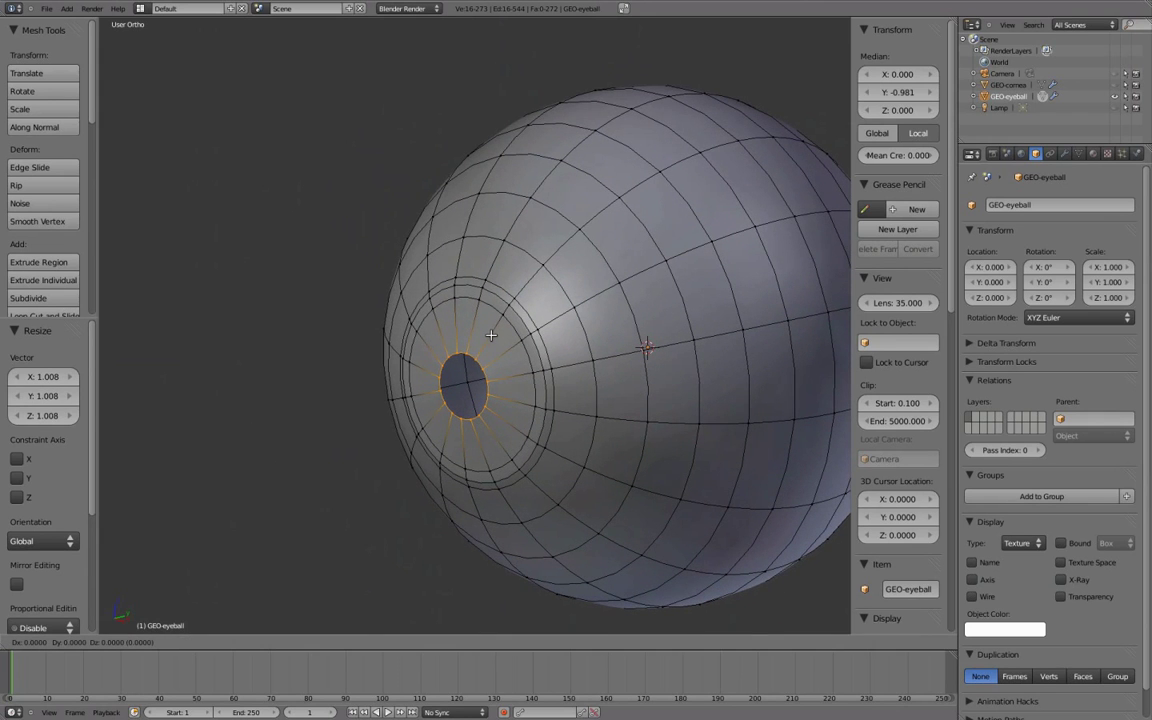
pyautogui.press('y')
pyautogui.click(504, 337)
# - Push the pupil edge loop a further 0.019 or so inward along Y, using the right wireframe view
pyautogui.press('KP_3')
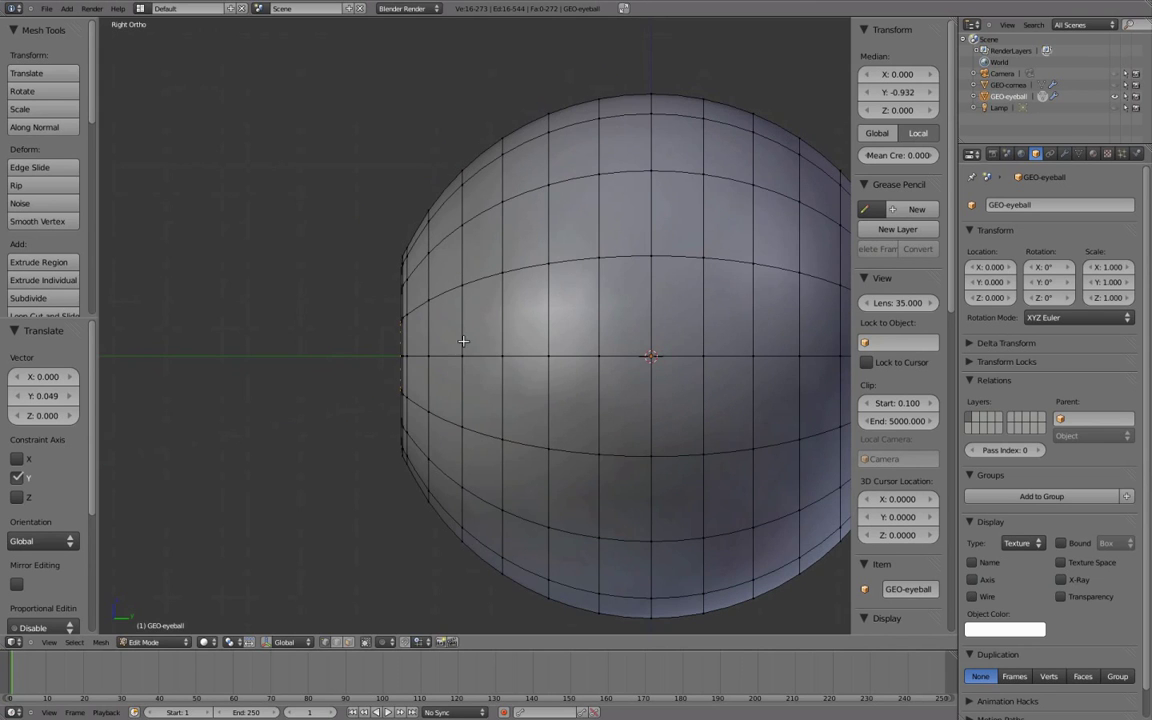
pyautogui.press('z')
pyautogui.scroll(3, 504, 346)
pyautogui.press('g')
pyautogui.press('y')
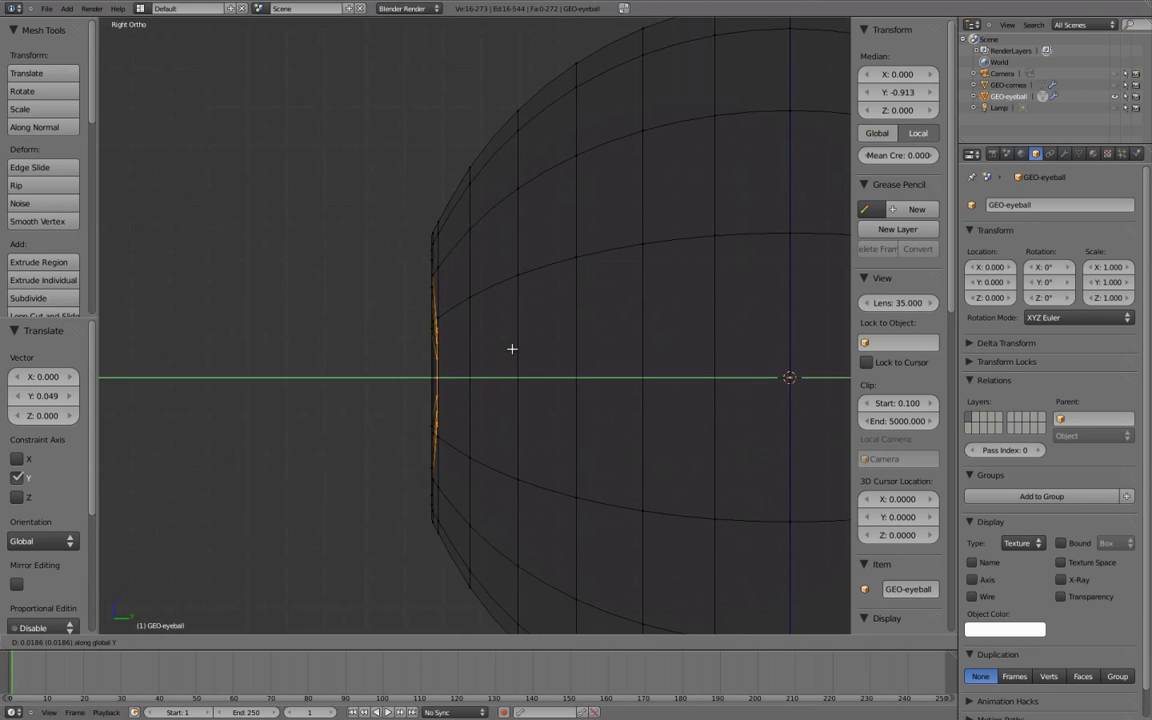
pyautogui.click(512, 348)
pyautogui.scroll(-2, 499, 331)
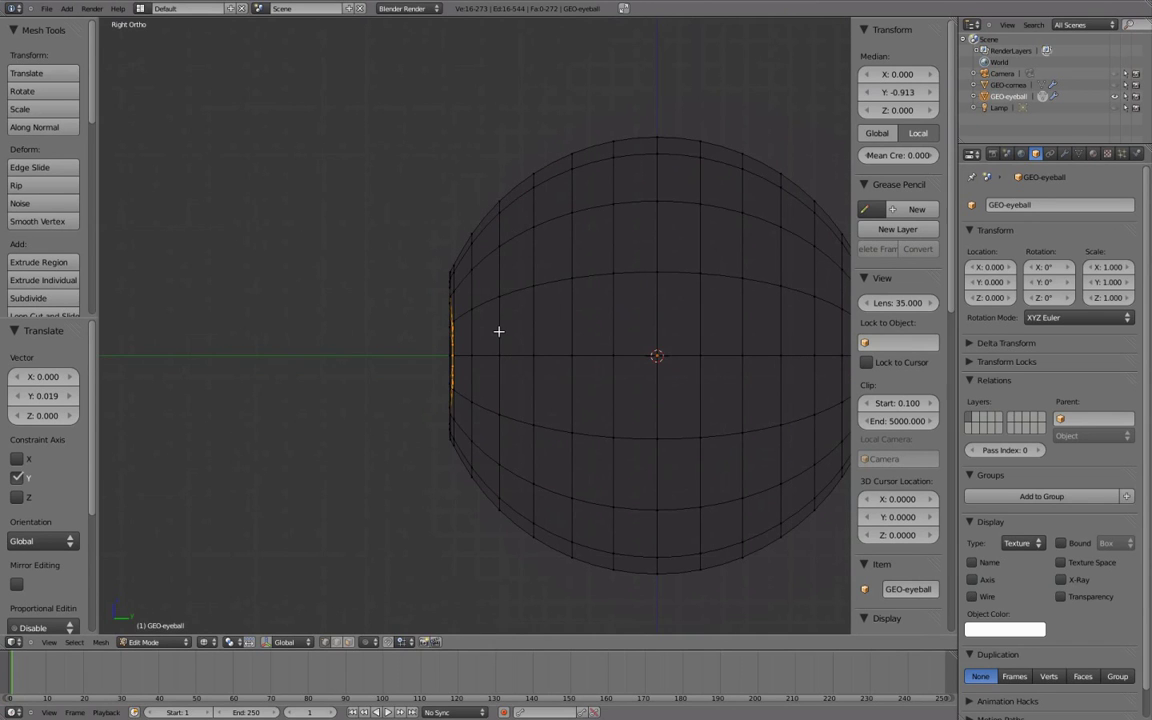
# - Examine the recessed iris and pupil opening in solid display, in both Object Mode and Edit Mode
pyautogui.moveTo(499, 331)
pyautogui.mouseDown(button='middle')
pyautogui.moveTo(540, 347)
pyautogui.moveTo(653, 347)
pyautogui.moveTo(681, 378)
pyautogui.moveTo(617, 342)
pyautogui.mouseUp(button='middle')
pyautogui.press('z')
pyautogui.scroll(2, 609, 356)
pyautogui.press('Tab')
pyautogui.scroll(-2, 609, 356)
pyautogui.moveTo(539, 355)
pyautogui.mouseDown(button='middle')
pyautogui.moveTo(414, 353)
pyautogui.moveTo(383, 339)
pyautogui.moveTo(573, 355)
pyautogui.moveTo(560, 349)
pyautogui.mouseUp(button='middle')
pyautogui.scroll(2, 560, 349)
pyautogui.scroll(1, 596, 329)
pyautogui.press('Tab')
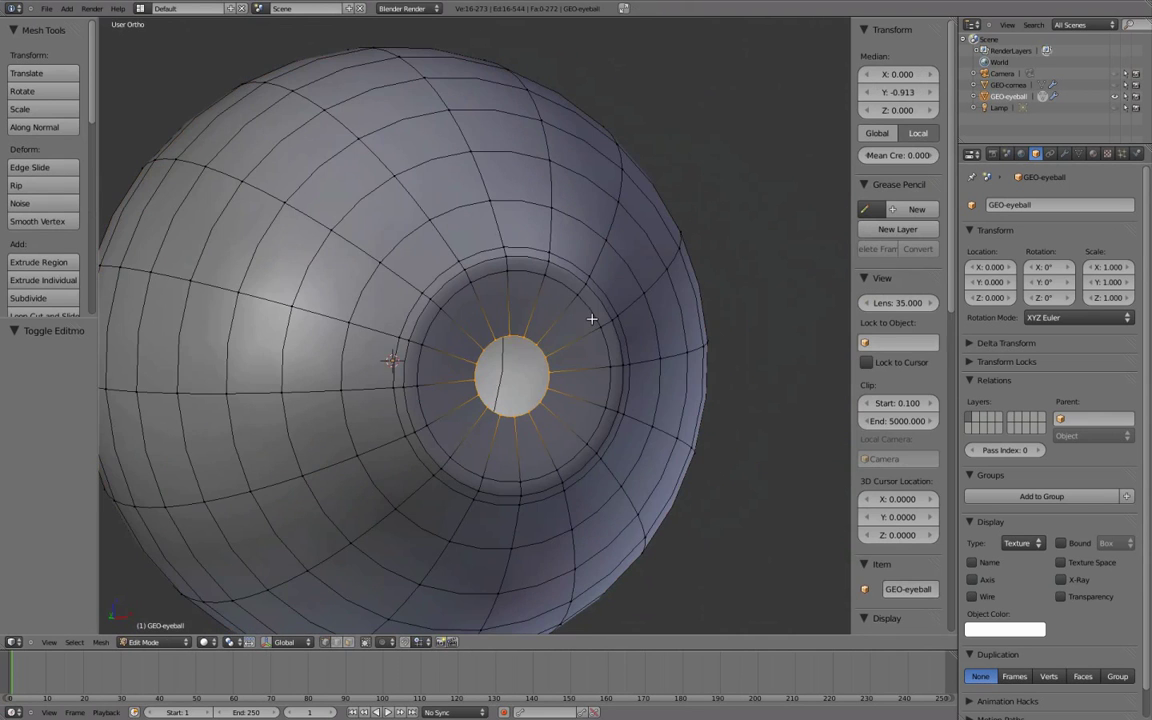
pyautogui.moveTo(652, 303); pyautogui.dragTo(712, 272, button='middle')
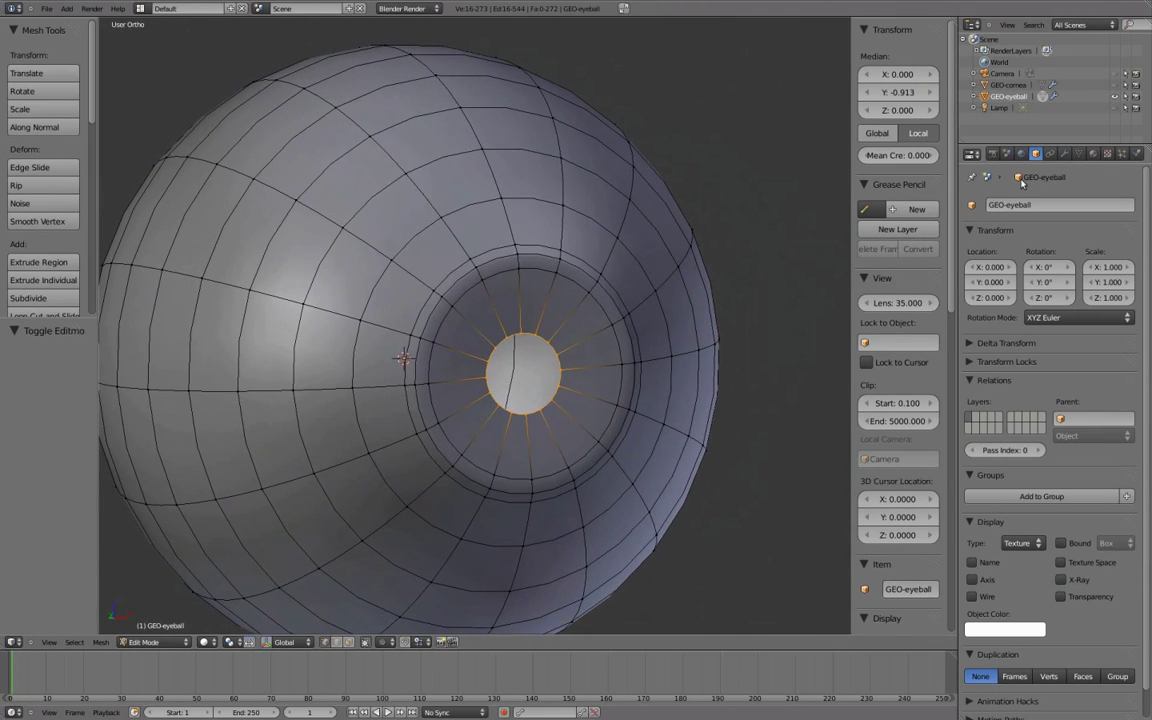
# - Set the eyeball subdivision modifier's View level to 2 and compare the smoothing in Object Mode from several angles
pyautogui.click(1065, 155)
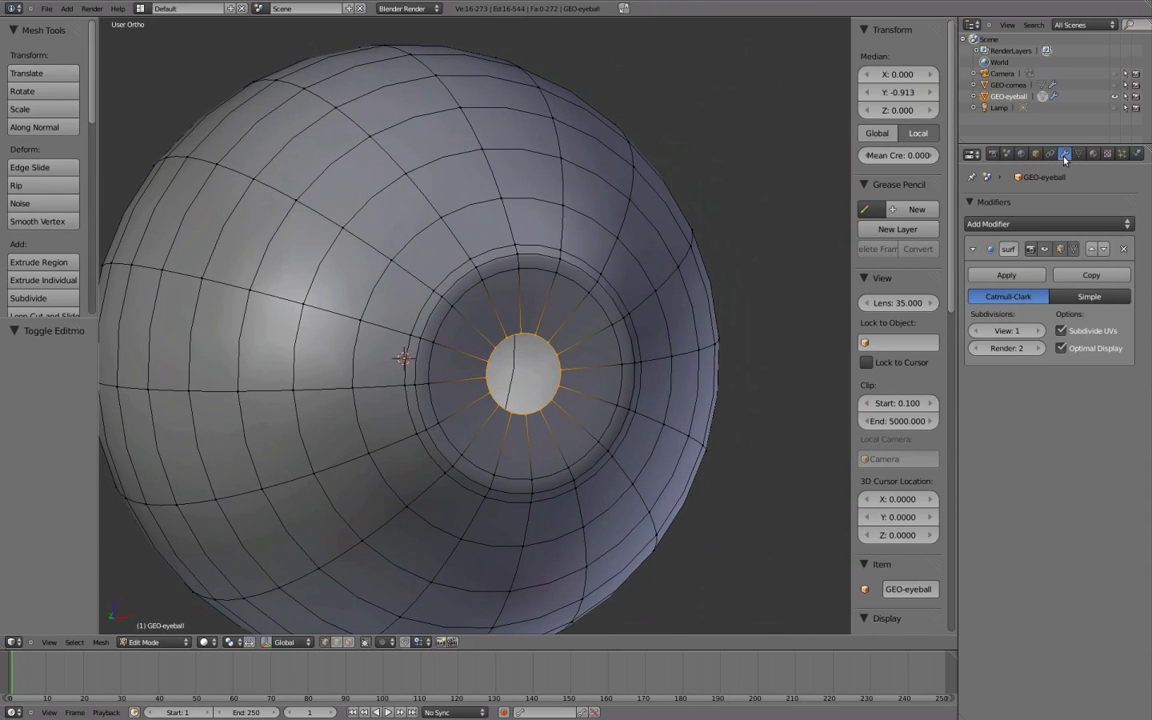
pyautogui.click(1037, 332)
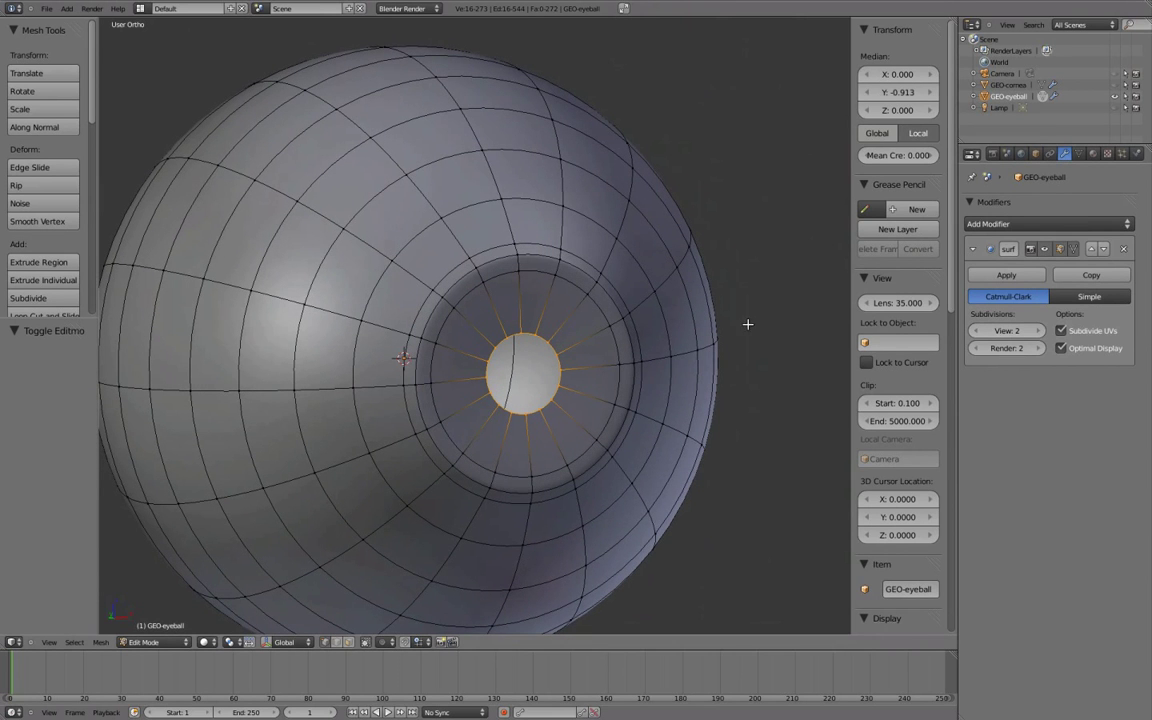
pyautogui.moveTo(612, 314); pyautogui.dragTo(623, 298, button='middle')
pyautogui.press('Tab')
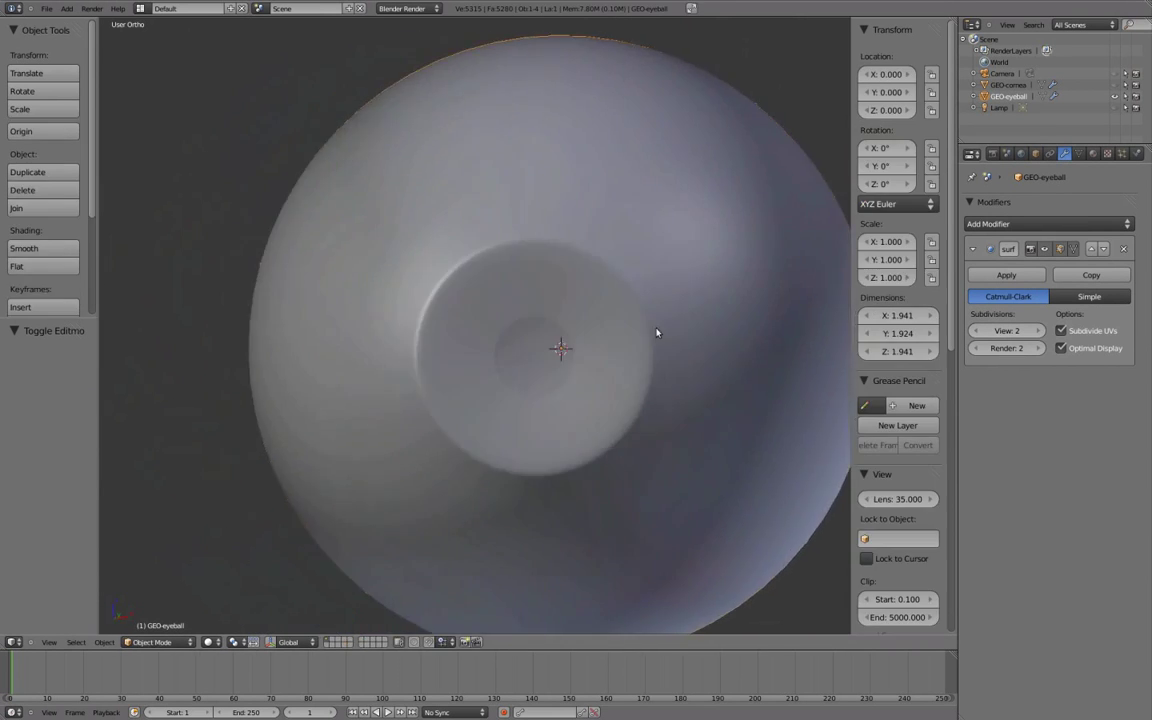
pyautogui.scroll(-2, 600, 325)
pyautogui.moveTo(560, 319); pyautogui.dragTo(599, 324, button='middle')
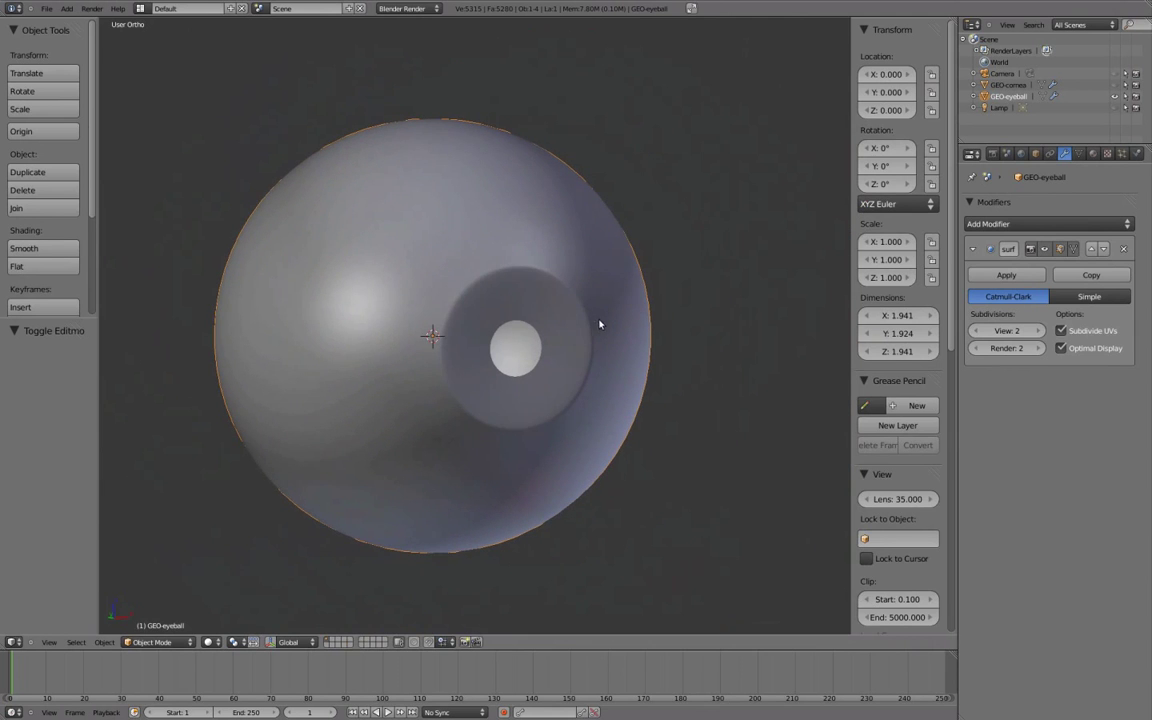
pyautogui.click(978, 331)
pyautogui.click(1040, 331)
pyautogui.moveTo(689, 347); pyautogui.dragTo(550, 360, button='middle')
pyautogui.scroll(3, 548, 360)
# - In Edit Mode, add a centred edge loop around the iris between its outer rim and the pupil opening, and clear the selection
pyautogui.press('Tab')
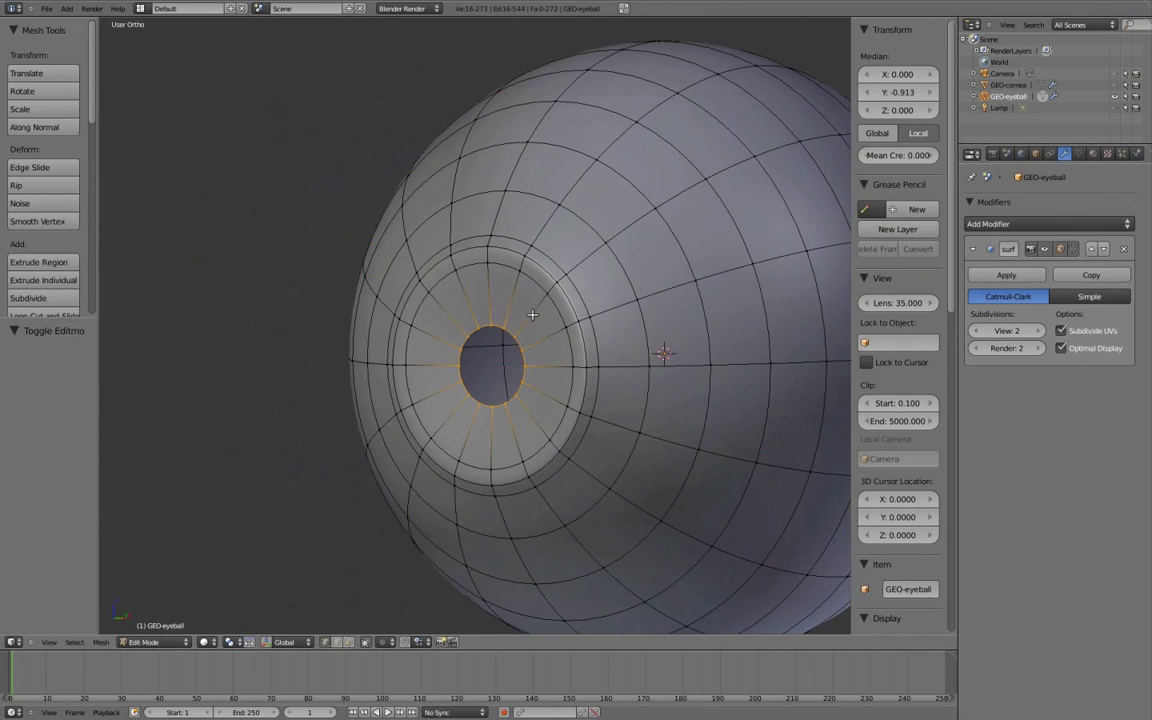
pyautogui.keyDown('alt'); pyautogui.rightClick(535, 315); pyautogui.keyUp('alt')
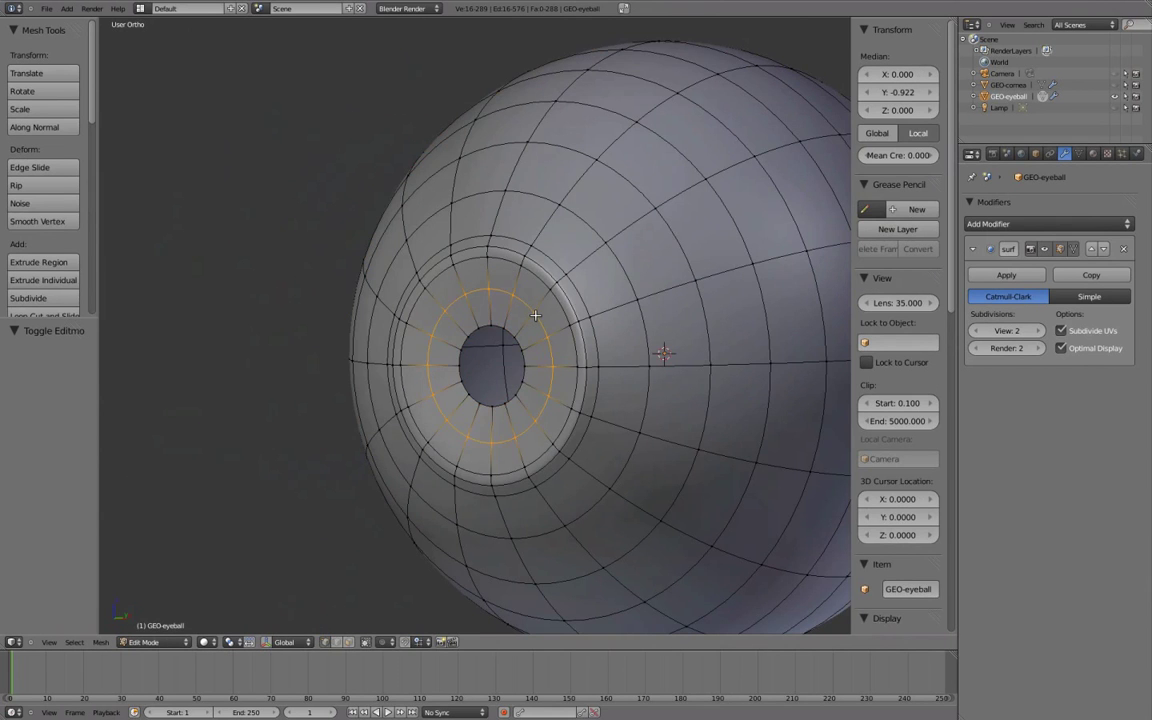
pyautogui.hotkey('ctrl', 'r')
pyautogui.click(539, 311)
pyautogui.rightClick(539, 311)
pyautogui.moveTo(524, 337); pyautogui.dragTo(568, 328, button='middle')
pyautogui.press('a')
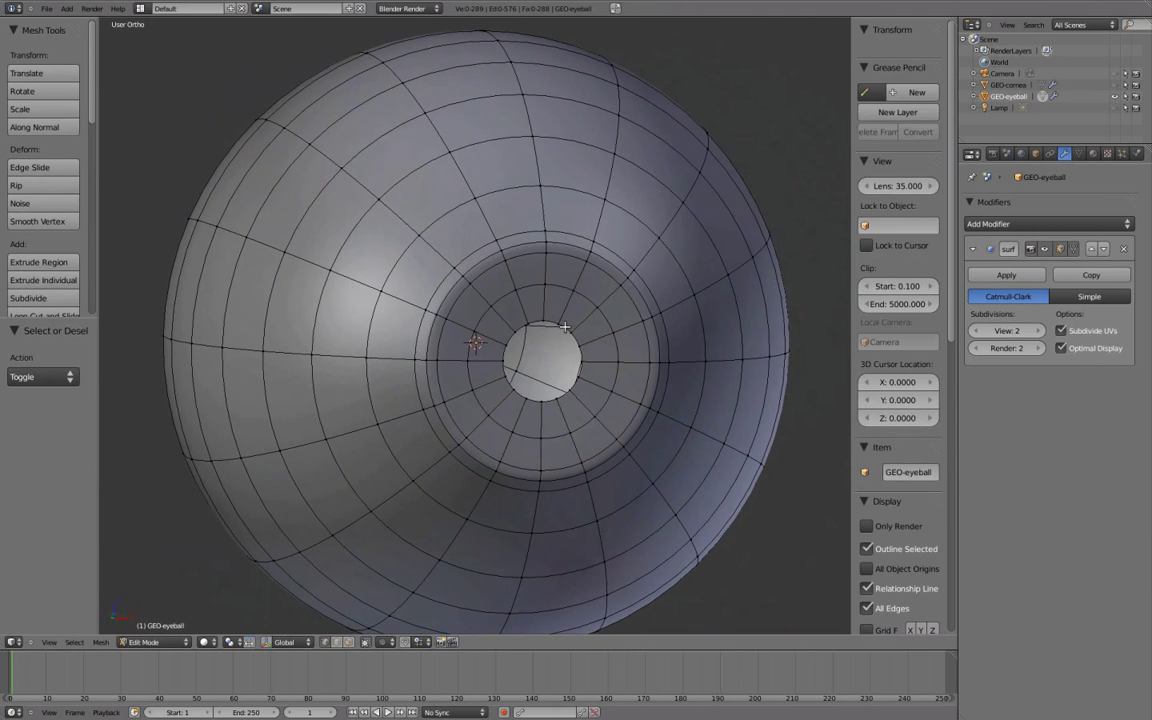
# - Select the edge loop around the pupil opening and extrude it about 0.046 along Y into the eyeball
pyautogui.keyDown('alt'); pyautogui.rightClick(565, 326); pyautogui.keyUp('alt')
pyautogui.moveTo(638, 329)
pyautogui.mouseDown(button='middle')
pyautogui.moveTo(625, 329)
pyautogui.moveTo(649, 337)
pyautogui.mouseUp(button='middle')
pyautogui.press('e')
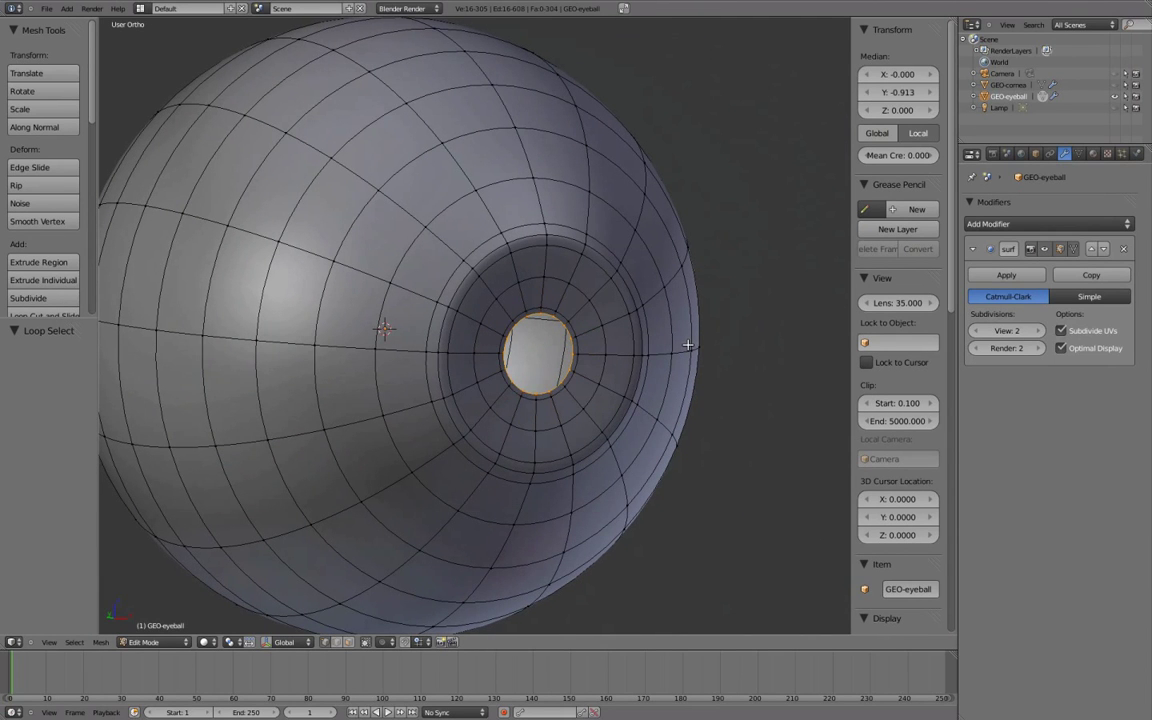
pyautogui.press('g')
pyautogui.press('y')
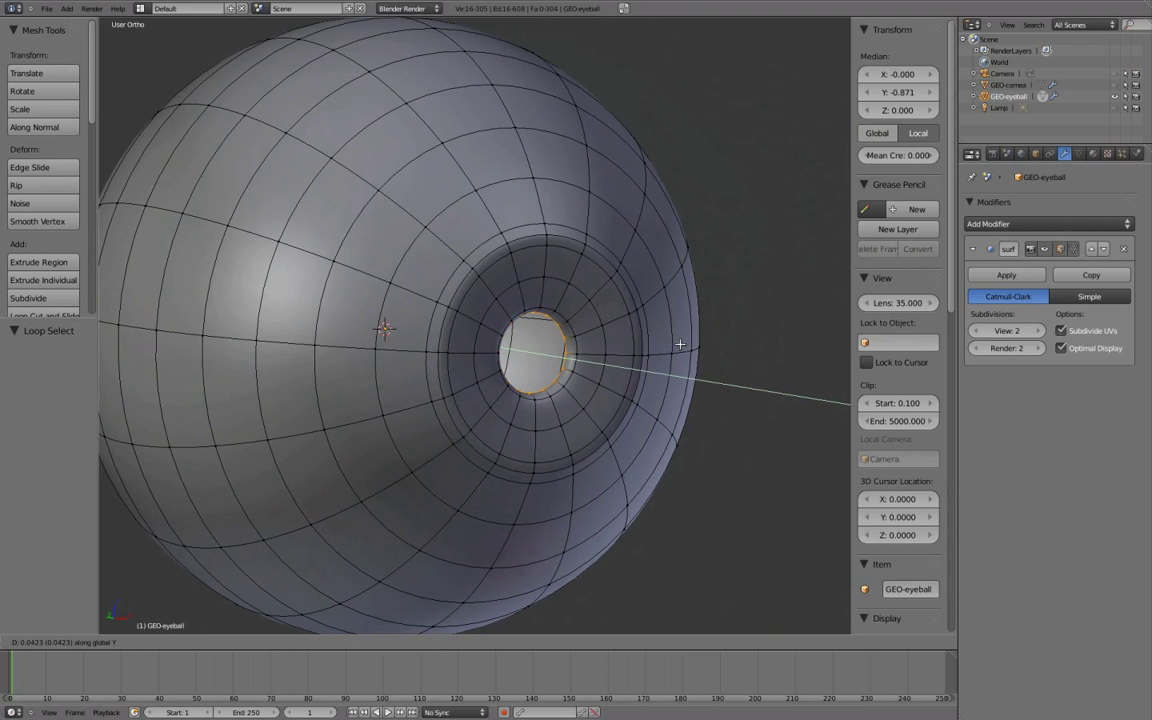
pyautogui.click(697, 345)
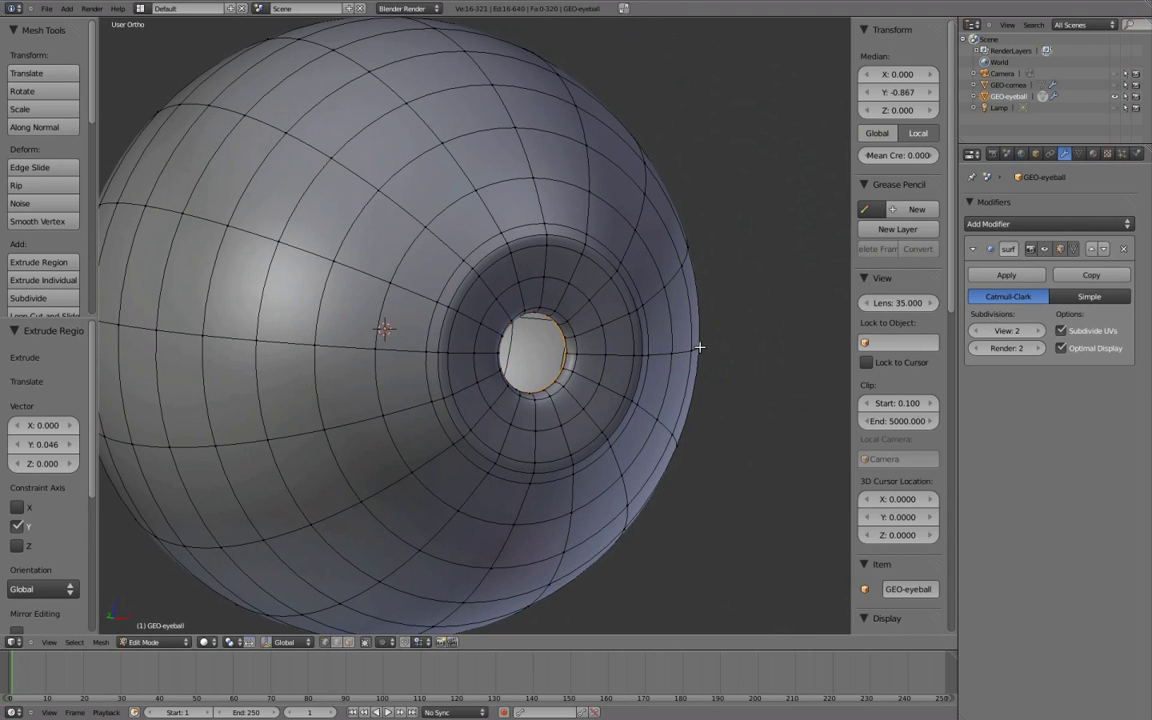
# - Extrude the pupil edge loop again about 0.141 along Y to form a deeper tube
pyautogui.press('g')
pyautogui.press('y')
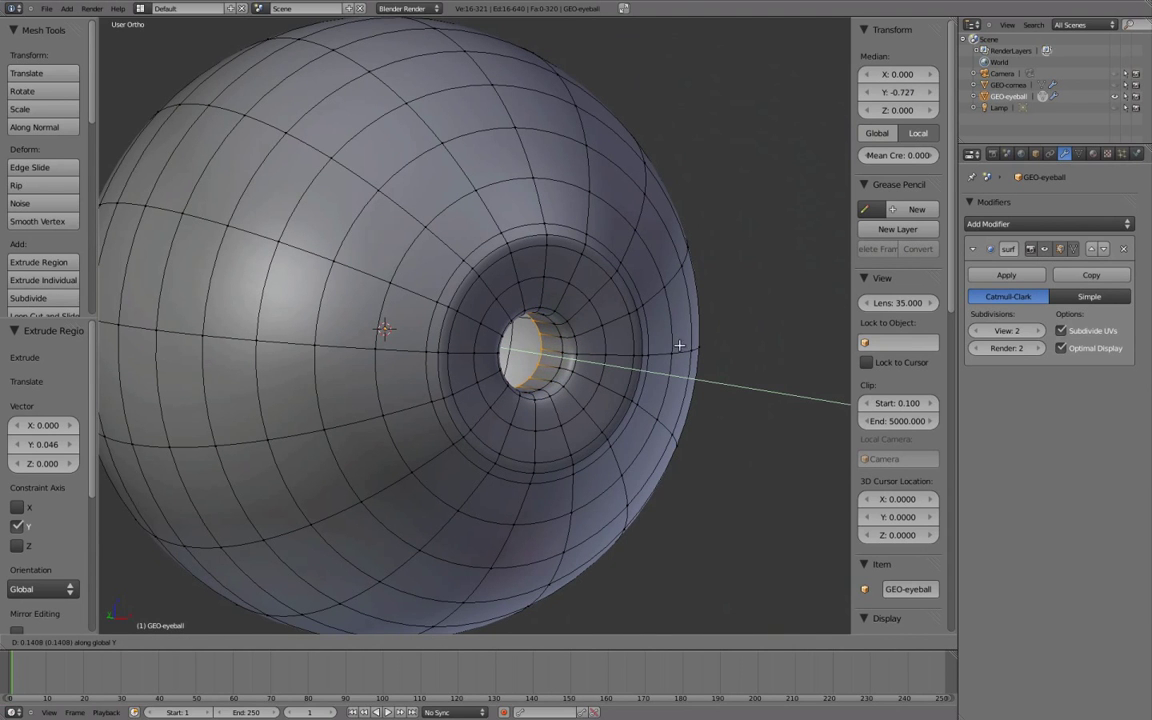
pyautogui.click(679, 345)
# - Pull the inner end of the pupil tube back along Y by about 0.028, and by another 0.036 in right wireframe view
pyautogui.moveTo(679, 345); pyautogui.dragTo(539, 357, button='middle')
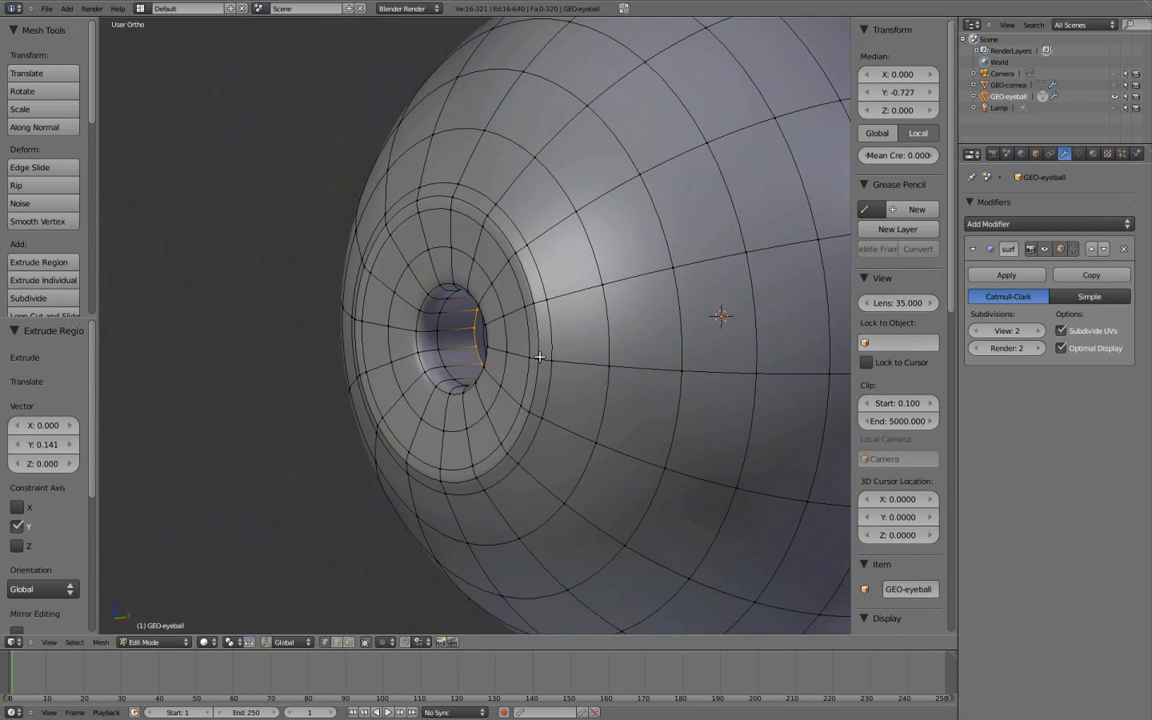
pyautogui.press('g')
pyautogui.press('y')
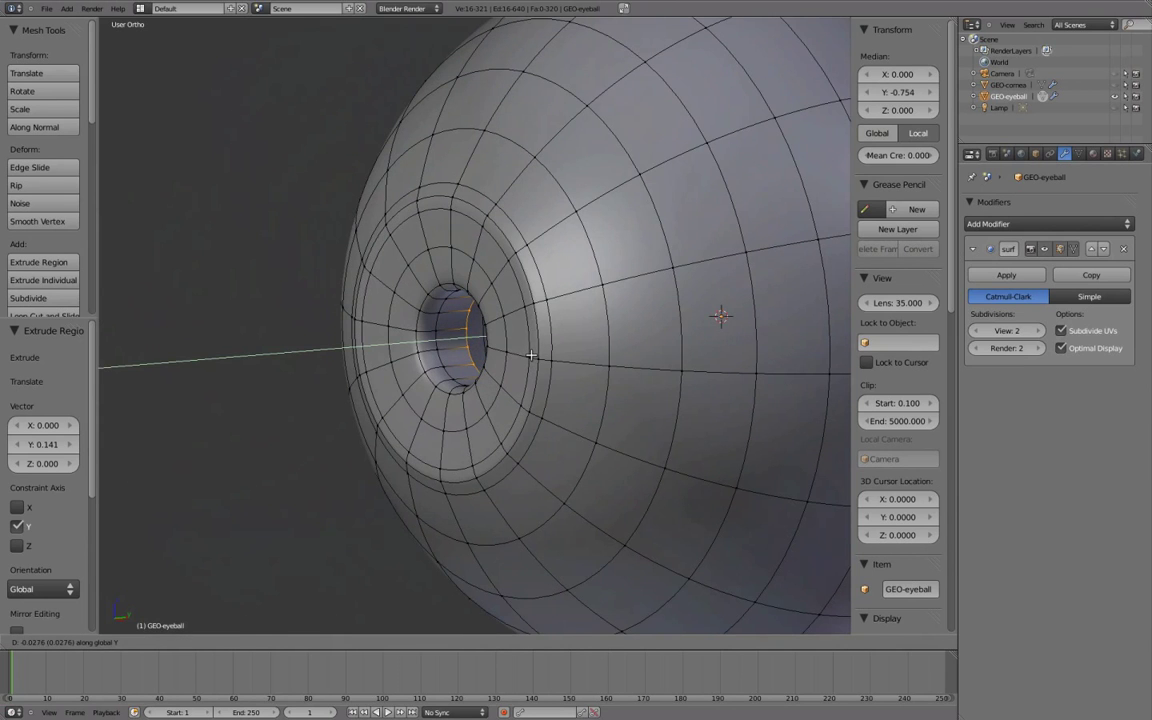
pyautogui.click(531, 355)
pyautogui.moveTo(568, 334); pyautogui.dragTo(655, 334, button='middle')
pyautogui.press('KP_3')
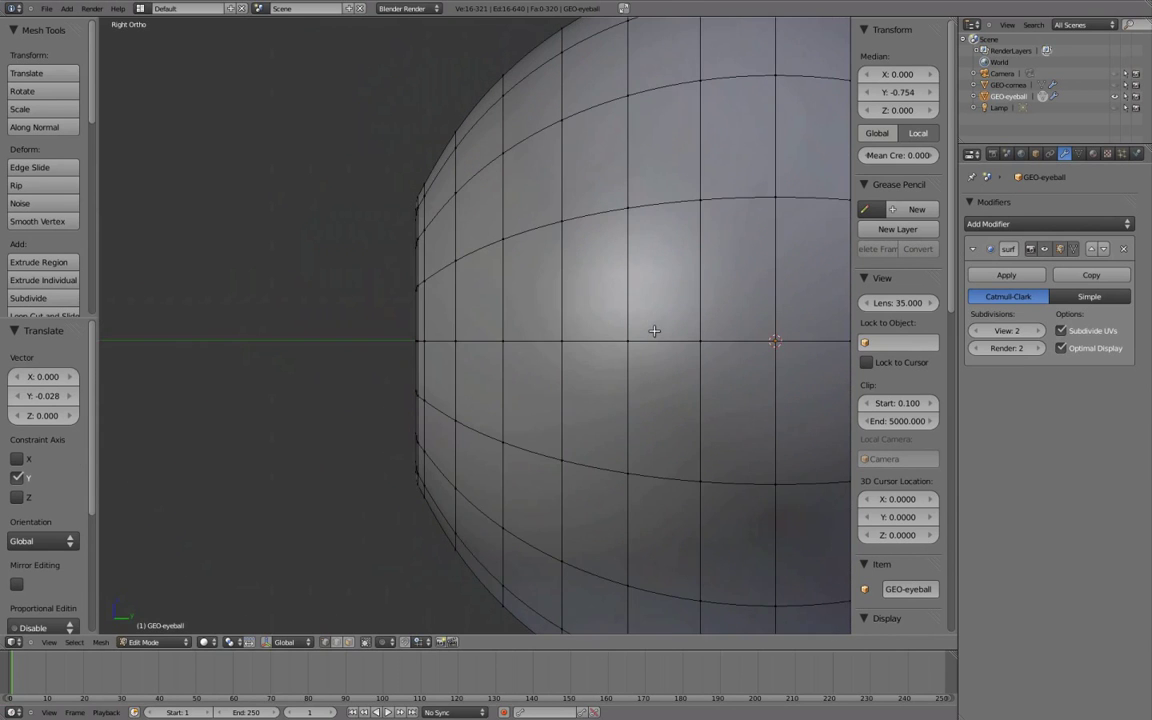
pyautogui.press('z')
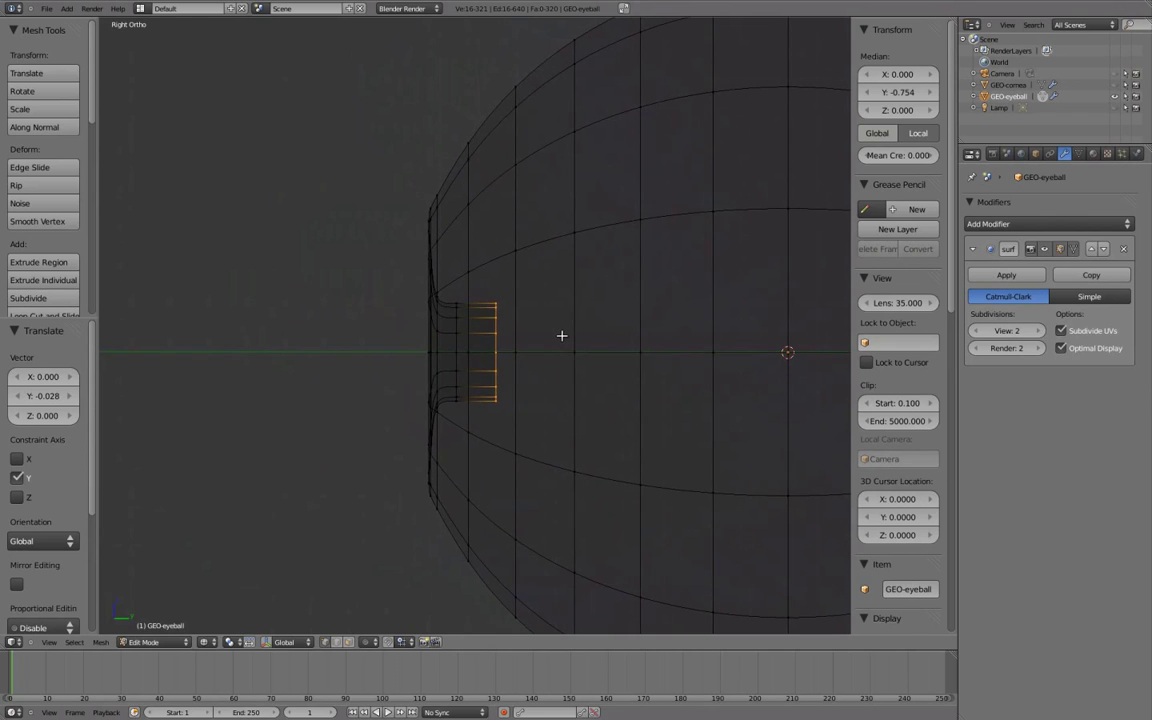
pyautogui.press('g')
pyautogui.press('y')
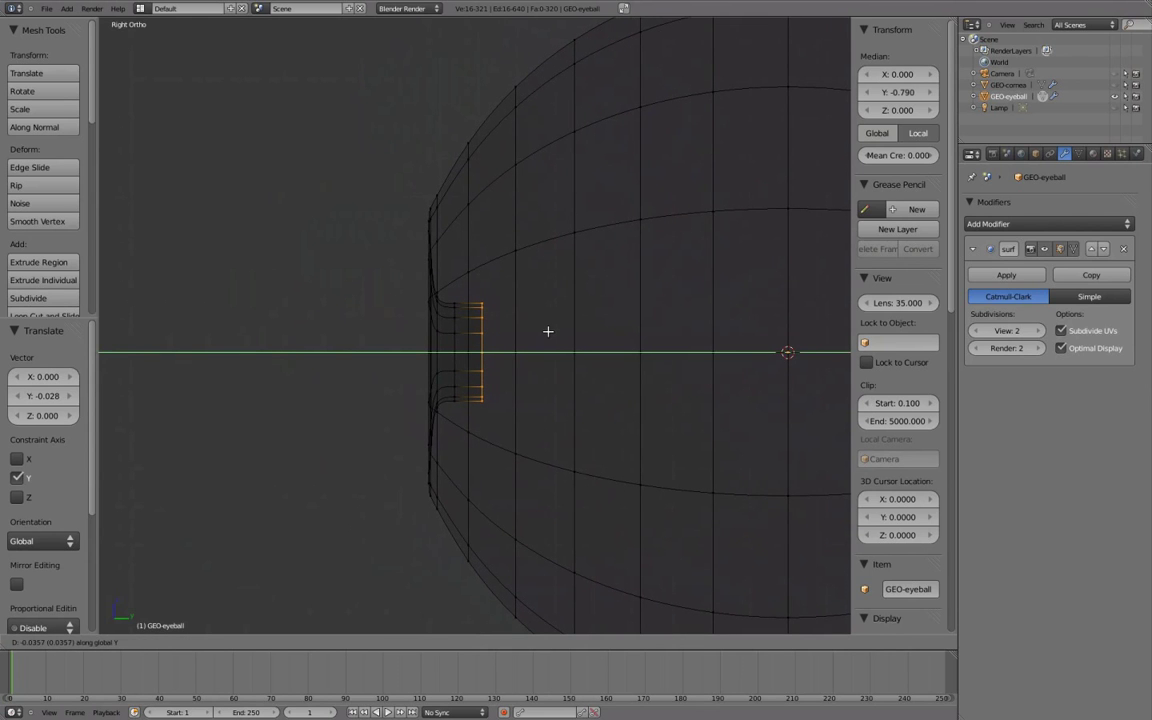
pyautogui.click(548, 331)
# - Return to solid display and extrude the inner end loop of the pupil tube, scaled to about 0.445
pyautogui.moveTo(548, 331)
pyautogui.mouseDown(button='middle')
pyautogui.moveTo(591, 329)
pyautogui.moveTo(548, 321)
pyautogui.moveTo(565, 316)
pyautogui.moveTo(656, 334)
pyautogui.moveTo(638, 324)
pyautogui.moveTo(478, 327)
pyautogui.moveTo(552, 319)
pyautogui.mouseUp(button='middle')
pyautogui.press('z')
pyautogui.scroll(-3, 640, 342)
pyautogui.press('Tab')
pyautogui.scroll(2, 486, 331)
pyautogui.scroll(2, 486, 331)
pyautogui.press('Tab')
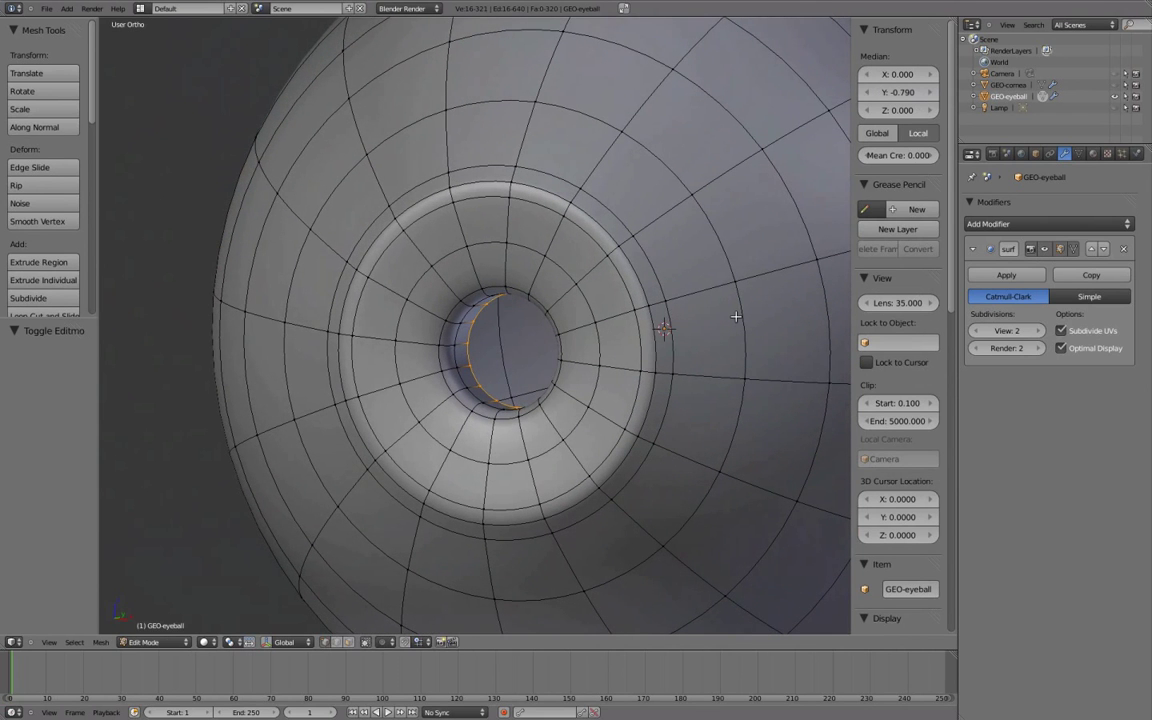
pyautogui.press('e')
pyautogui.rightClick(736, 316)
pyautogui.press('s')
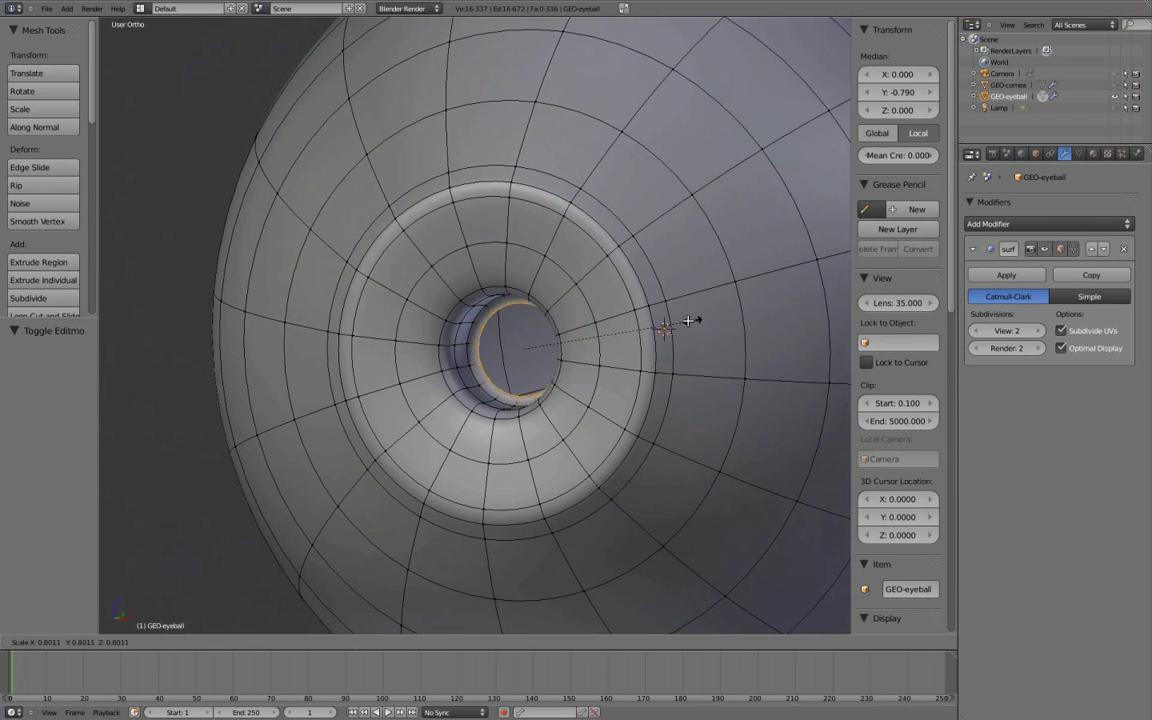
pyautogui.click(618, 325)
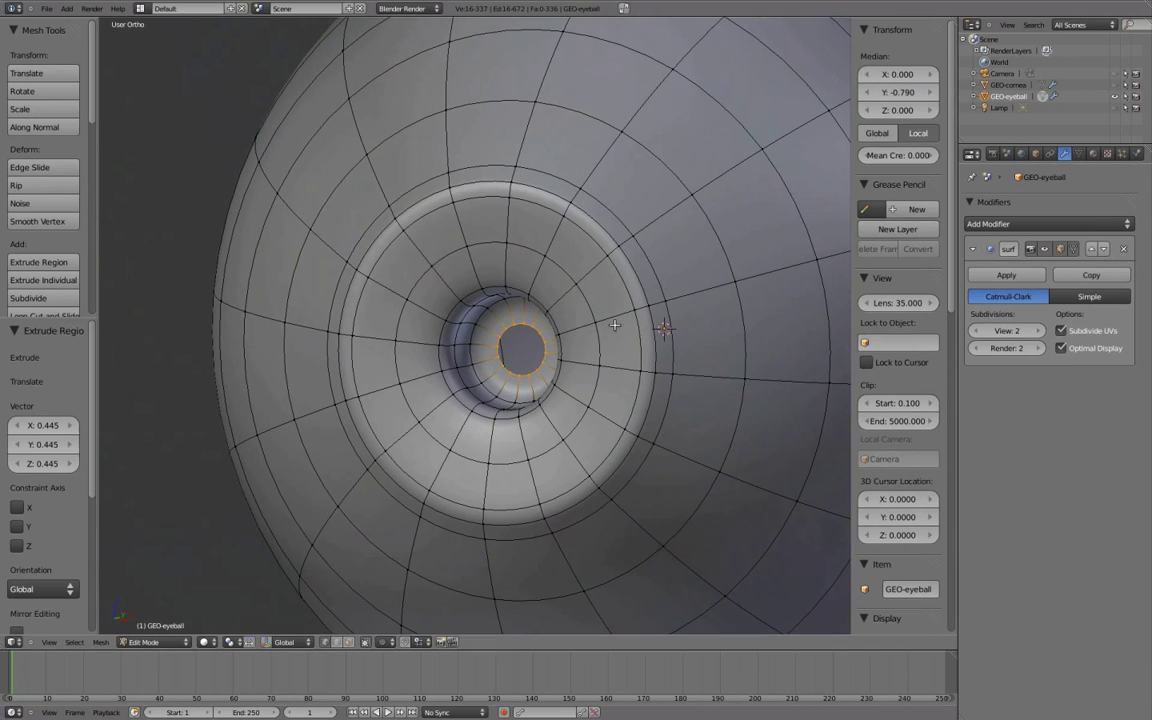
# - Scale the innermost pupil loop to about 0.833
pyautogui.moveTo(618, 325); pyautogui.dragTo(654, 335, button='middle')
pyautogui.scroll(2, 654, 335)
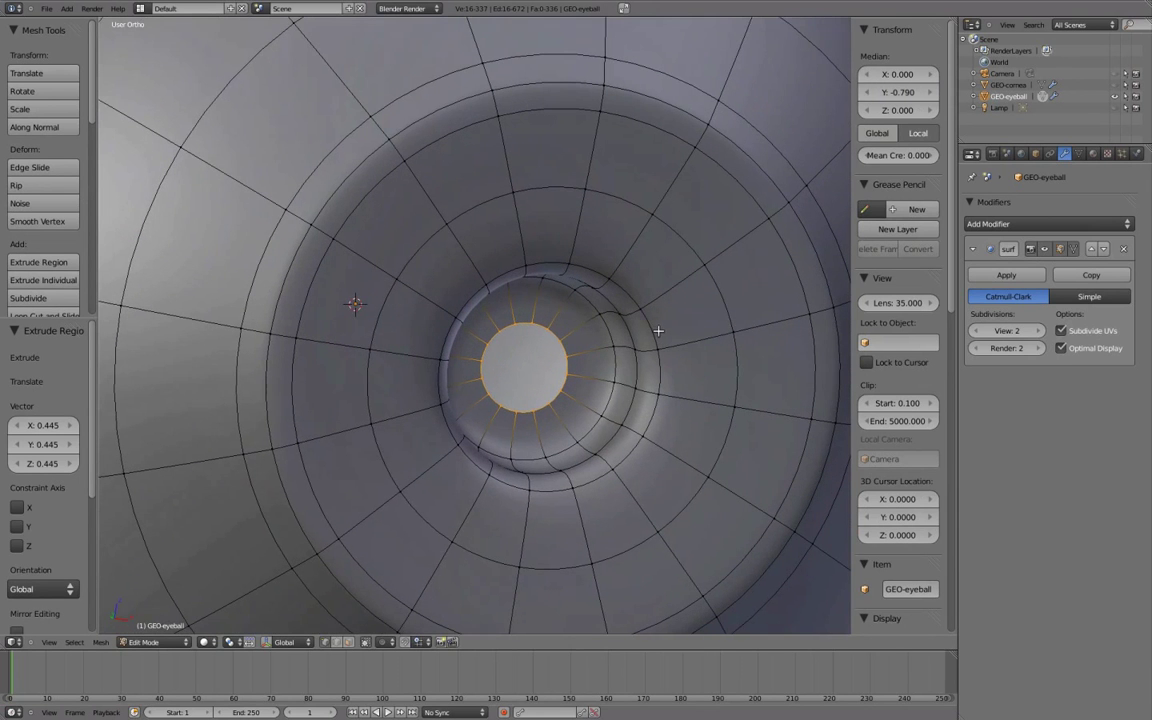
pyautogui.press('s')
pyautogui.click(715, 332)
# - Extrude the innermost pupil loop scaled to about 0.575 and merge its vertices with Collapse to close the pupil
pyautogui.keyDown('shift'); pyautogui.moveTo(715, 332); pyautogui.dragTo(690, 332, button='middle'); pyautogui.keyUp('shift')
pyautogui.press('e')
pyautogui.press('s')
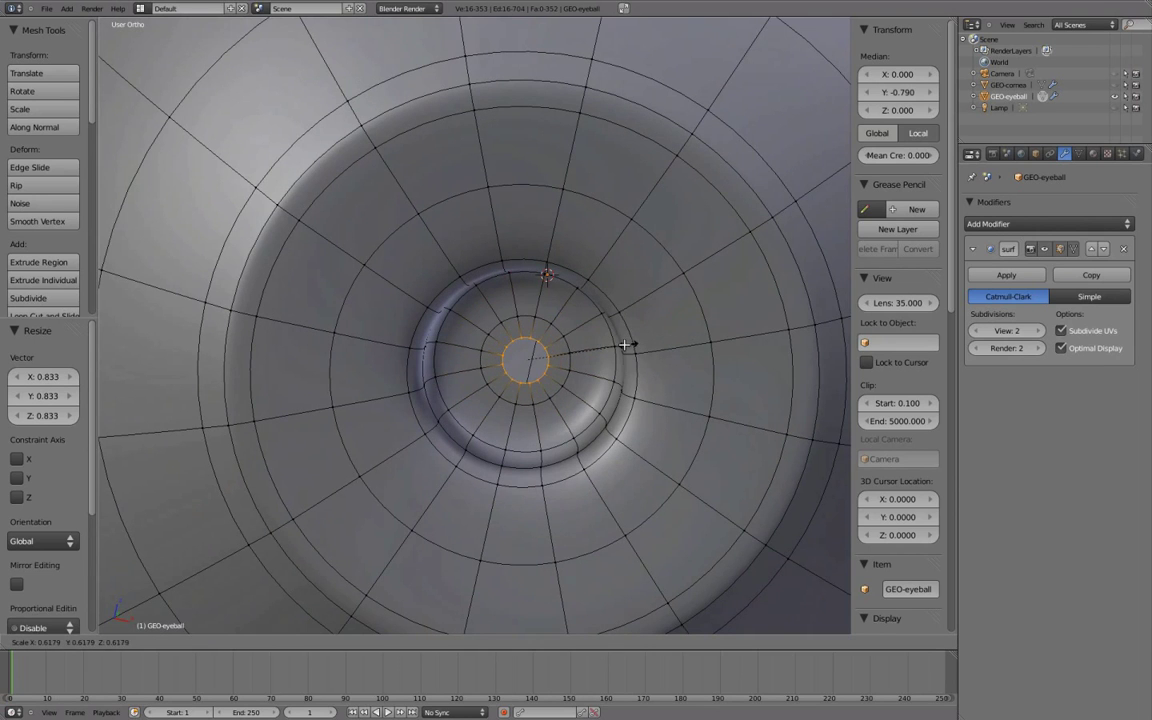
pyautogui.click(621, 345)
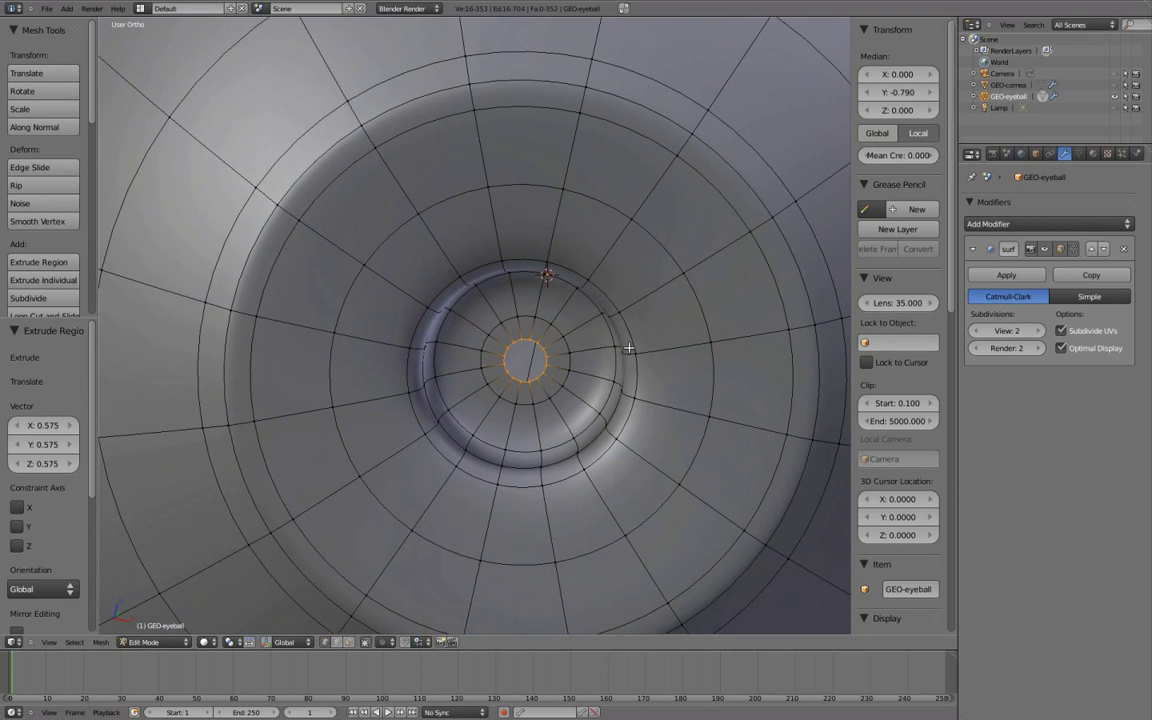
pyautogui.hotkey('alt', 'm')
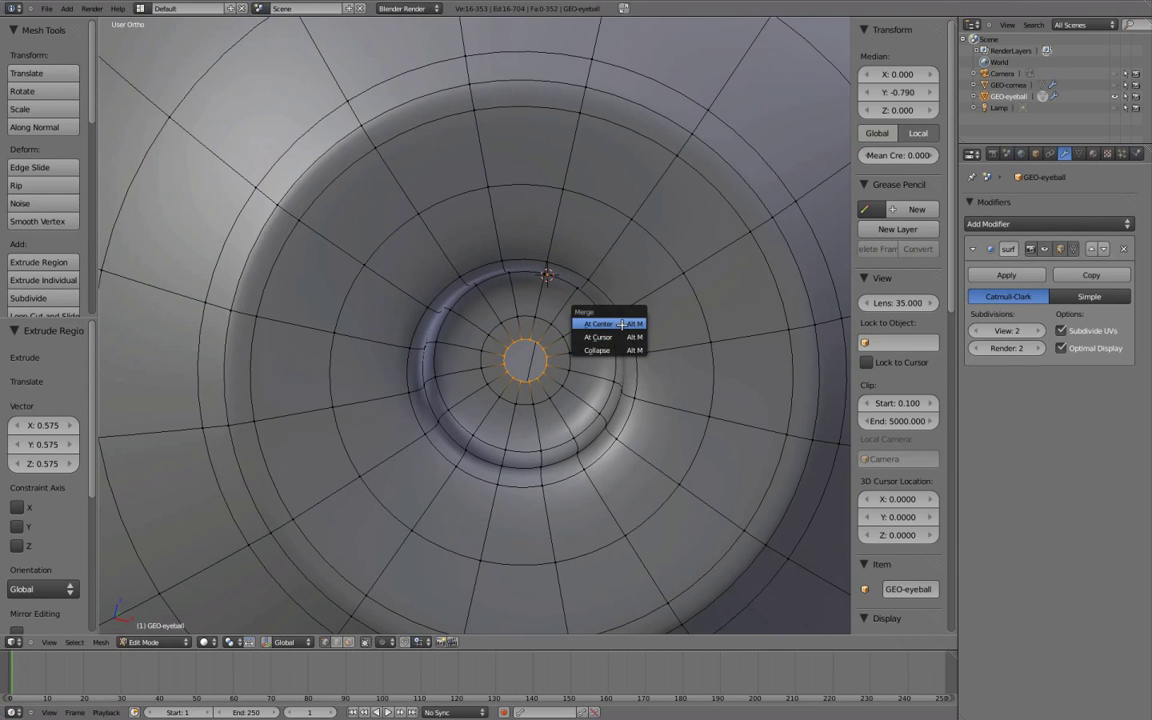
pyautogui.click(615, 350)
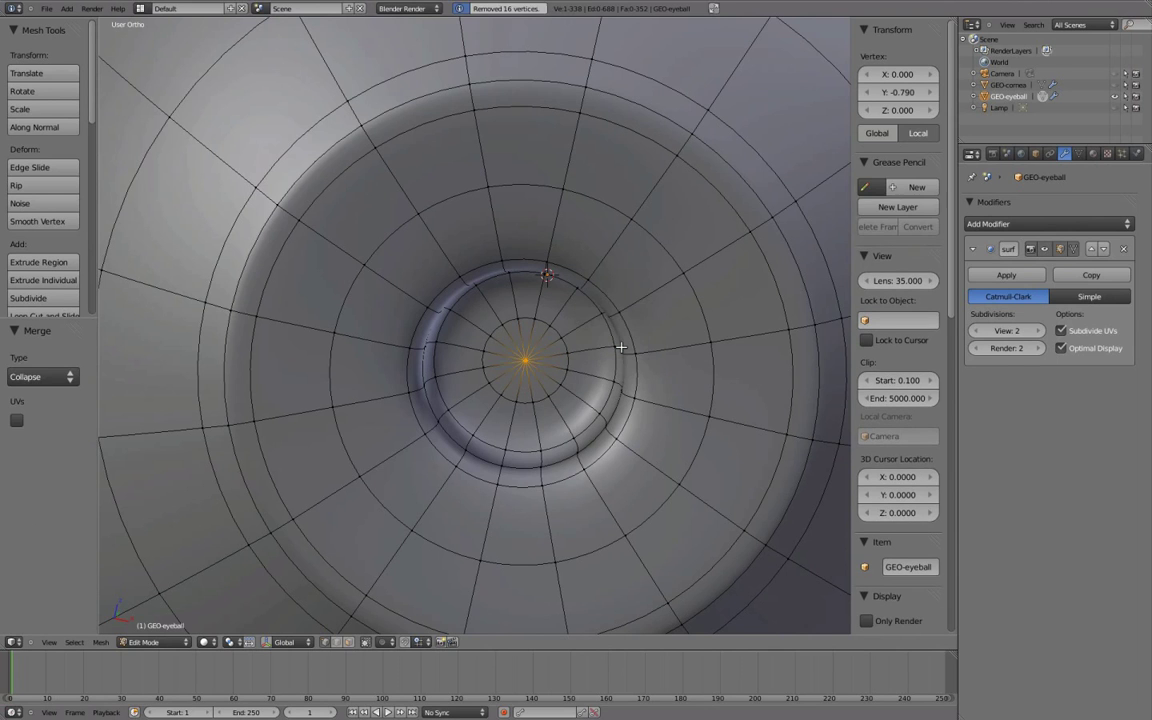
# - Examine the closed pupil centre in wireframe and solid display with nothing selected
pyautogui.moveTo(625, 360); pyautogui.dragTo(536, 365, button='middle')
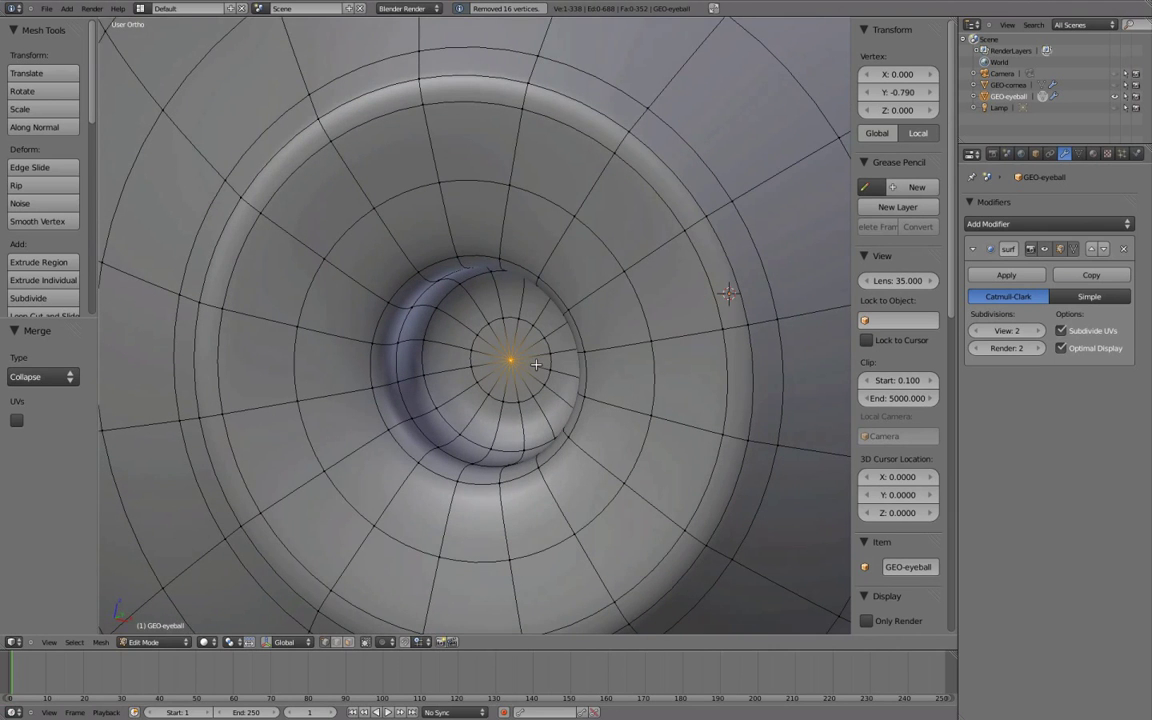
pyautogui.press('z')
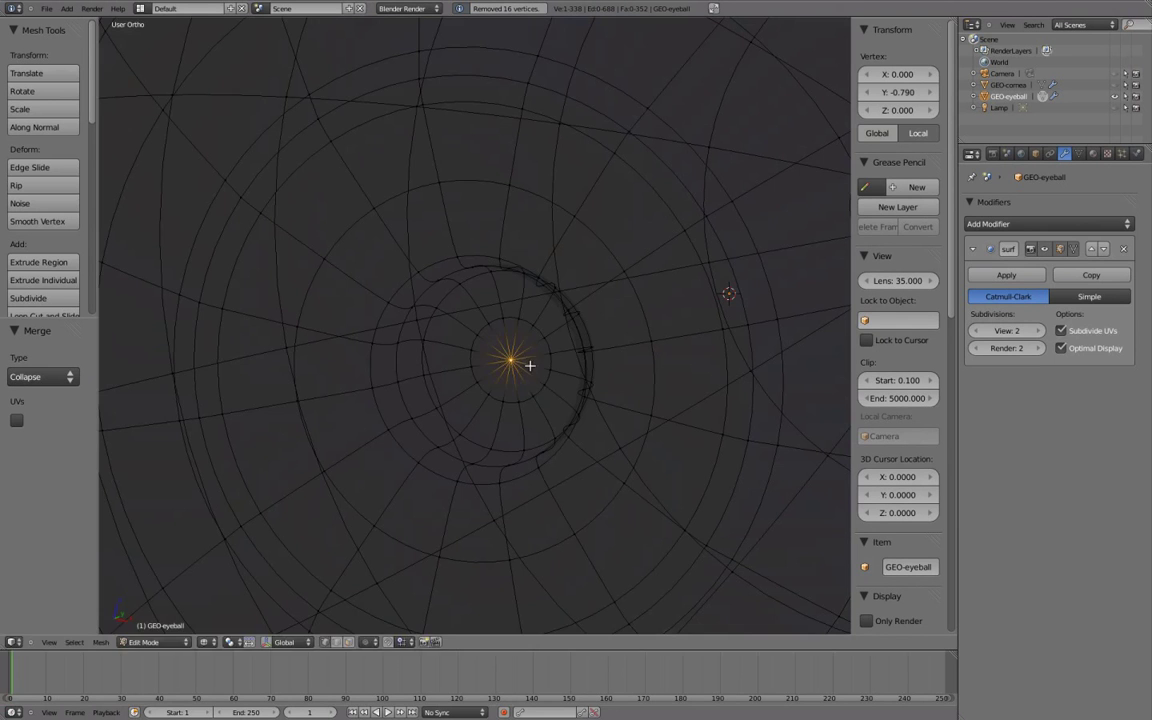
pyautogui.press('g')
pyautogui.click(540, 365)
pyautogui.press('a')
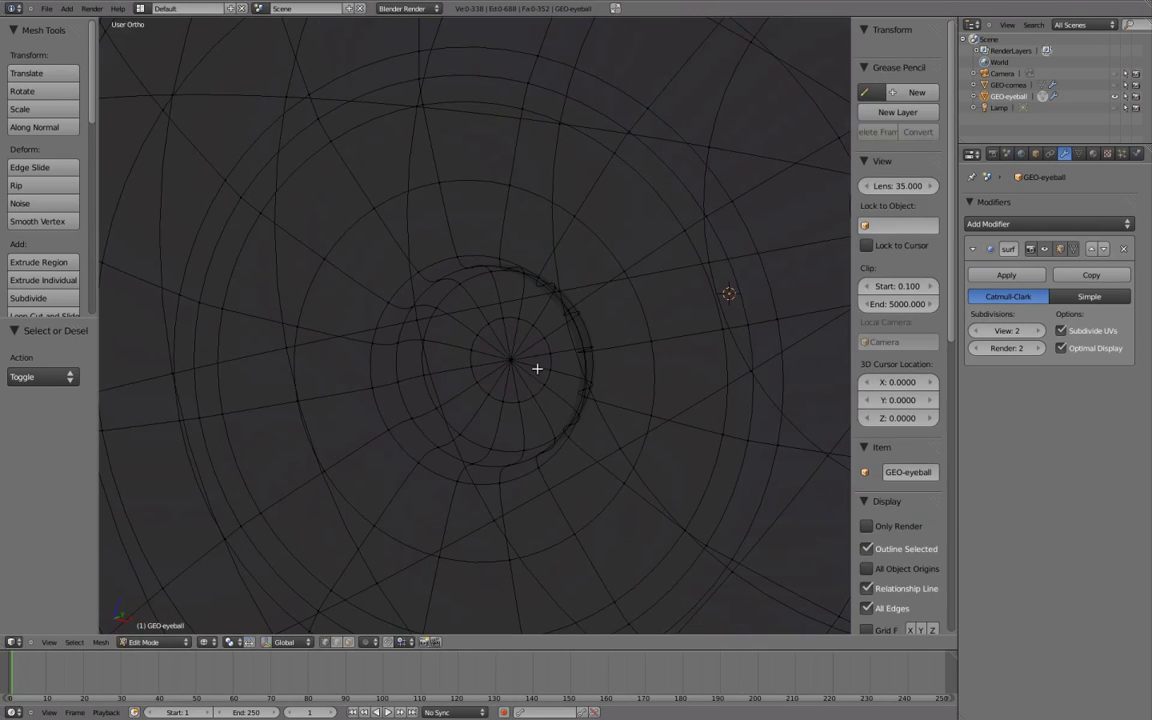
pyautogui.moveTo(550, 345)
pyautogui.mouseDown(button='middle')
pyautogui.moveTo(586, 332)
pyautogui.moveTo(597, 355)
pyautogui.moveTo(522, 368)
pyautogui.moveTo(514, 347)
pyautogui.moveTo(568, 346)
pyautogui.mouseUp(button='middle')
pyautogui.press('z')
pyautogui.scroll(-2, 568, 346)
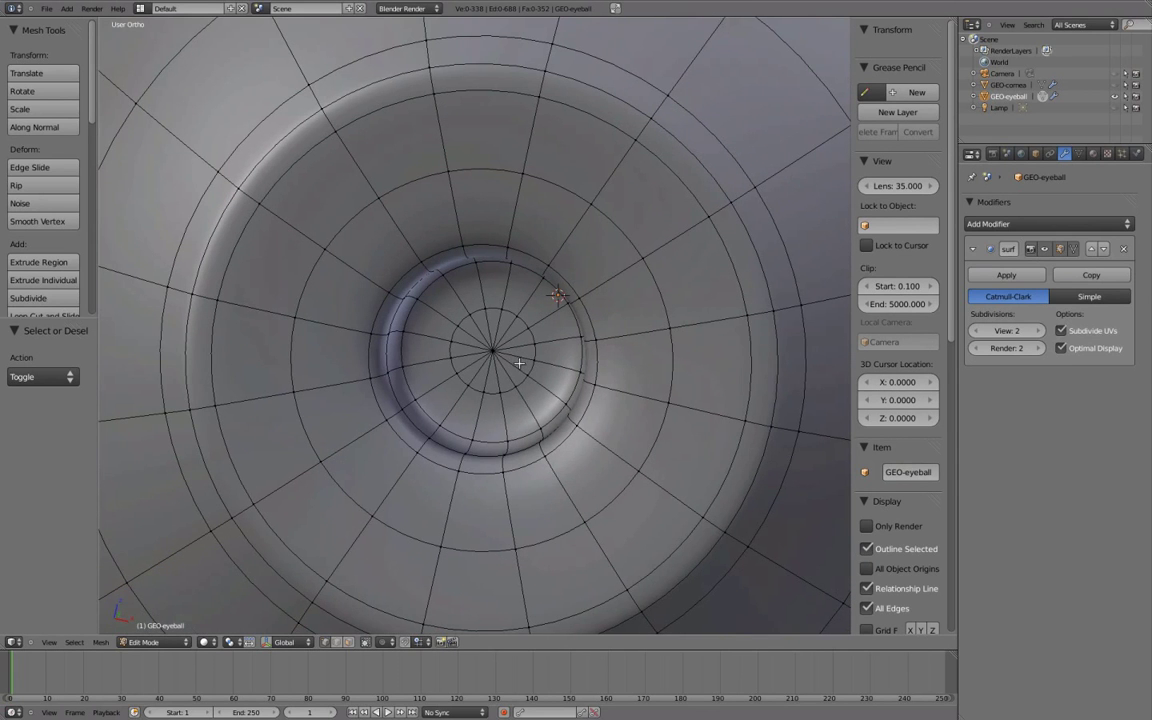
pyautogui.moveTo(517, 372)
pyautogui.mouseDown(button='middle')
pyautogui.moveTo(531, 354)
pyautogui.moveTo(460, 340)
pyautogui.moveTo(490, 365)
pyautogui.moveTo(522, 342)
pyautogui.moveTo(567, 342)
pyautogui.mouseUp(button='middle')
# - In front view with face selection, convert two adjacent triangles at the upper left of the pupil centre into one quad
pyautogui.press('KP_1')
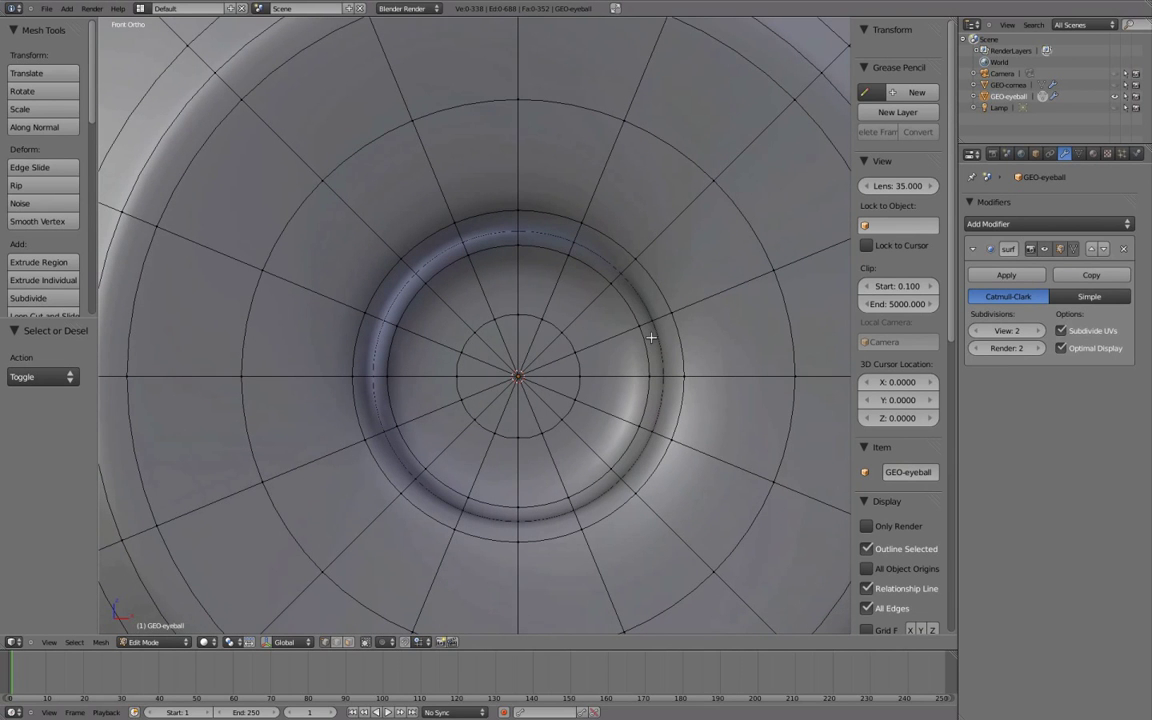
pyautogui.hotkey('ctrl', 'Tab')
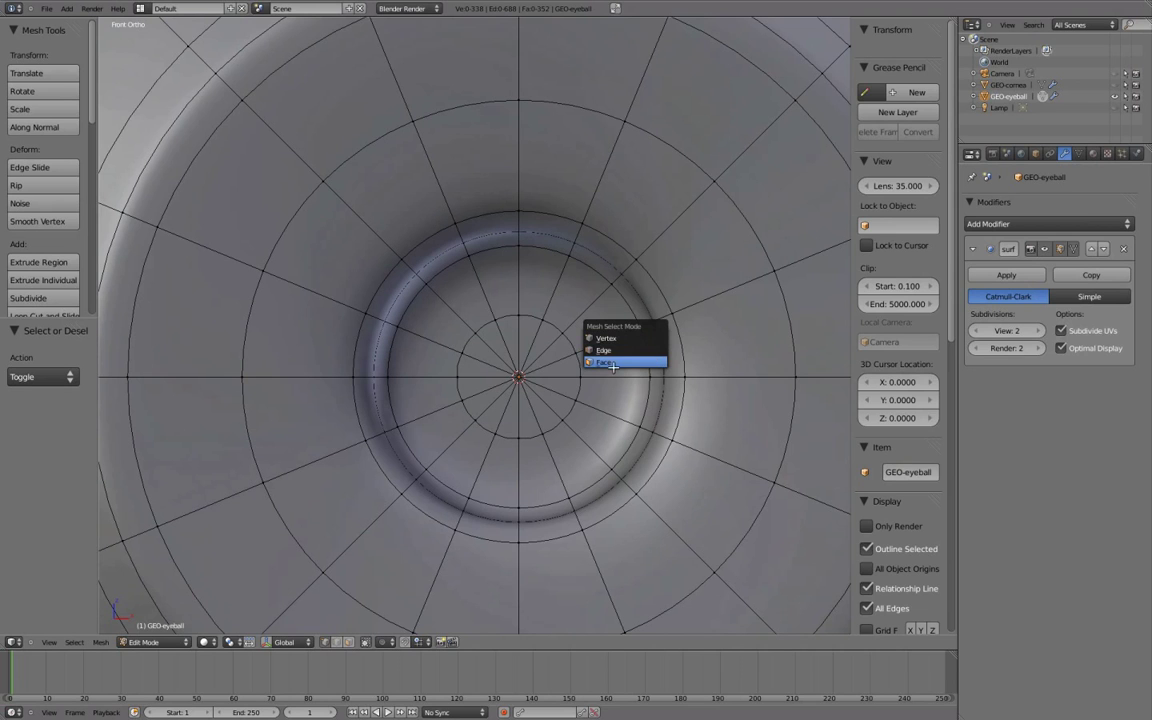
pyautogui.click(612, 365)
pyautogui.rightClick(509, 336)
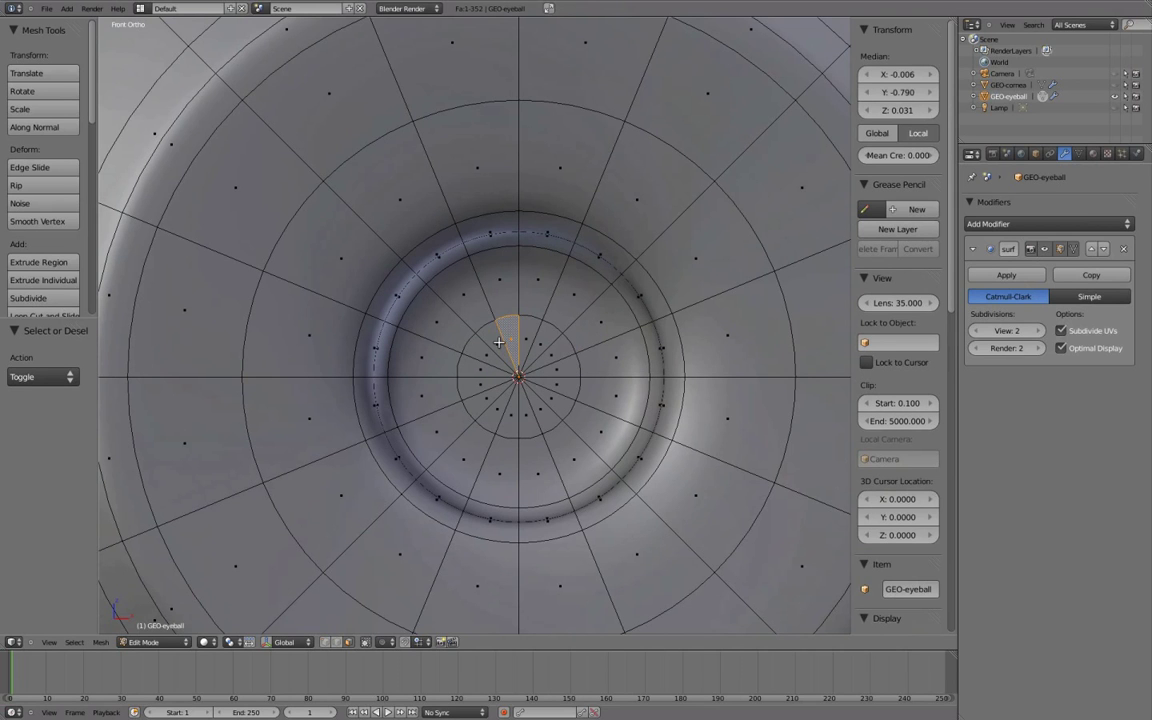
pyautogui.hotkey('alt', 'j')
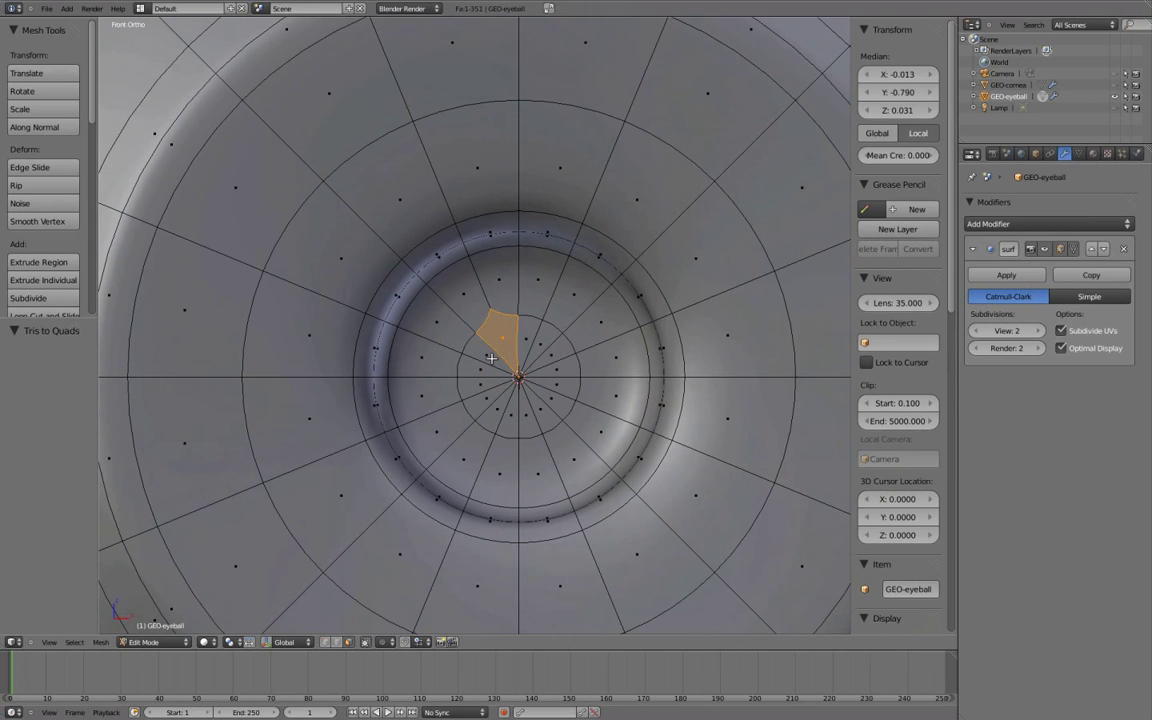
# - Convert the two adjacent triangle pairs along the left side of the pupil centre into two quads
pyautogui.hotkey('ctrl', 'z')
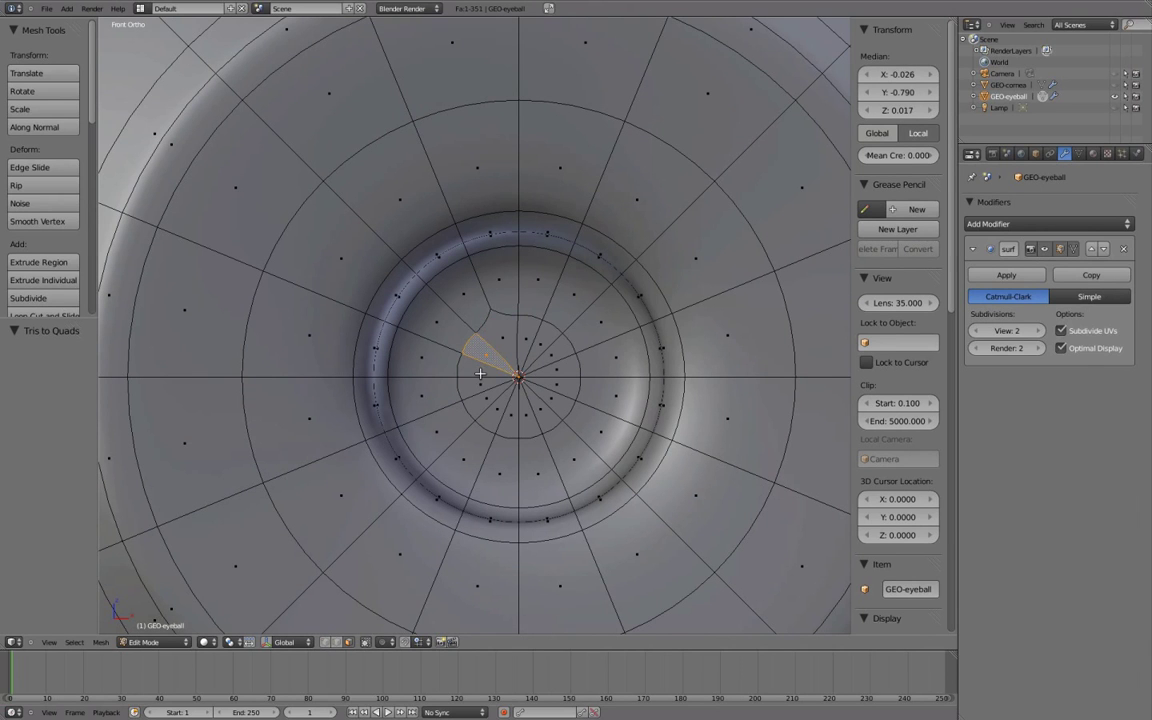
pyautogui.keyDown('shift'); pyautogui.rightClick(480, 373); pyautogui.keyUp('shift')
pyautogui.hotkey('alt', 'j')
pyautogui.rightClick(482, 384)
pyautogui.keyDown('shift'); pyautogui.rightClick(490, 400); pyautogui.keyUp('shift')
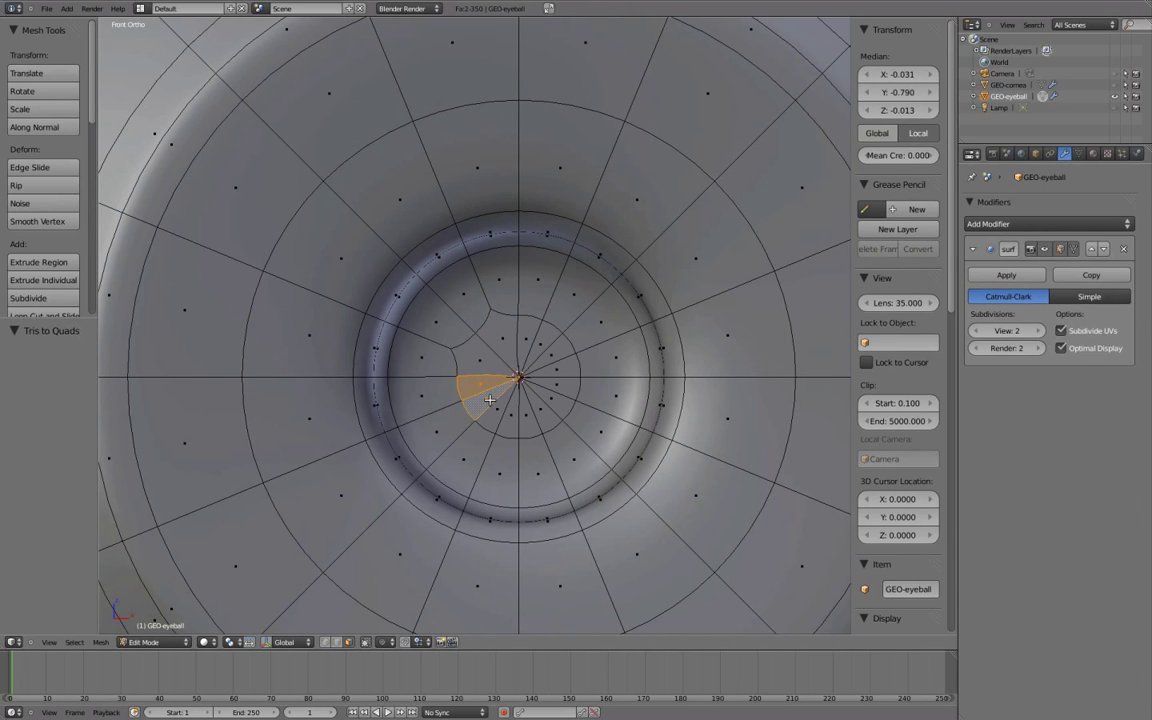
pyautogui.hotkey('alt', 'j')
# - Convert the triangle pairs along the bottom and lower right of the pupil centre into three quads
pyautogui.click(510, 418)
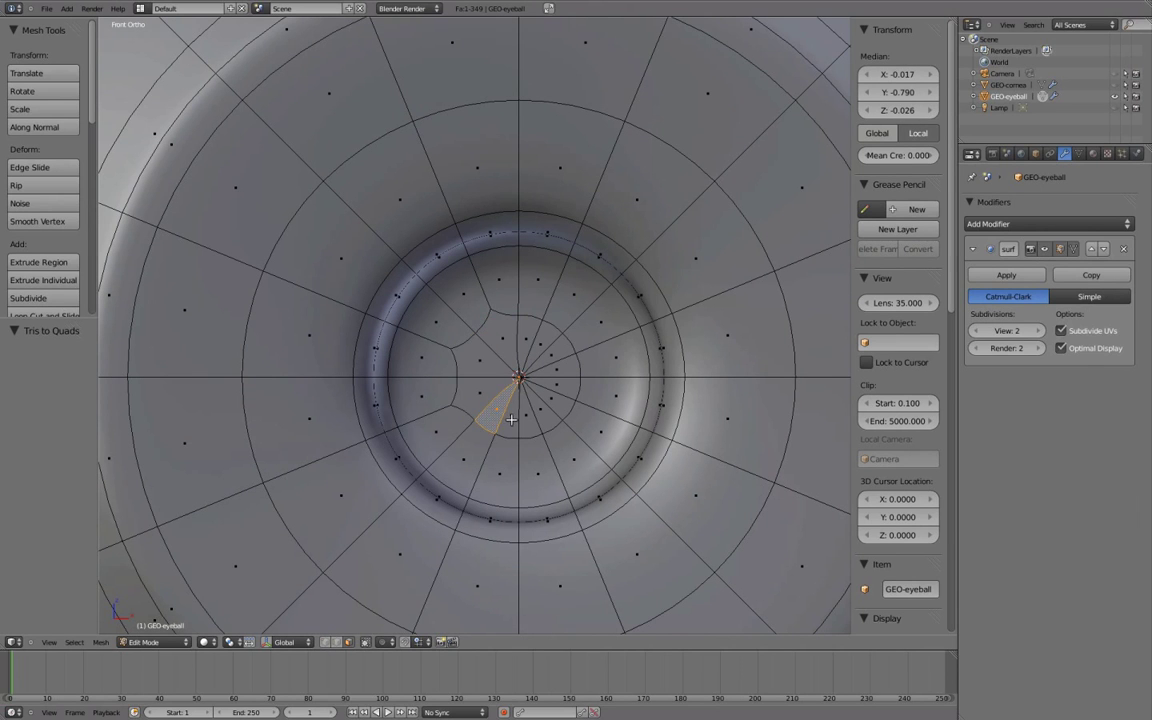
pyautogui.keyDown('shift'); pyautogui.click(512, 422); pyautogui.keyUp('shift')
pyautogui.hotkey('alt', 'j')
pyautogui.keyDown('shift'); pyautogui.click(545, 415); pyautogui.keyUp('shift')
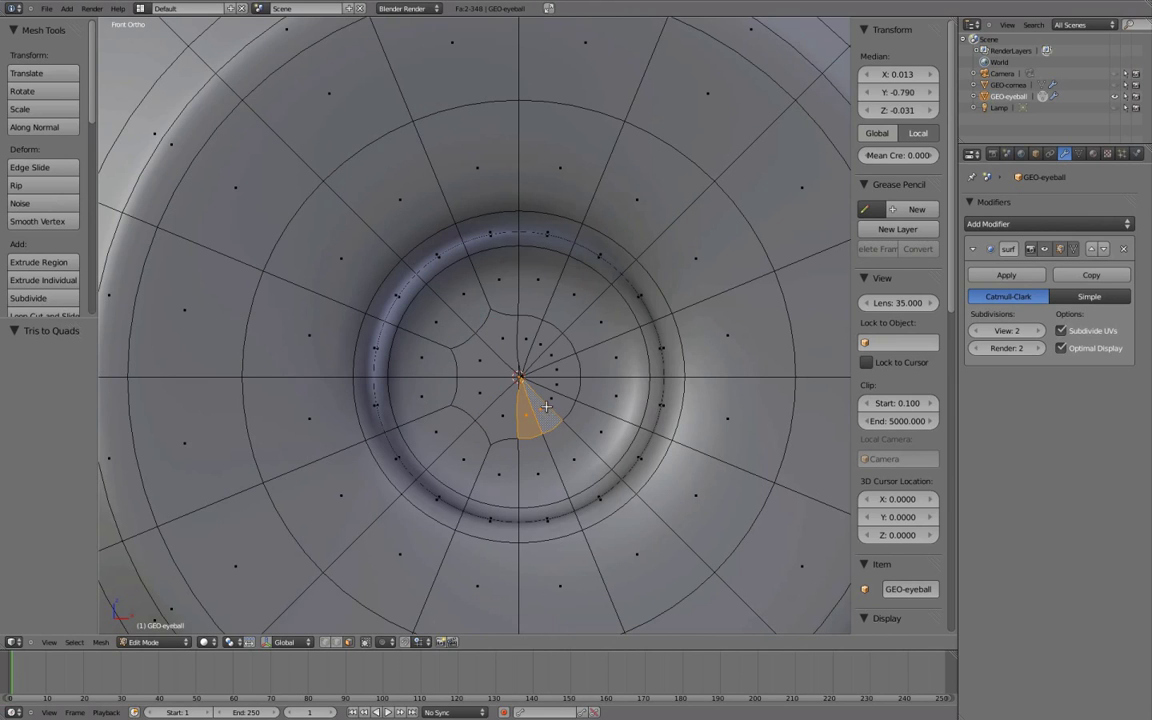
pyautogui.hotkey('alt', 'j')
pyautogui.keyDown('shift'); pyautogui.rightClick(558, 386); pyautogui.keyUp('shift')
pyautogui.hotkey('alt', 'j')
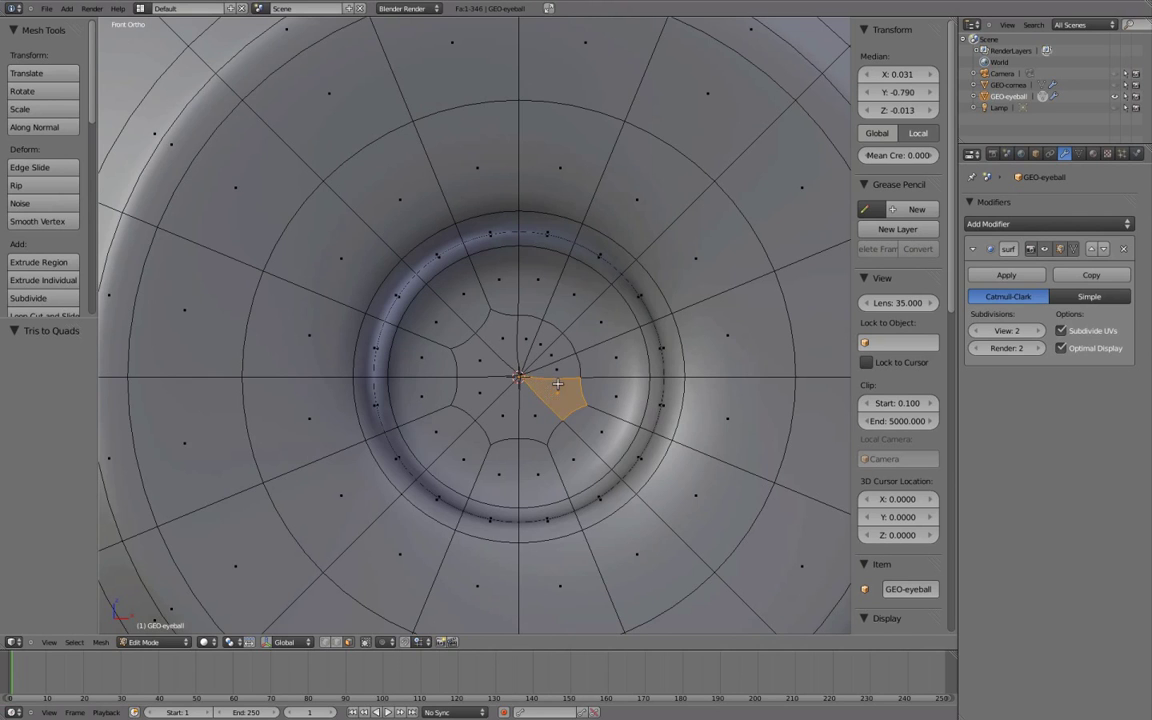
# - Convert the remaining two triangle pairs at the upper right of the pupil centre into quads and clear the selection
pyautogui.rightClick(559, 368)
pyautogui.keyDown('shift'); pyautogui.rightClick(555, 357); pyautogui.keyUp('shift')
pyautogui.hotkey('alt', 'j')
pyautogui.rightClick(545, 342)
pyautogui.keyDown('shift'); pyautogui.click(529, 333); pyautogui.keyUp('shift')
pyautogui.hotkey('alt', 'j')
pyautogui.press('a')
pyautogui.press('Tab')
pyautogui.moveTo(558, 352)
pyautogui.mouseDown(button='middle')
pyautogui.moveTo(599, 339)
pyautogui.moveTo(563, 362)
pyautogui.mouseUp(button='middle')
pyautogui.press('Tab')
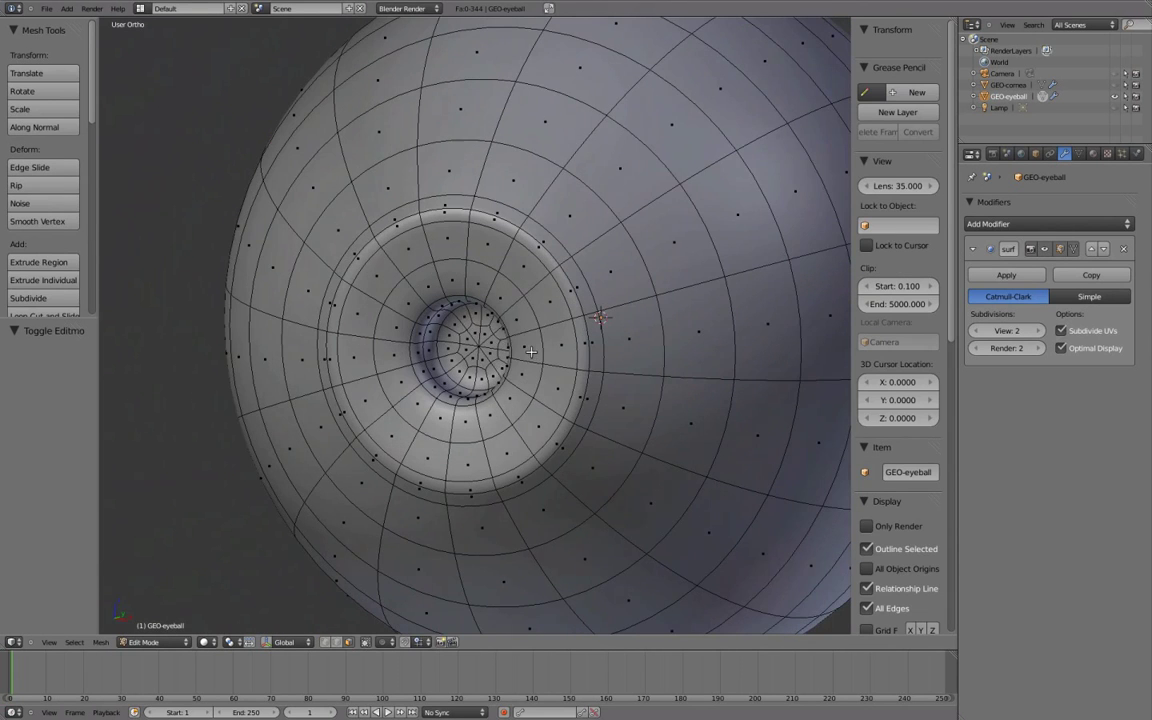
# - With vertex selection, move the edge loop midway across the iris about 0.012 along Y
pyautogui.hotkey('ctrl', 'Tab')
pyautogui.click(485, 329)
pyautogui.moveTo(485, 329); pyautogui.dragTo(429, 321, button='middle')
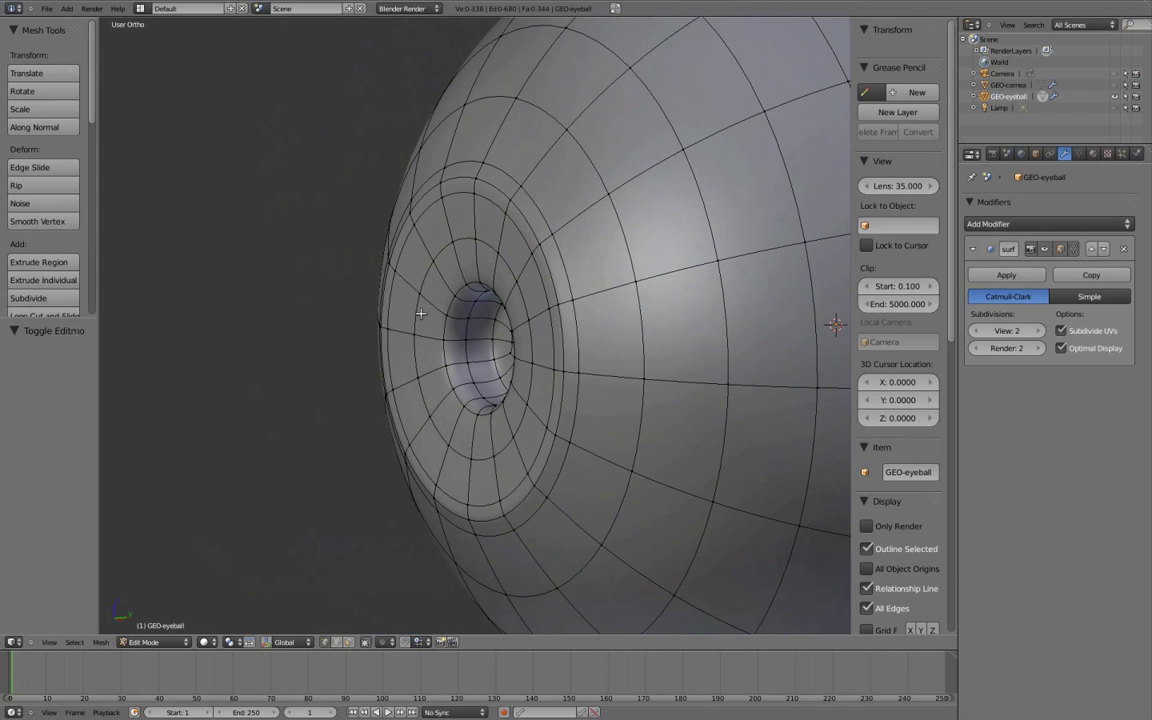
pyautogui.keyDown('alt'); pyautogui.click(536, 323); pyautogui.keyUp('alt')
pyautogui.press('g')
pyautogui.press('y')
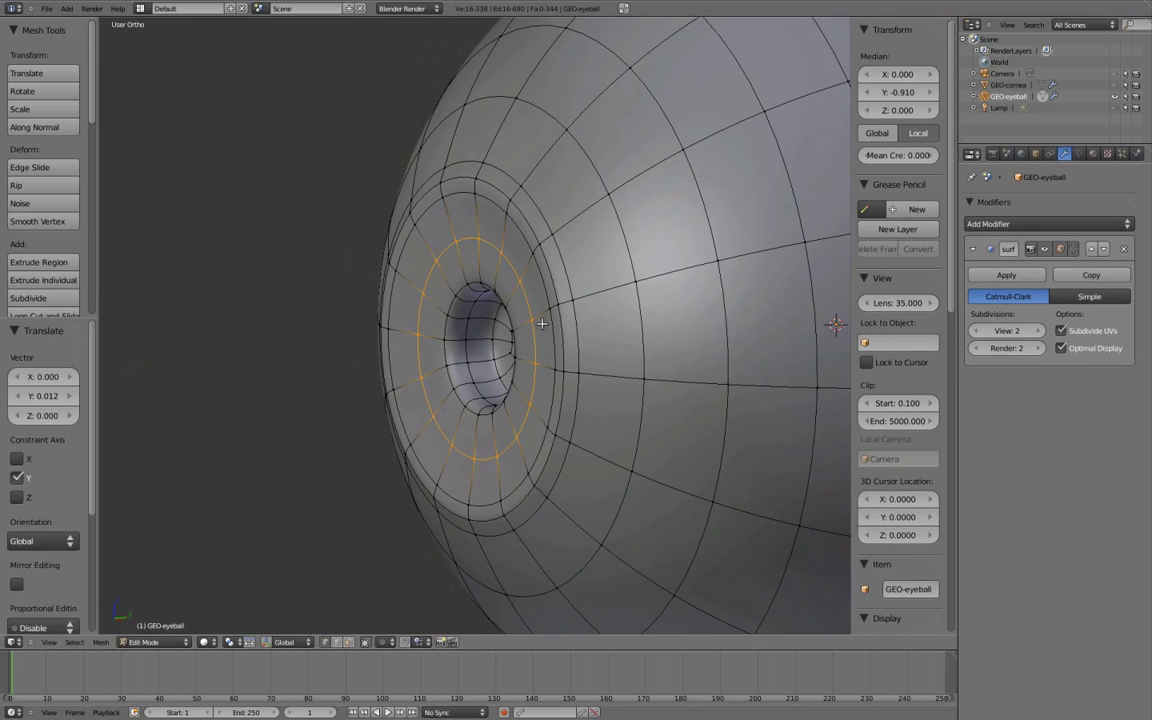
pyautogui.click(542, 324)
# - Check the smoothed eyeball in Object Mode and save the file
pyautogui.press('Tab')
pyautogui.scroll(-2, 545, 324)
pyautogui.moveTo(545, 324); pyautogui.dragTo(611, 331, button='middle')
pyautogui.scroll(-1, 611, 331)
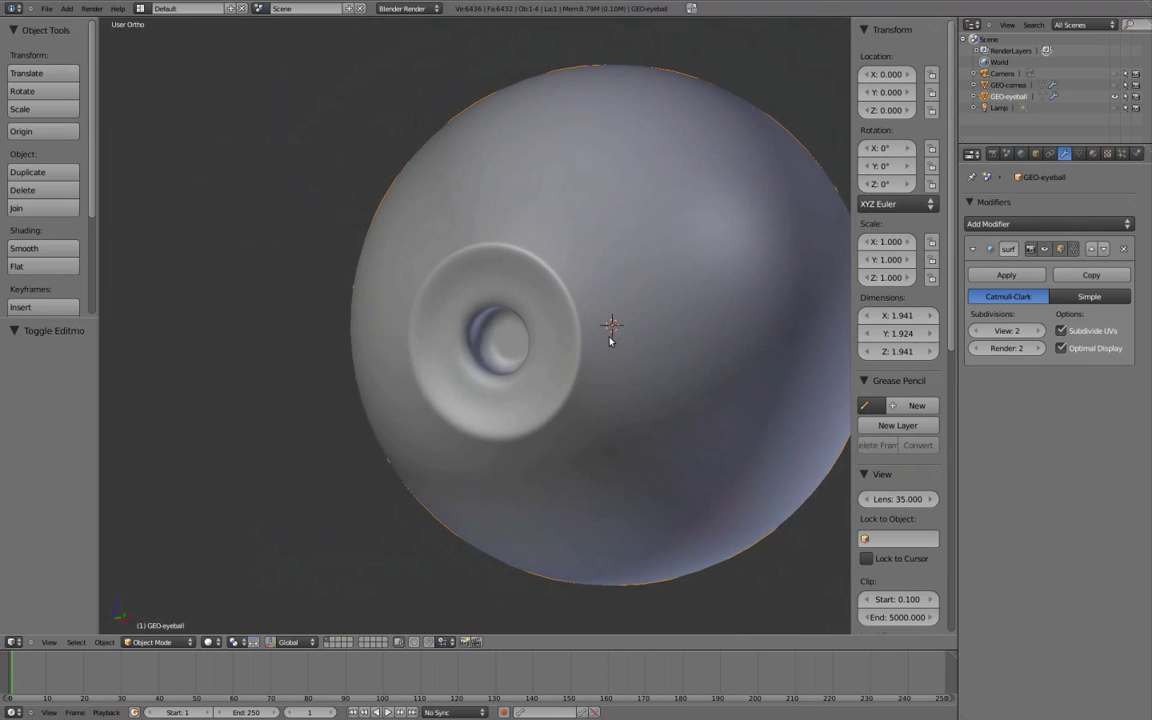
pyautogui.hotkey('ctrl', 's')
pyautogui.moveTo(604, 335)
pyautogui.mouseDown(button='middle')
pyautogui.moveTo(560, 337)
pyautogui.moveTo(616, 346)
pyautogui.moveTo(569, 325)
pyautogui.moveTo(671, 337)
pyautogui.moveTo(519, 329)
pyautogui.moveTo(532, 343)
pyautogui.moveTo(581, 303)
pyautogui.moveTo(550, 321)
pyautogui.moveTo(586, 320)
pyautogui.mouseUp(button='middle')
# - In back view with face selection, convert the triangle pair at the upper left of the eyeball's rear pole into one quad
pyautogui.press('Tab')
pyautogui.scroll(-3, 686, 309)
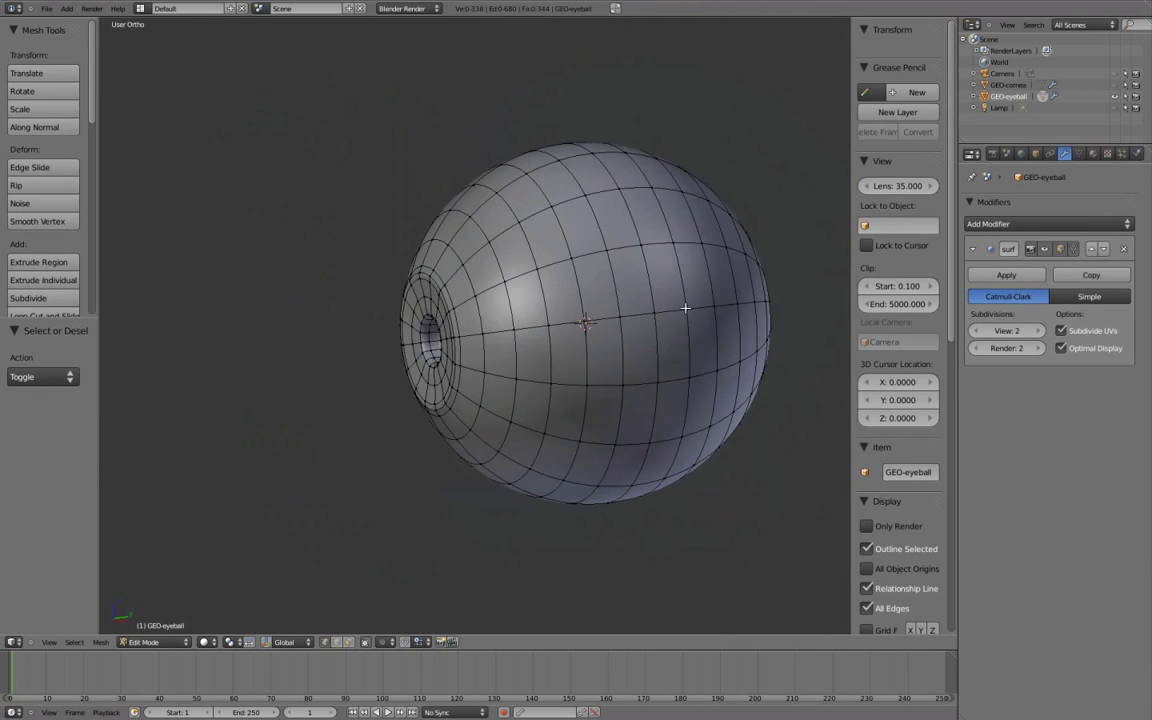
pyautogui.keyDown('shift'); pyautogui.moveTo(785, 334); pyautogui.dragTo(615, 362, button='middle'); pyautogui.keyUp('shift')
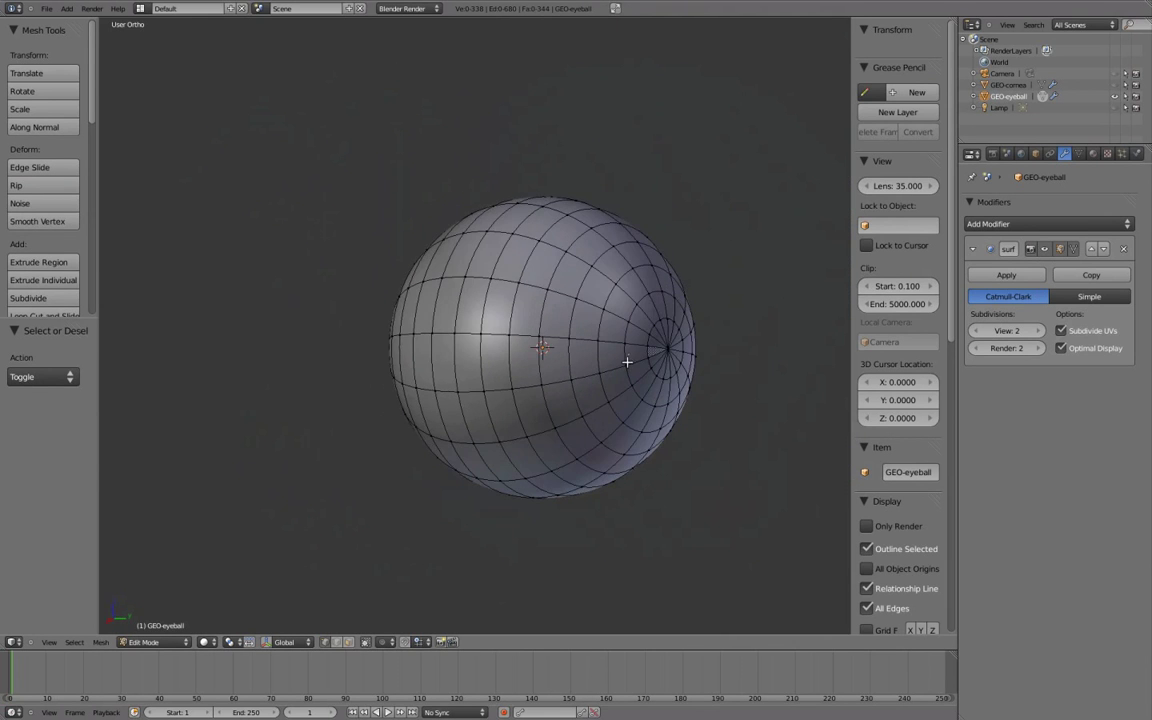
pyautogui.press('ctrl+KP_1')
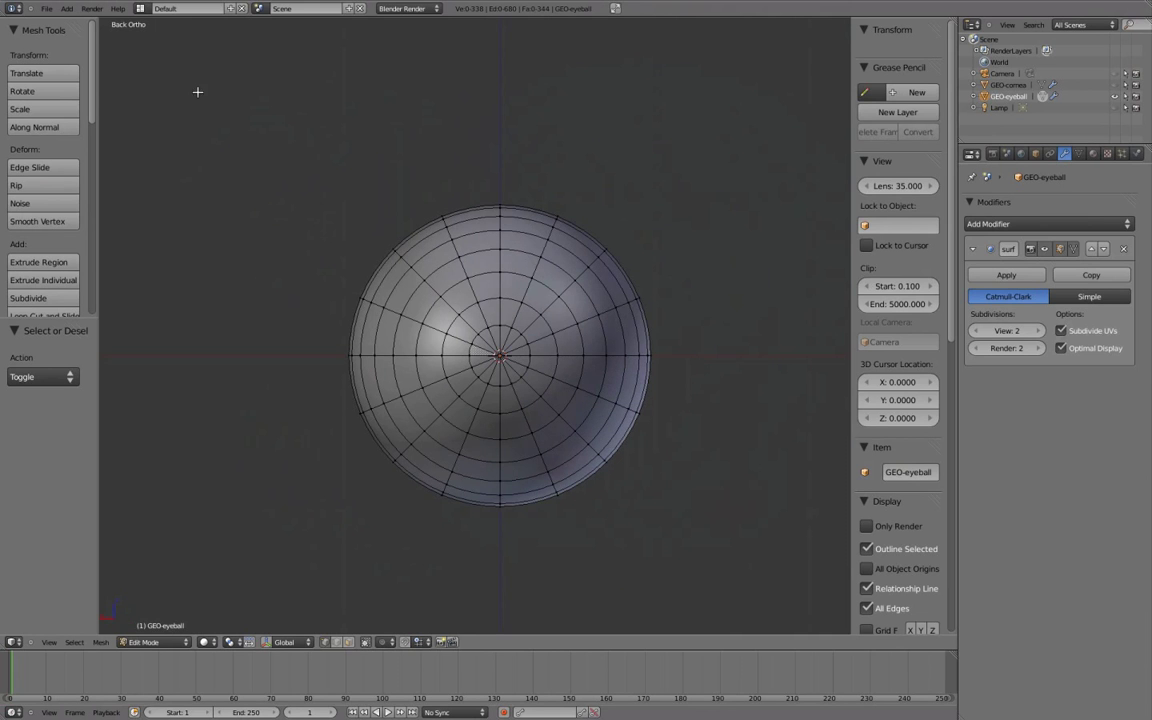
pyautogui.scroll(5, 400, 180)
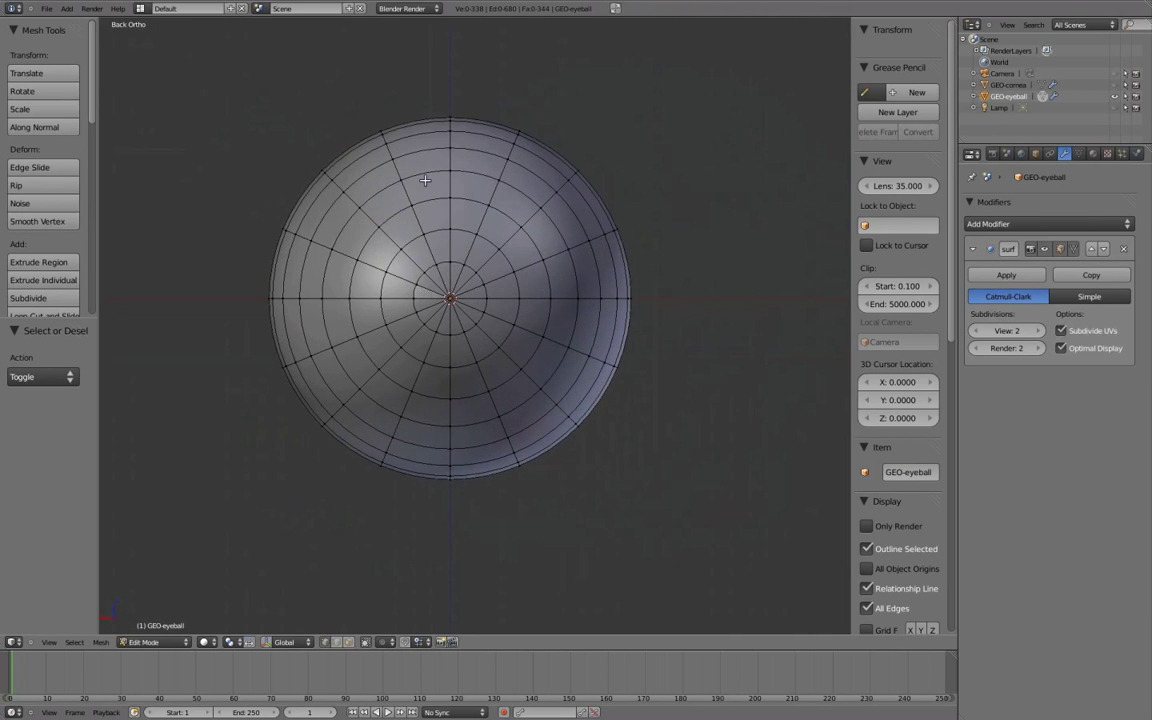
pyautogui.scroll(2, 556, 231)
pyautogui.hotkey('ctrl', 'Tab')
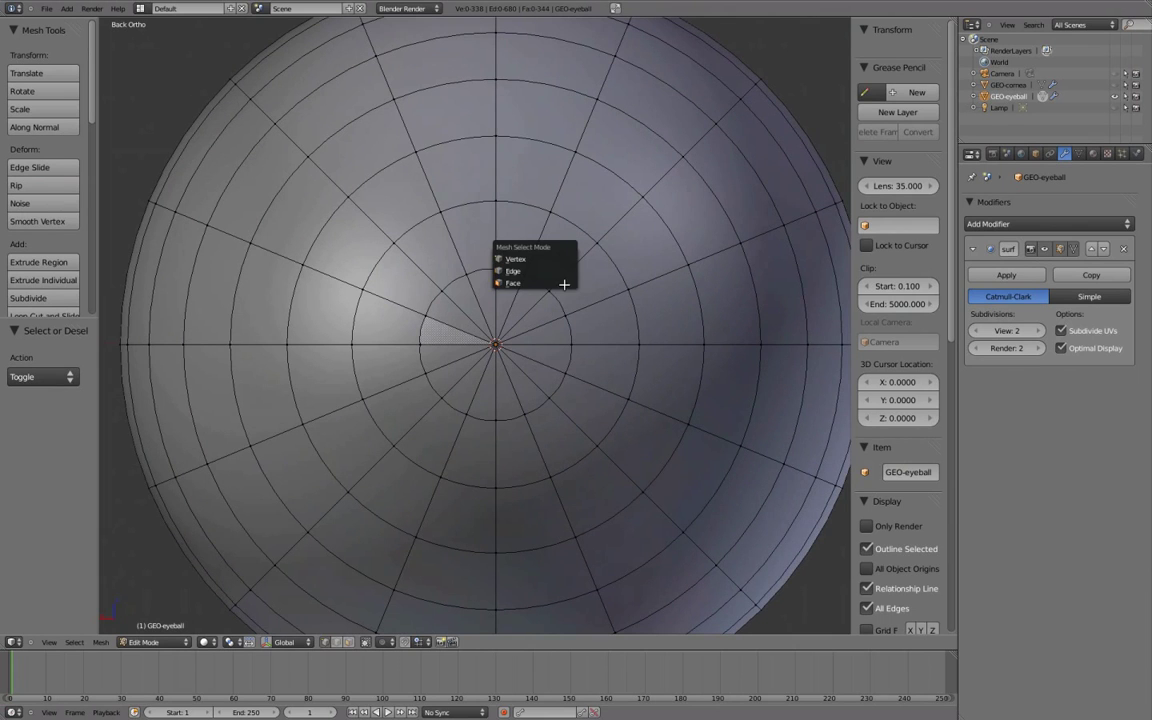
pyautogui.click(564, 284)
pyautogui.rightClick(485, 294)
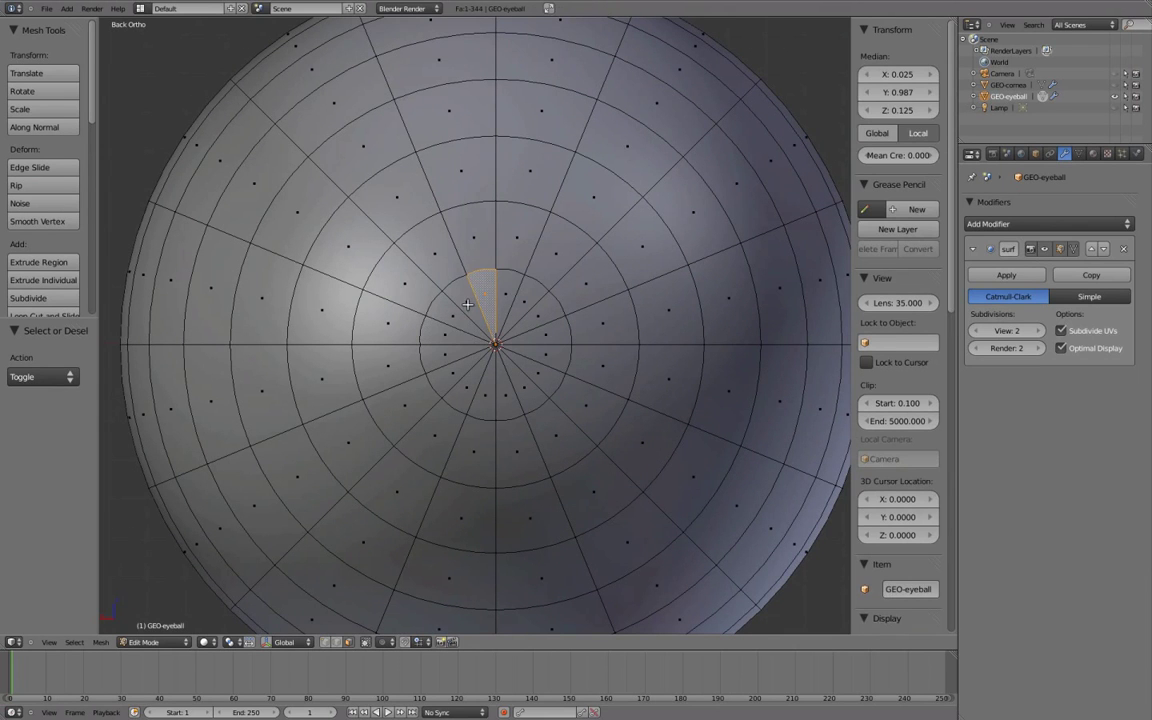
pyautogui.keyDown('shift'); pyautogui.rightClick(468, 304); pyautogui.keyUp('shift')
pyautogui.hotkey('alt', 'j')
# - Convert the two triangle pairs along the left side of the eyeball's rear pole into quads
pyautogui.rightClick(454, 318)
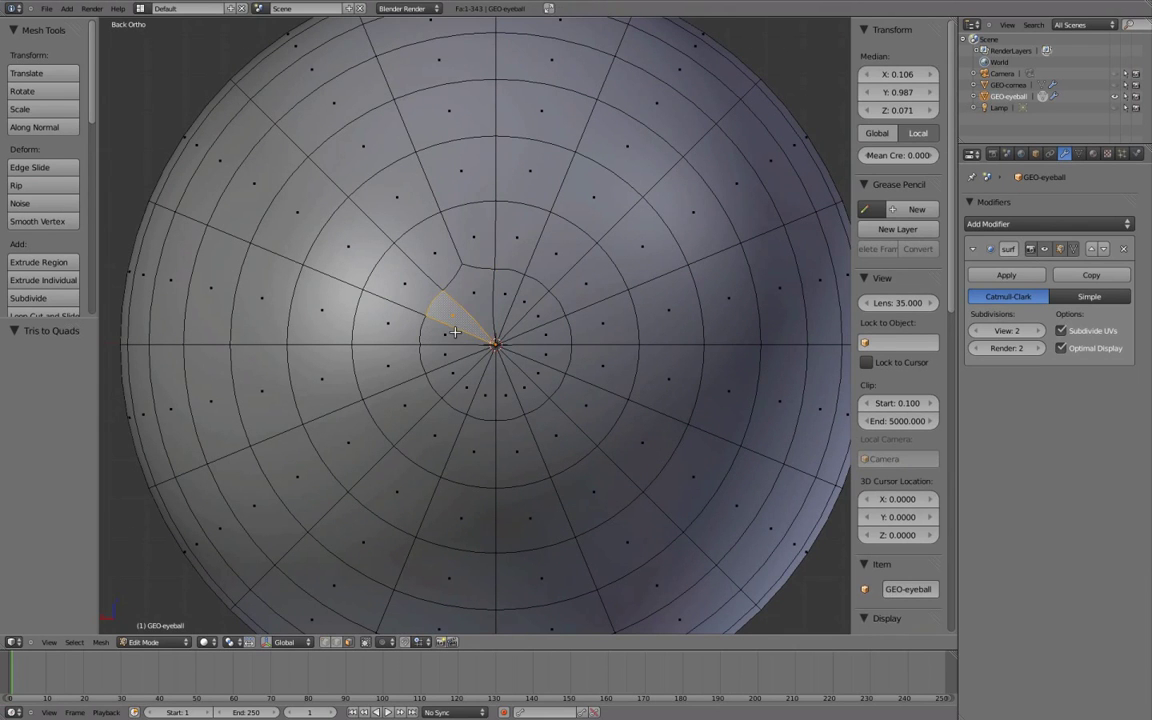
pyautogui.keyDown('shift'); pyautogui.rightClick(455, 333); pyautogui.keyUp('shift')
pyautogui.hotkey('alt', 'j')
pyautogui.rightClick(453, 355)
pyautogui.keyDown('shift'); pyautogui.rightClick(457, 374); pyautogui.keyUp('shift')
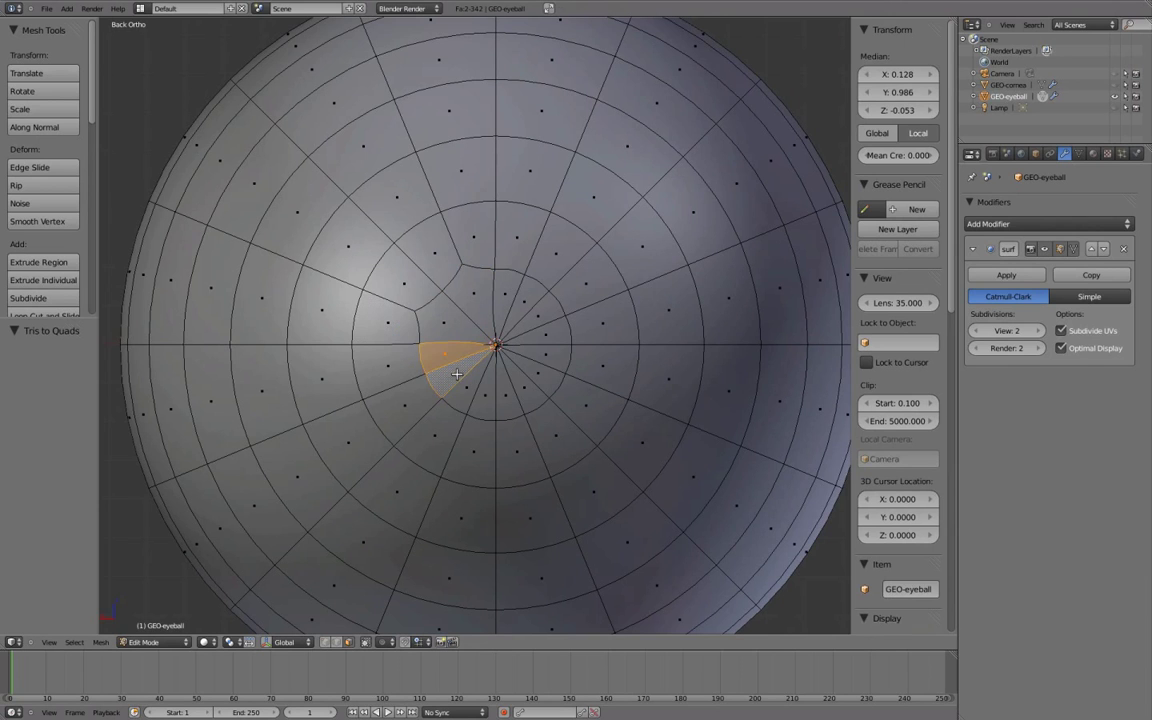
pyautogui.hotkey('alt', 'j')
# - Convert the two triangle pairs directly below the eyeball's rear pole into quads
pyautogui.rightClick(483, 396)
pyautogui.keyDown('shift'); pyautogui.rightClick(485, 396); pyautogui.keyUp('shift')
pyautogui.hotkey('alt', 'j')
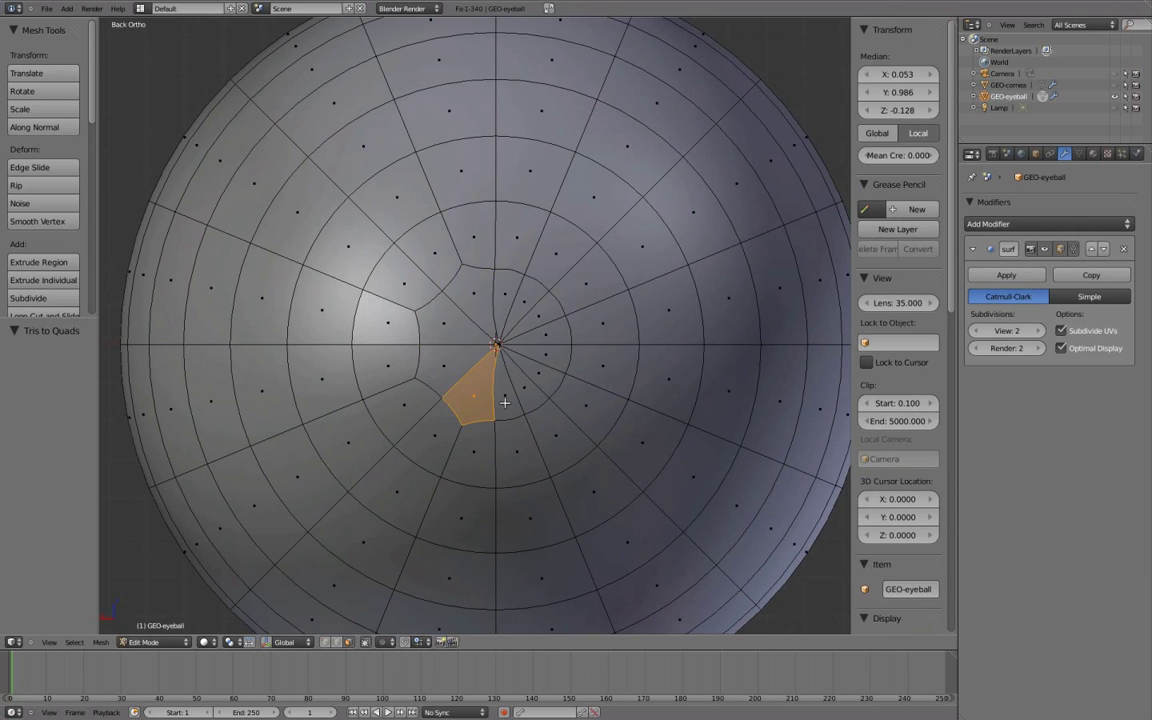
pyautogui.rightClick(508, 397)
pyautogui.keyDown('shift'); pyautogui.rightClick(521, 396); pyautogui.keyUp('shift')
pyautogui.hotkey('alt', 'j')
# - Convert the remaining three triangle pairs at the right and upper right of the rear pole into quads and return to vertex selection
pyautogui.rightClick(548, 357)
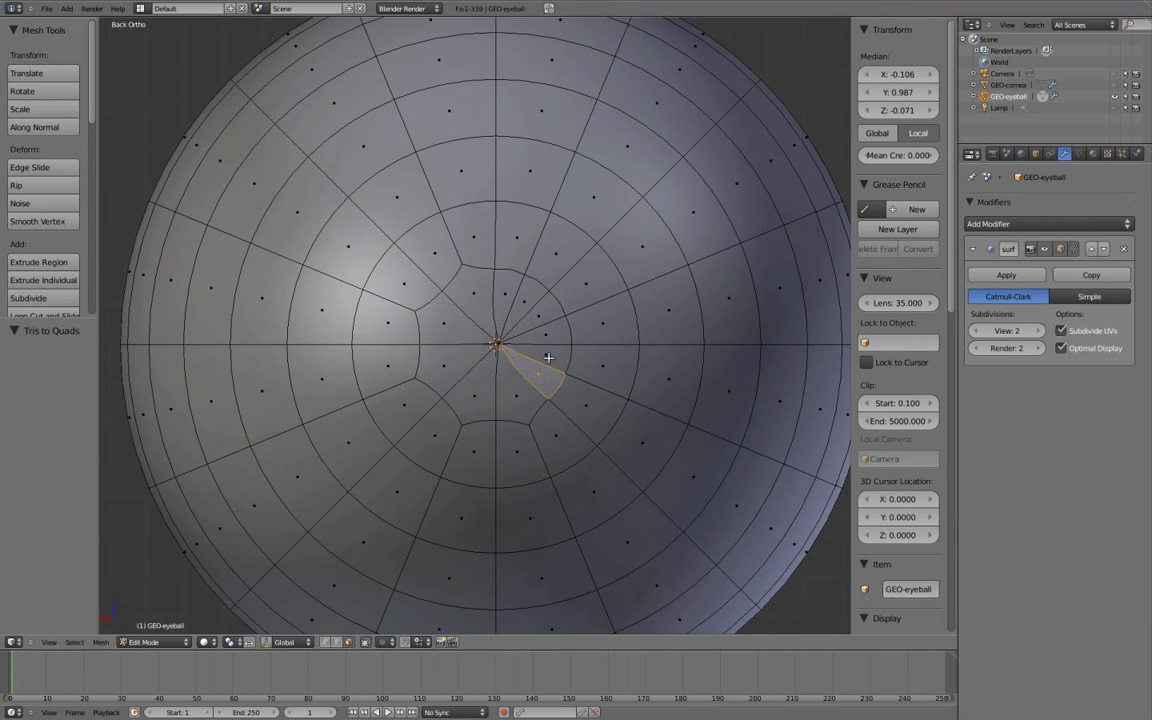
pyautogui.keyDown('shift'); pyautogui.rightClick(548, 357); pyautogui.keyUp('shift')
pyautogui.hotkey('alt', 'j')
pyautogui.rightClick(549, 328)
pyautogui.keyDown('shift'); pyautogui.rightClick(547, 316); pyautogui.keyUp('shift')
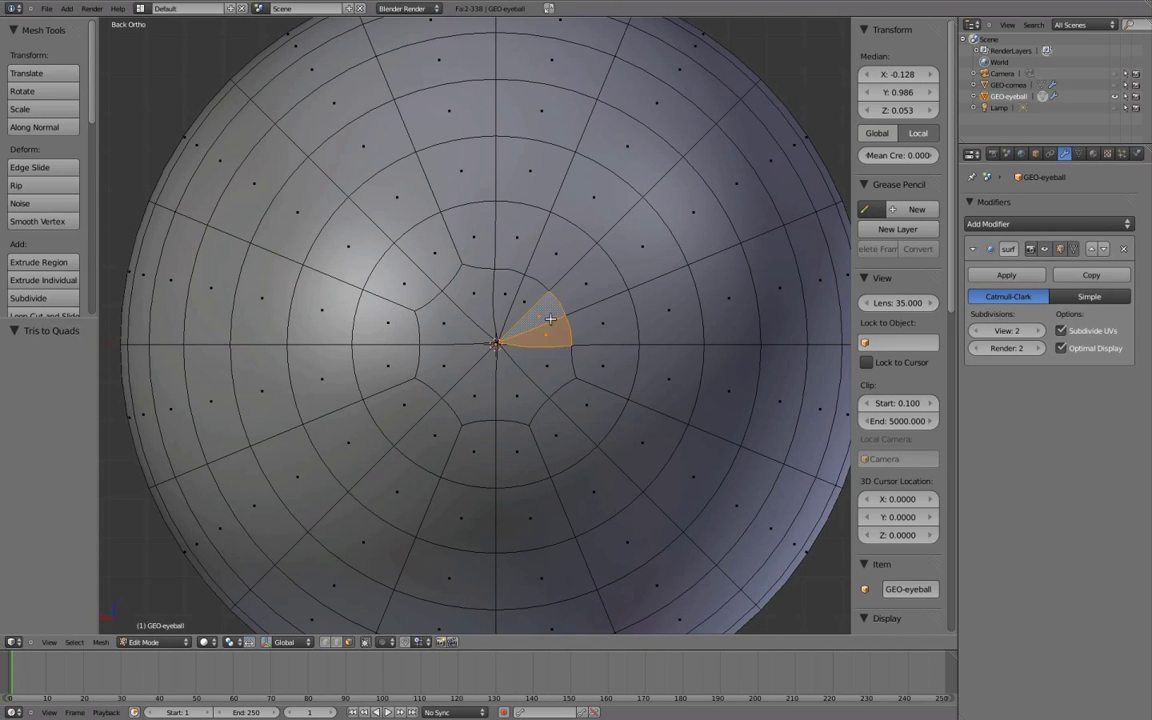
pyautogui.hotkey('alt', 'j')
pyautogui.rightClick(509, 290)
pyautogui.keyDown('shift'); pyautogui.rightClick(509, 290); pyautogui.keyUp('shift')
pyautogui.hotkey('alt', 'j')
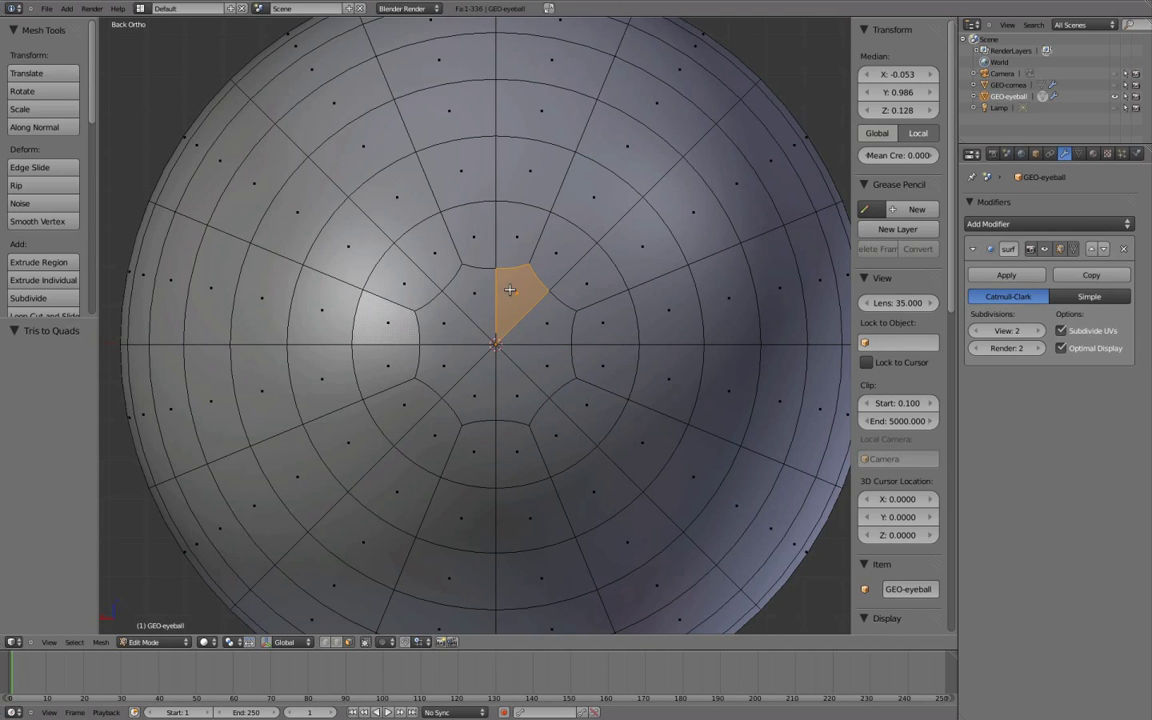
pyautogui.hotkey('ctrl', 'Tab')
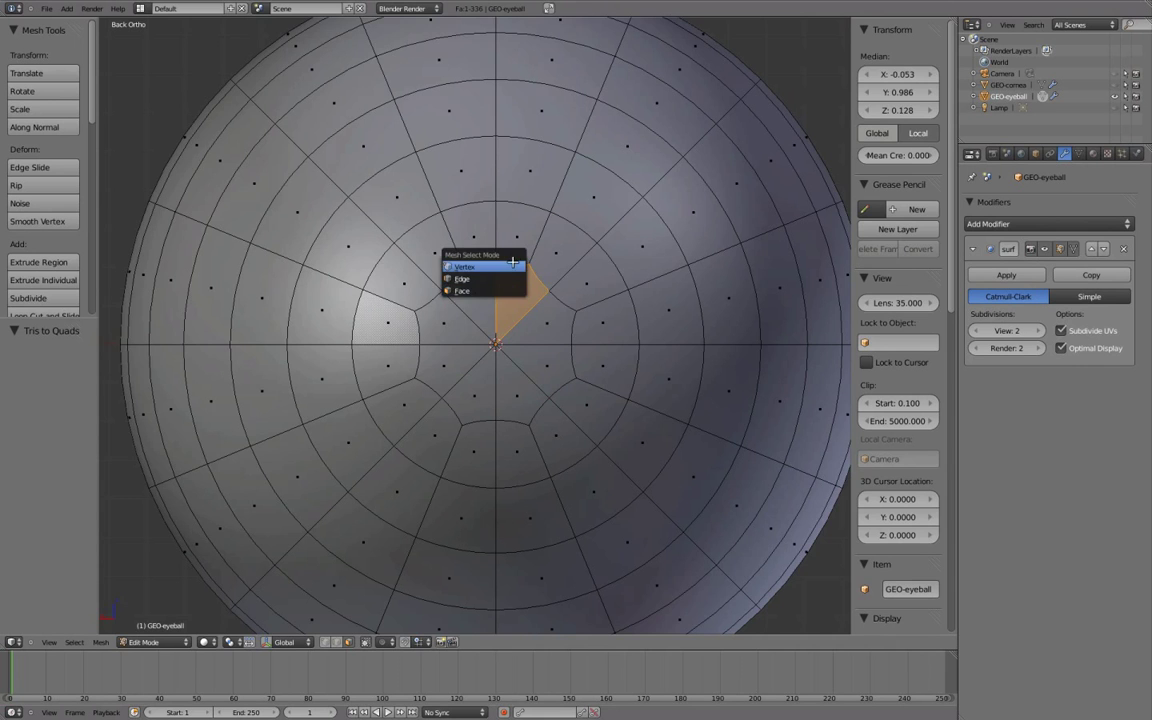
pyautogui.press('Escape')
# - Examine the eyeball's surface and topology from several angles in Object and Edit Mode with nothing selected
pyautogui.scroll(-5, 589, 337)
pyautogui.press('Tab')
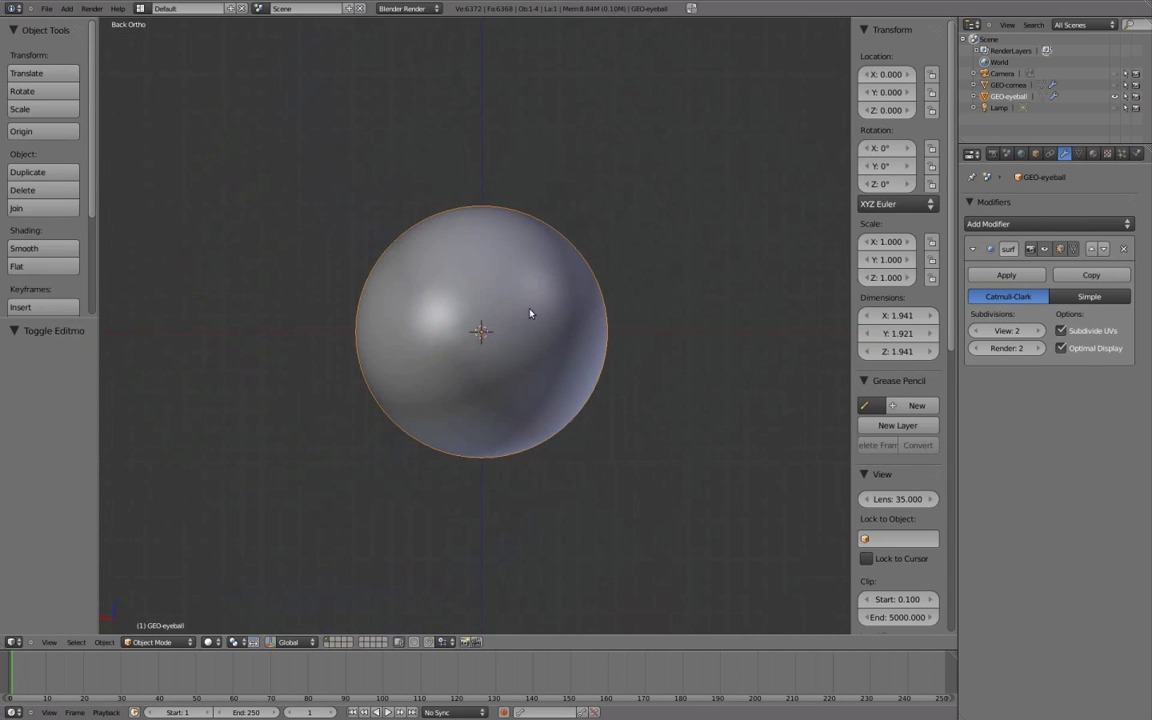
pyautogui.press('Tab')
pyautogui.moveTo(530, 313); pyautogui.dragTo(617, 329, button='middle')
pyautogui.scroll(2, 617, 330)
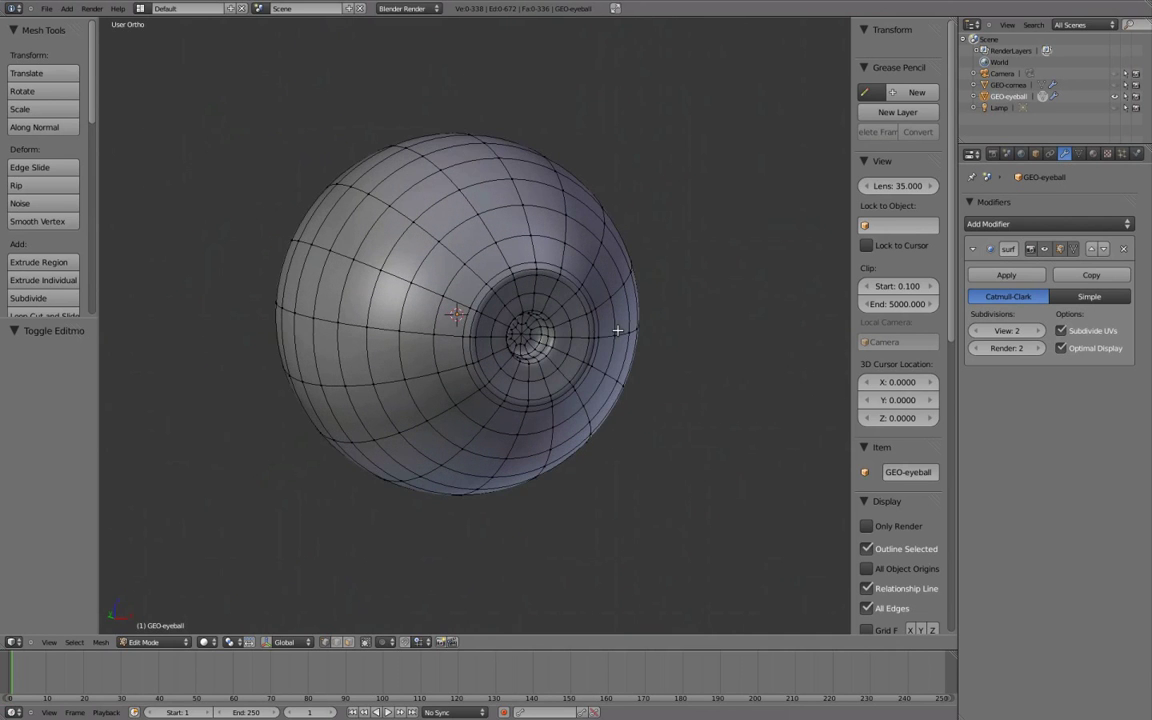
pyautogui.scroll(1, 617, 330)
pyautogui.press('Tab')
pyautogui.moveTo(684, 406); pyautogui.dragTo(499, 399, button='middle')
pyautogui.press('a')
pyautogui.scroll(-2, 499, 399)
pyautogui.moveTo(519, 327); pyautogui.dragTo(687, 252, button='middle')
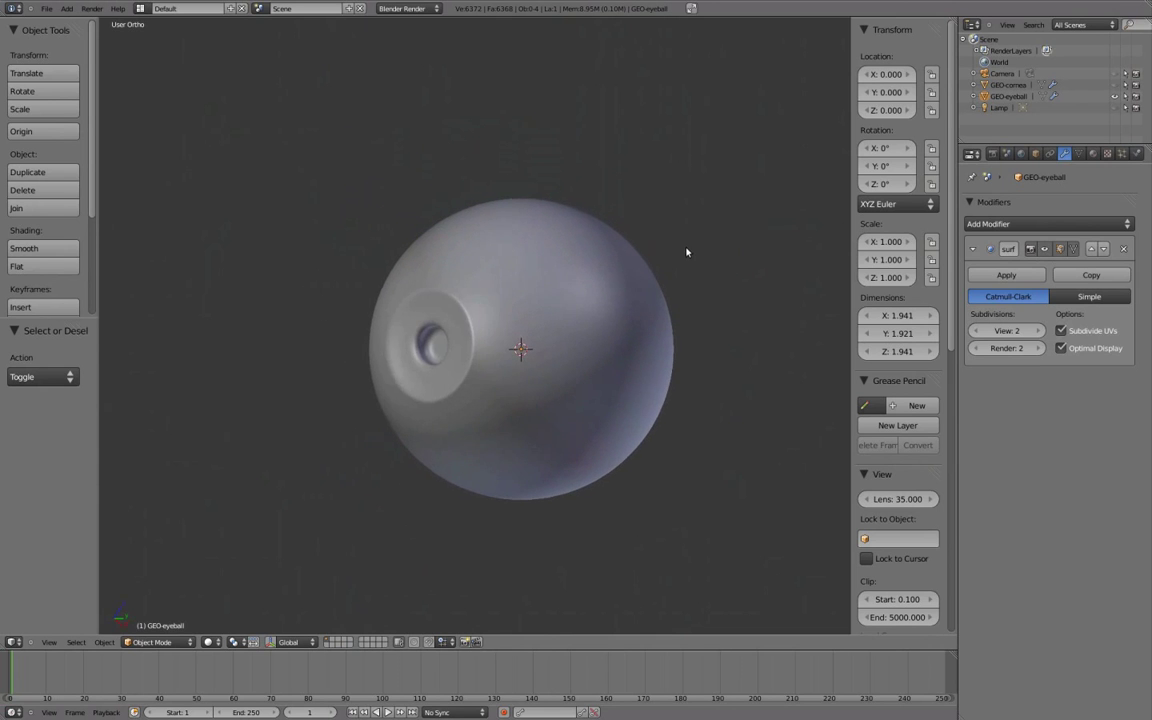
pyautogui.moveTo(618, 301); pyautogui.dragTo(548, 414, button='middle')
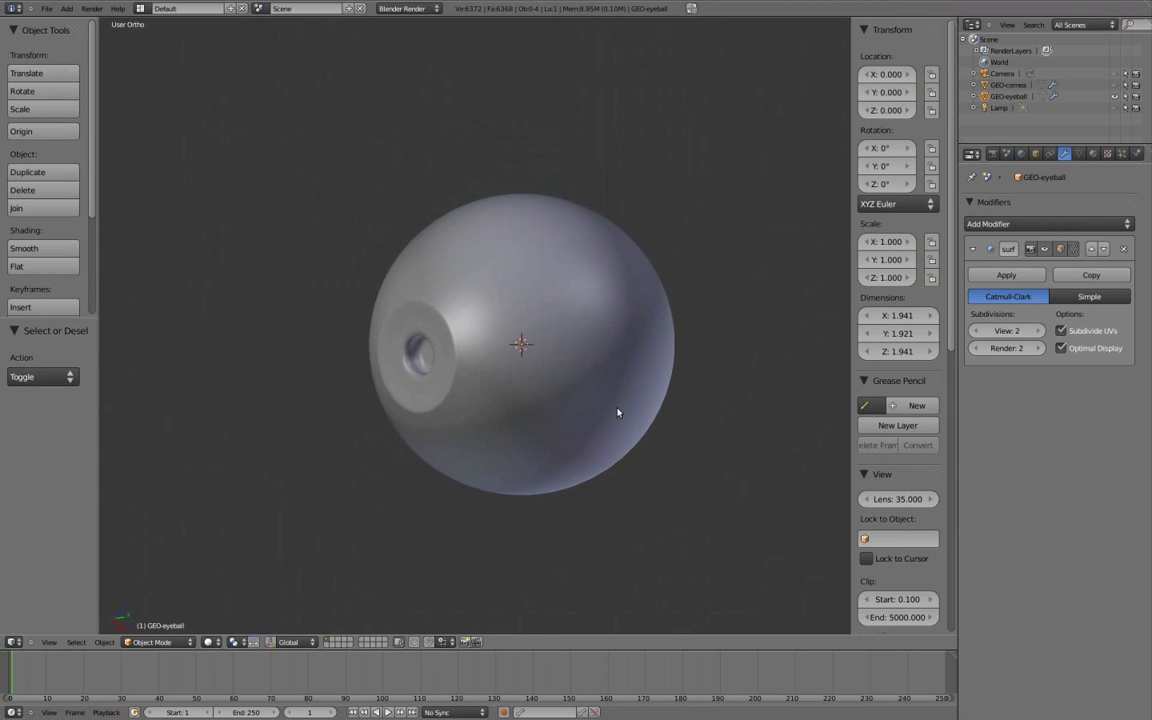
pyautogui.moveTo(957, 668); pyautogui.dragTo(960, 668)
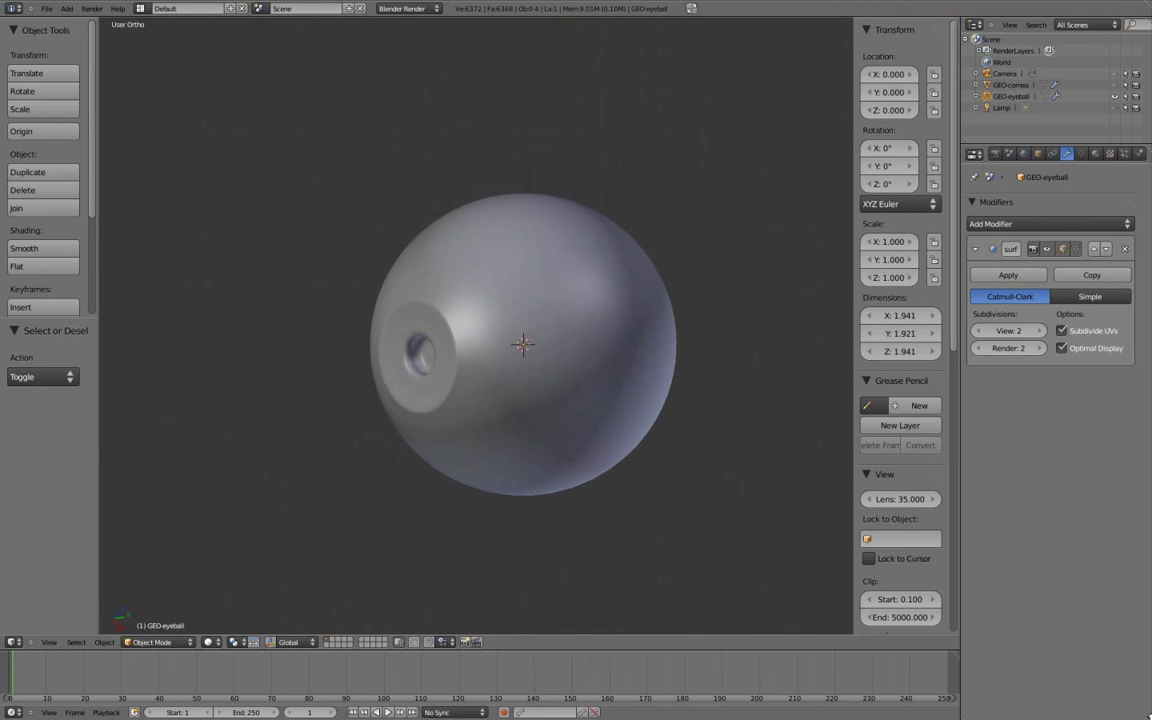
pyautogui.moveTo(578, 460); pyautogui.dragTo(566, 383, button='middle')
# - Move the mid-iris edge loop a further 0.010 or so along Y, deeper into the eyeball
pyautogui.press('Tab')
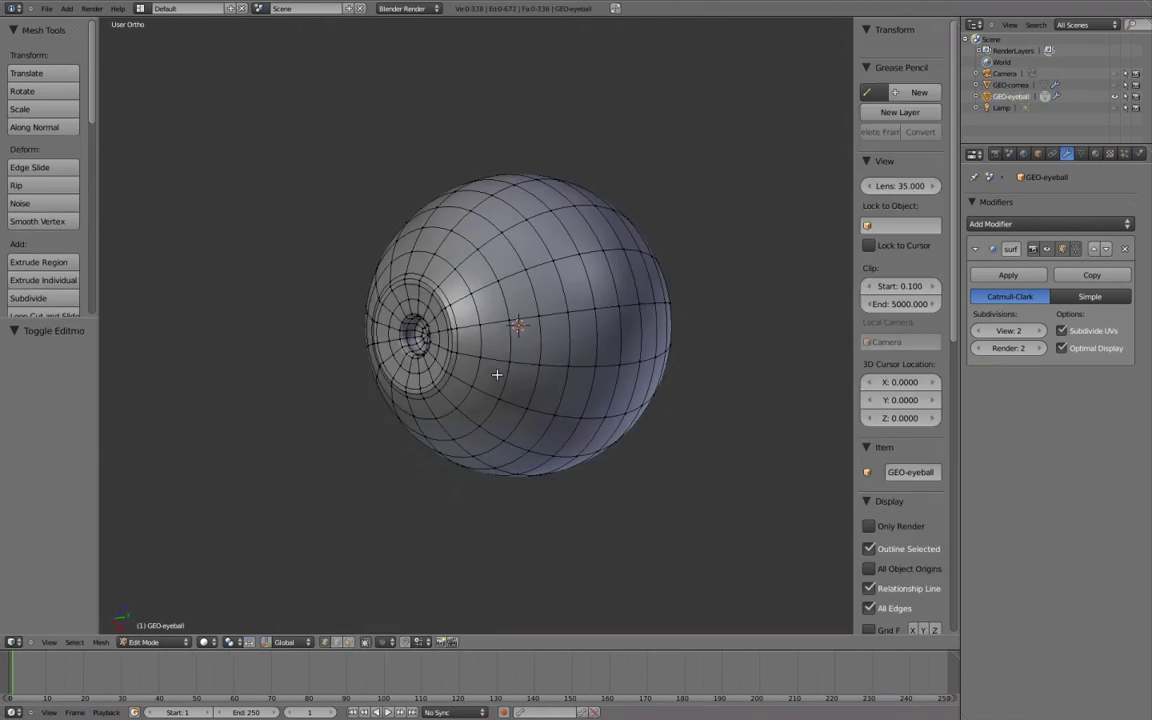
pyautogui.scroll(6, 470, 318)
pyautogui.moveTo(456, 300); pyautogui.dragTo(662, 285, button='middle')
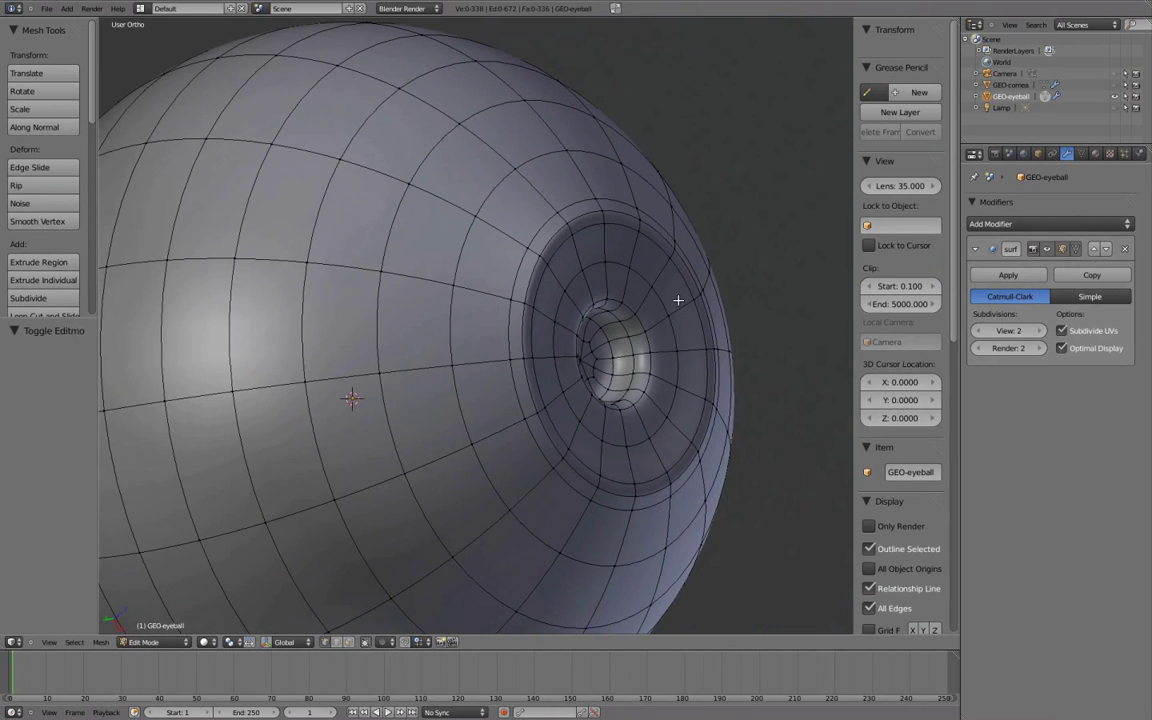
pyautogui.keyDown('alt'); pyautogui.rightClick(710, 303); pyautogui.keyUp('alt')
pyautogui.press('g')
pyautogui.press('y')
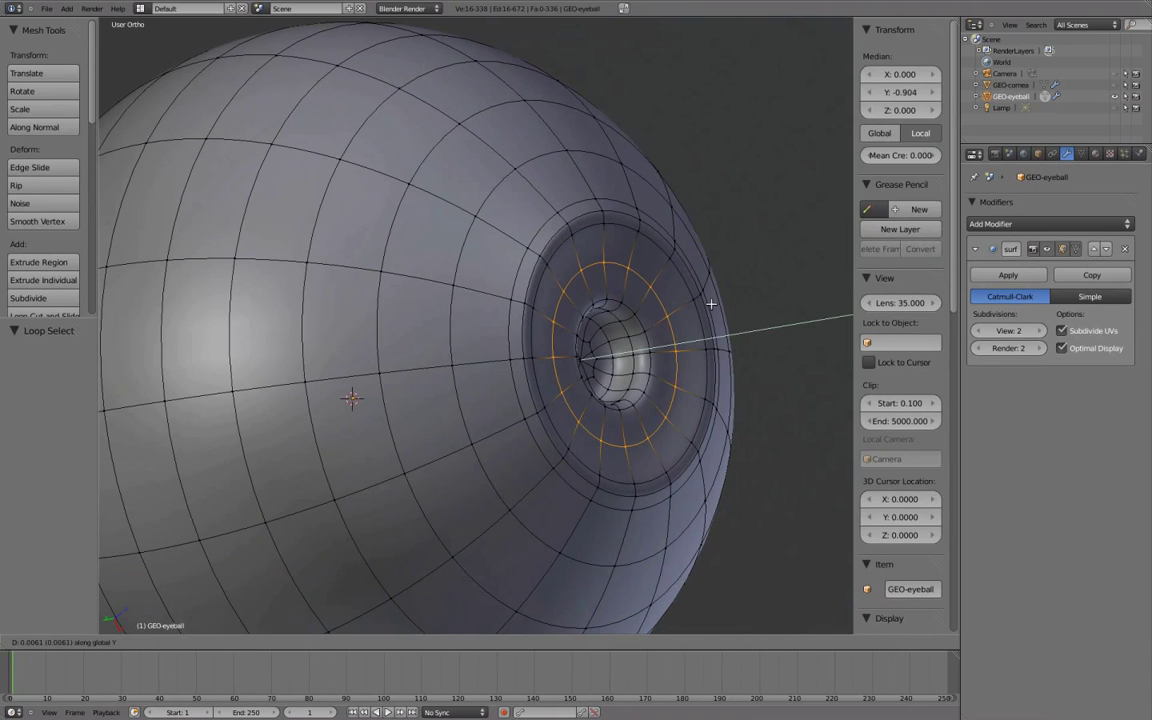
pyautogui.click(708, 301)
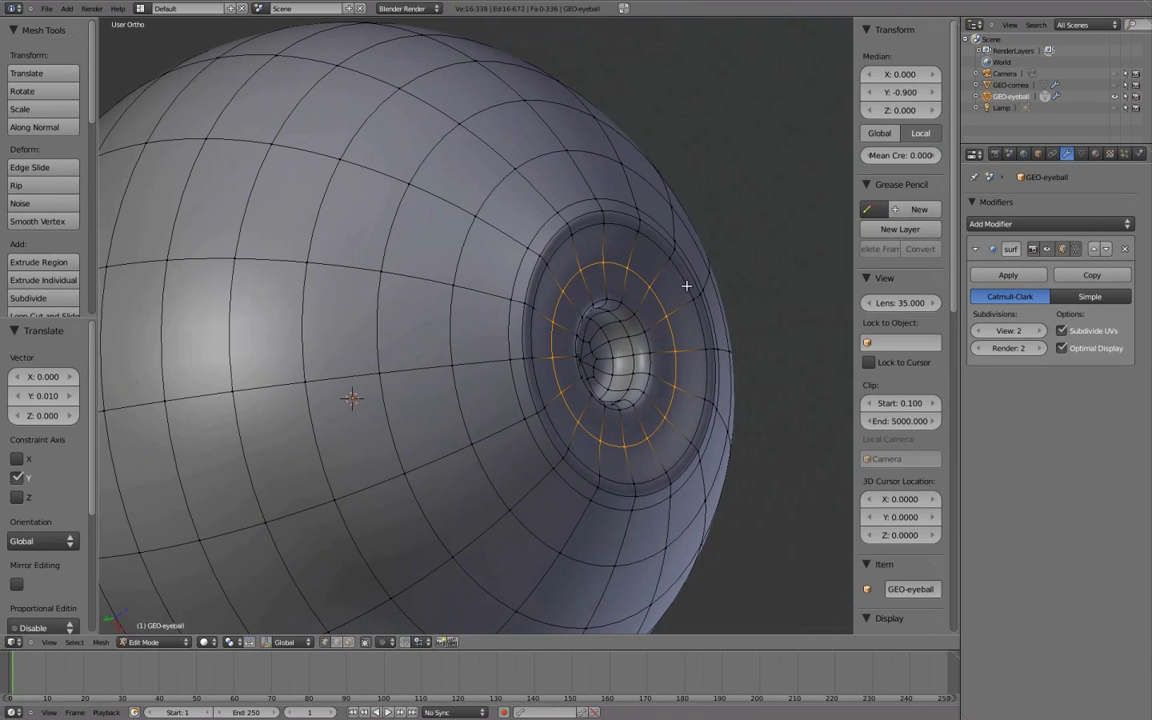
# - Scale the edge loop just outside the iris rim up to about 1.01
pyautogui.moveTo(678, 240); pyautogui.dragTo(656, 245, button='middle')
pyautogui.keyDown('alt'); pyautogui.keyDown('shift'); pyautogui.rightClick(658, 224); pyautogui.keyUp('shift'); pyautogui.keyUp('alt')
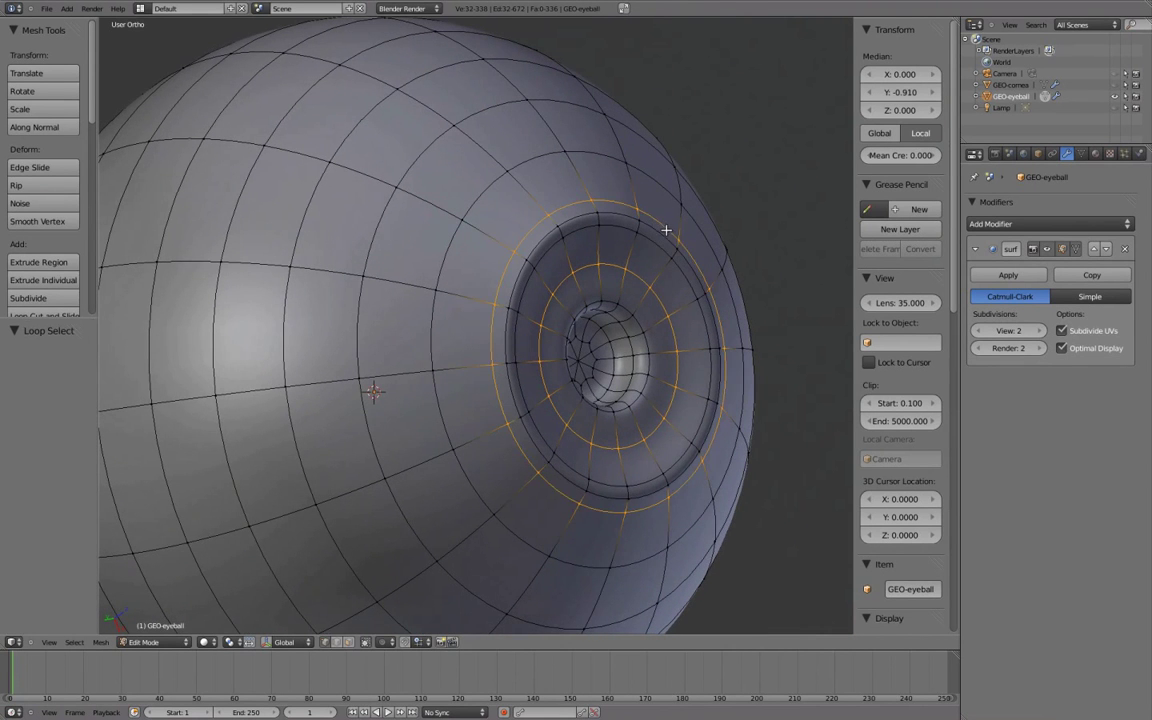
pyautogui.press('a')
pyautogui.keyDown('alt'); pyautogui.rightClick(686, 226); pyautogui.keyUp('alt')
pyautogui.press('s')
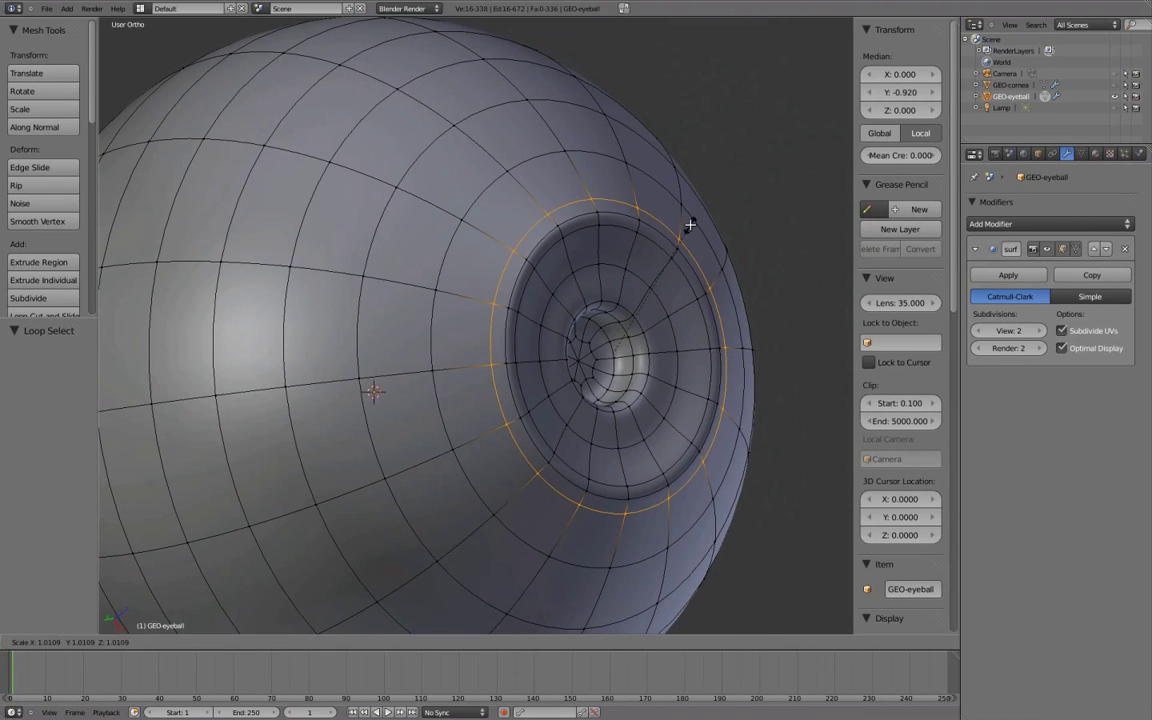
pyautogui.click(692, 225)
# - Scale the edge loop on the iris rim up to about 1.013
pyautogui.press('Tab')
pyautogui.scroll(-2, 693, 228)
pyautogui.moveTo(653, 255); pyautogui.dragTo(515, 300, button='middle')
pyautogui.scroll(1, 545, 292)
pyautogui.press('Tab')
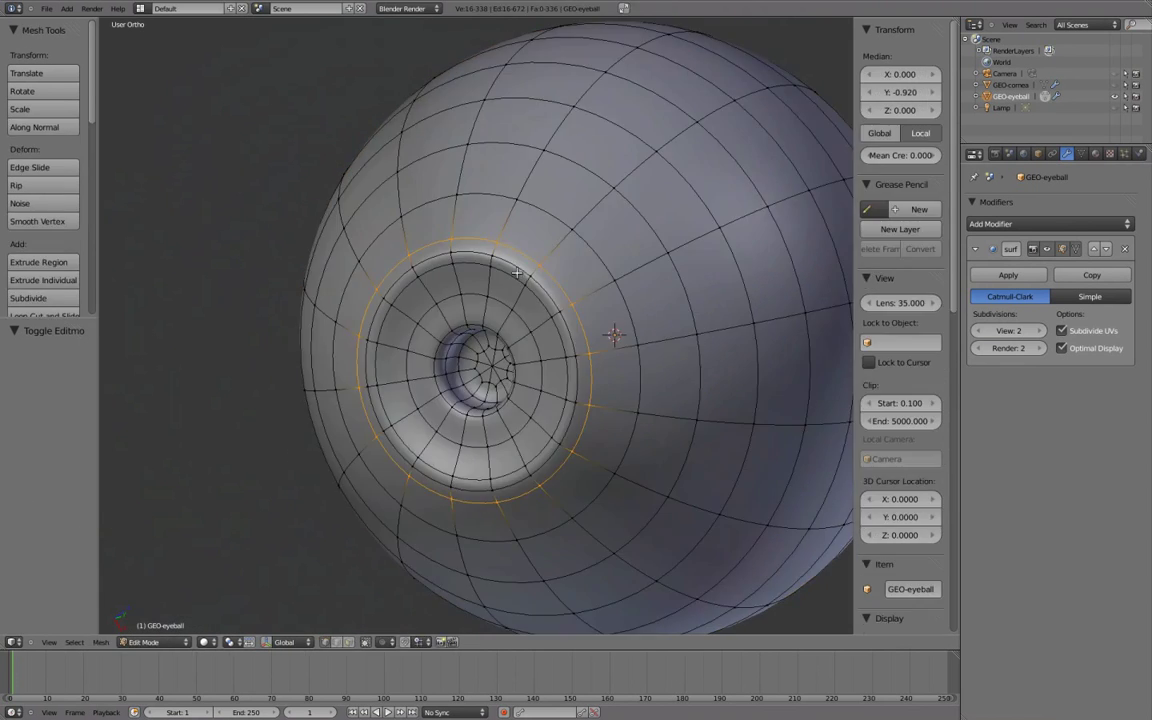
pyautogui.keyDown('alt'); pyautogui.rightClick(466, 240); pyautogui.keyUp('alt')
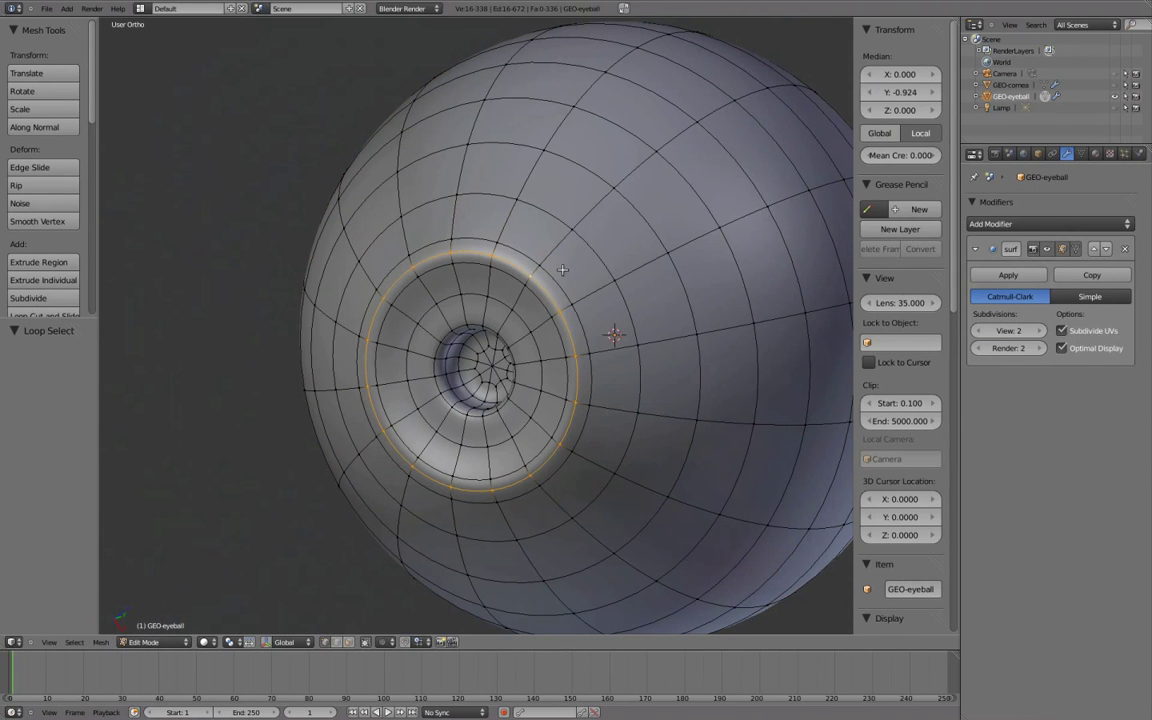
pyautogui.press('s')
pyautogui.click(563, 268)
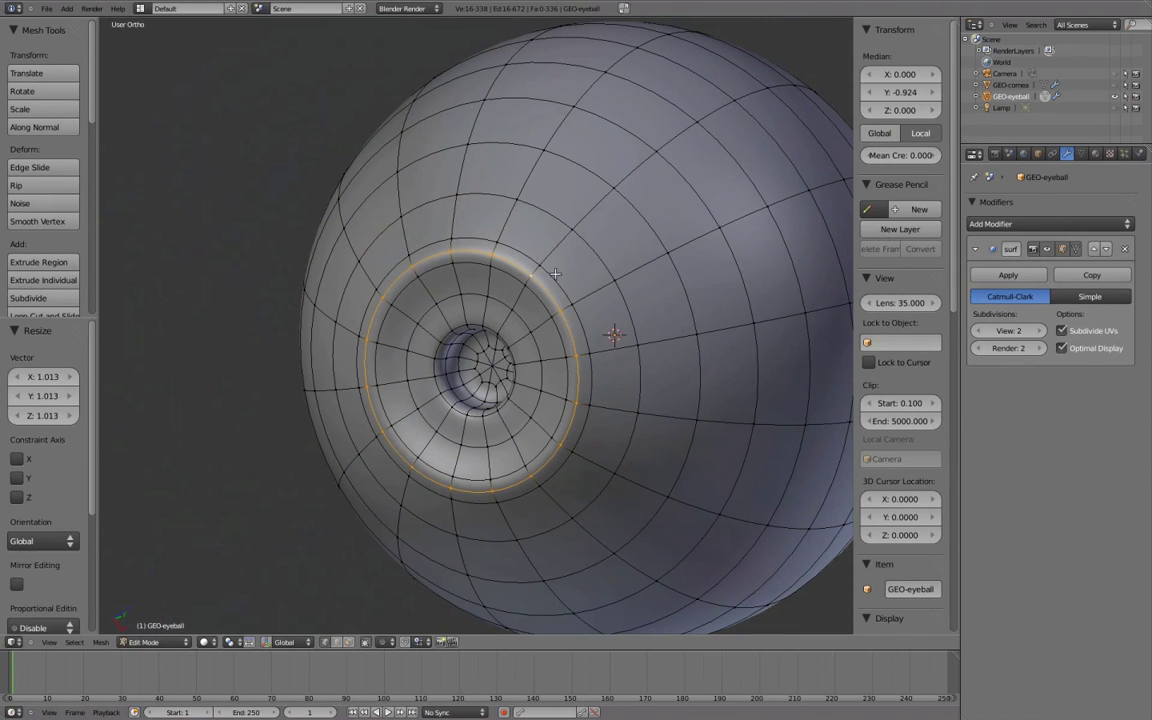
# - Rescale the edge loop just inside the iris rim
pyautogui.press('a')
pyautogui.keyDown('alt'); pyautogui.rightClick(513, 278); pyautogui.keyUp('alt')
pyautogui.press('s')
pyautogui.click(563, 268)
# - Examine the eyeball's recessed iris in Object Mode from the front and from angles on both sides, with nothing selected
pyautogui.press('Tab')
pyautogui.scroll(-3, 569, 290)
pyautogui.moveTo(568, 291); pyautogui.dragTo(628, 410, button='middle')
pyautogui.moveTo(689, 493); pyautogui.dragTo(655, 472, button='middle')
pyautogui.scroll(2, 594, 283)
pyautogui.scroll(1, 586, 285)
pyautogui.moveTo(586, 285); pyautogui.dragTo(625, 334, button='middle')
pyautogui.scroll(-2, 632, 320)
pyautogui.scroll(-1, 632, 320)
pyautogui.keyDown('shift'); pyautogui.scroll(1, 721, 358); pyautogui.keyUp('shift')
pyautogui.press('KP_1')
pyautogui.press('a')
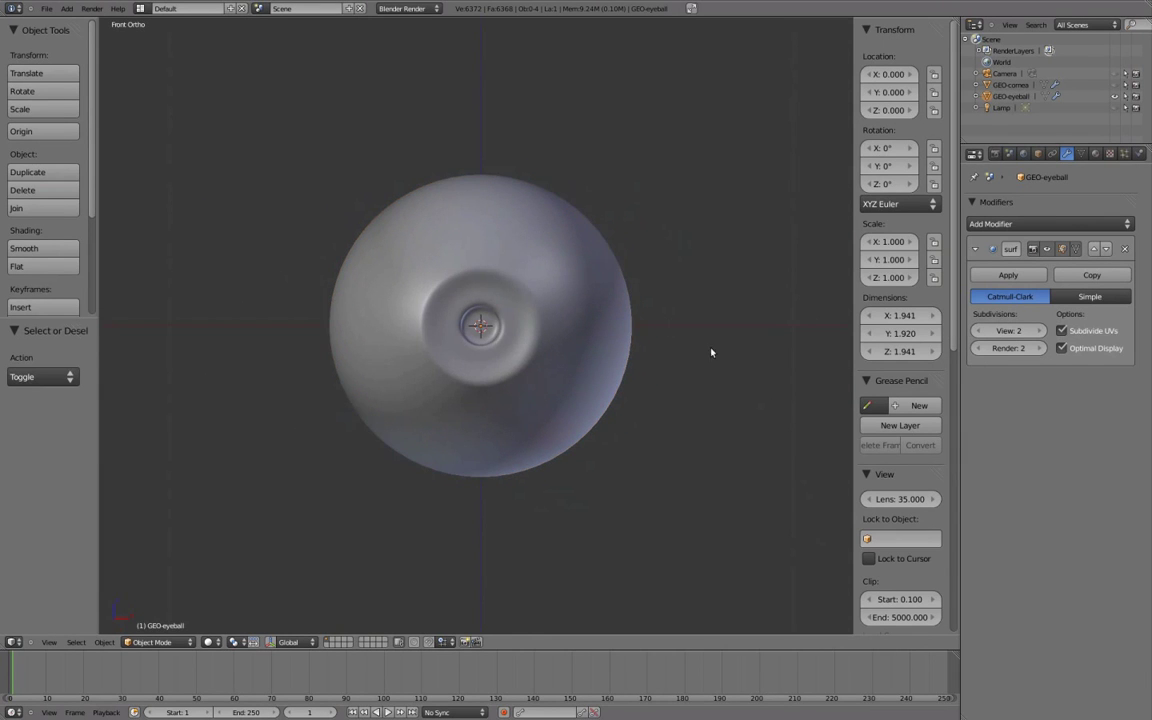
pyautogui.moveTo(761, 399); pyautogui.dragTo(793, 445, button='middle')
pyautogui.press('KP_4')
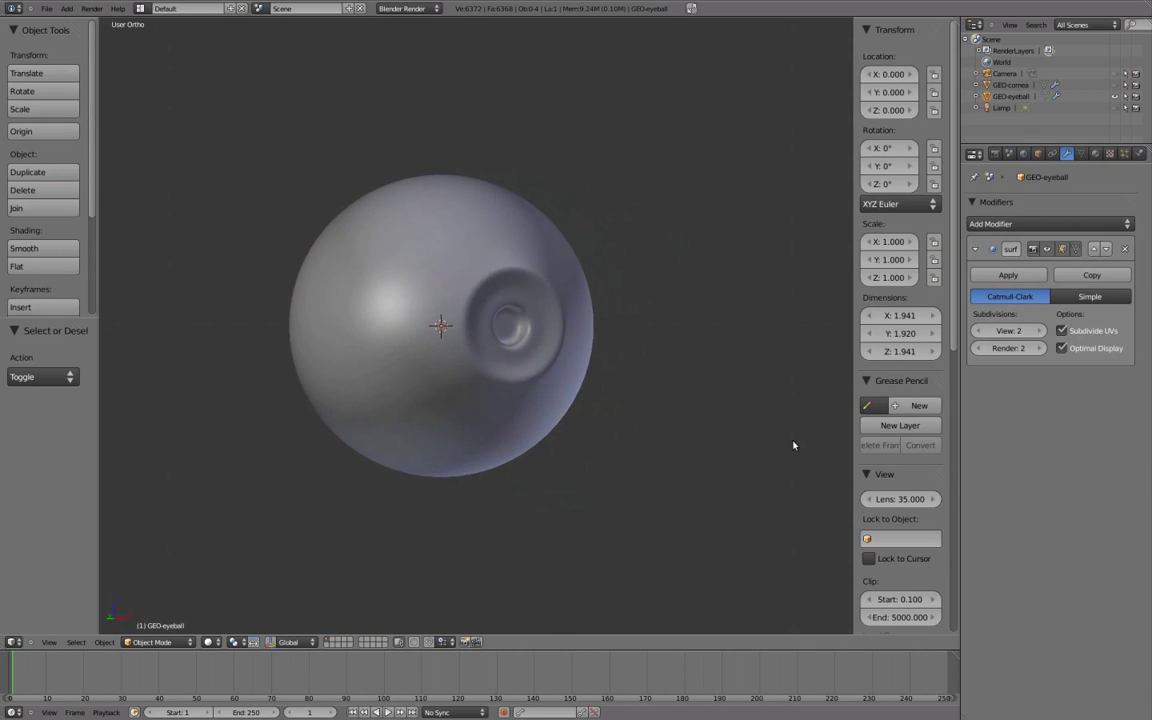
pyautogui.press('KP_6')
pyautogui.press('KP_6')
pyautogui.press('KP_6')
pyautogui.press('KP_6')
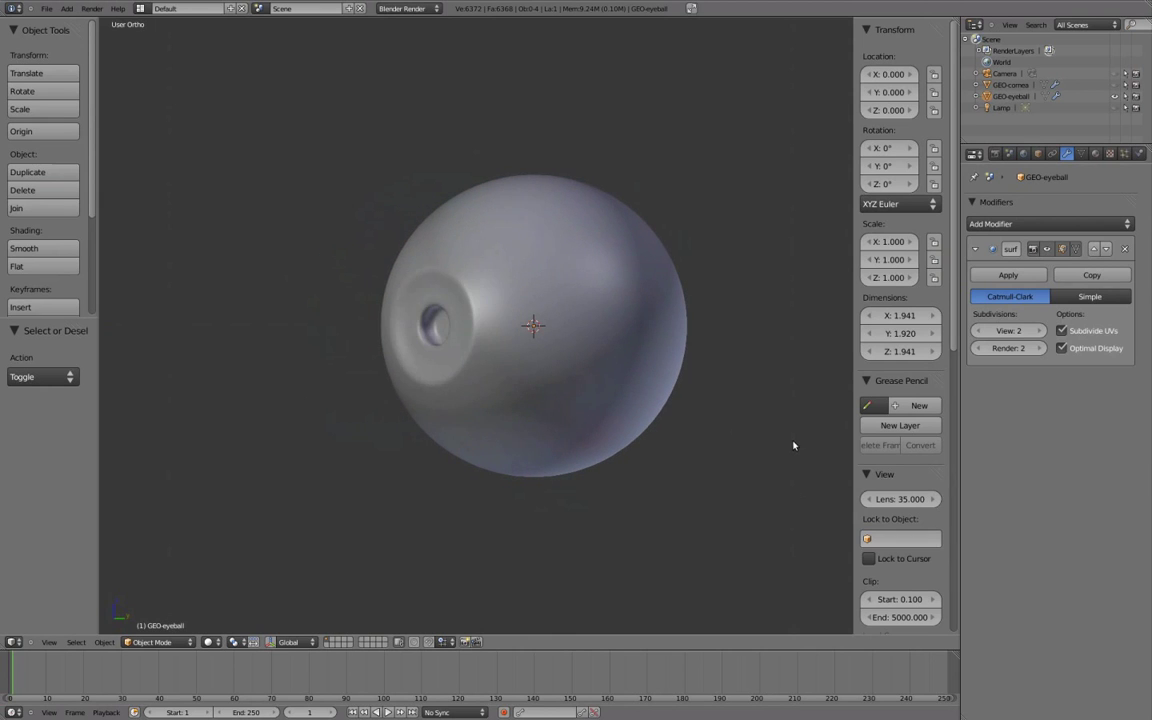
pyautogui.press('KP_4')
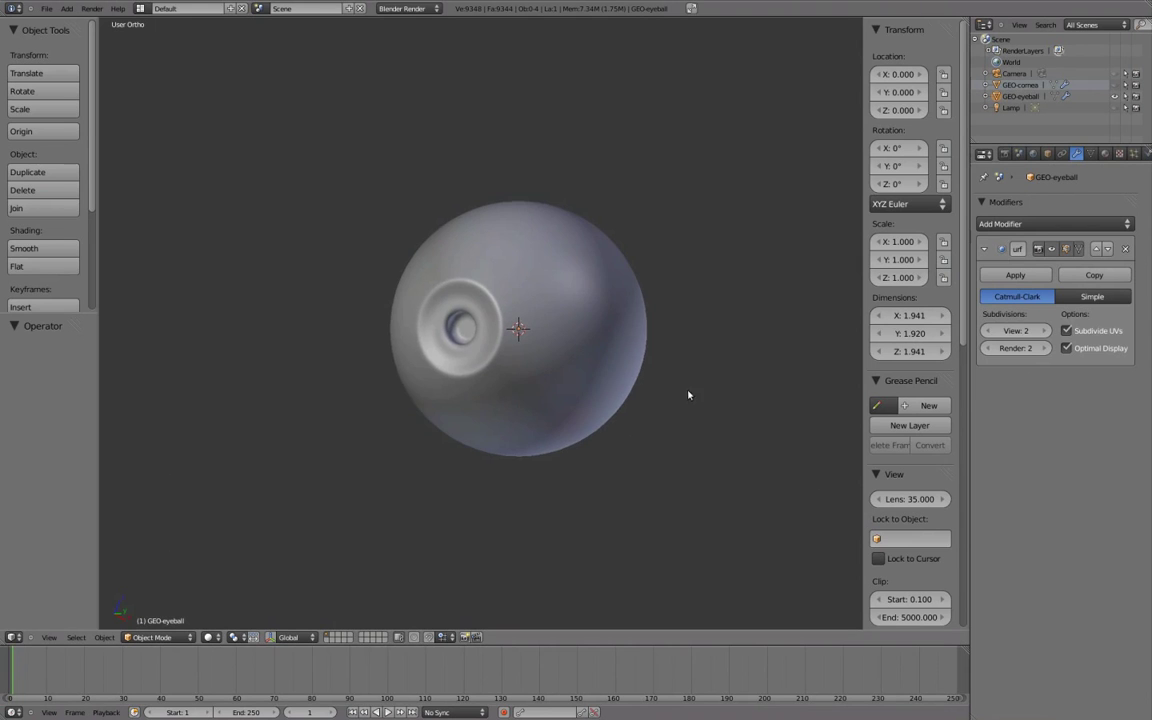
# - Make GEO-cornea visible again around the eyeball in a wireframe view from the right
pyautogui.moveTo(698, 400)
pyautogui.mouseDown(button='middle')
pyautogui.moveTo(575, 352)
pyautogui.moveTo(615, 322)
pyautogui.moveTo(603, 316)
pyautogui.mouseUp(button='middle')
pyautogui.press('KP_6')
pyautogui.press('KP_3')
pyautogui.press('z')
pyautogui.scroll(2, 603, 316)
pyautogui.keyDown('shift'); pyautogui.moveTo(714, 311); pyautogui.dragTo(686, 314, button='middle'); pyautogui.keyUp('shift')
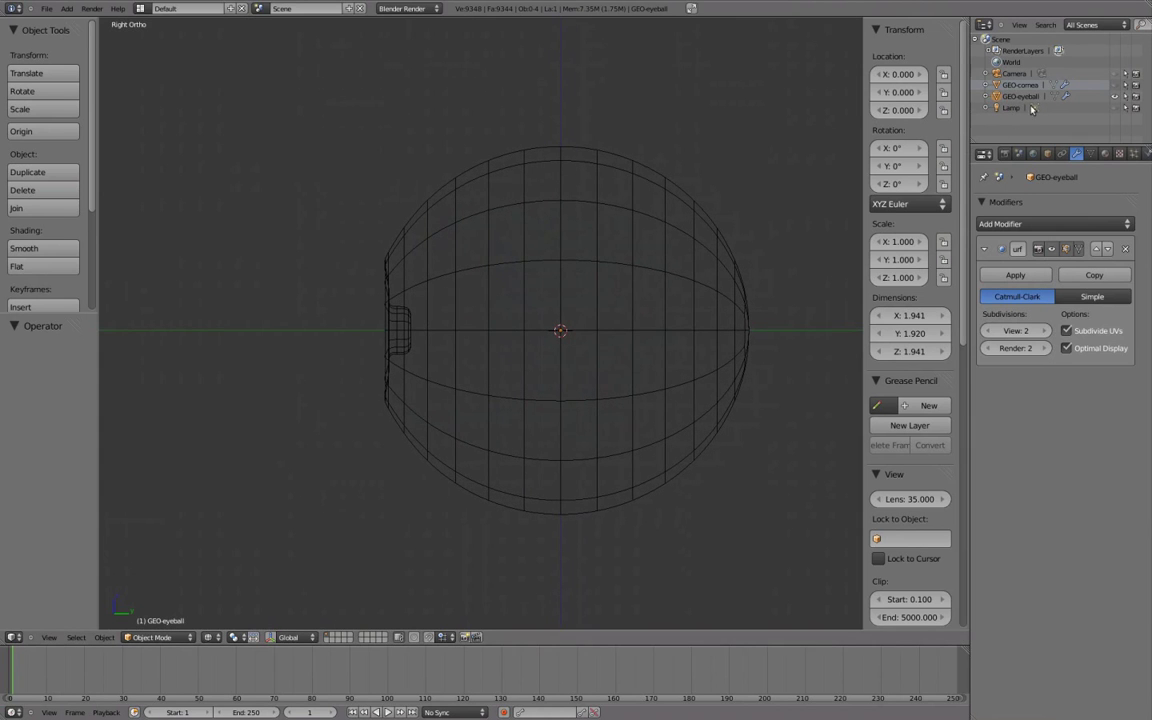
pyautogui.click(1115, 85)
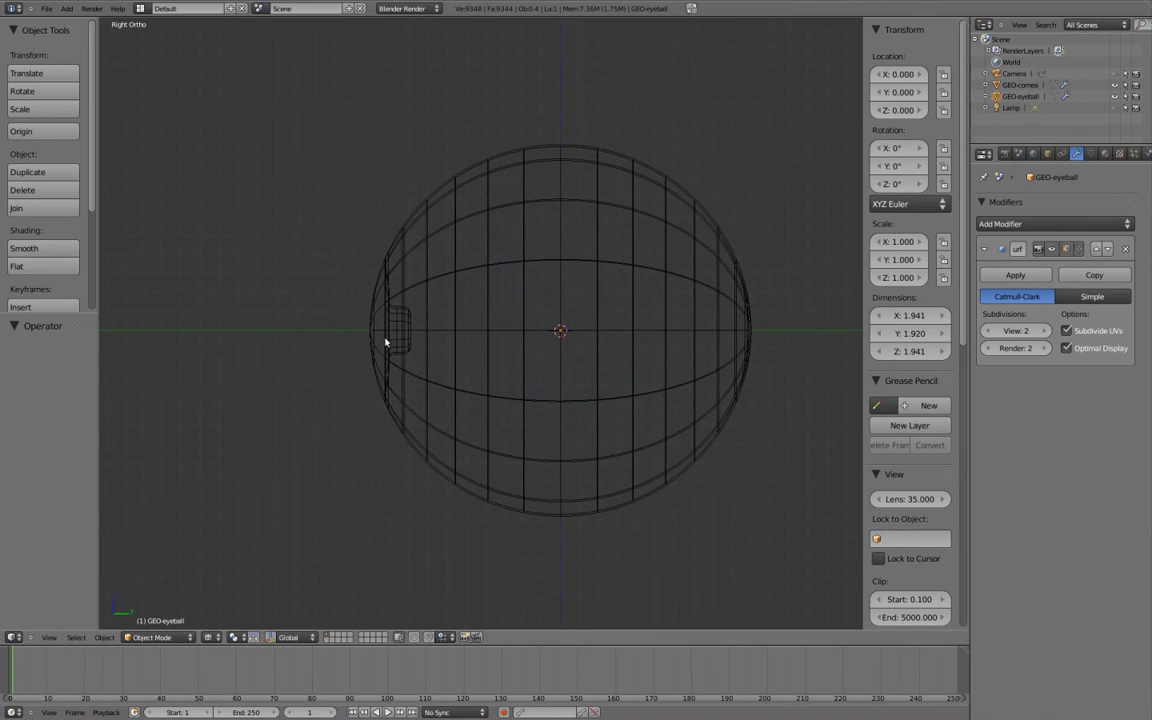
# - Duplicate GEO-cornea, leaving the copy in the same place
pyautogui.rightClick(595, 309)
pyautogui.scroll(1, 560, 312)
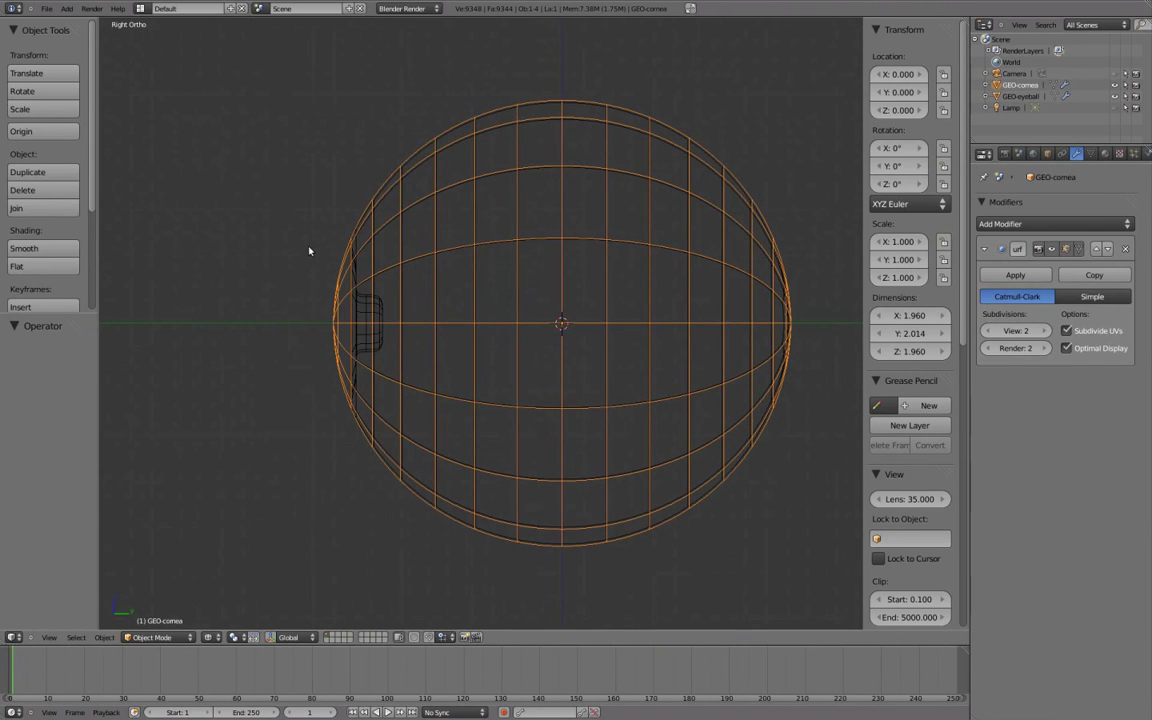
pyautogui.hotkey('shift', 'd')
pyautogui.scroll(1, 302, 320)
pyautogui.click(311, 308)
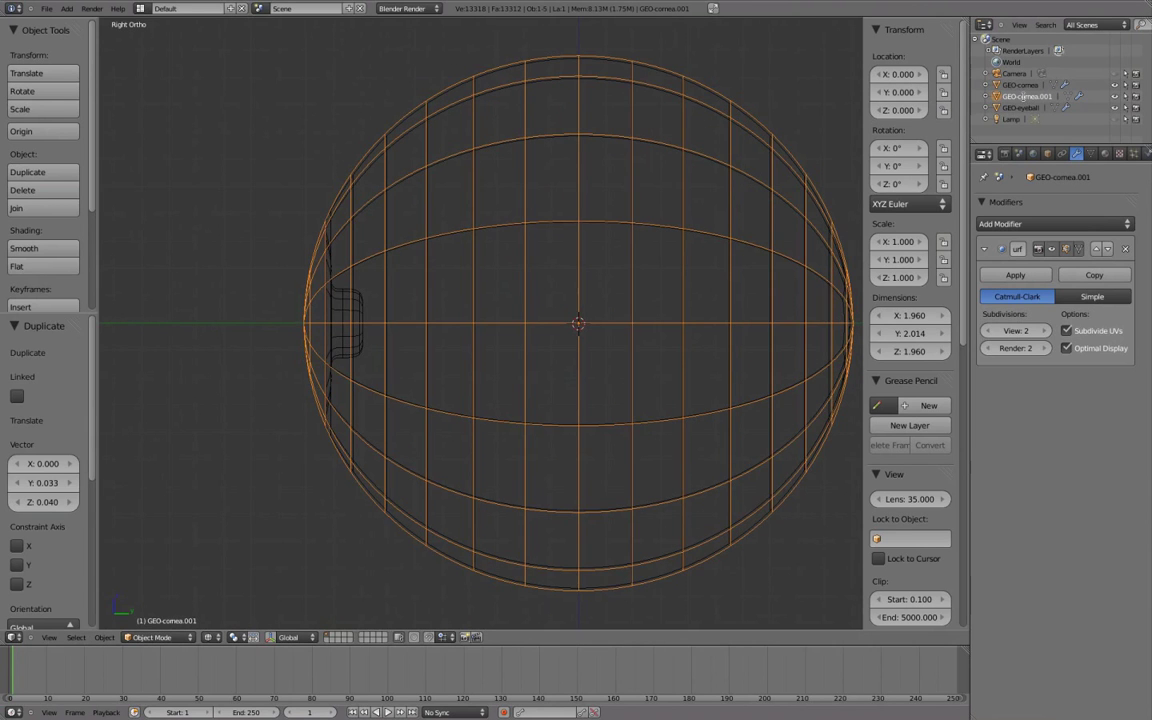
# - Rename the cornea copy tmp and hide it
pyautogui.doubleClick(1025, 96)
pyautogui.press('Return')
pyautogui.press('h')
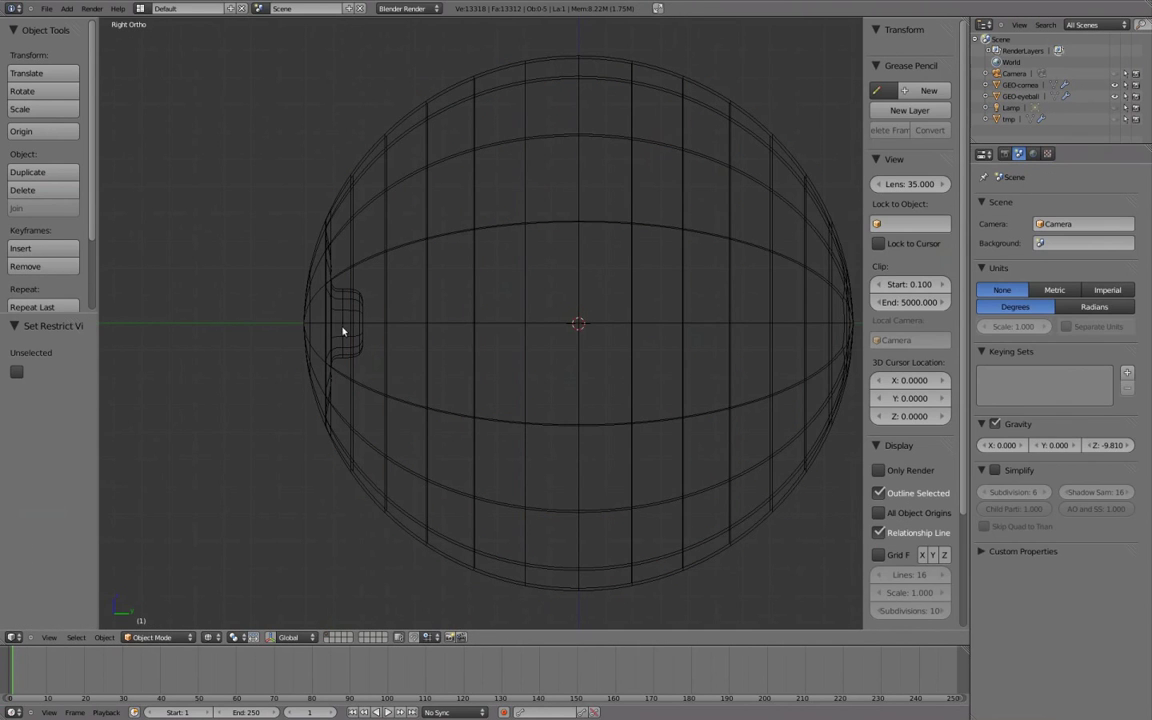
# - Open GEO-cornea in Edit Mode and compare its front rings with the eyeball's iris rim, with nothing selected
pyautogui.rightClick(312, 297)
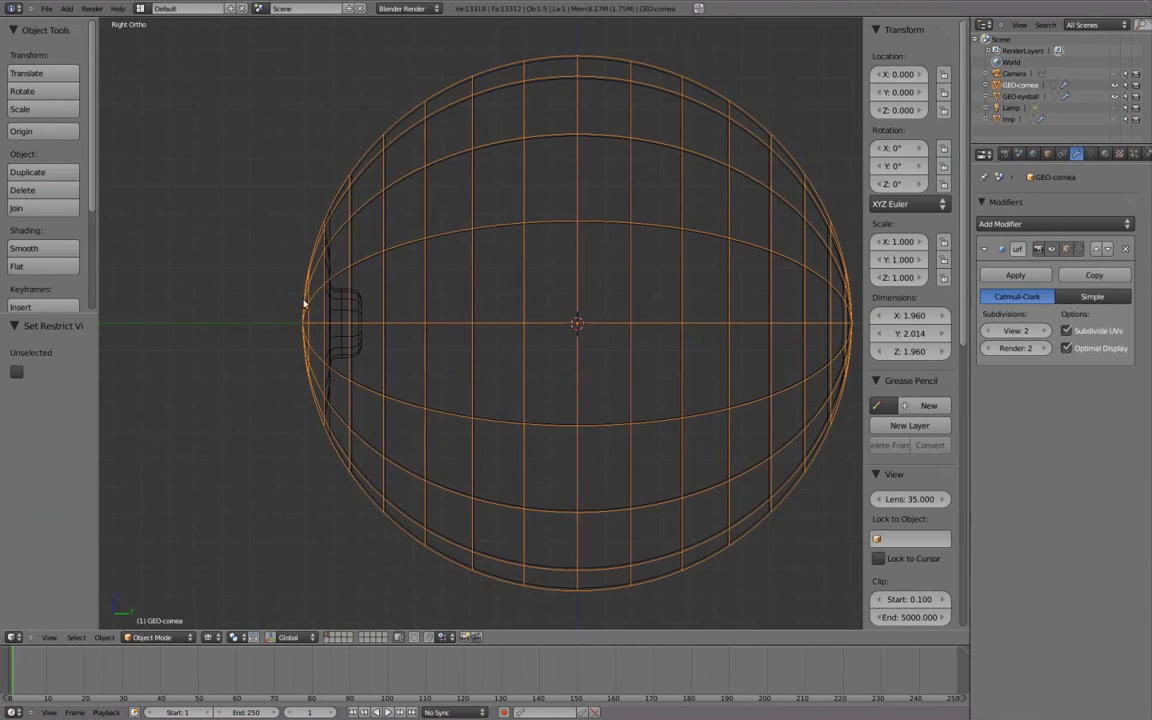
pyautogui.press('Tab')
pyautogui.rightClick(303, 320)
pyautogui.keyDown('shift'); pyautogui.moveTo(373, 290); pyautogui.dragTo(421, 280, button='middle'); pyautogui.keyUp('shift')
pyautogui.scroll(2, 421, 280)
pyautogui.moveTo(301, 207); pyautogui.dragTo(375, 225, button='middle')
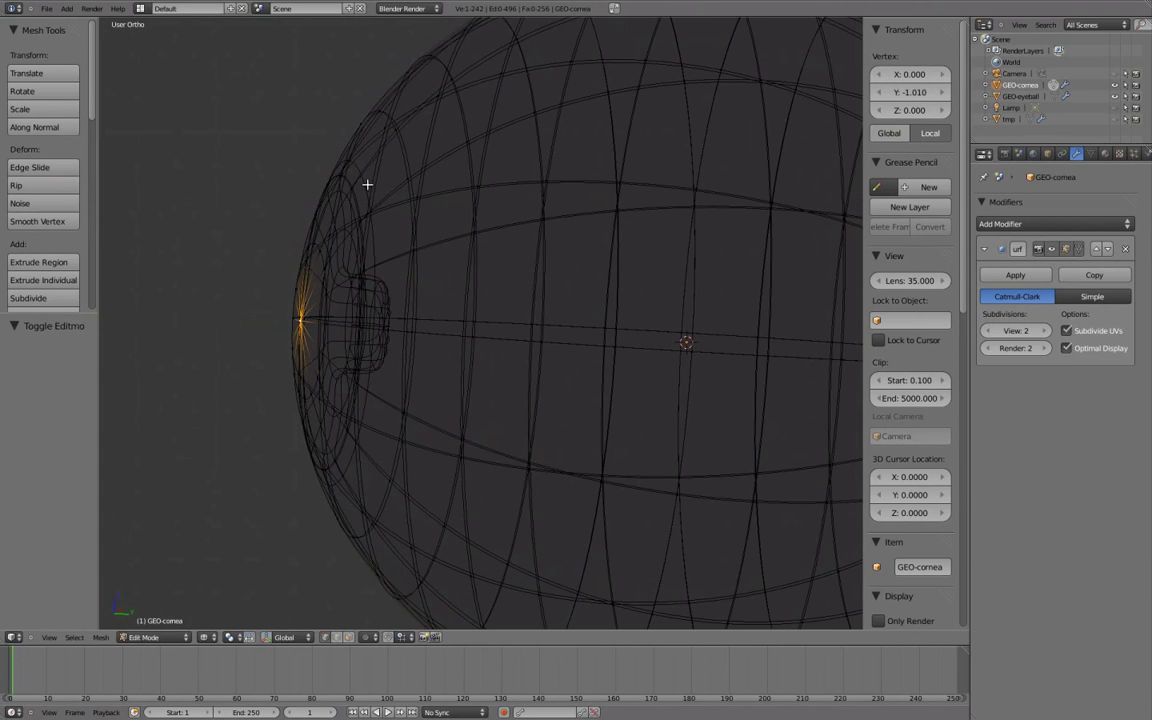
pyautogui.press('z')
pyautogui.press('a')
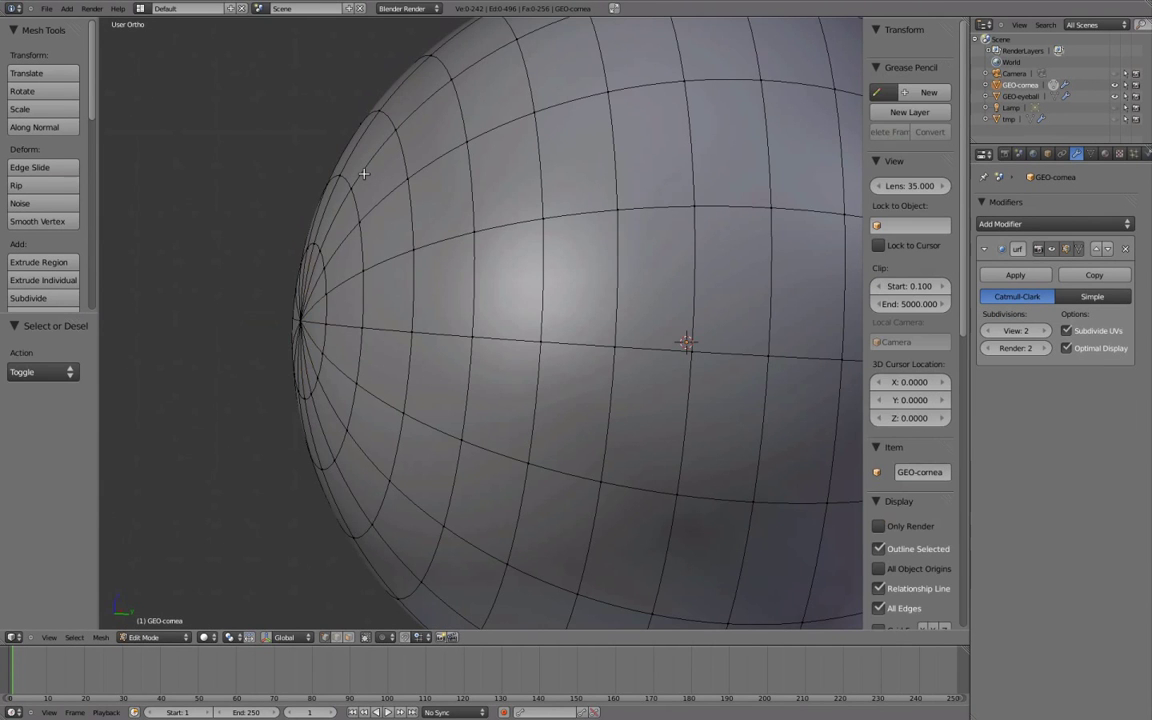
pyautogui.moveTo(363, 172); pyautogui.dragTo(350, 190, button='middle')
pyautogui.press('z')
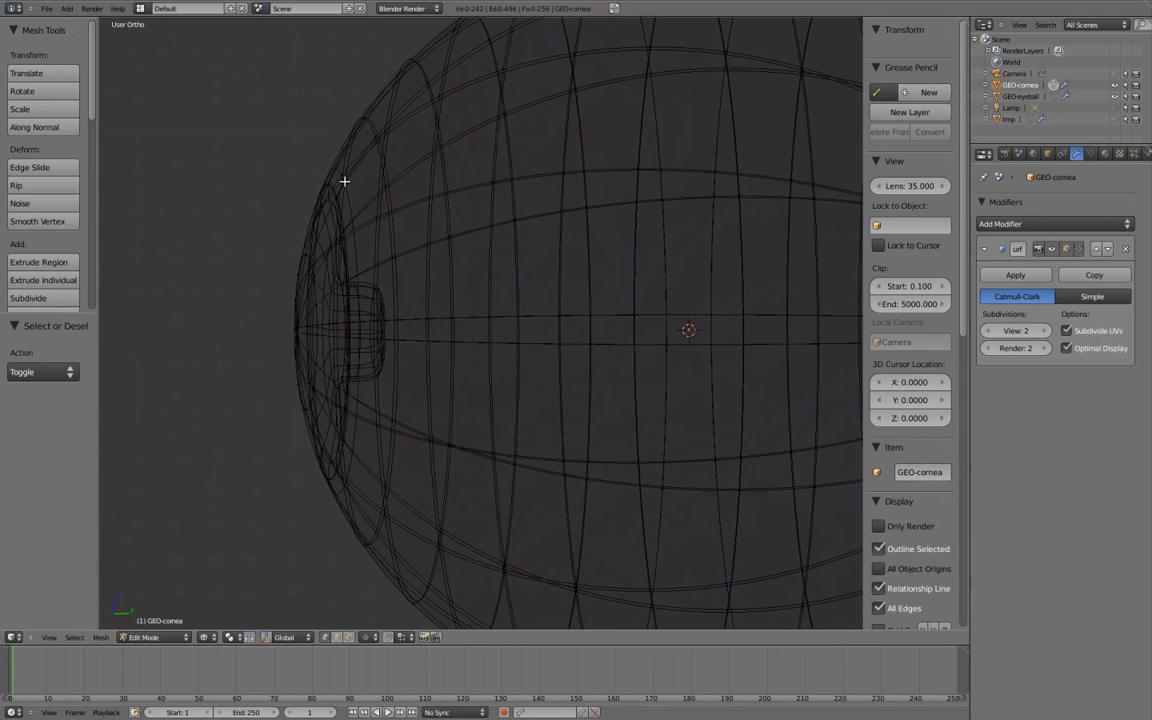
# - Add an edge loop between the second and third rings around the cornea's front pole, slid close to the second ring
pyautogui.press('z')
pyautogui.hotkey('ctrl', 'r')
pyautogui.click(344, 182)
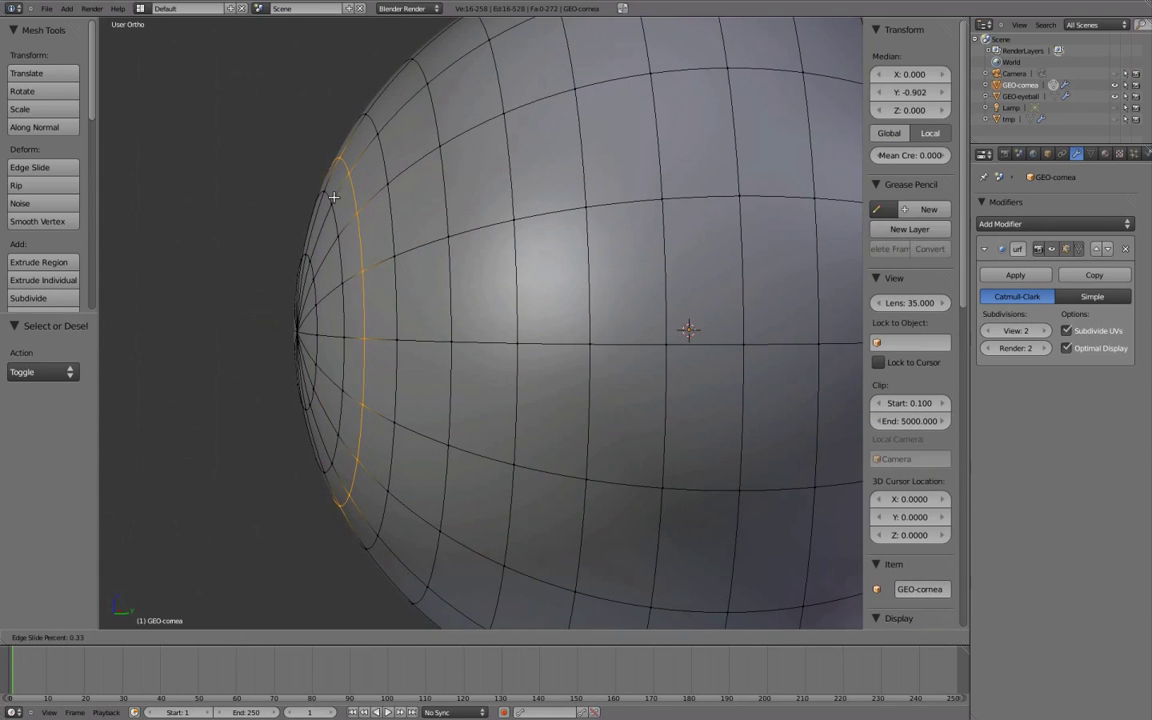
pyautogui.click(318, 208)
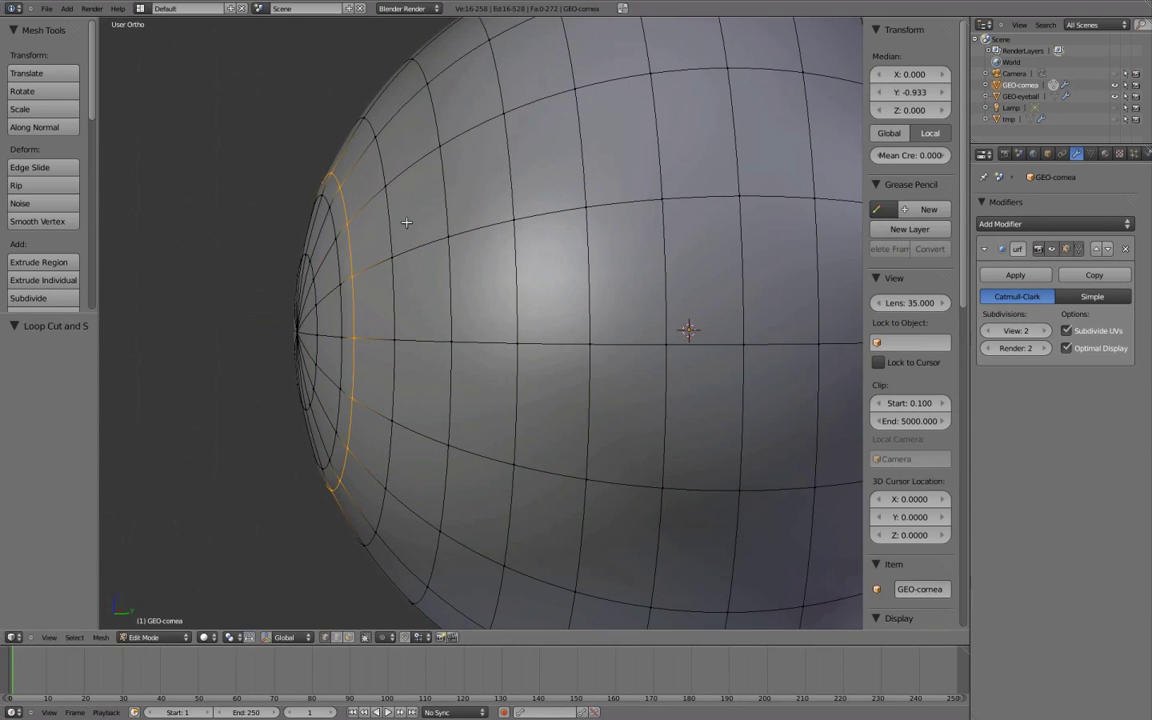
# - Examine the new cornea loop and the ring in front of it in side-view wireframe, and the cornea's shading in Object Mode
pyautogui.press('z')
pyautogui.press('KP_3')
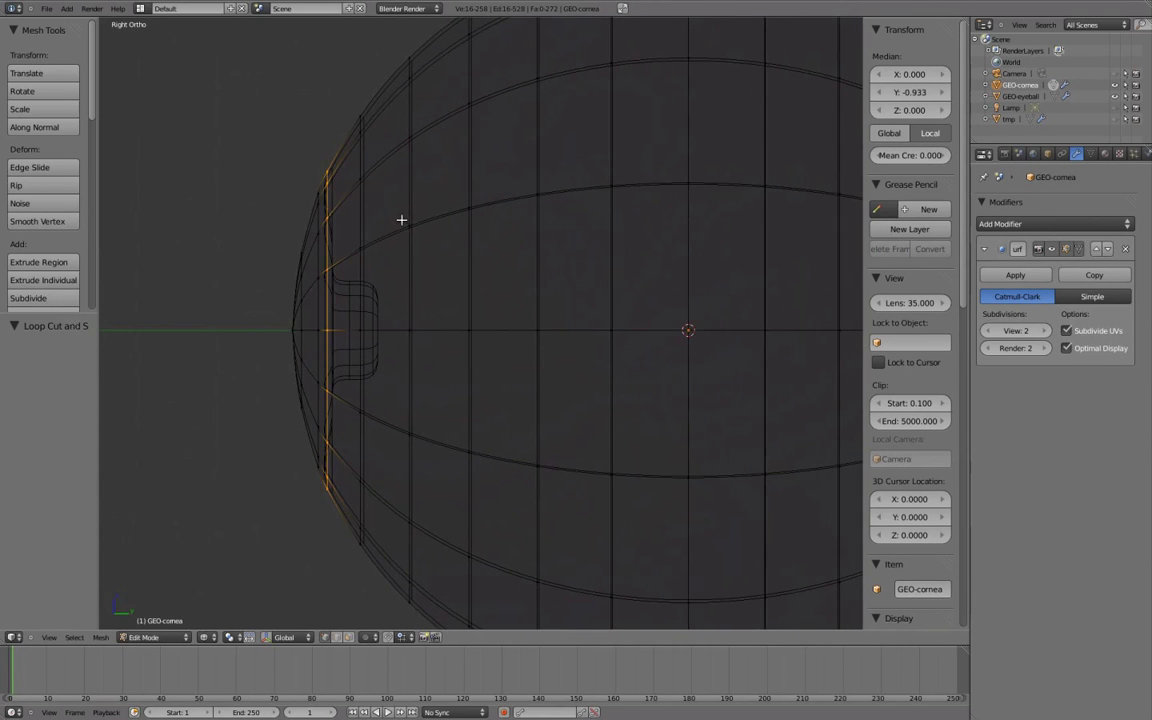
pyautogui.keyDown('shift'); pyautogui.moveTo(364, 235); pyautogui.dragTo(385, 239, button='middle'); pyautogui.keyUp('shift')
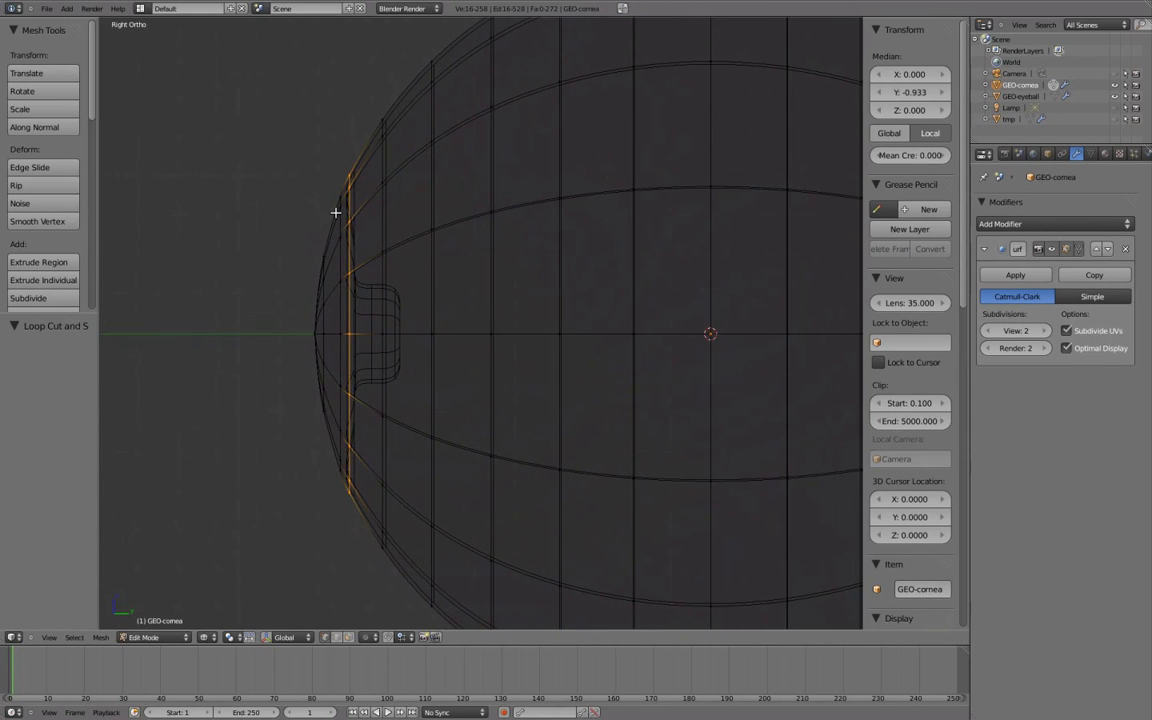
pyautogui.press('a')
pyautogui.keyDown('alt'); pyautogui.click(344, 207); pyautogui.keyUp('alt')
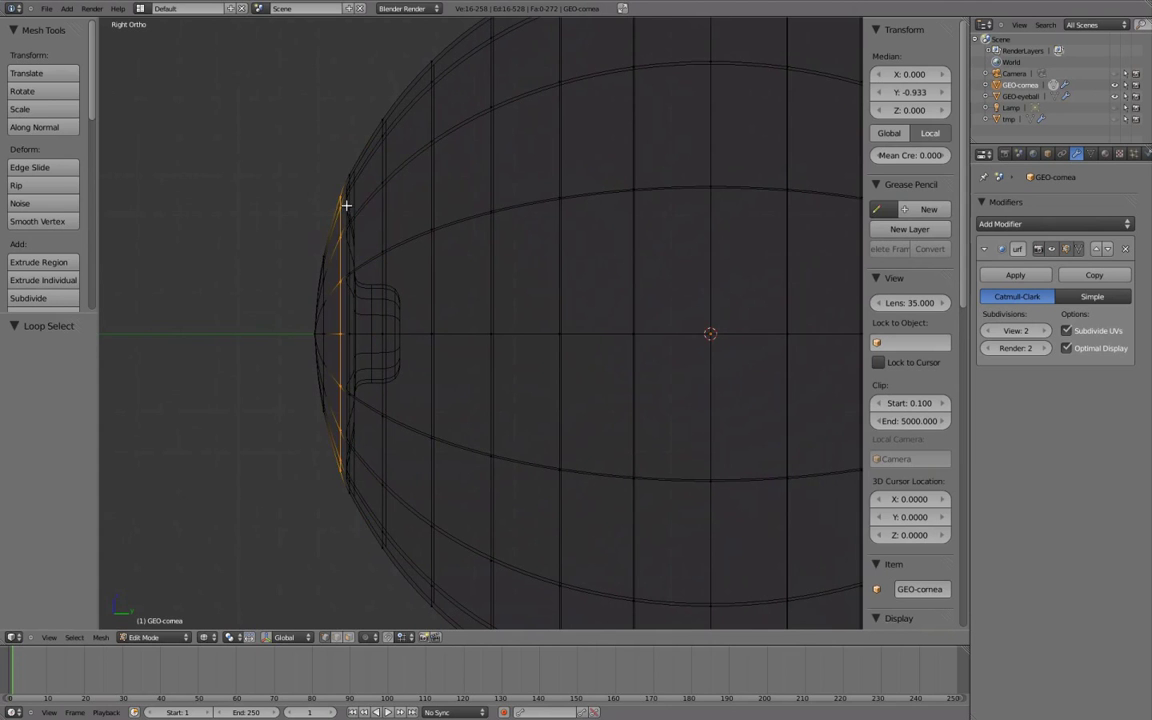
pyautogui.keyDown('alt'); pyautogui.keyDown('shift'); pyautogui.click(346, 205); pyautogui.keyUp('shift'); pyautogui.keyUp('alt')
pyautogui.moveTo(546, 265)
pyautogui.keyDown('shift'); pyautogui.mouseDown(button='middle')
pyautogui.moveTo(483, 319)
pyautogui.moveTo(663, 316)
pyautogui.moveTo(489, 319)
pyautogui.mouseUp(button='middle'); pyautogui.keyUp('shift')
pyautogui.press('z')
pyautogui.press('Tab')
pyautogui.scroll(-3, 452, 300)
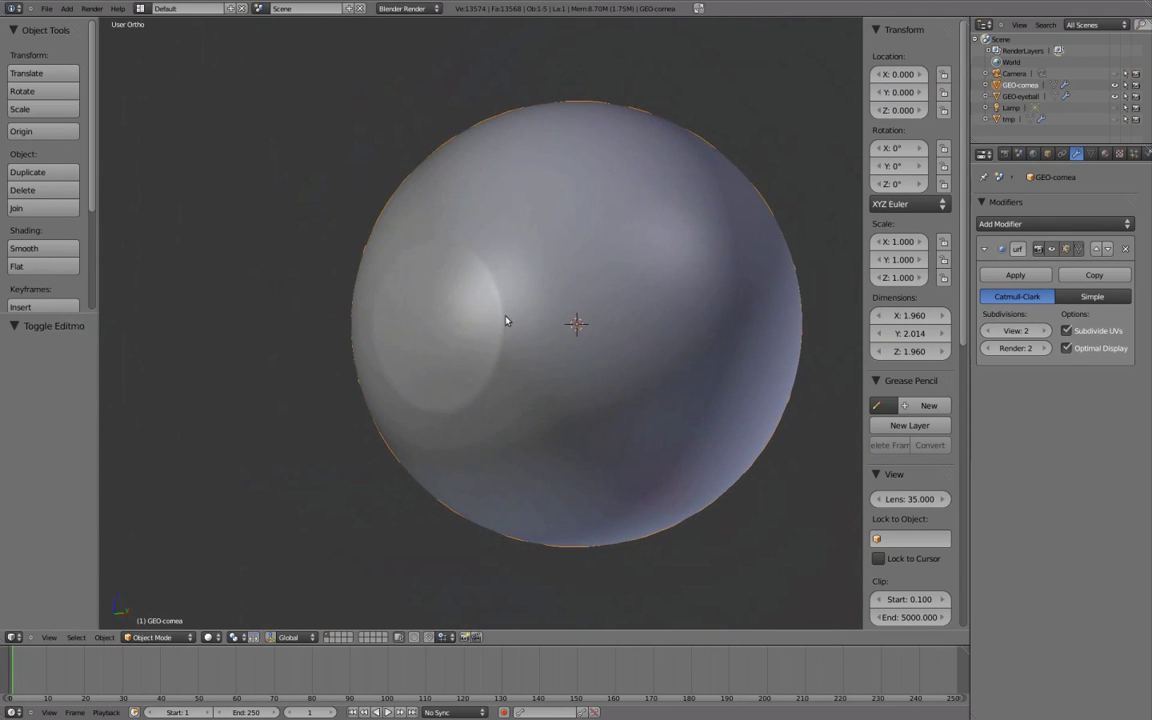
# - Select the cornea's front pole vertex in Edit Mode, in a wireframe view from the right
pyautogui.press('Tab')
pyautogui.press('KP_3')
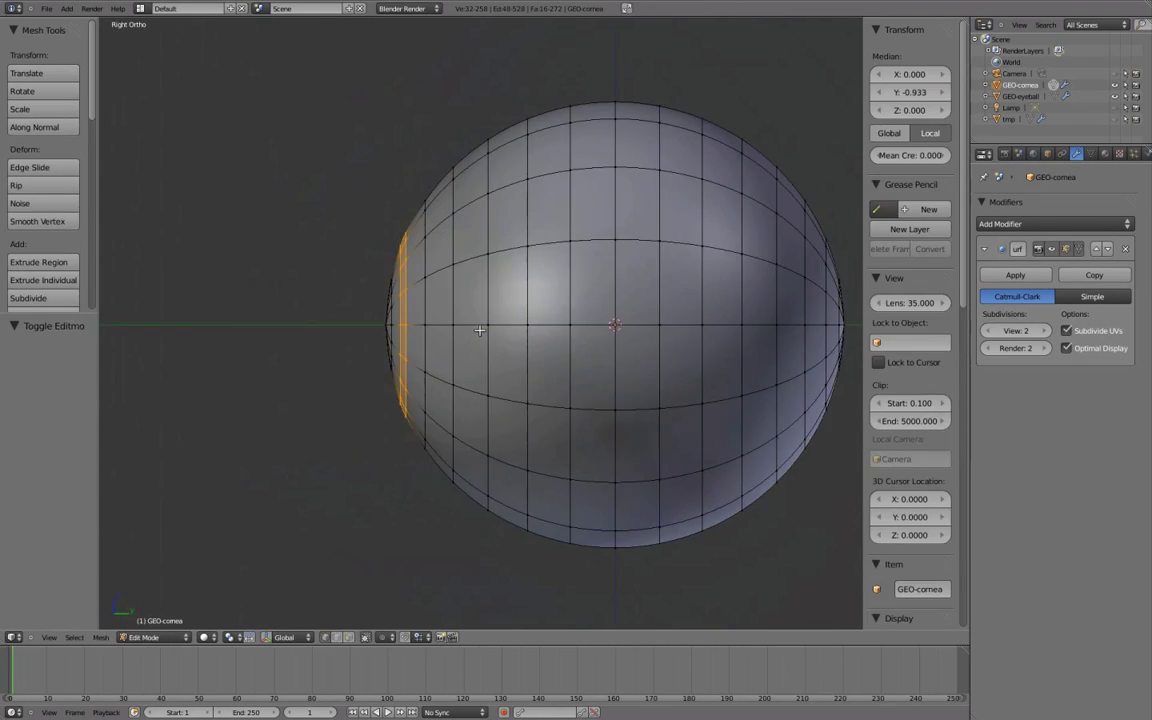
pyautogui.scroll(3, 432, 329)
pyautogui.keyDown('shift'); pyautogui.moveTo(338, 339); pyautogui.dragTo(469, 350, button='middle'); pyautogui.keyUp('shift')
pyautogui.press('z')
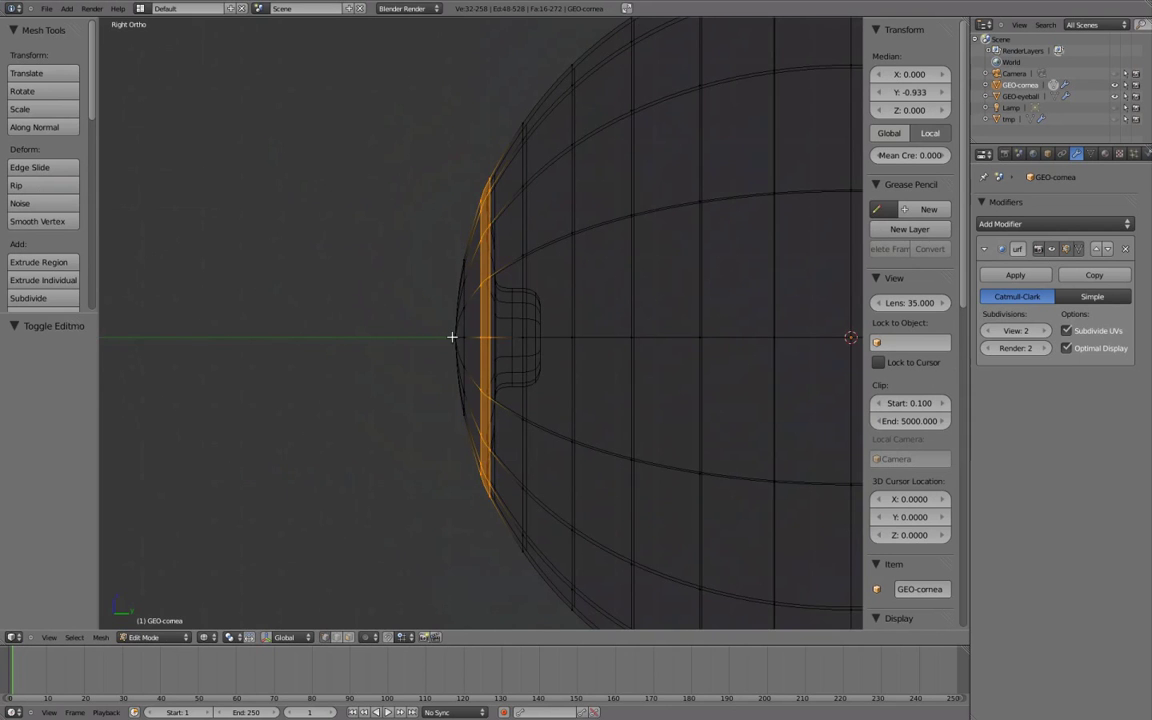
pyautogui.rightClick(438, 435)
# - Try moving the front pole vertex alone about 0.08 outward along Y, and undo the move
pyautogui.press('g')
pyautogui.press('y')
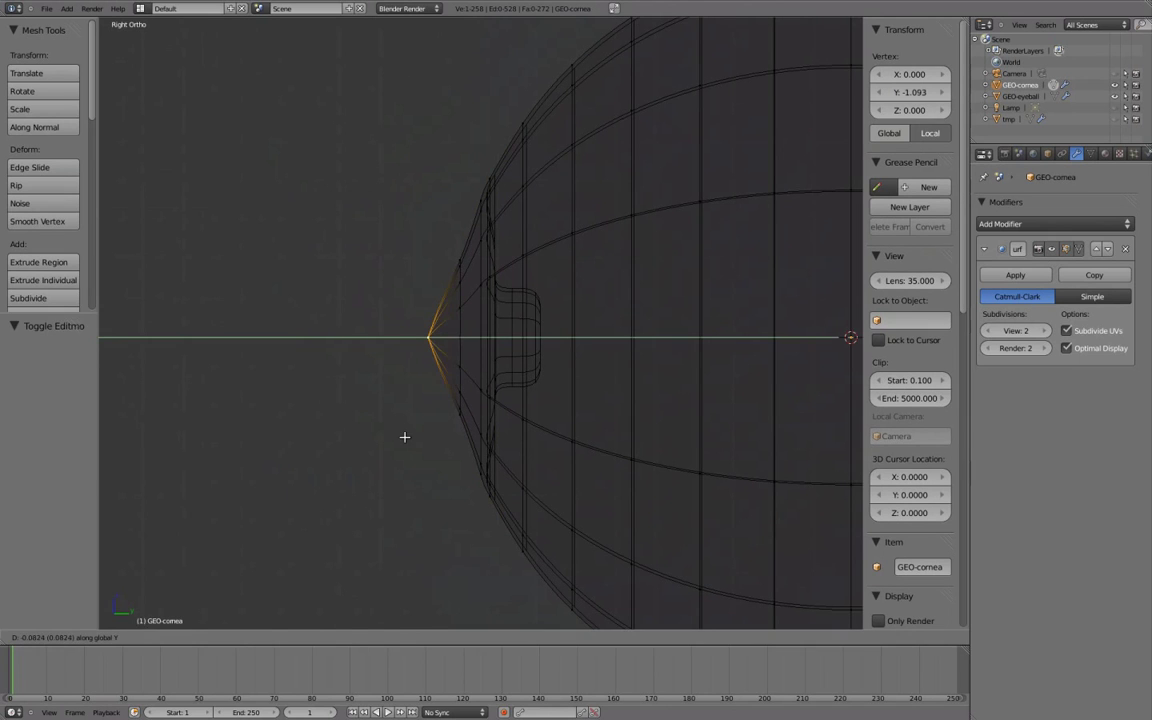
pyautogui.click(404, 437)
pyautogui.hotkey('ctrl', 'z')
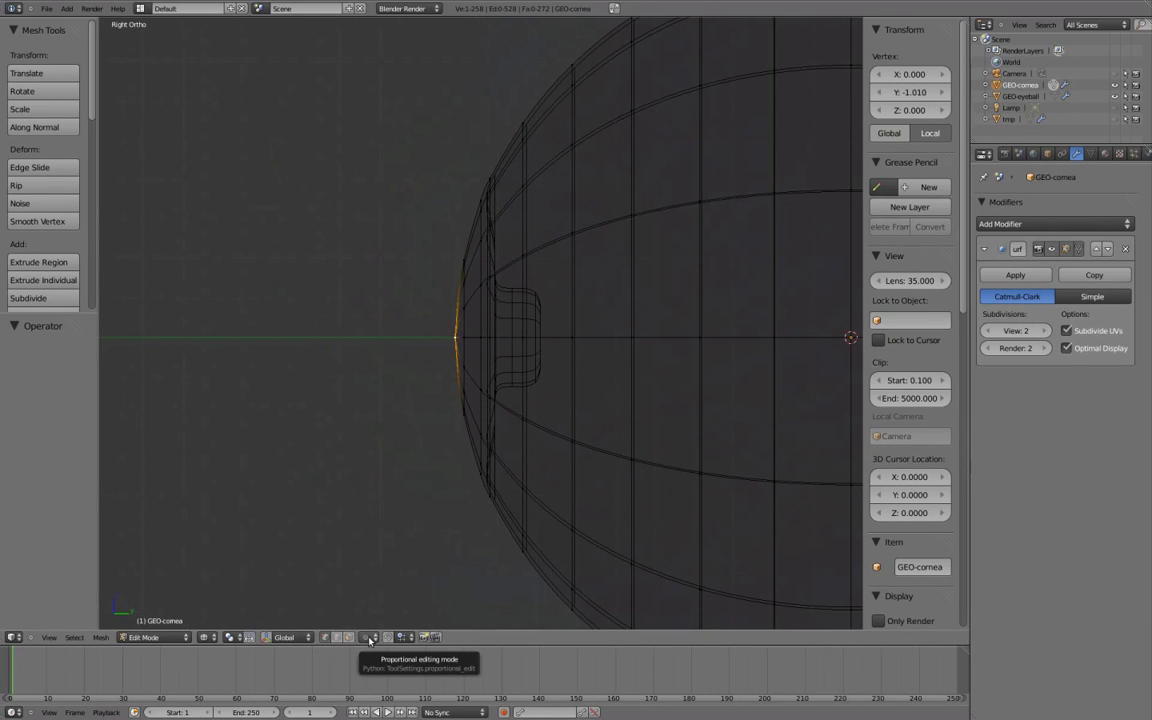
# - Enable proportional editing and move the cornea's front pole vertex about 0.063 outward along Y with a proportional size of about 0.62
pyautogui.click(374, 639)
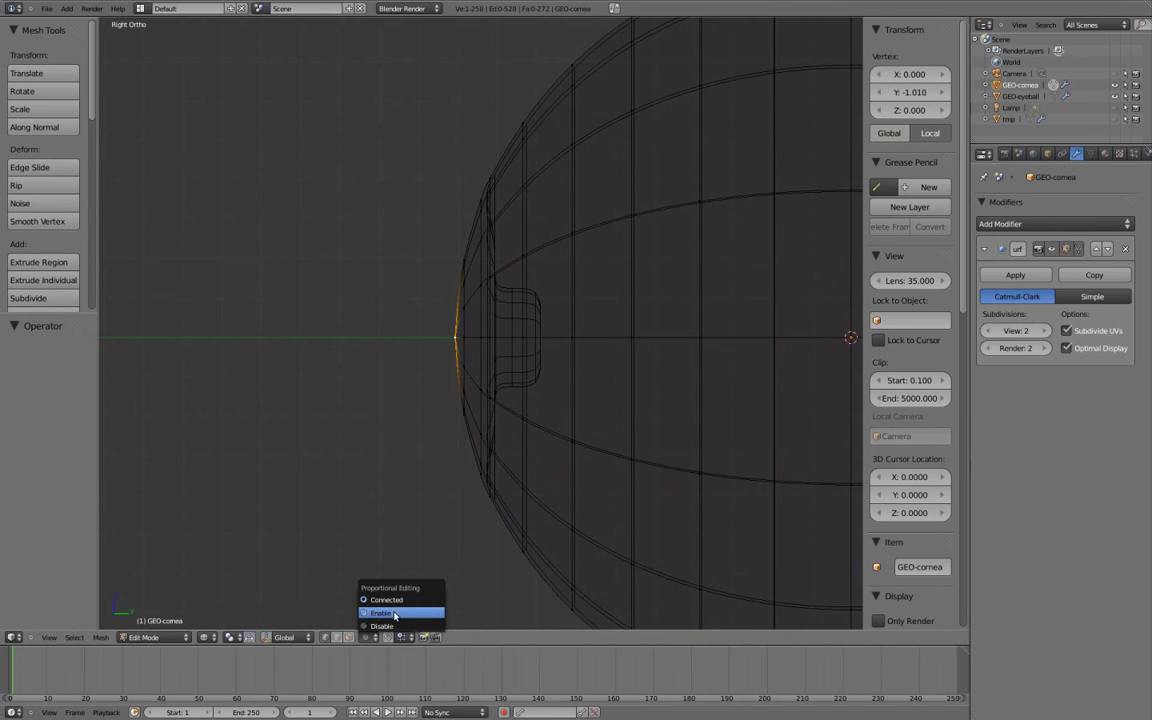
pyautogui.click(413, 614)
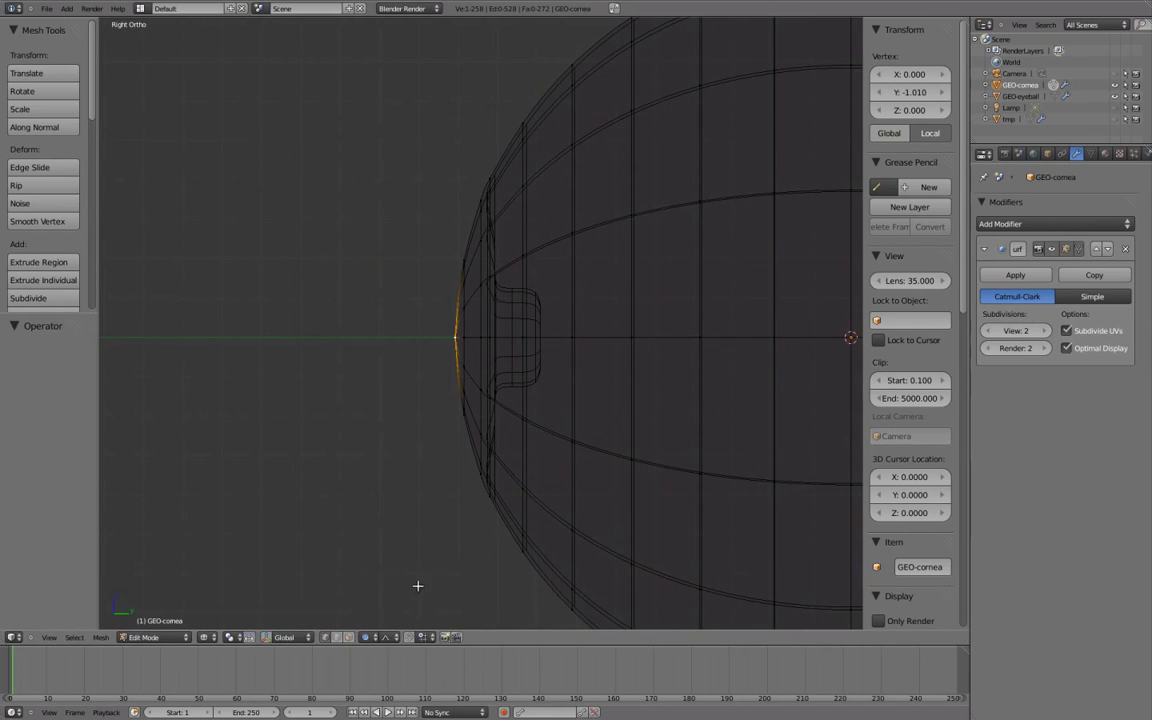
pyautogui.press('g')
pyautogui.scroll(2, 470, 435)
pyautogui.scroll(-5, 428, 433)
pyautogui.scroll(5, 428, 433)
pyautogui.scroll(3, 470, 434)
pyautogui.scroll(-2, 470, 434)
pyautogui.click(478, 430)
pyautogui.press('g')
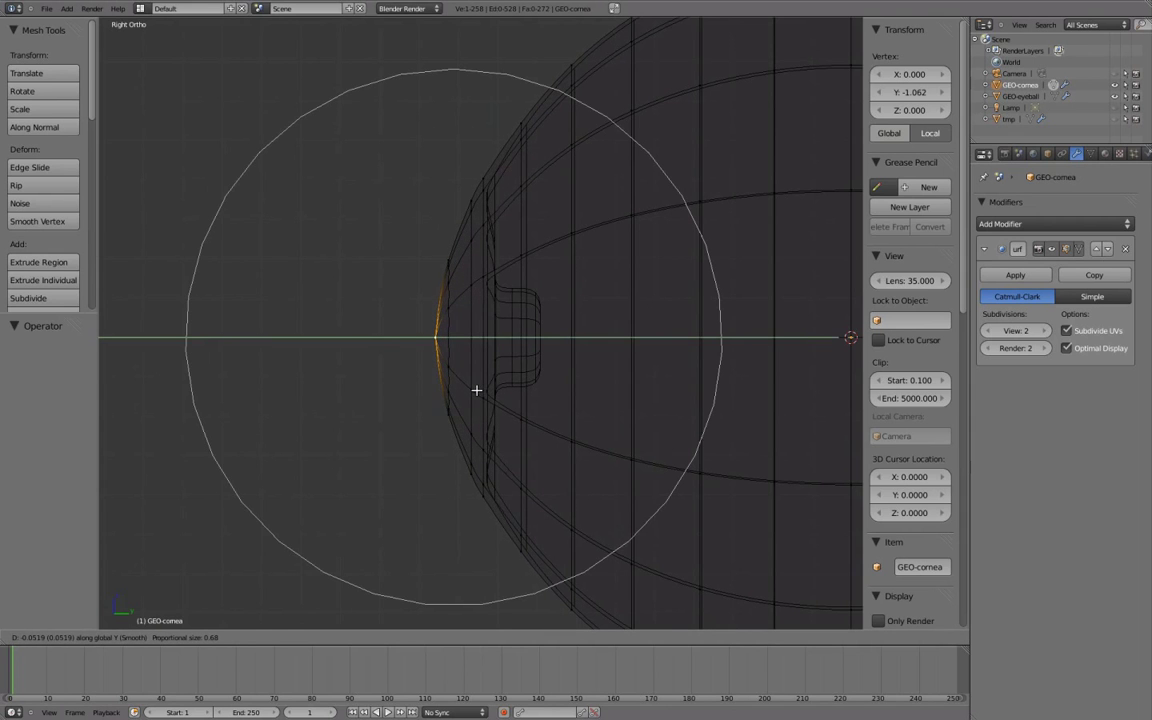
pyautogui.scroll(1, 476, 390)
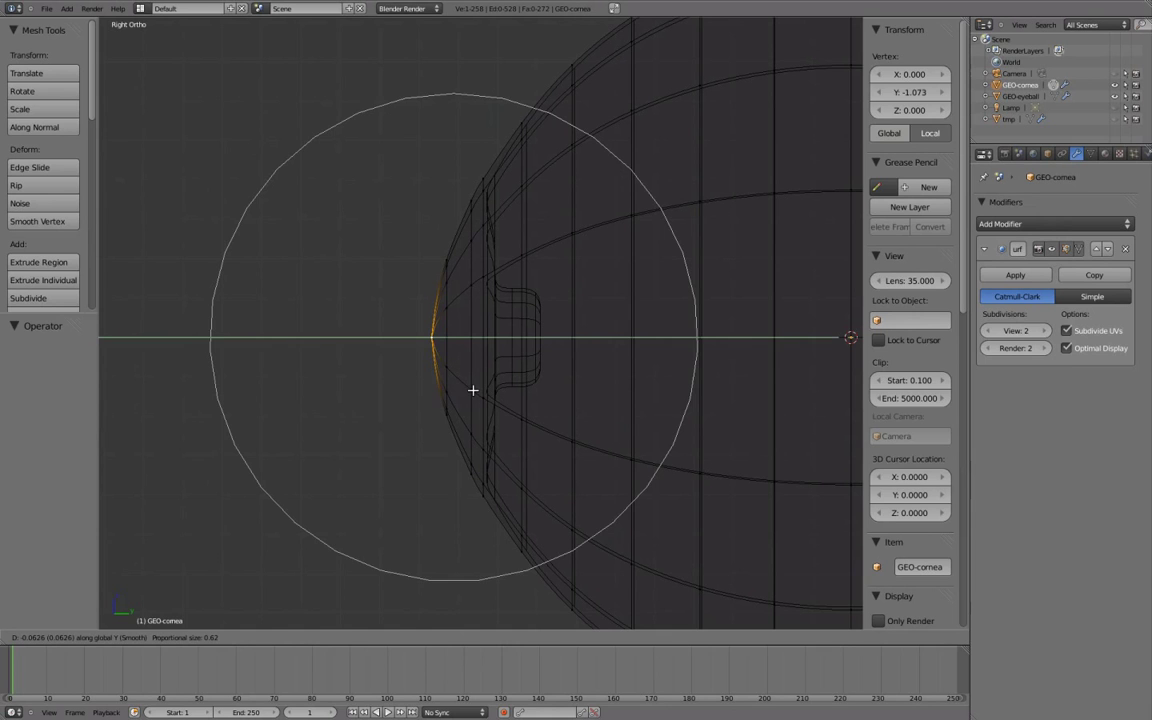
pyautogui.click(473, 390)
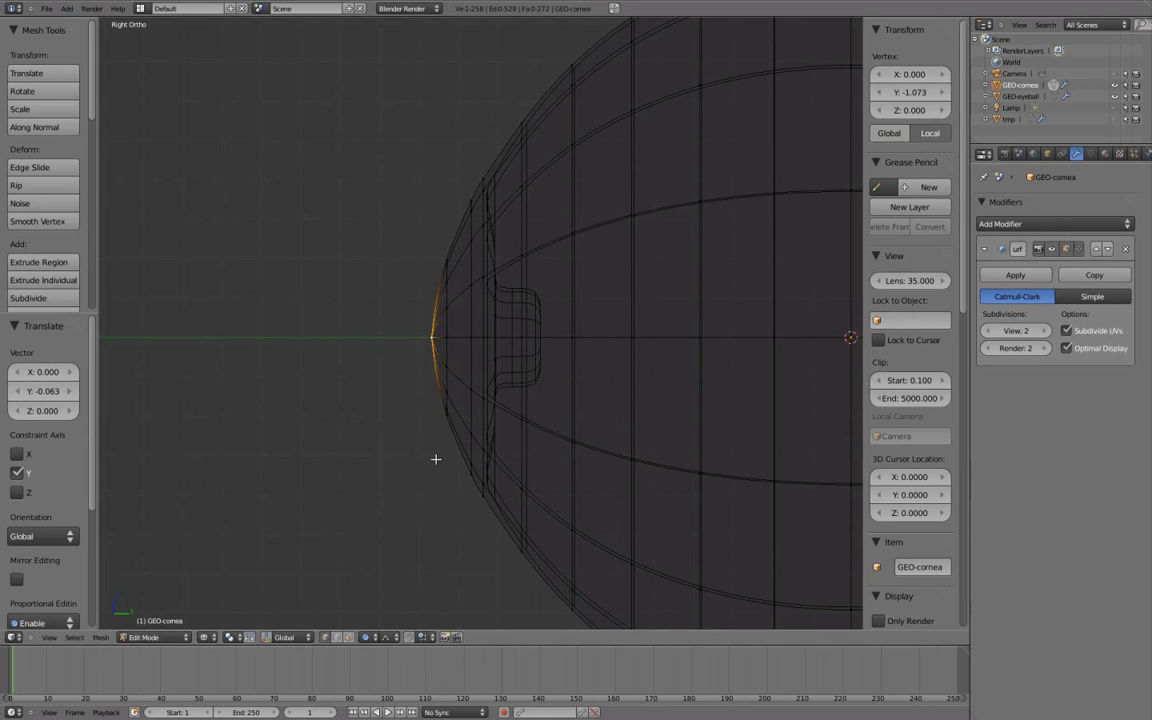
pyautogui.click(376, 637)
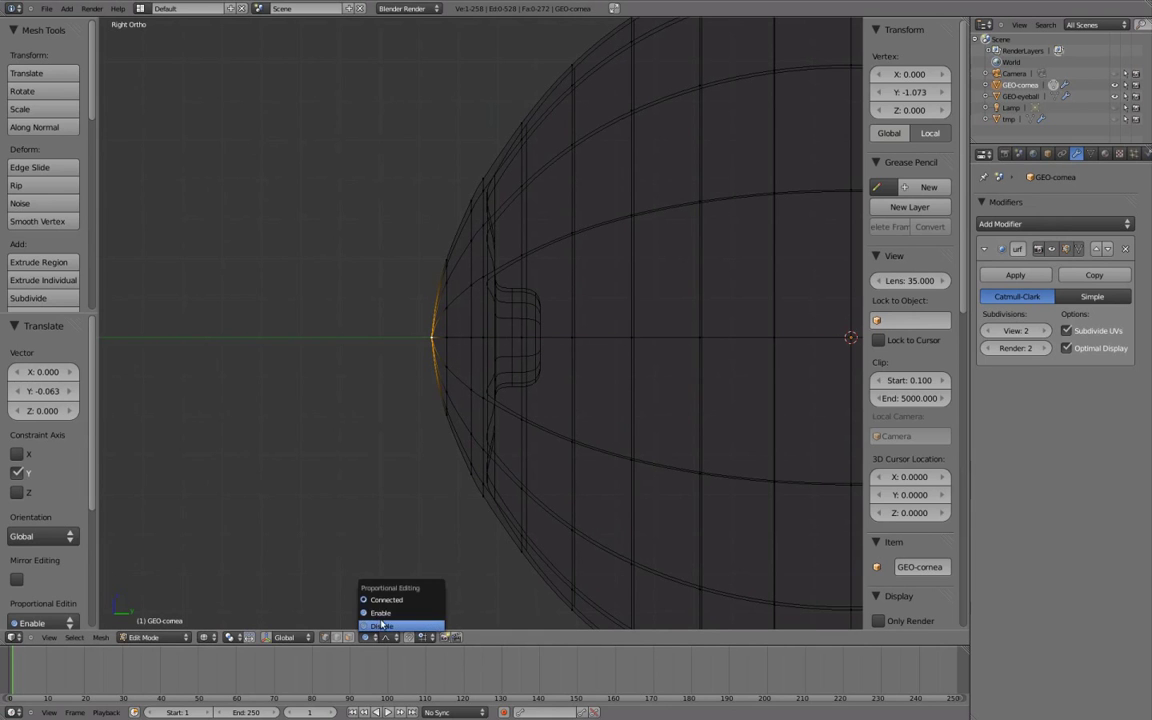
pyautogui.click(388, 627)
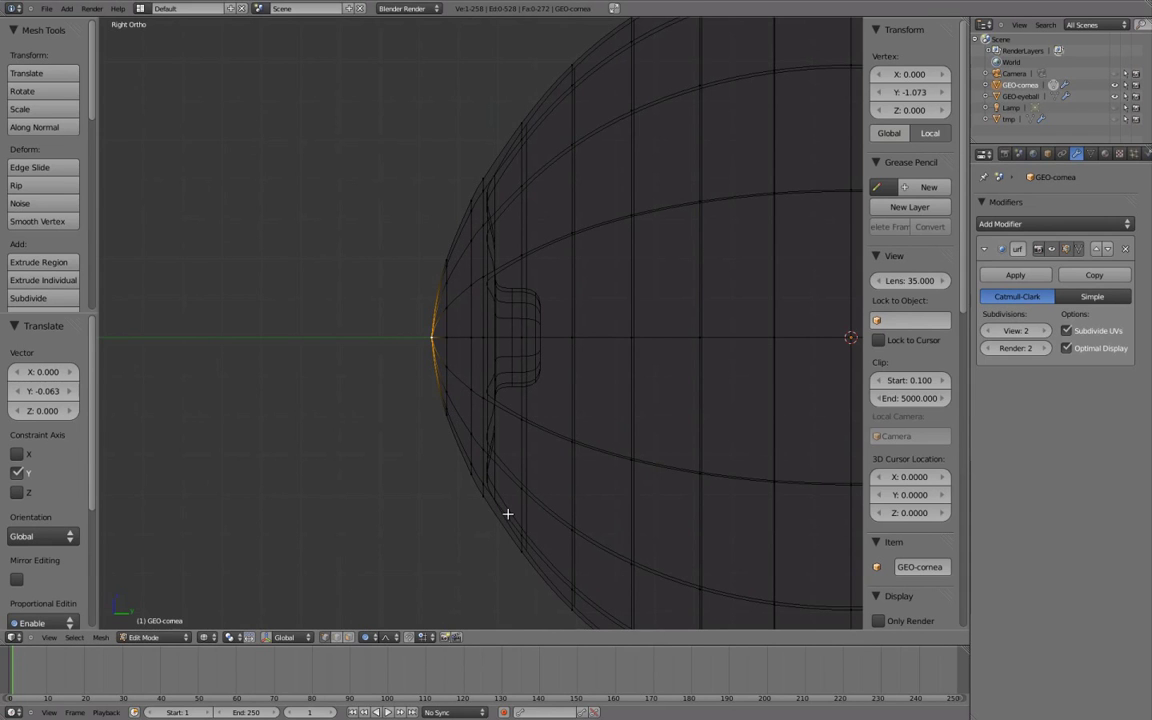
# - Examine the cornea's front bulge in solid shading from several angles in Object Mode
pyautogui.moveTo(460, 311); pyautogui.dragTo(568, 327, button='middle')
pyautogui.press('z')
pyautogui.press('Tab')
pyautogui.scroll(-3, 481, 337)
pyautogui.moveTo(481, 337); pyautogui.dragTo(483, 383, button='middle')
pyautogui.scroll(2, 483, 383)
# - In Edit Mode, cut a new edge loop between the two rings around the cornea's front pole, slid close to the innermost ring
pyautogui.press('Tab')
pyautogui.press('a')
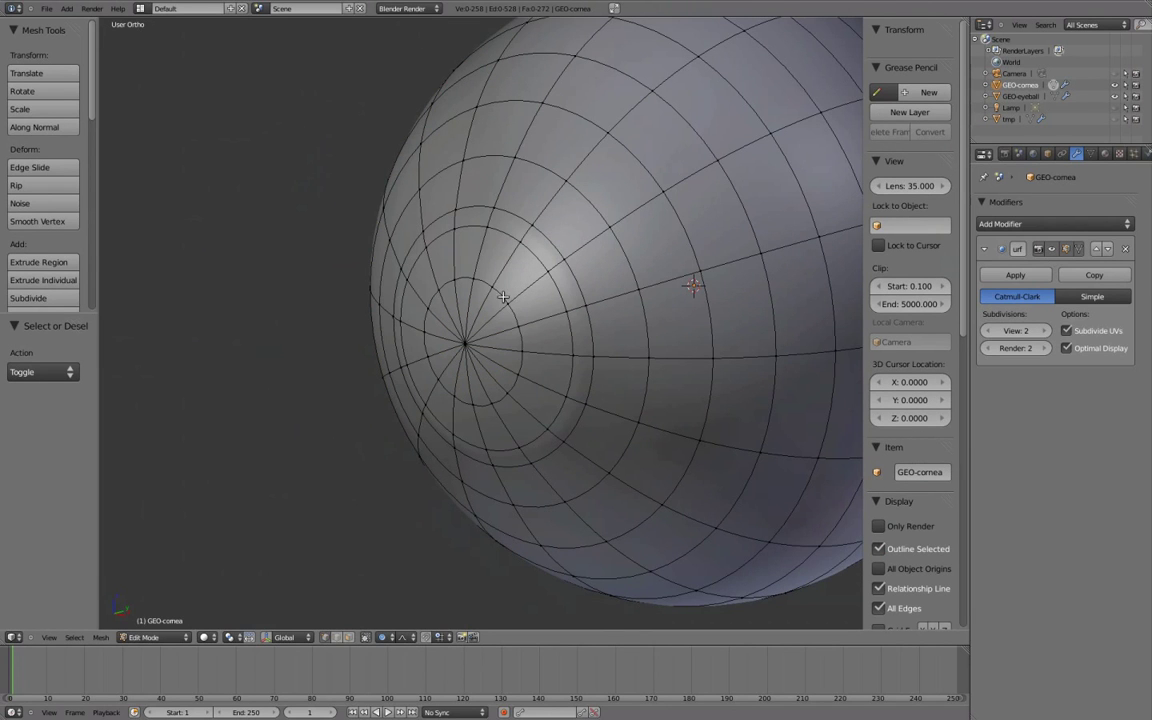
pyautogui.hotkey('ctrl', 'r')
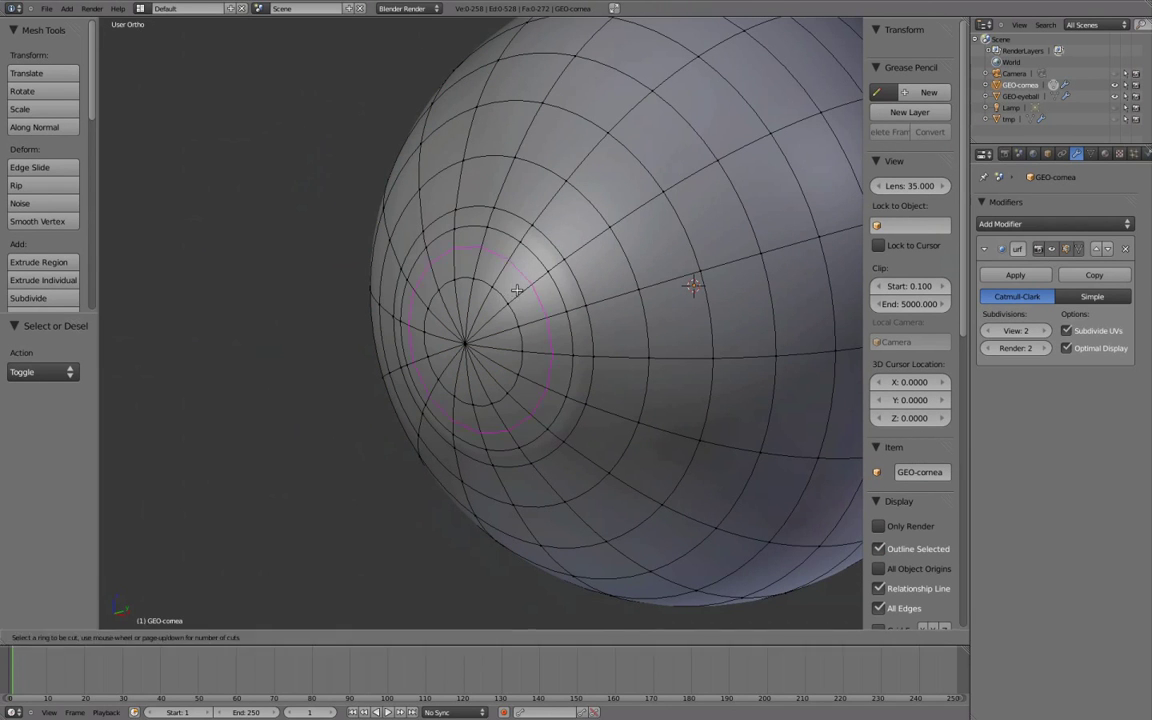
pyautogui.click(517, 290)
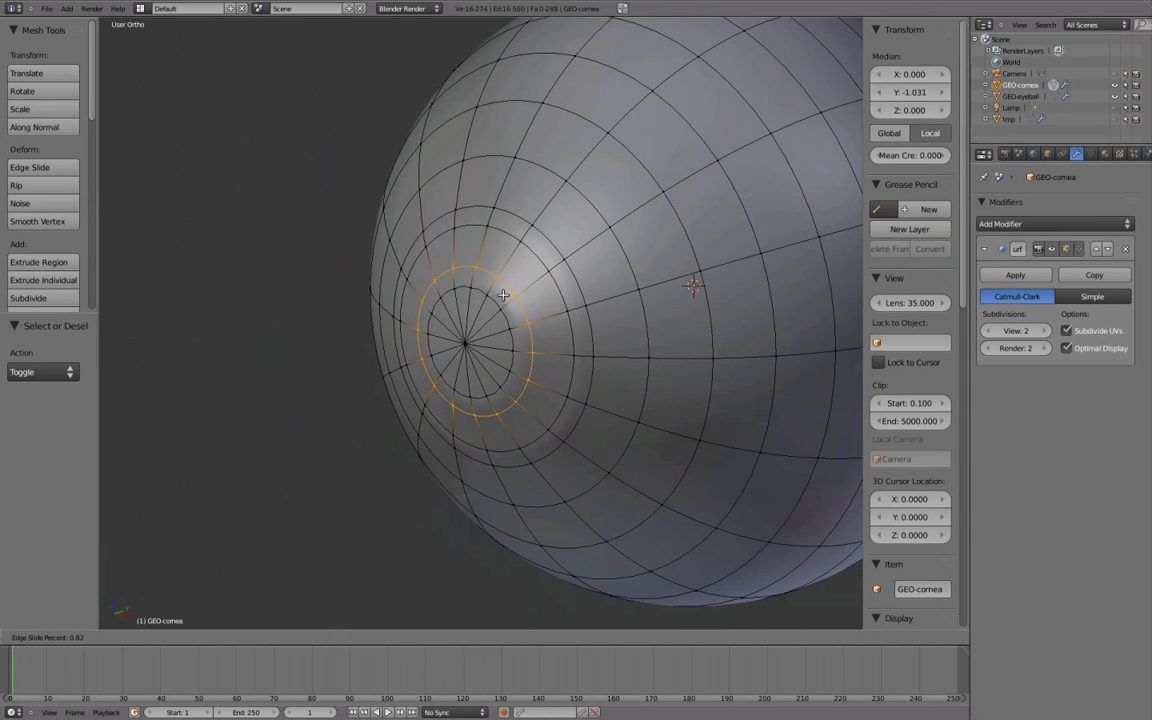
pyautogui.click(506, 293)
pyautogui.press('a')
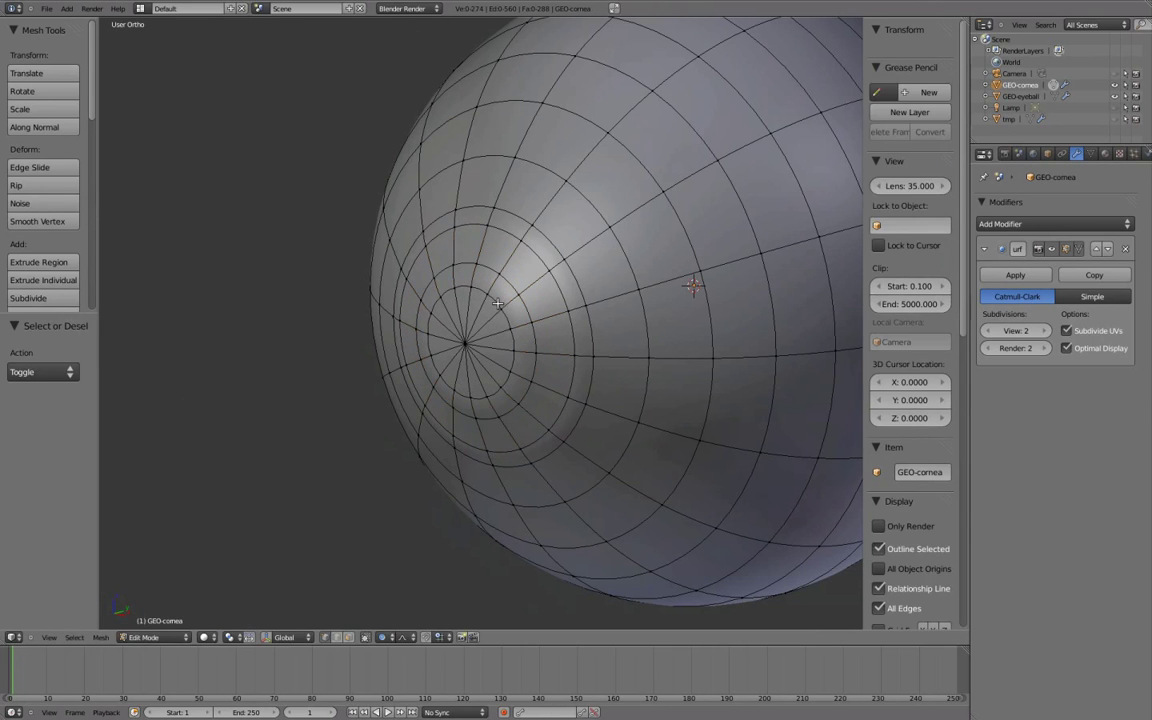
# - With proportional editing turned off, scale the innermost ring and the cornea's front pole vertex together to about 0.118
pyautogui.keyDown('alt'); pyautogui.rightClick(494, 301); pyautogui.keyUp('alt')
pyautogui.press('s')
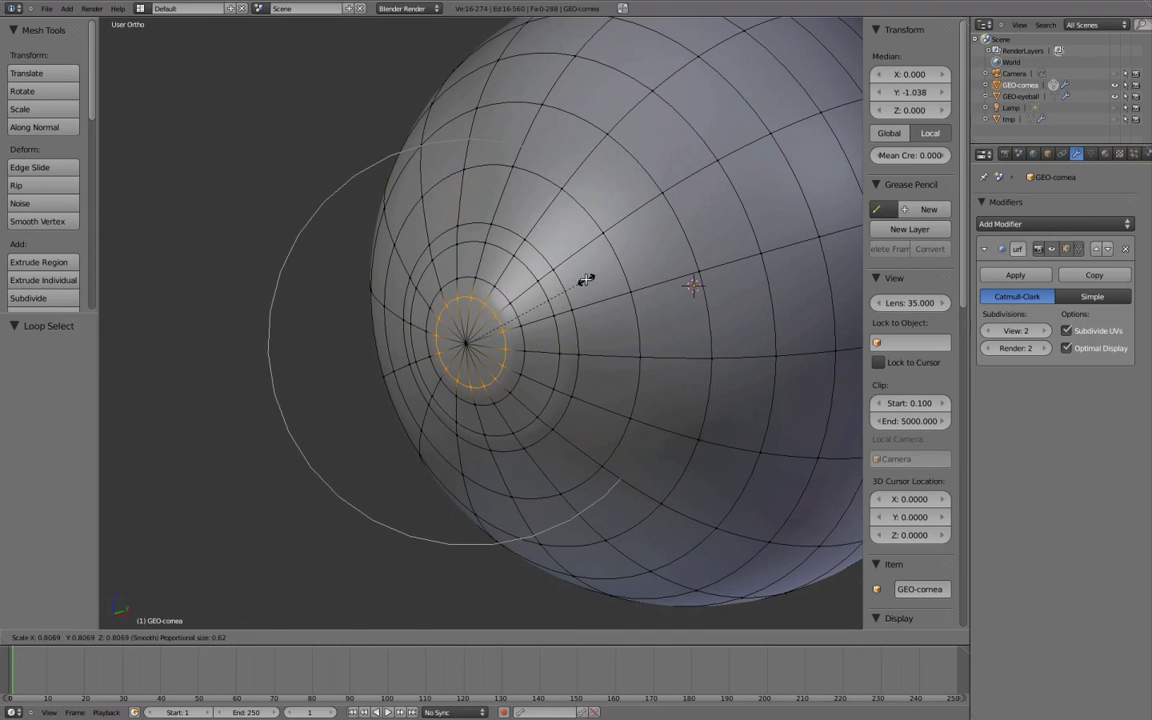
pyautogui.rightClick(585, 279)
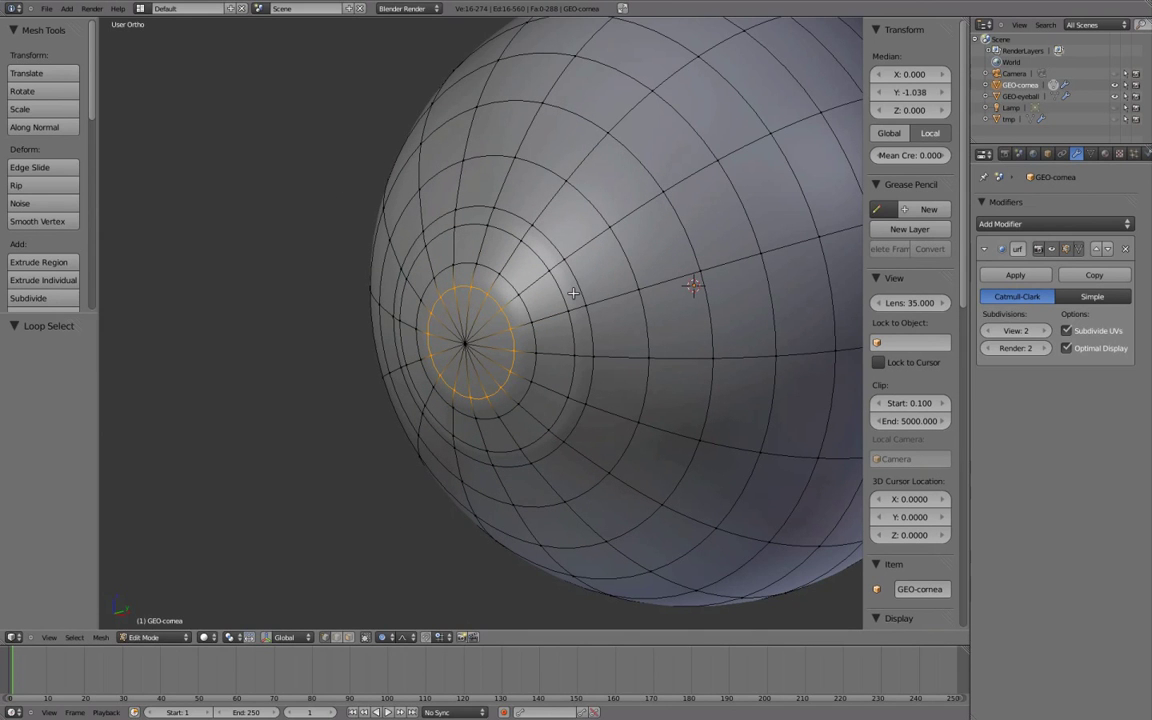
pyautogui.press('s')
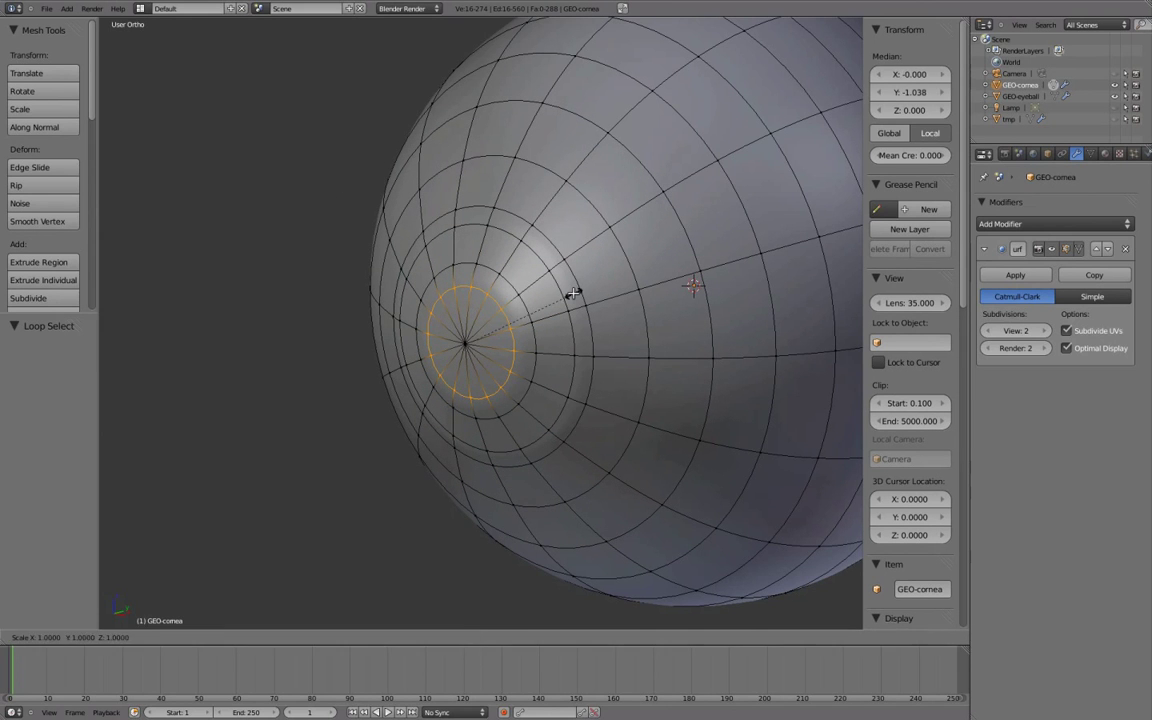
pyautogui.rightClick(496, 322)
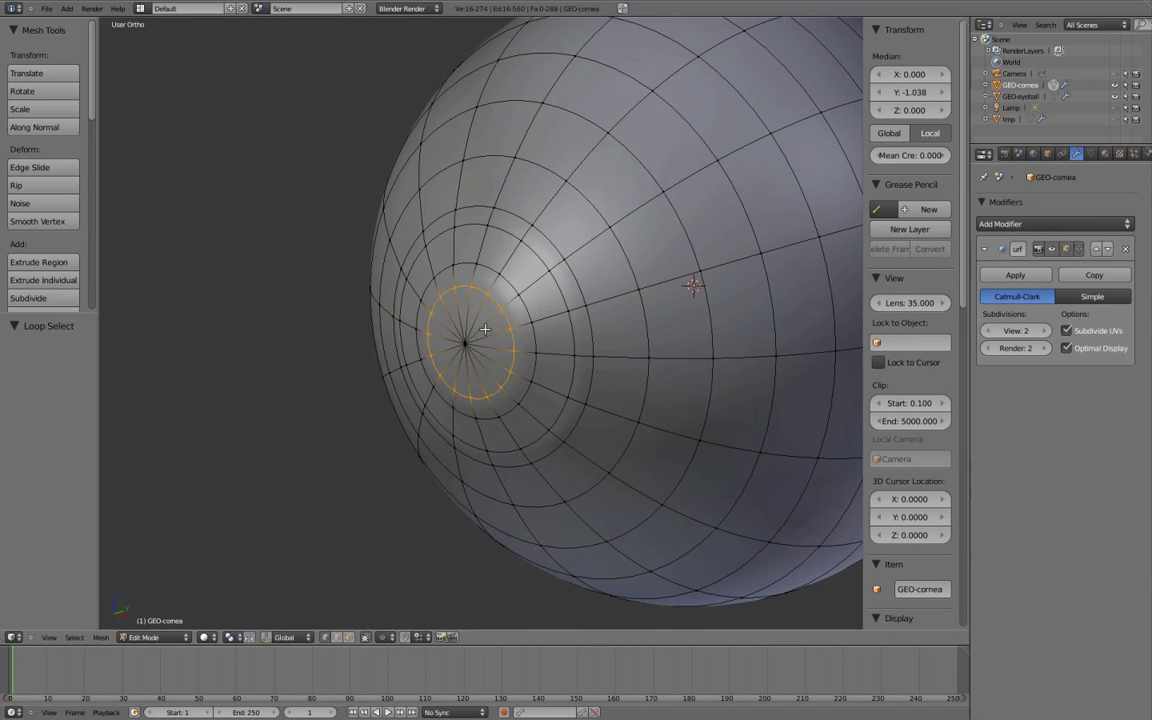
pyautogui.press('ctrl+KP_Add')
pyautogui.press('s')
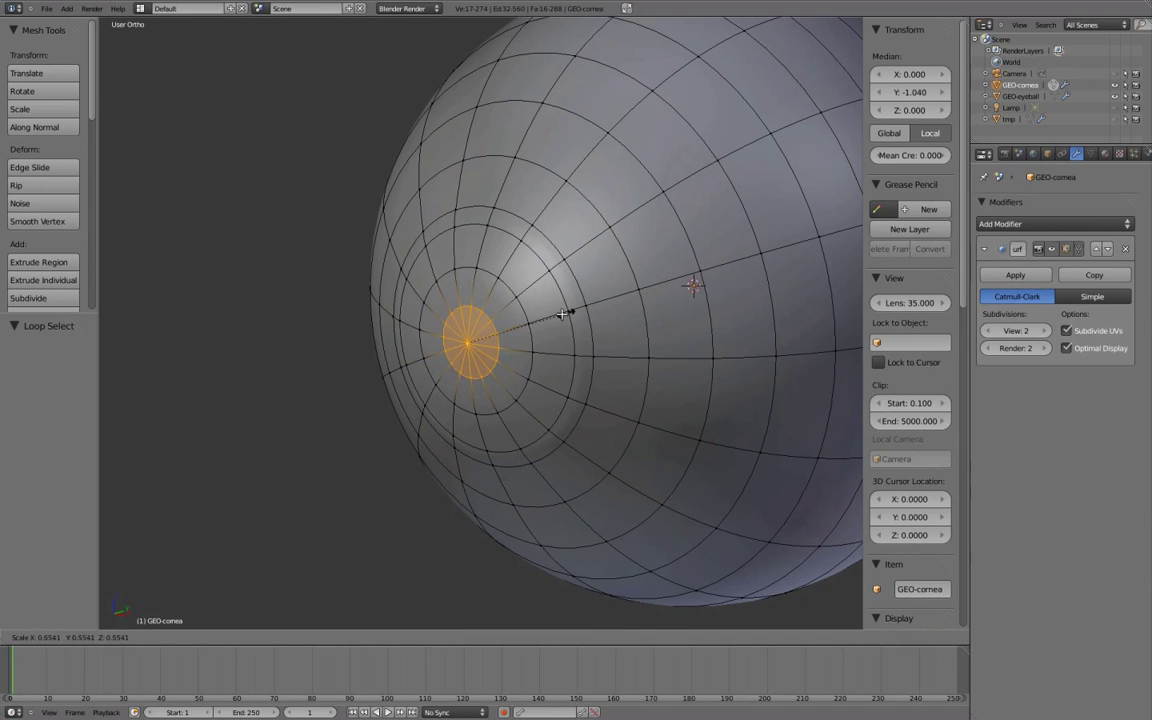
pyautogui.click(489, 331)
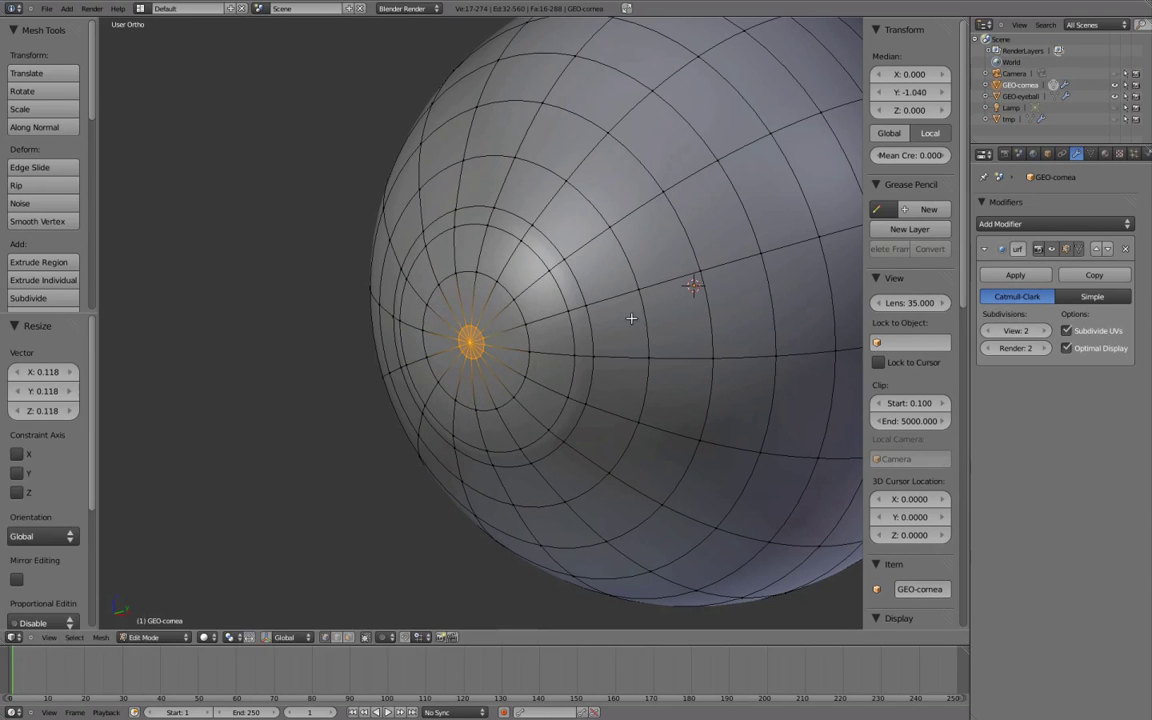
# - Scale down the second edge loop around the cornea's front pole and move it about 0.012 outward along Y
pyautogui.moveTo(595, 315); pyautogui.dragTo(607, 314, button='middle')
pyautogui.press('a')
pyautogui.keyDown('alt'); pyautogui.rightClick(521, 300); pyautogui.keyUp('alt')
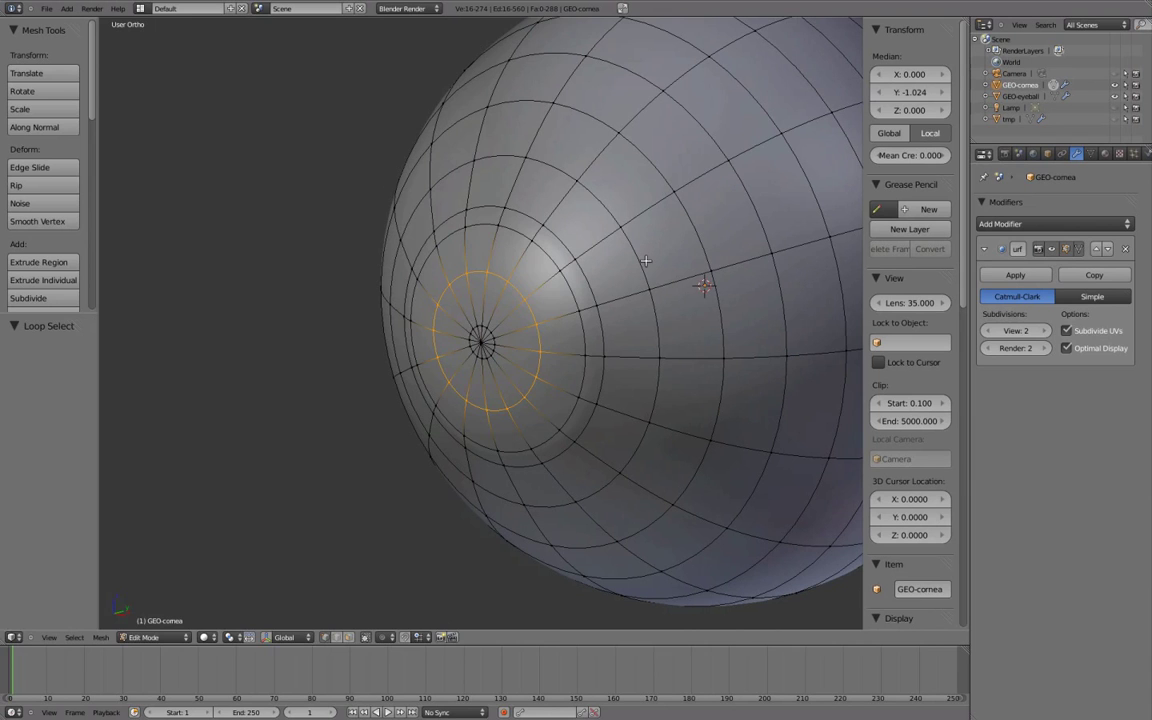
pyautogui.press('s')
pyautogui.click(594, 296)
pyautogui.press('g')
pyautogui.press('y')
pyautogui.click(589, 296)
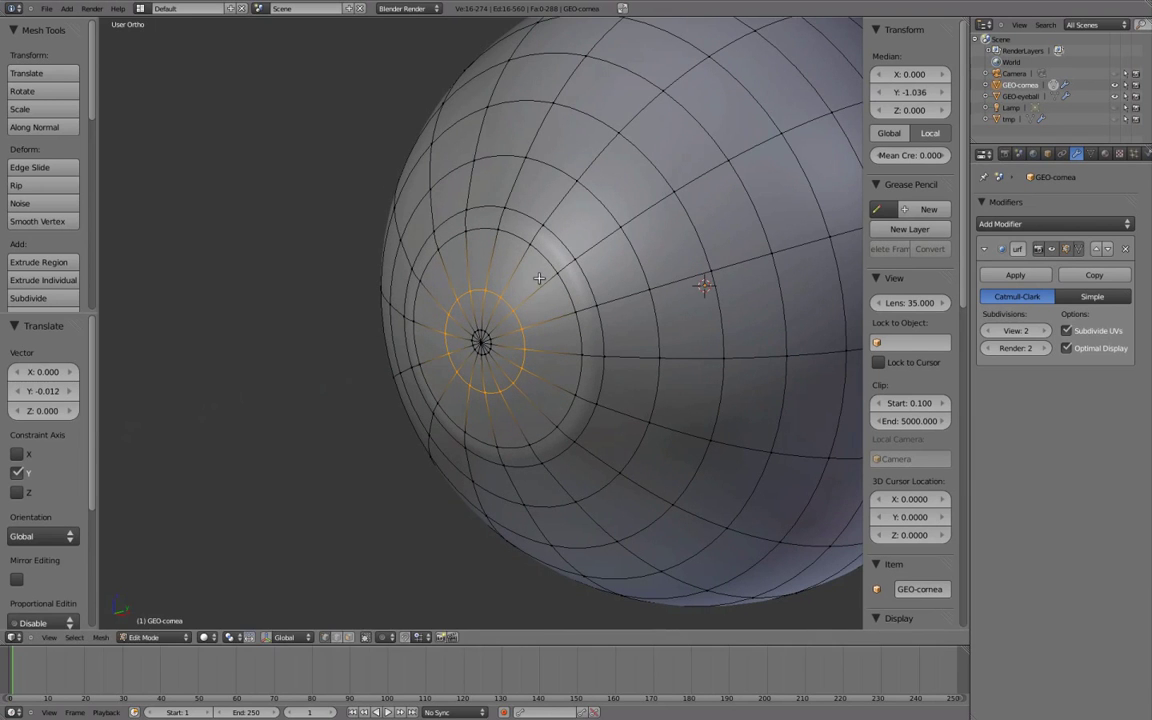
# - Cut a new edge loop midway between the second ring and the bulge's border, and scale it to about 1.245
pyautogui.hotkey('ctrl', 'r')
pyautogui.click(522, 273)
pyautogui.click(522, 273)
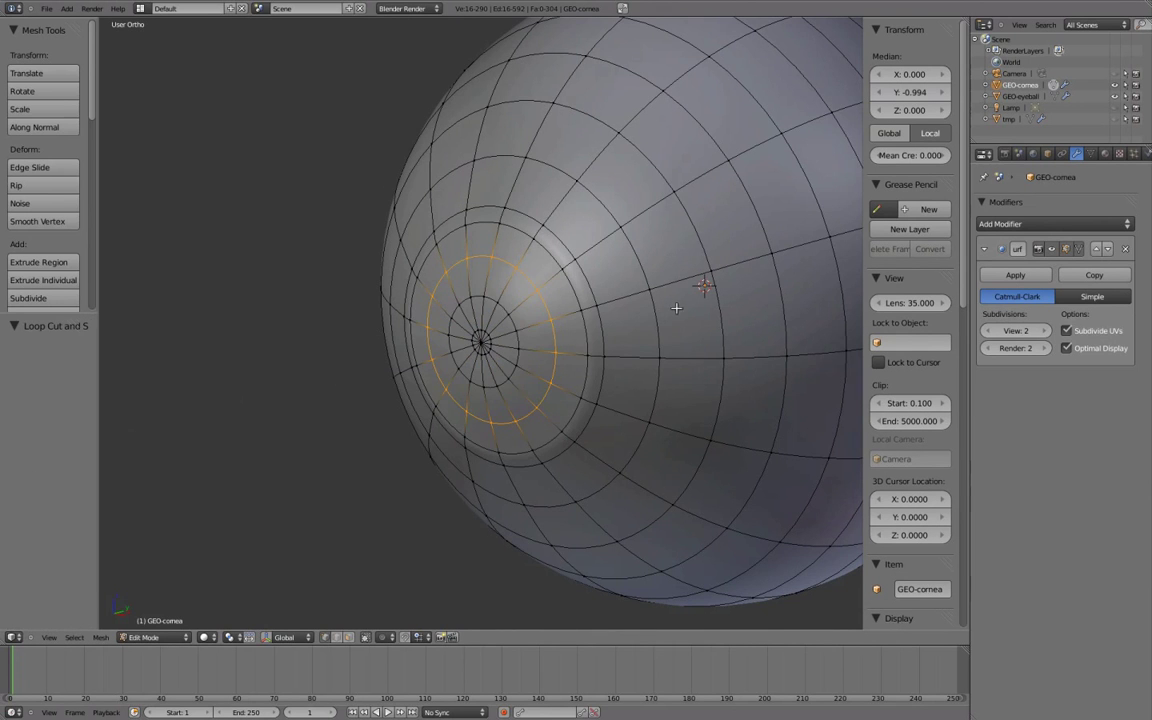
pyautogui.moveTo(668, 318); pyautogui.dragTo(583, 331, button='middle')
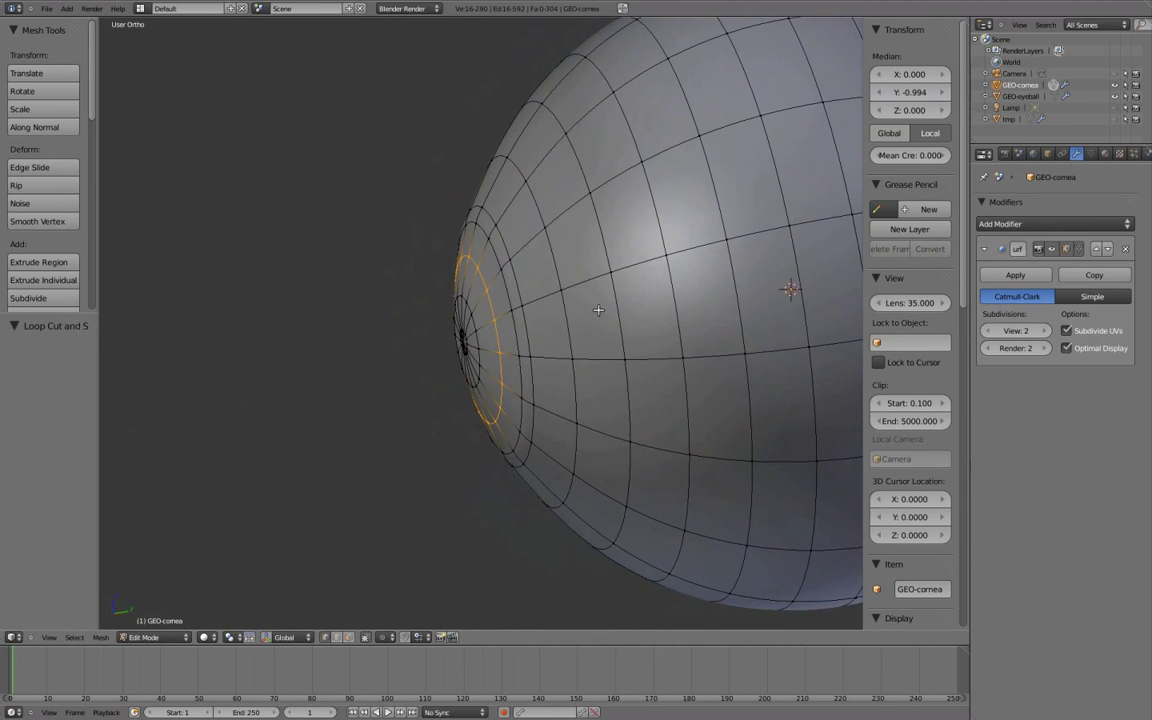
pyautogui.press('KP_3')
pyautogui.press('s')
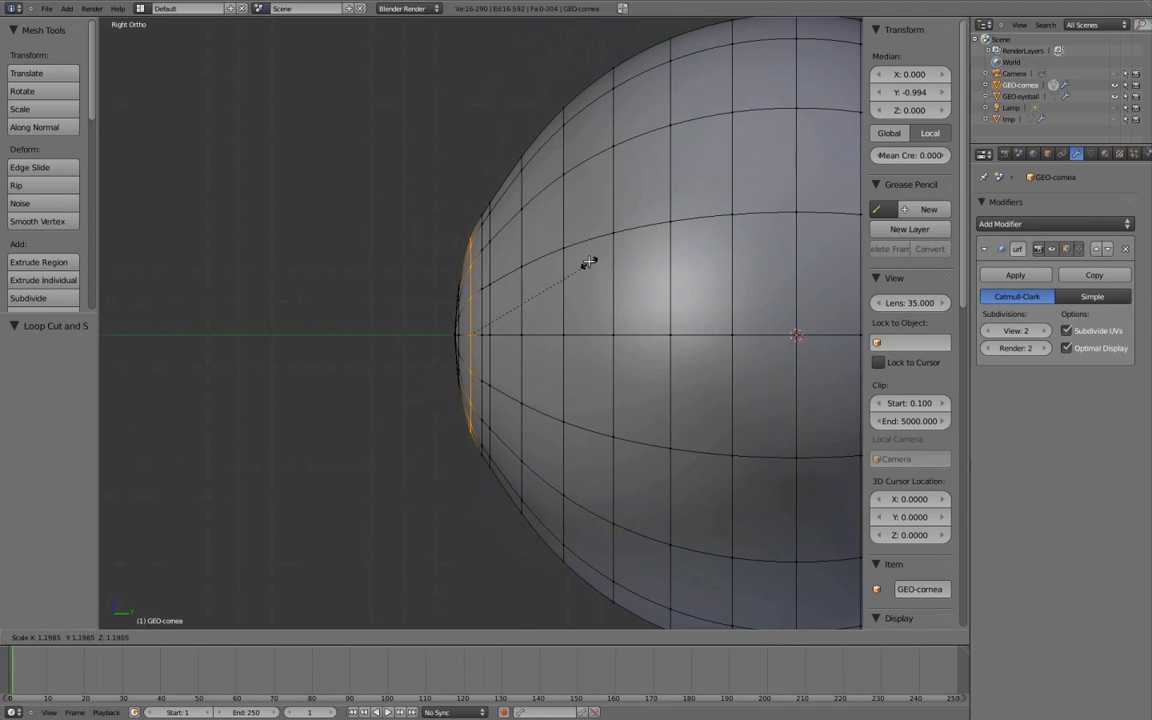
pyautogui.click(587, 254)
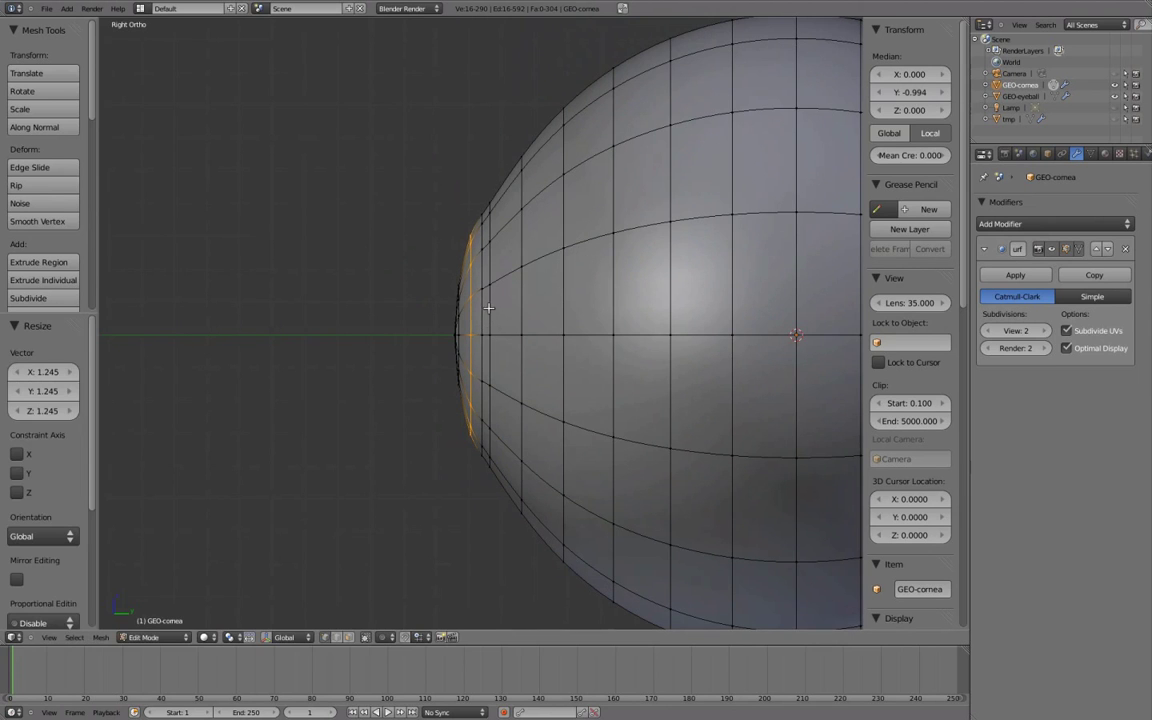
# - In wireframe, select the pole vertex with its two innermost rings and move them about 0.024 outward along Y
pyautogui.press('z')
pyautogui.press('a')
pyautogui.press('b')
pyautogui.moveTo(404, 249); pyautogui.dragTo(460, 410)
pyautogui.press('g')
pyautogui.press('y')
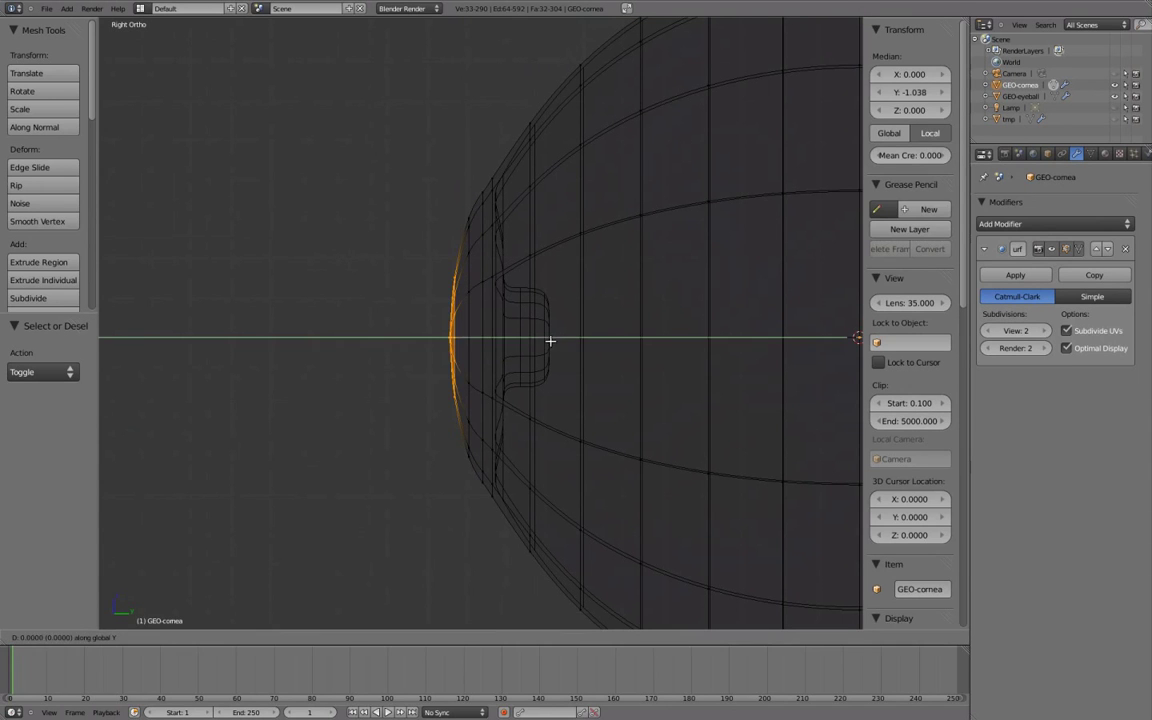
pyautogui.click(540, 335)
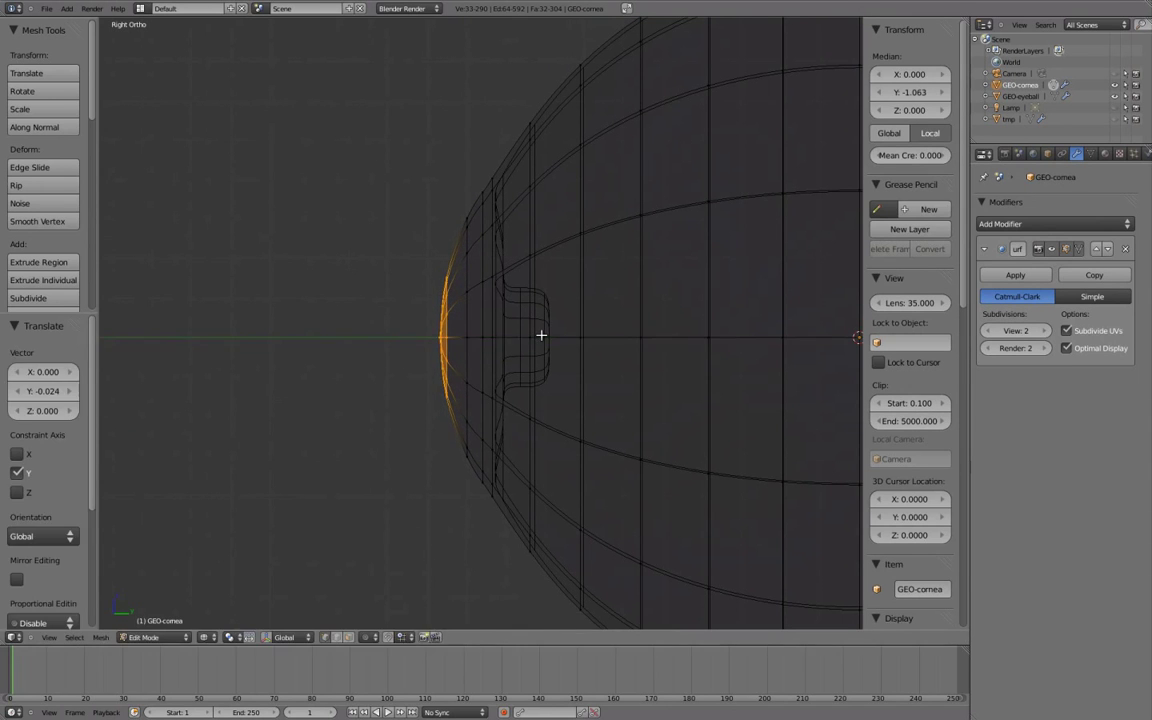
# - In solid shading, select the third ring around the cornea's pole and edge-slide it toward the pole by a factor of about 0.313
pyautogui.press('z')
pyautogui.moveTo(514, 314); pyautogui.dragTo(697, 296, button='middle')
pyautogui.scroll(1, 584, 318)
pyautogui.moveTo(584, 318); pyautogui.dragTo(543, 350, button='middle')
pyautogui.press('a')
pyautogui.keyDown('alt'); pyautogui.rightClick(599, 234); pyautogui.keyUp('alt')
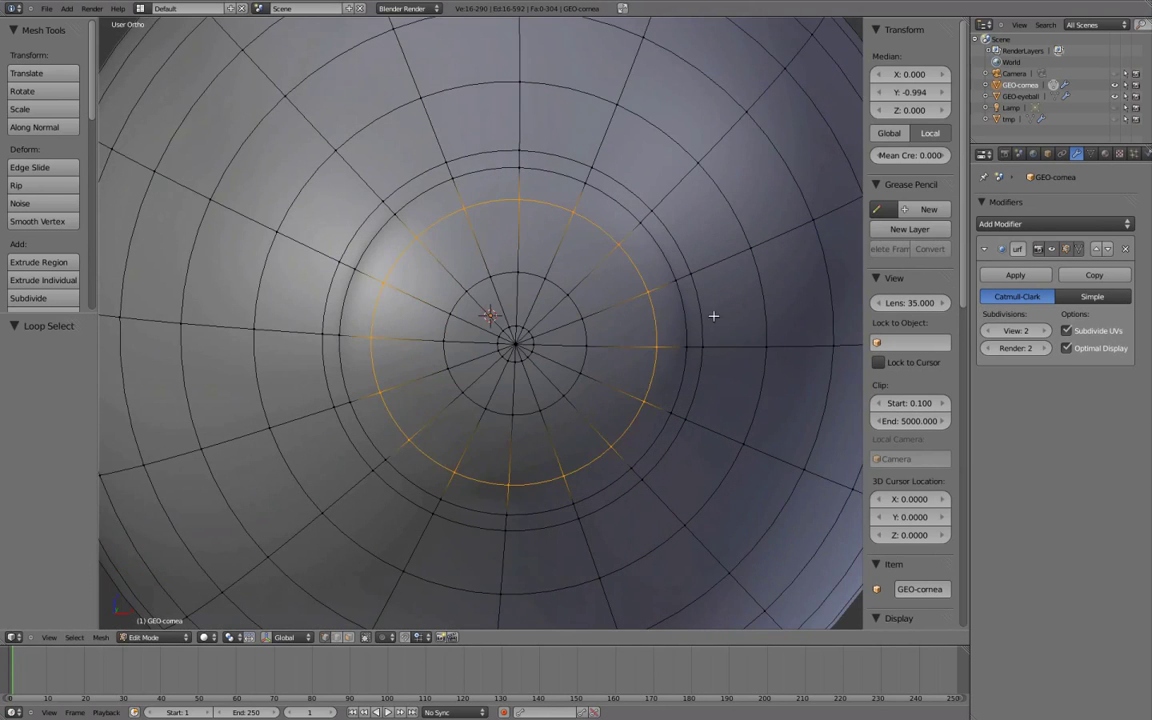
pyautogui.moveTo(712, 316); pyautogui.dragTo(622, 304, button='middle')
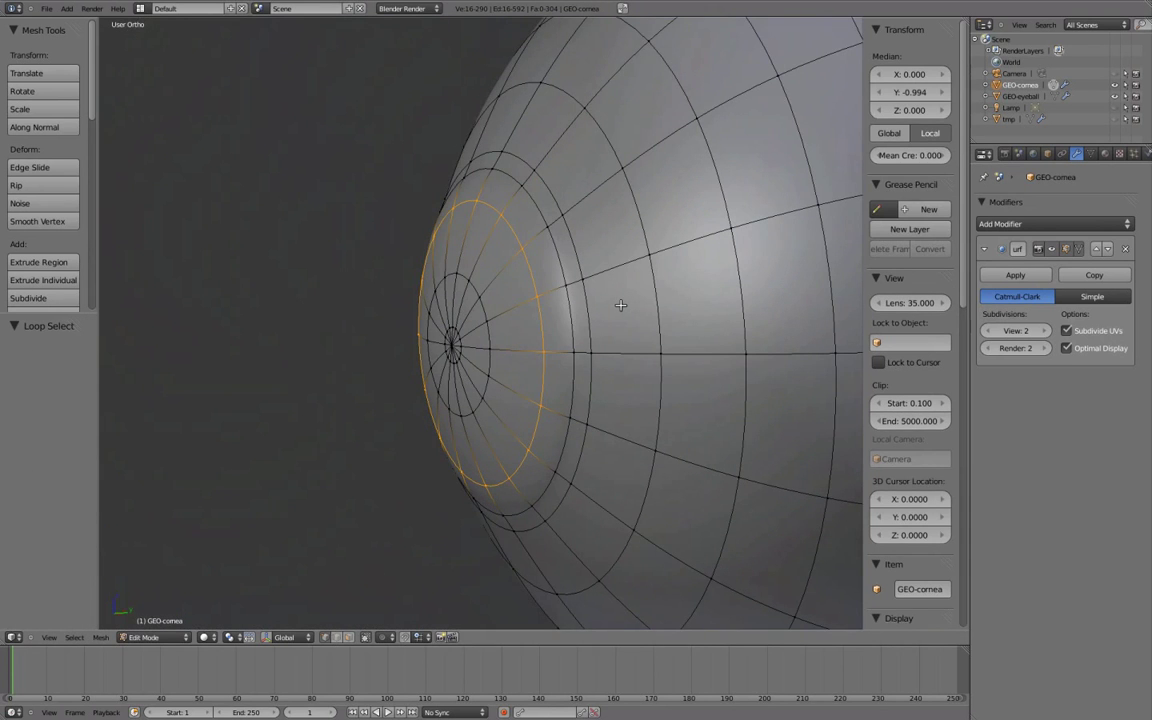
pyautogui.hotkey('ctrl', 'e')
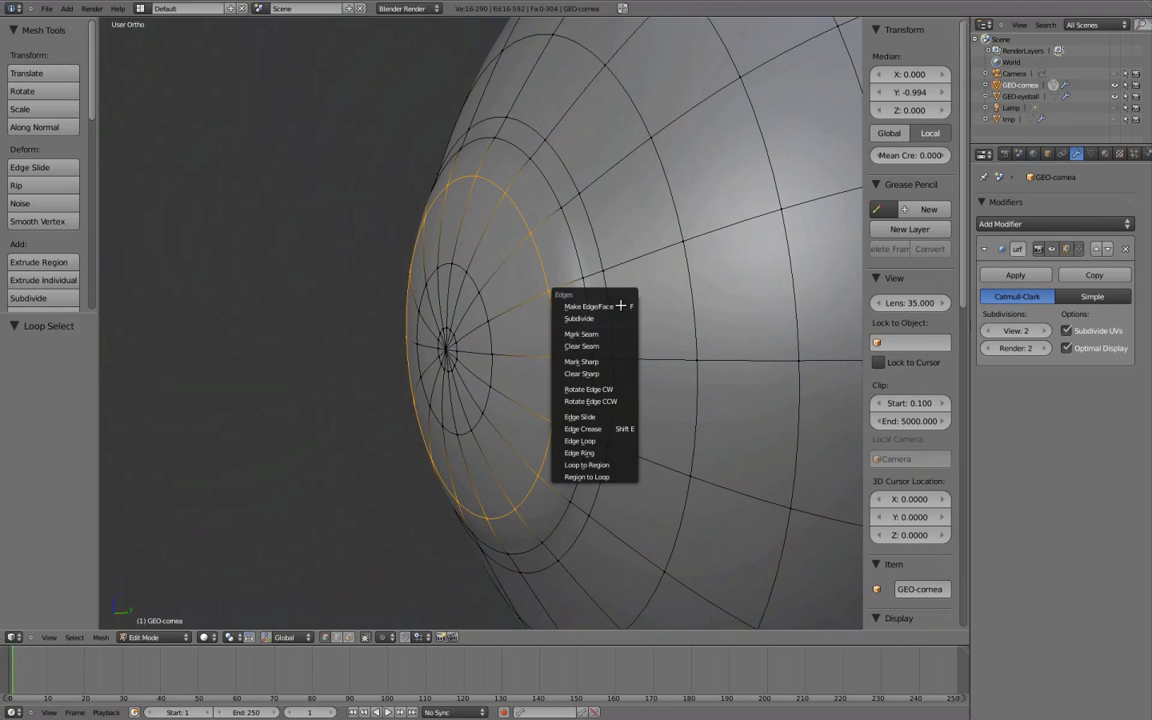
pyautogui.click(630, 416)
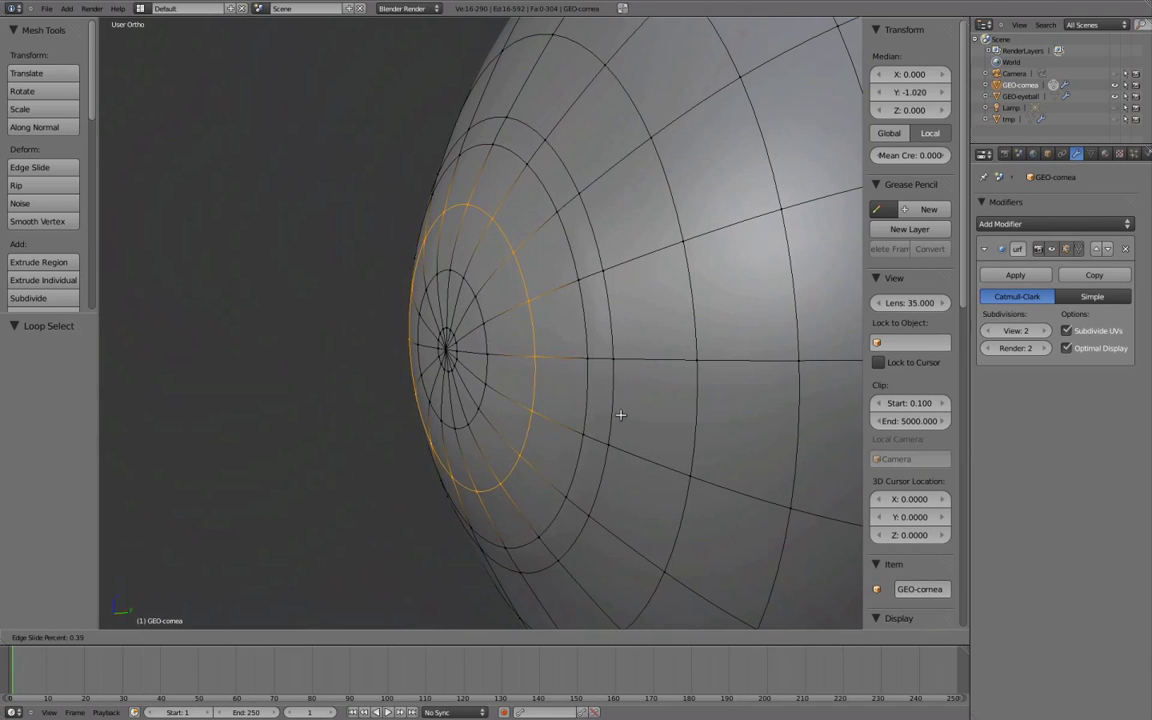
pyautogui.click(622, 413)
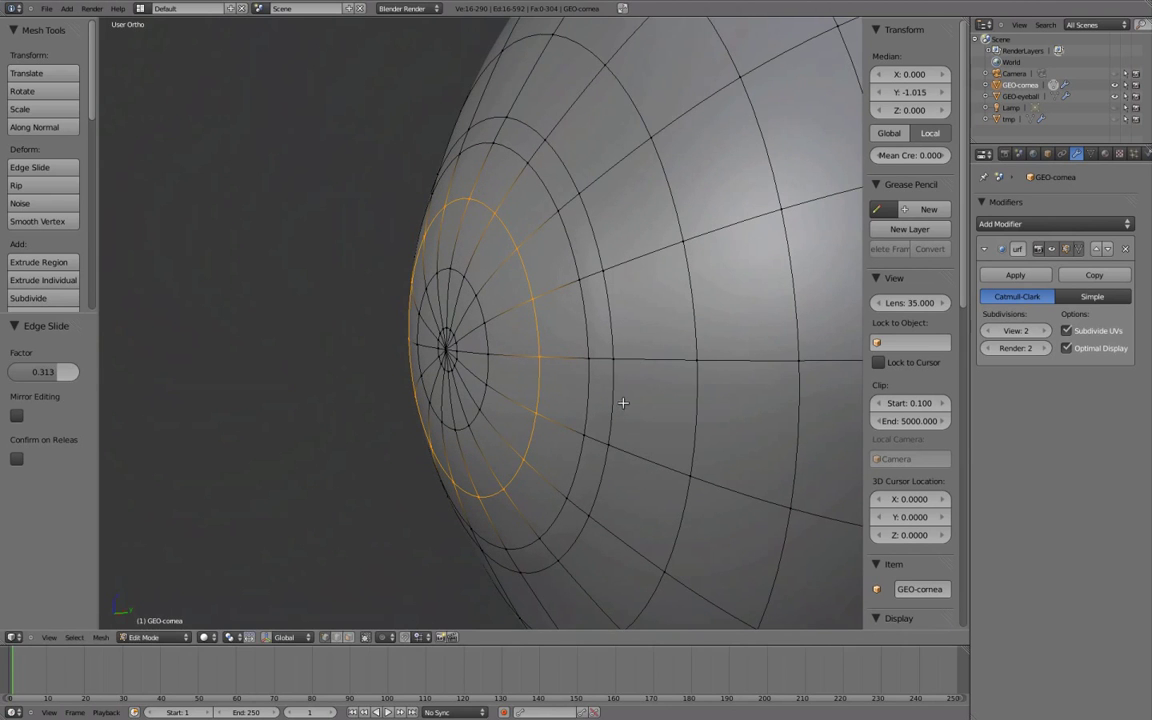
# - Scale the third ring up to about 1.09 and check the cornea's surface in Object Mode
pyautogui.press('s')
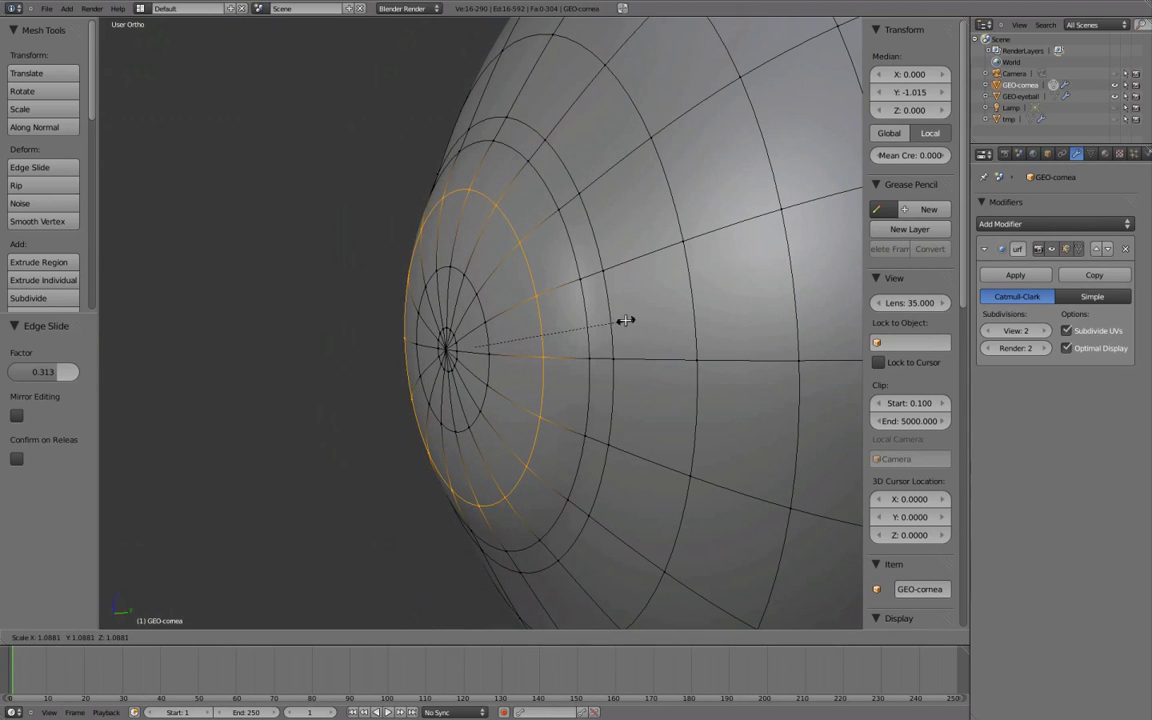
pyautogui.click(625, 320)
pyautogui.press('Tab')
pyautogui.moveTo(556, 336)
pyautogui.mouseDown(button='middle')
pyautogui.moveTo(602, 349)
pyautogui.moveTo(743, 333)
pyautogui.mouseUp(button='middle')
pyautogui.press('Tab')
# - Select the pole vertex with the innermost ring, maximize the 3D view, and flatten the selection by scaling it to 0 along Y
pyautogui.scroll(6, 559, 354)
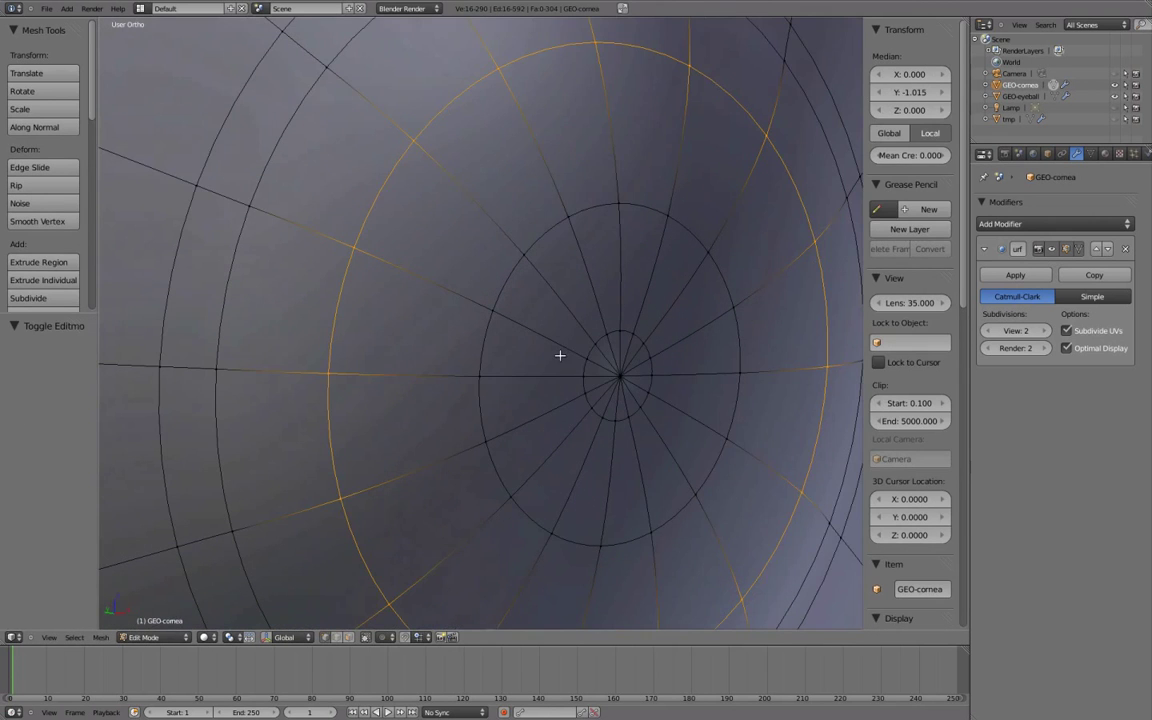
pyautogui.rightClick(618, 372)
pyautogui.moveTo(618, 374); pyautogui.dragTo(576, 235, button='middle')
pyautogui.scroll(2, 577, 240)
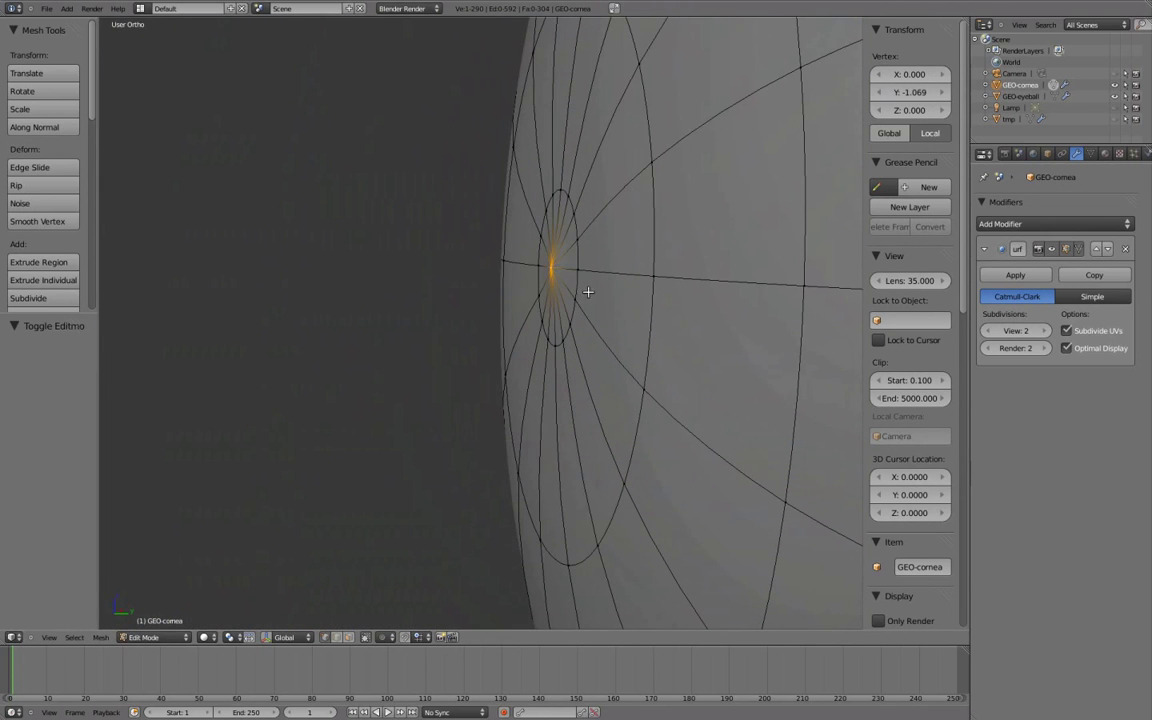
pyautogui.keyDown('alt'); pyautogui.keyDown('shift'); pyautogui.rightClick(578, 287); pyautogui.keyUp('shift'); pyautogui.keyUp('alt')
pyautogui.scroll(-3, 630, 267)
pyautogui.moveTo(642, 259); pyautogui.dragTo(611, 341, button='middle')
pyautogui.hotkey('ctrl', 'Up')
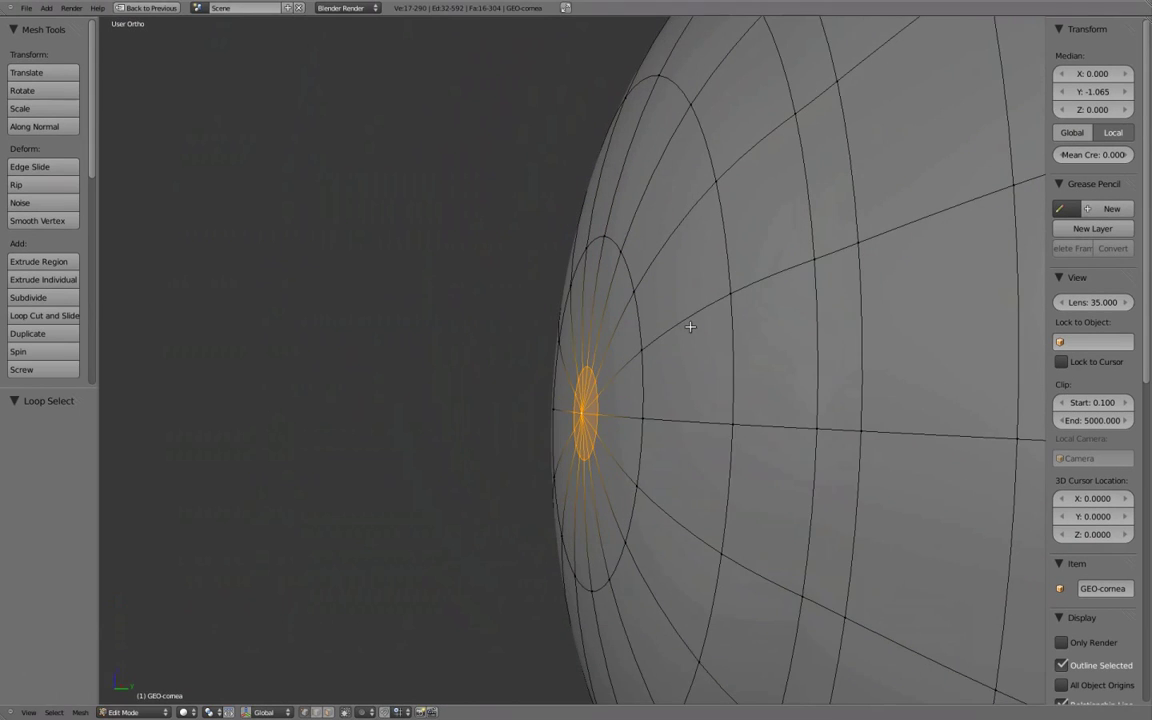
pyautogui.moveTo(689, 327); pyautogui.dragTo(640, 253, button='middle')
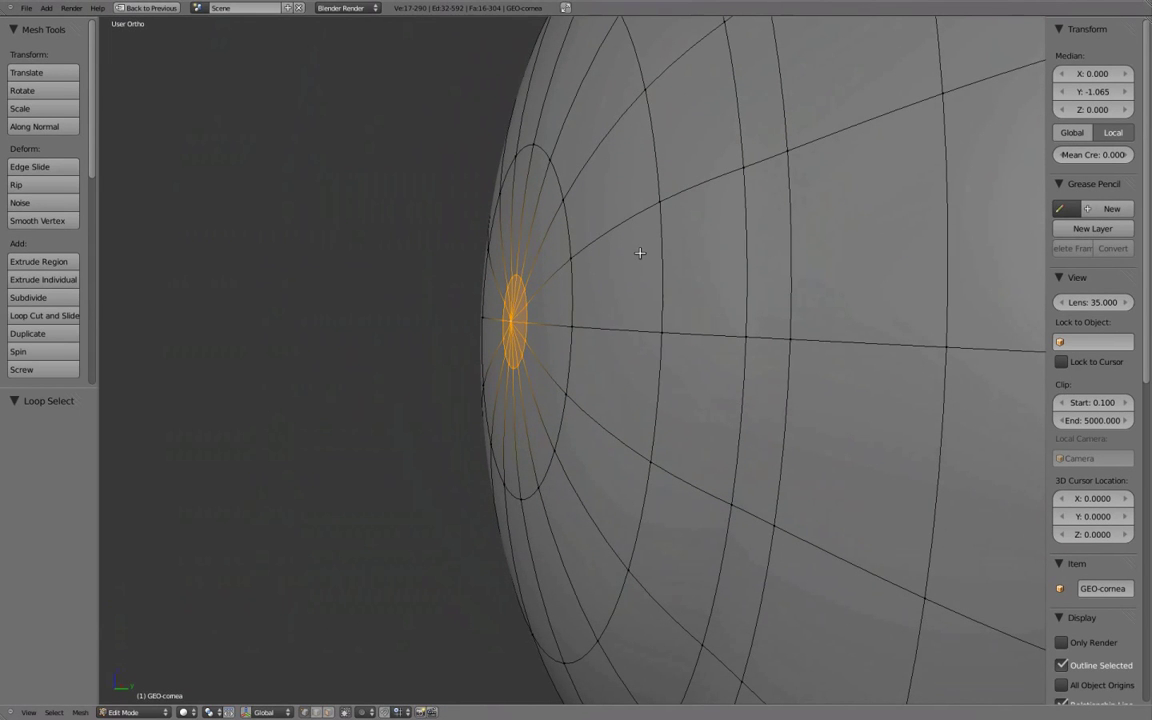
pyautogui.press('s')
pyautogui.press('y')
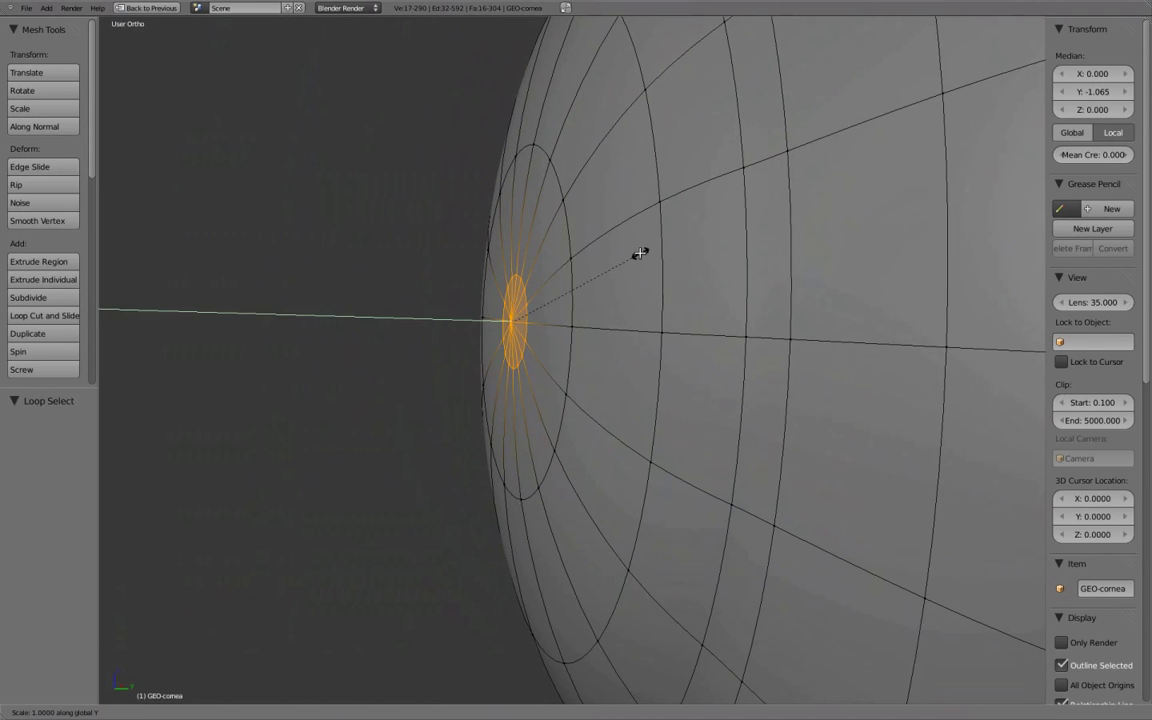
pyautogui.press('0')
pyautogui.press('Return')
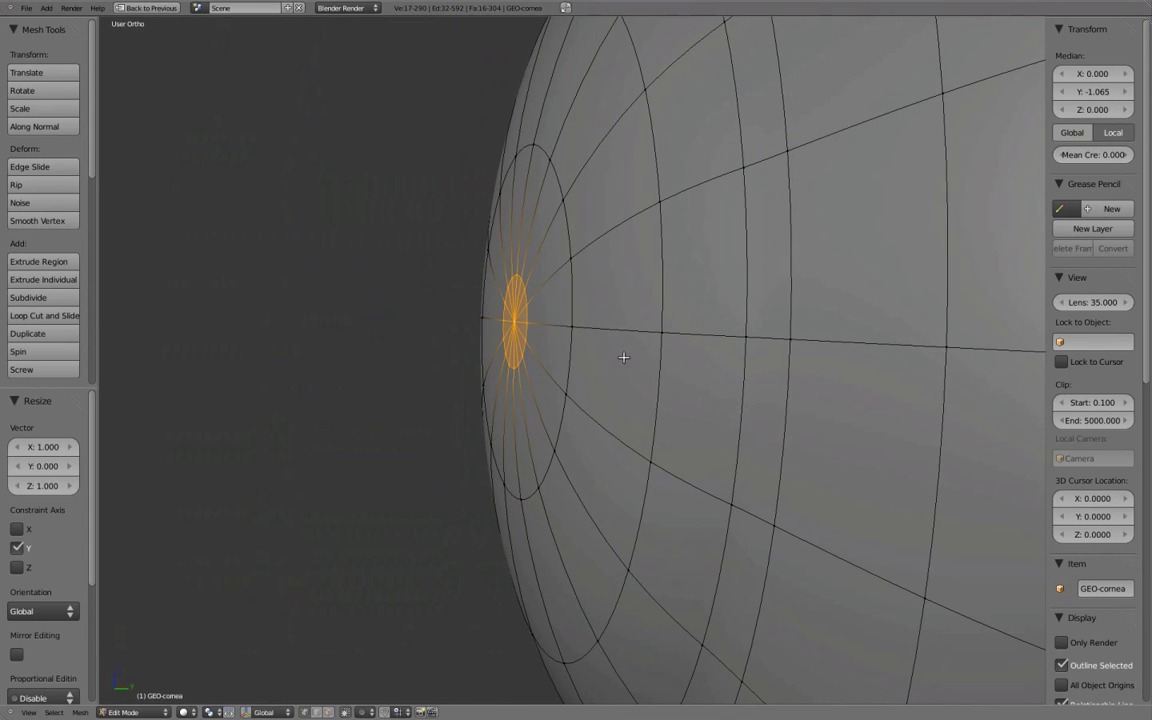
# - Examine the reshaped cornea bulge from several angles in Object Mode with solid shading
pyautogui.moveTo(529, 303)
pyautogui.mouseDown(button='middle')
pyautogui.moveTo(628, 367)
pyautogui.moveTo(604, 349)
pyautogui.moveTo(633, 342)
pyautogui.moveTo(699, 365)
pyautogui.moveTo(768, 330)
pyautogui.moveTo(777, 98)
pyautogui.moveTo(717, 234)
pyautogui.moveTo(694, 339)
pyautogui.mouseUp(button='middle')
pyautogui.press('a')
pyautogui.press('Tab')
pyautogui.scroll(-4, 699, 365)
pyautogui.scroll(-3, 694, 339)
pyautogui.scroll(-1, 734, 402)
pyautogui.moveTo(800, 398)
pyautogui.mouseDown(button='middle')
pyautogui.moveTo(734, 402)
pyautogui.moveTo(560, 345)
pyautogui.moveTo(715, 347)
pyautogui.moveTo(576, 339)
pyautogui.moveTo(676, 322)
pyautogui.moveTo(663, 328)
pyautogui.mouseUp(button='middle')
pyautogui.scroll(1, 574, 335)
pyautogui.scroll(1, 572, 330)
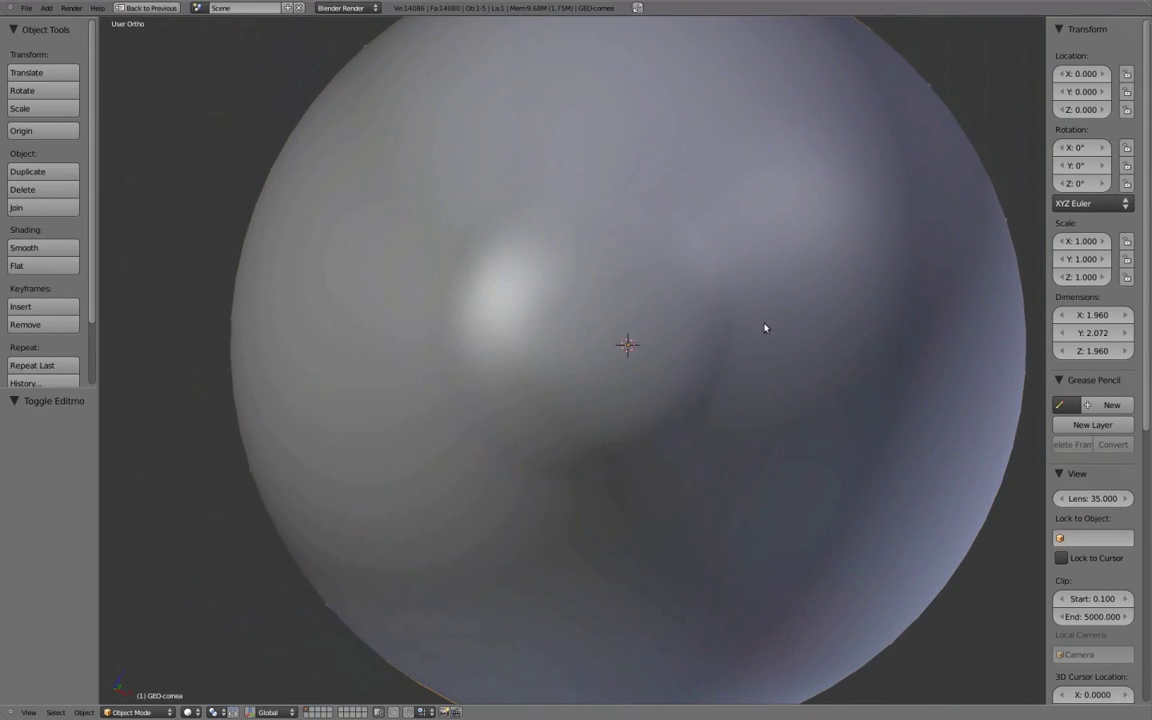
pyautogui.moveTo(697, 343)
pyautogui.mouseDown(button='middle')
pyautogui.moveTo(769, 378)
pyautogui.moveTo(828, 357)
pyautogui.moveTo(618, 358)
pyautogui.moveTo(584, 338)
pyautogui.mouseUp(button='middle')
pyautogui.scroll(-1, 618, 358)
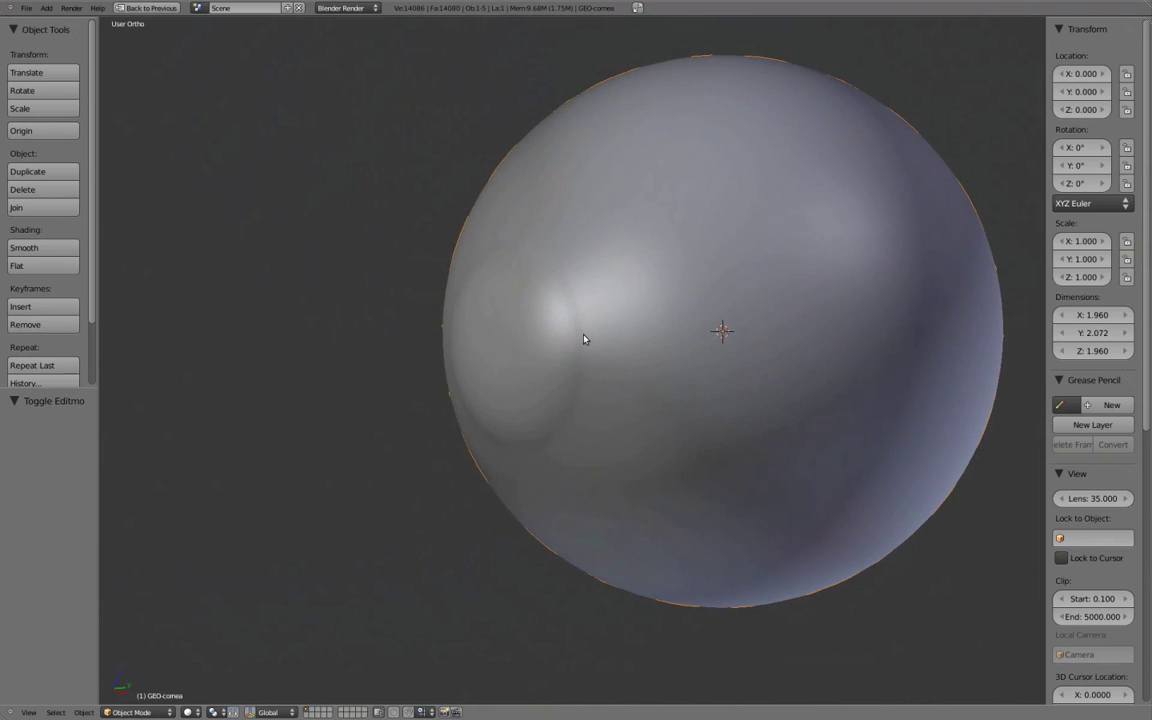
# - Examine the cornea over the eyeball in wireframe from the right and front, and return to Edit Mode in solid shading
pyautogui.press('z')
pyautogui.press('KP_3')
pyautogui.scroll(3, 560, 333)
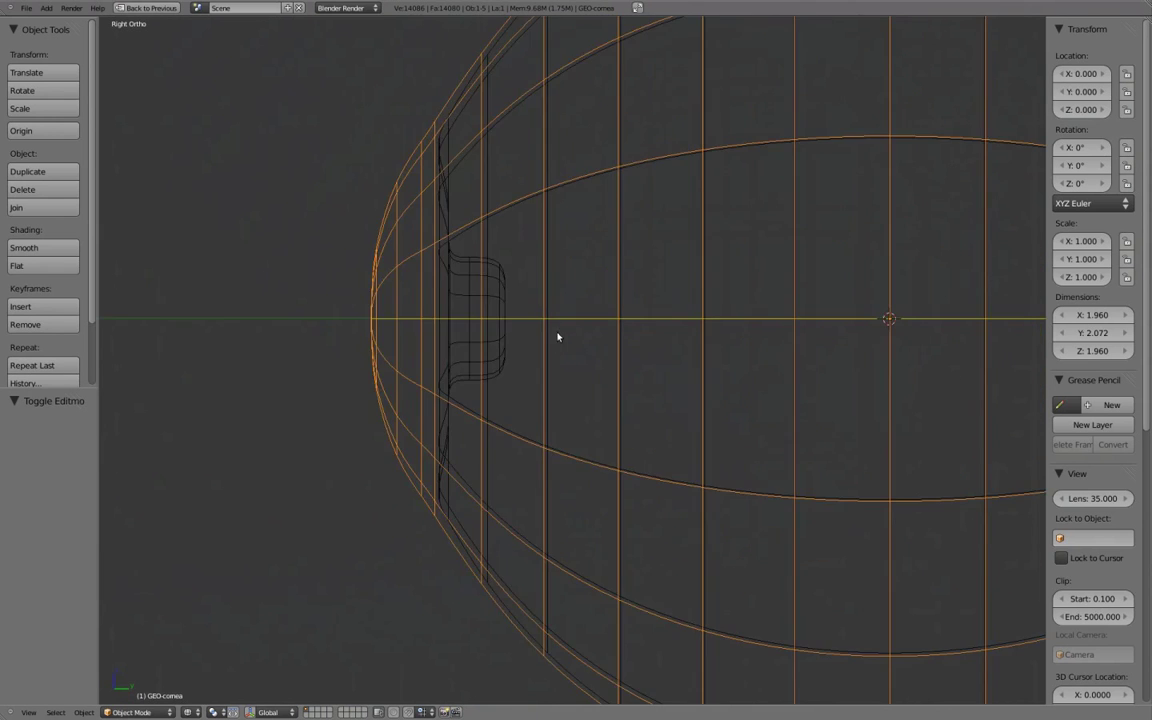
pyautogui.keyDown('shift'); pyautogui.moveTo(558, 333); pyautogui.dragTo(684, 370, button='middle'); pyautogui.keyUp('shift')
pyautogui.scroll(-2, 572, 385)
pyautogui.scroll(-2, 575, 386)
pyautogui.press('KP_1')
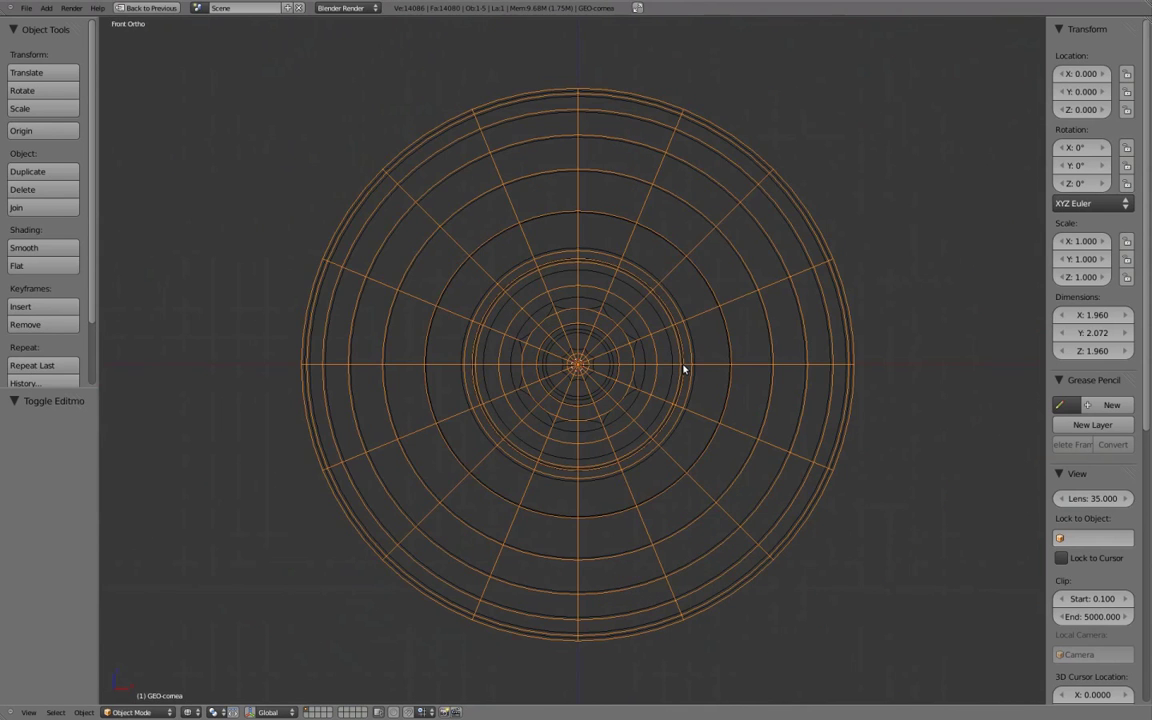
pyautogui.press('z')
pyautogui.scroll(5, 669, 378)
pyautogui.press('Tab')
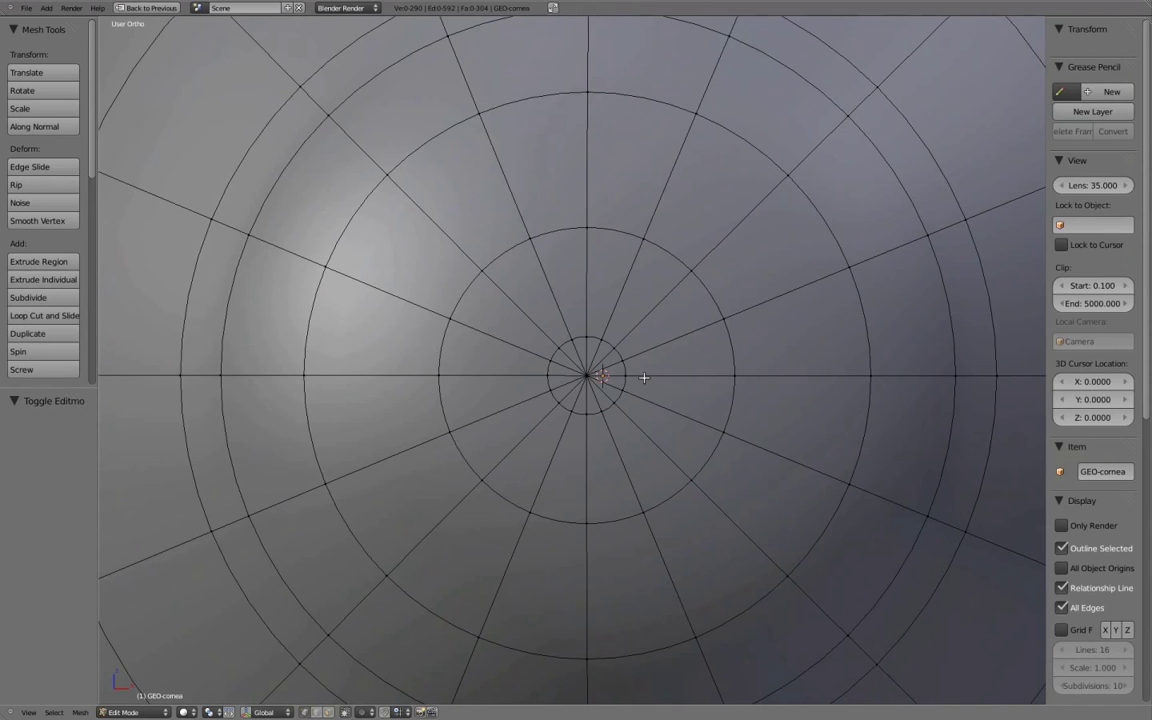
# - In front view with face selection, merge the two pairs of triangles in the cornea pole's upper-left quarter into quads
pyautogui.press('KP_1')
pyautogui.scroll(4, 644, 378)
pyautogui.keyDown('shift'); pyautogui.moveTo(800, 366); pyautogui.dragTo(775, 378, button='middle'); pyautogui.keyUp('shift')
pyautogui.hotkey('ctrl', 'Tab')
pyautogui.click(751, 401)
pyautogui.rightClick(573, 356)
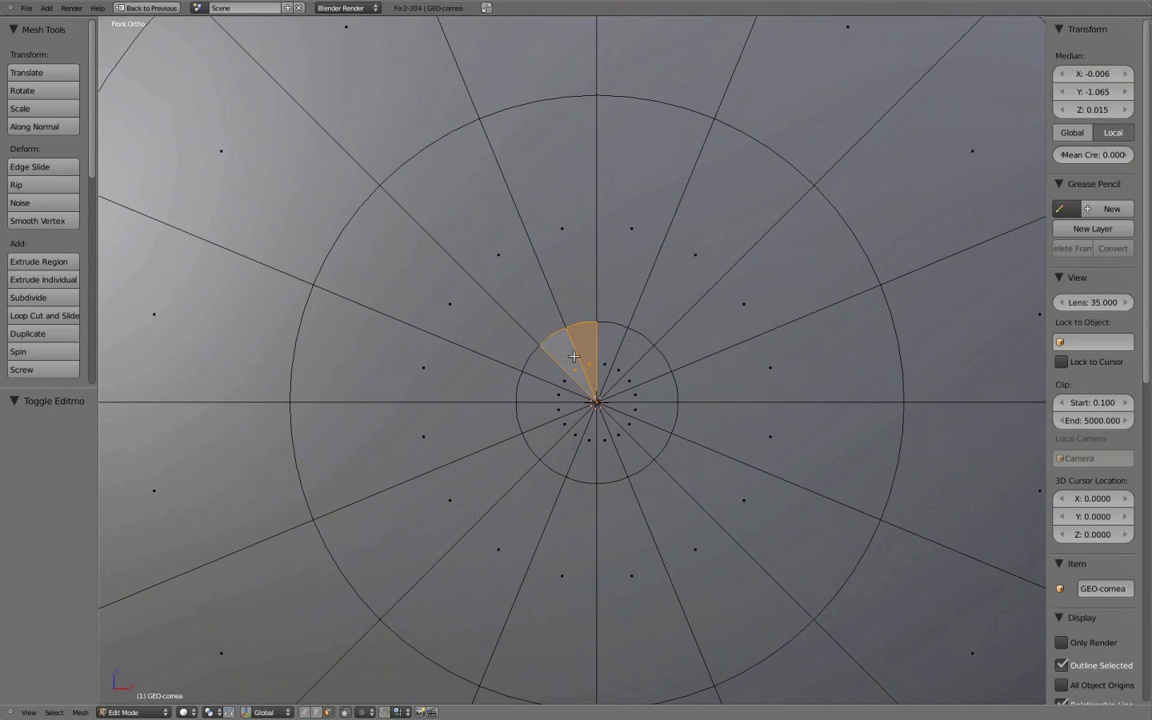
pyautogui.hotkey('alt', 'j')
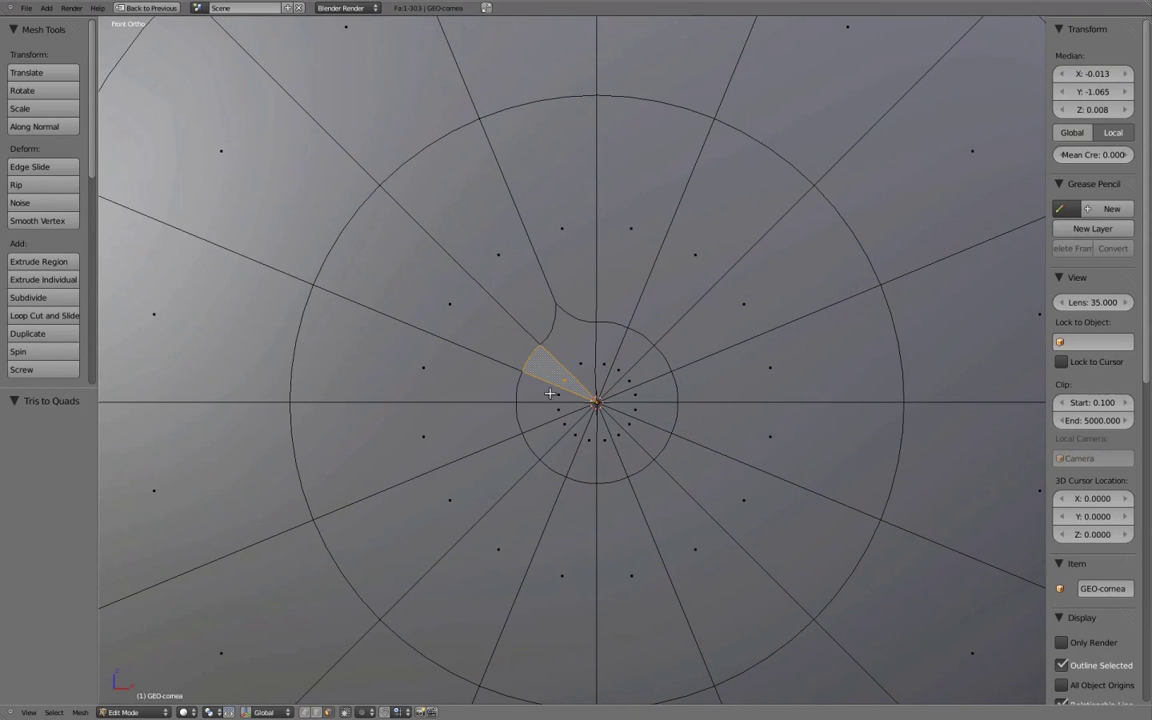
pyautogui.keyDown('shift'); pyautogui.rightClick(550, 392); pyautogui.keyUp('shift')
pyautogui.hotkey('alt', 'j')
# - Convert the two pairs of triangles in the front pole's lower-left quarter into quads
pyautogui.rightClick(554, 420)
pyautogui.keyDown('shift'); pyautogui.rightClick(556, 427); pyautogui.keyUp('shift')
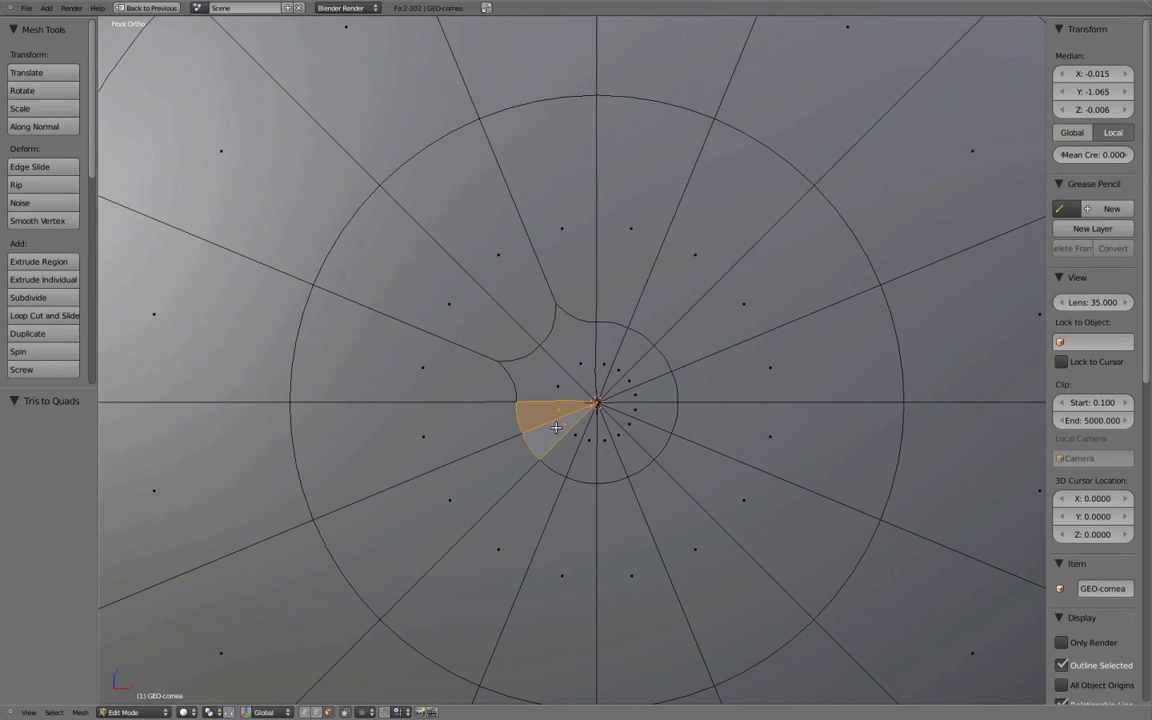
pyautogui.hotkey('alt', 'j')
pyautogui.rightClick(577, 441)
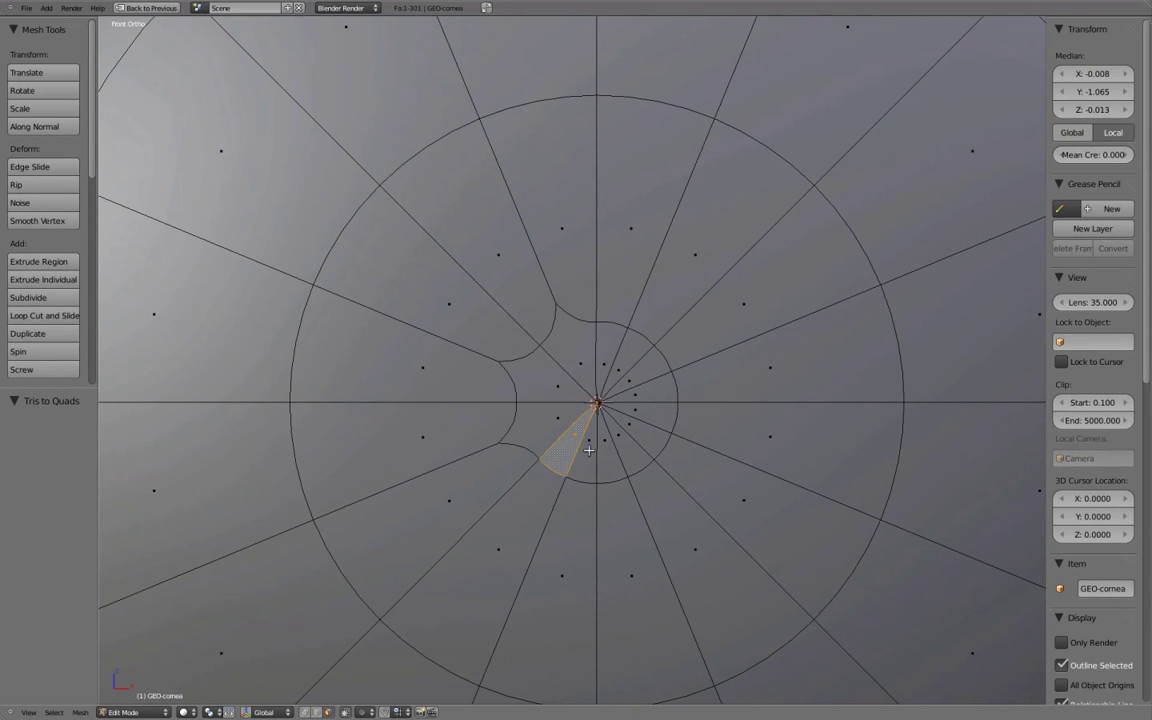
pyautogui.keyDown('shift'); pyautogui.rightClick(590, 448); pyautogui.keyUp('shift')
pyautogui.hotkey('alt', 'j')
# - Convert the two pairs of triangles in the front pole's lower-right quarter into quads
pyautogui.rightClick(606, 441)
pyautogui.keyDown('shift'); pyautogui.rightClick(626, 441); pyautogui.keyUp('shift')
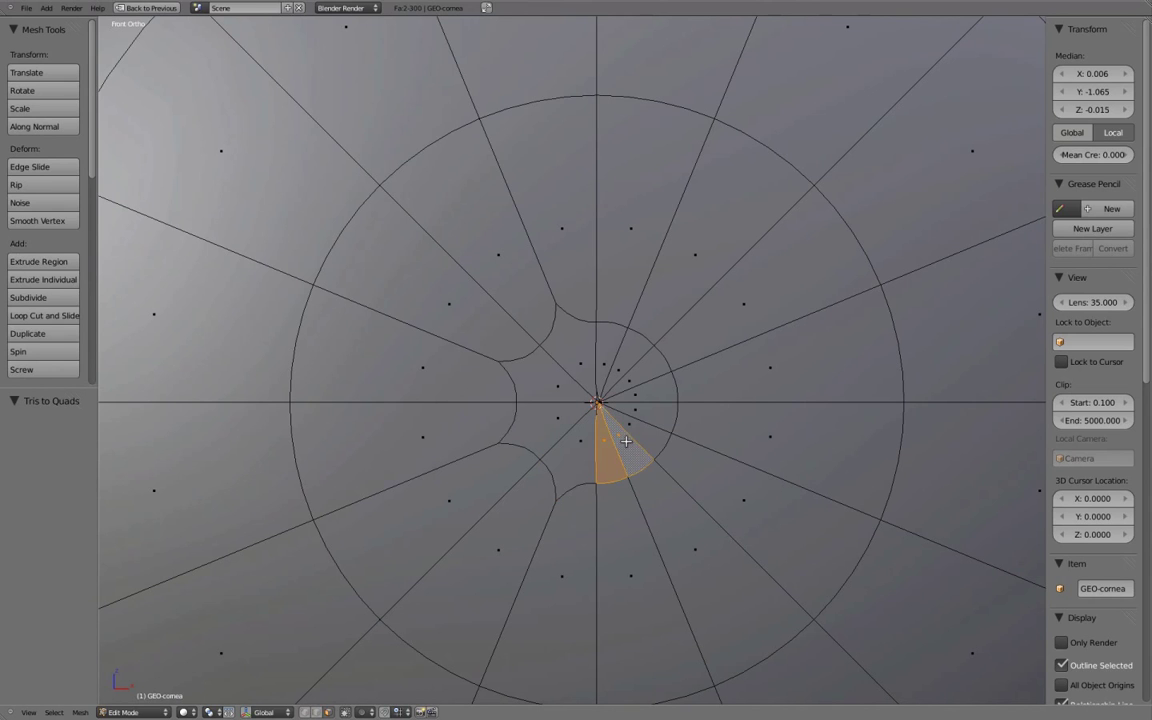
pyautogui.hotkey('alt', 'j')
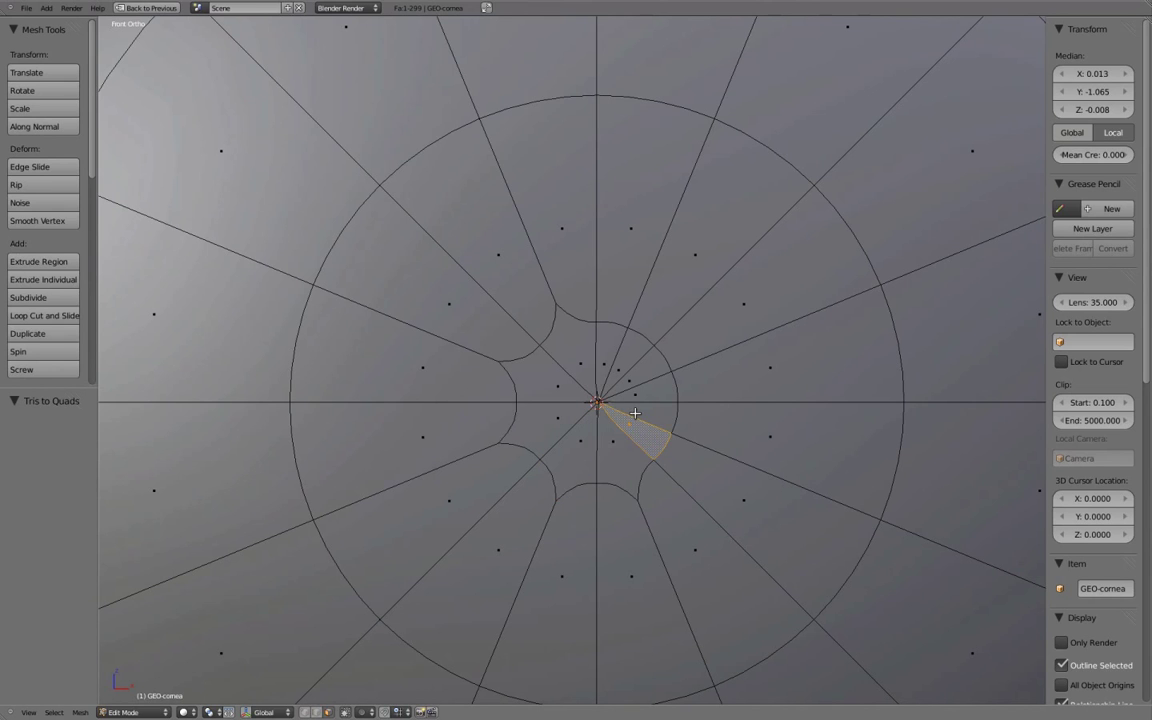
pyautogui.keyDown('shift'); pyautogui.rightClick(636, 413); pyautogui.keyUp('shift')
pyautogui.hotkey('alt', 'j')
# - Convert the two pairs of triangles in the front pole's upper-right quarter into quads
pyautogui.rightClick(645, 390)
pyautogui.keyDown('shift'); pyautogui.rightClick(640, 378); pyautogui.keyUp('shift')
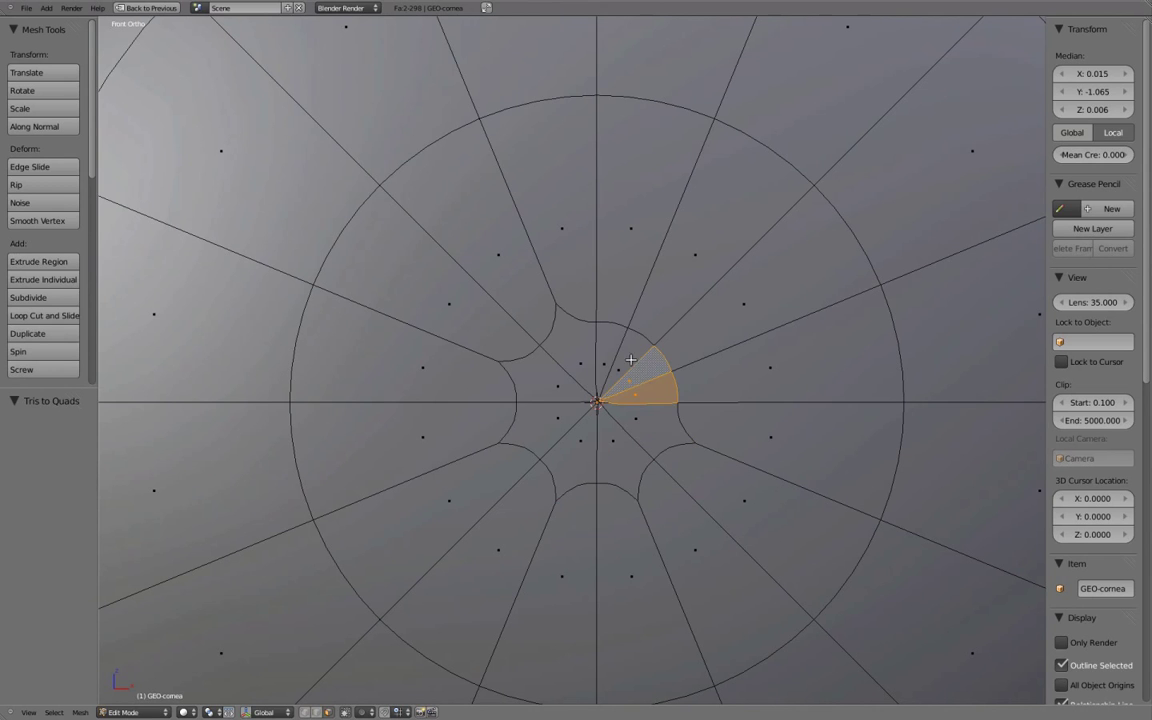
pyautogui.hotkey('alt', 'j')
pyautogui.rightClick(630, 360)
pyautogui.keyDown('shift'); pyautogui.rightClick(609, 350); pyautogui.keyUp('shift')
pyautogui.hotkey('alt', 'j')
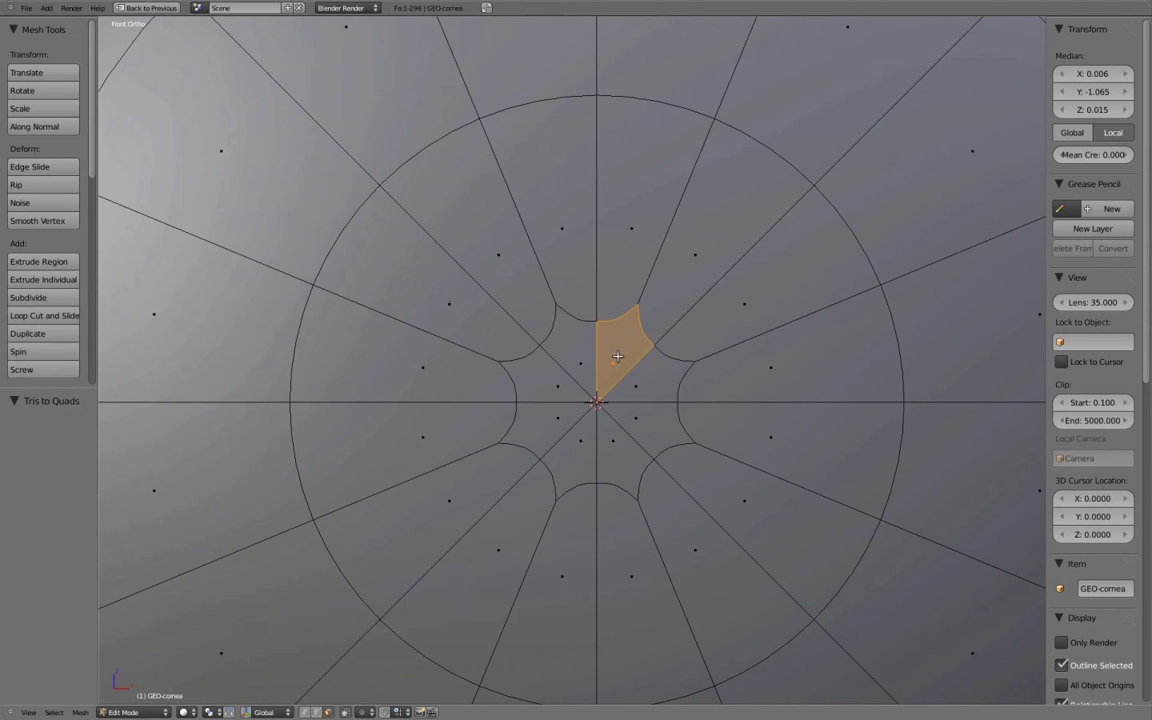
# - Return to vertex selection with nothing selected and check the merged pole's surface in Object Mode
pyautogui.hotkey('ctrl', 'Tab')
pyautogui.click(616, 334)
pyautogui.press('a')
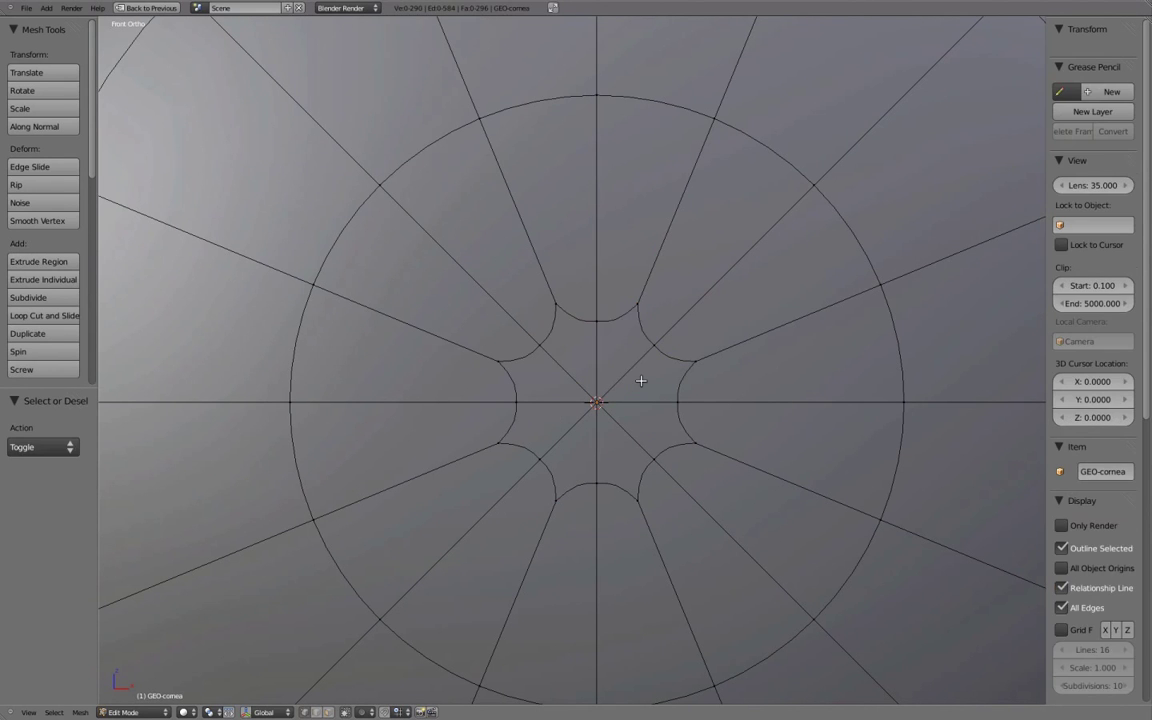
pyautogui.scroll(-3, 641, 380)
pyautogui.press('Tab')
pyautogui.moveTo(643, 373)
pyautogui.mouseDown(button='middle')
pyautogui.moveTo(563, 391)
pyautogui.moveTo(561, 337)
pyautogui.moveTo(630, 249)
pyautogui.moveTo(743, 283)
pyautogui.moveTo(722, 339)
pyautogui.mouseUp(button='middle')
pyautogui.scroll(6, 712, 347)
pyautogui.press('Tab')
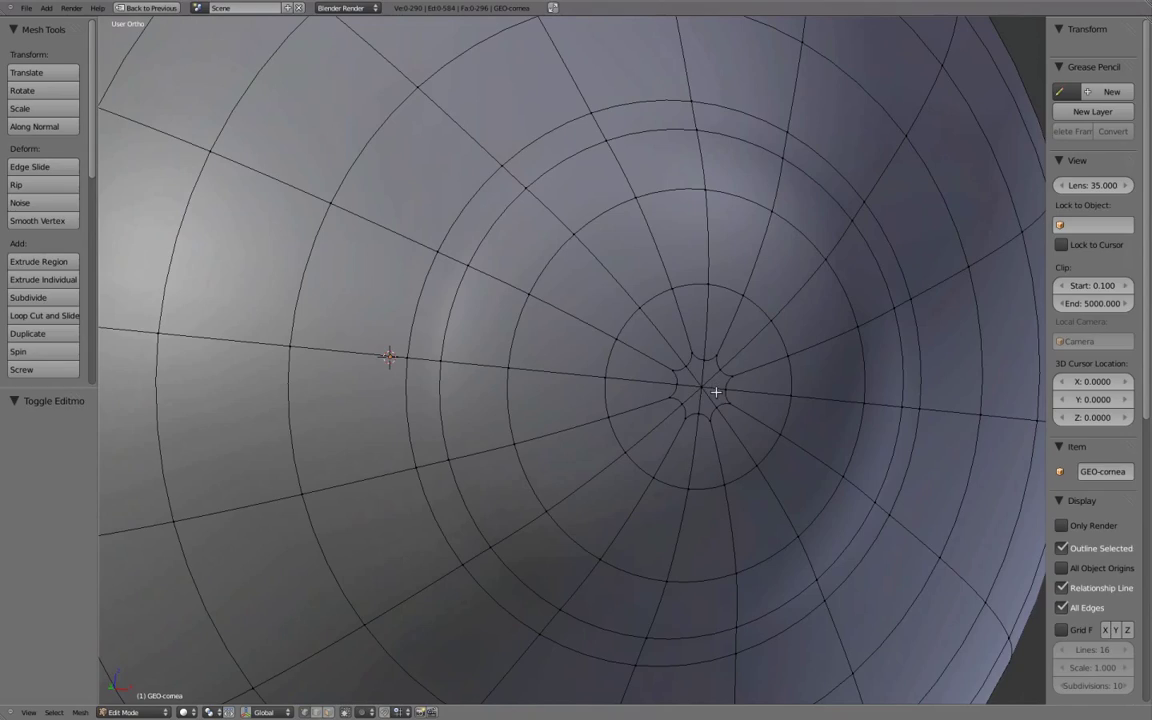
# - Circle-select the vertices around the front pole, try smoothing them, and inspect the bulge in Object Mode
pyautogui.press('c')
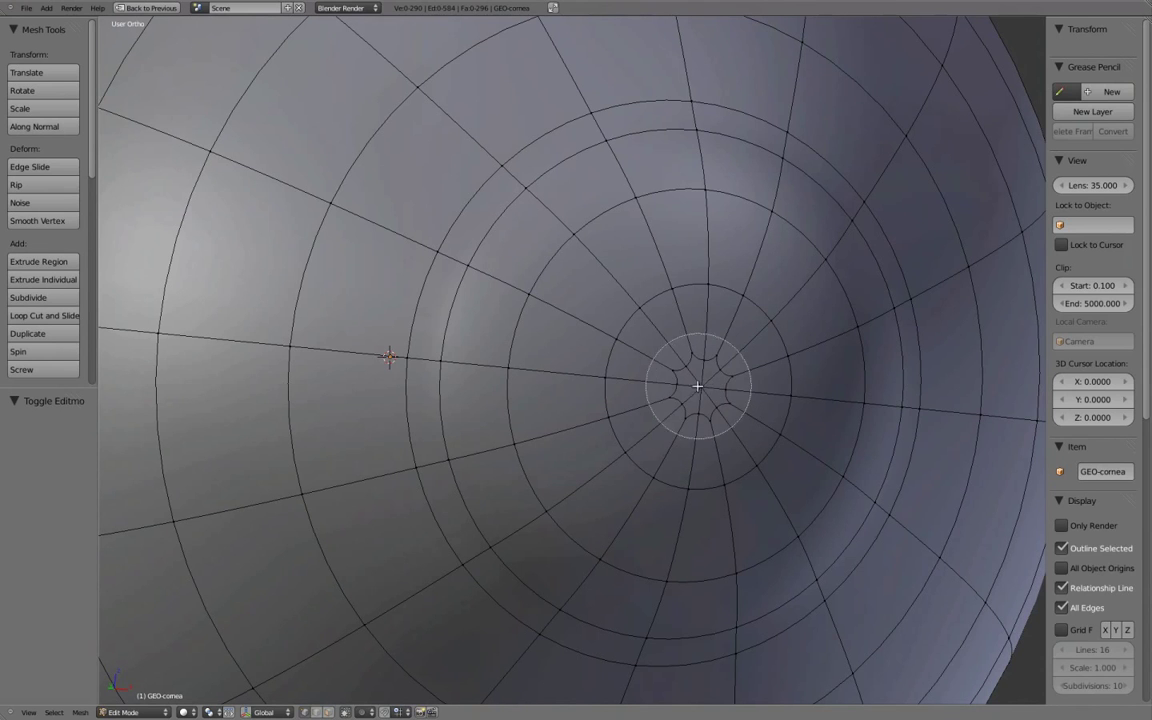
pyautogui.click(704, 388)
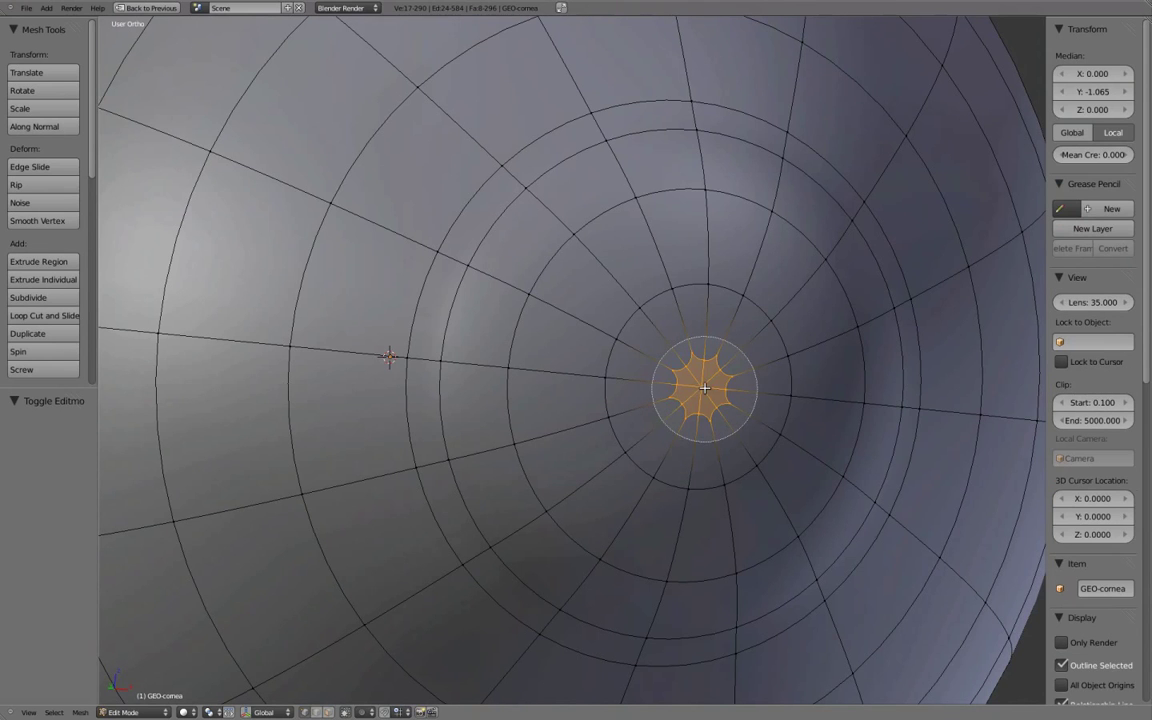
pyautogui.press('w')
pyautogui.click(861, 383)
pyautogui.press('Tab')
pyautogui.scroll(-3, 812, 396)
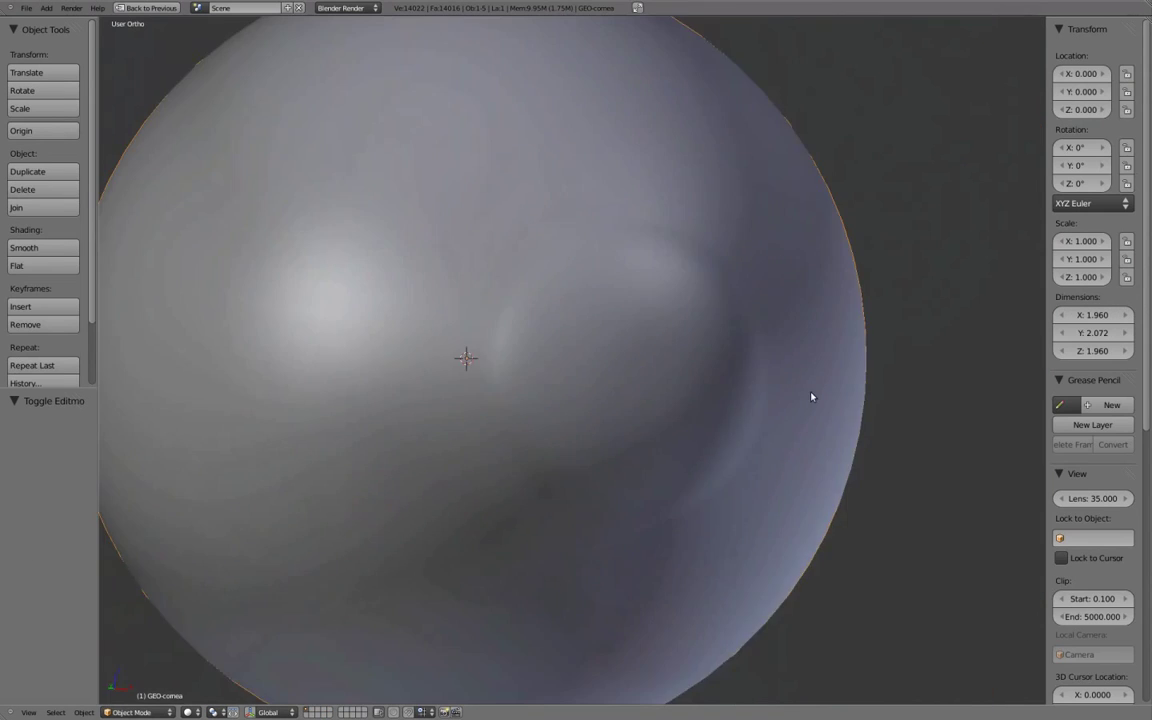
pyautogui.moveTo(812, 396); pyautogui.dragTo(656, 334, button='middle')
# - Try smoothing the pole vertices together with the first surrounding ring, and inspect the surface in Object Mode
pyautogui.press('Tab')
pyautogui.press('w')
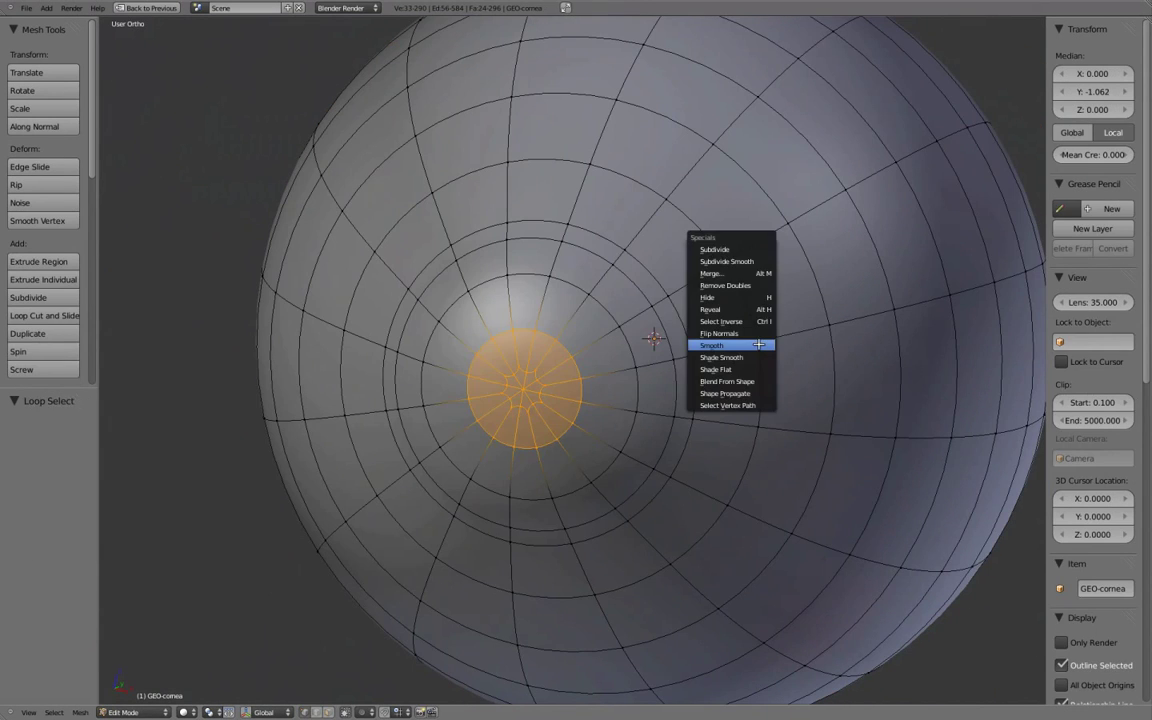
pyautogui.click(758, 343)
pyautogui.press('Tab')
pyautogui.moveTo(694, 378); pyautogui.dragTo(668, 418, button='middle')
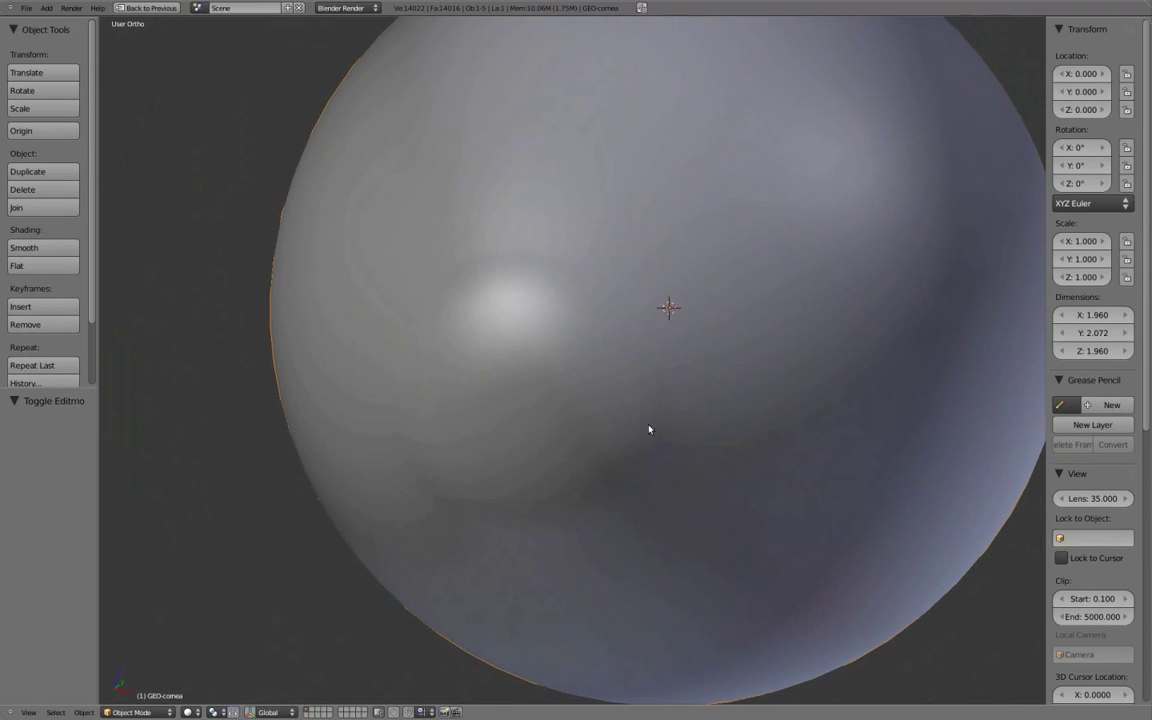
# - Undo the last smoothing of the pole area and return to its mesh in Edit Mode
pyautogui.hotkey('ctrl', 'z')
pyautogui.moveTo(581, 399)
pyautogui.mouseDown(button='middle')
pyautogui.moveTo(612, 363)
pyautogui.moveTo(587, 385)
pyautogui.mouseUp(button='middle')
pyautogui.scroll(1, 587, 385)
pyautogui.press('Tab')
pyautogui.scroll(1, 580, 388)
pyautogui.scroll(-1, 576, 389)
pyautogui.hotkey('ctrl', 'z')
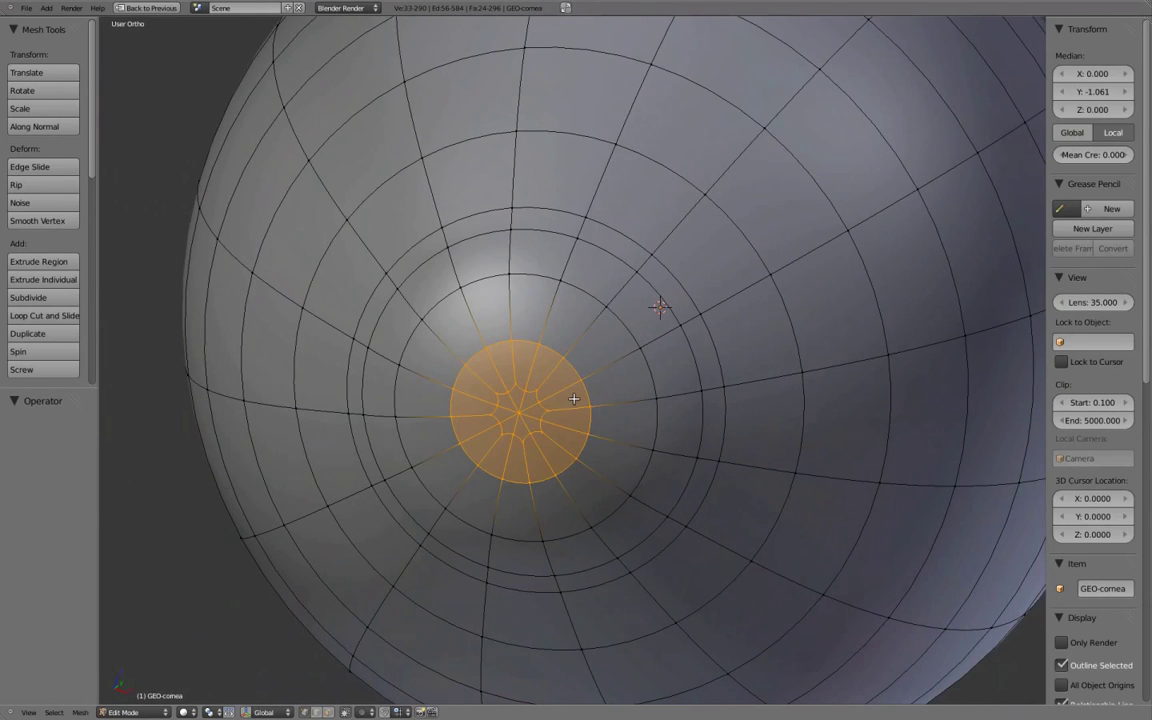
# - Shrink the selection to the innermost pole vertices and examine the bulge from several angles in Object and Edit Mode
pyautogui.press('ctrl+KP_Subtract')
pyautogui.press('Tab')
pyautogui.moveTo(576, 401)
pyautogui.mouseDown(button='middle')
pyautogui.moveTo(644, 240)
pyautogui.moveTo(728, 217)
pyautogui.moveTo(647, 322)
pyautogui.moveTo(700, 316)
pyautogui.moveTo(786, 370)
pyautogui.moveTo(746, 249)
pyautogui.moveTo(779, 267)
pyautogui.mouseUp(button='middle')
pyautogui.scroll(1, 754, 254)
pyautogui.scroll(-3, 779, 258)
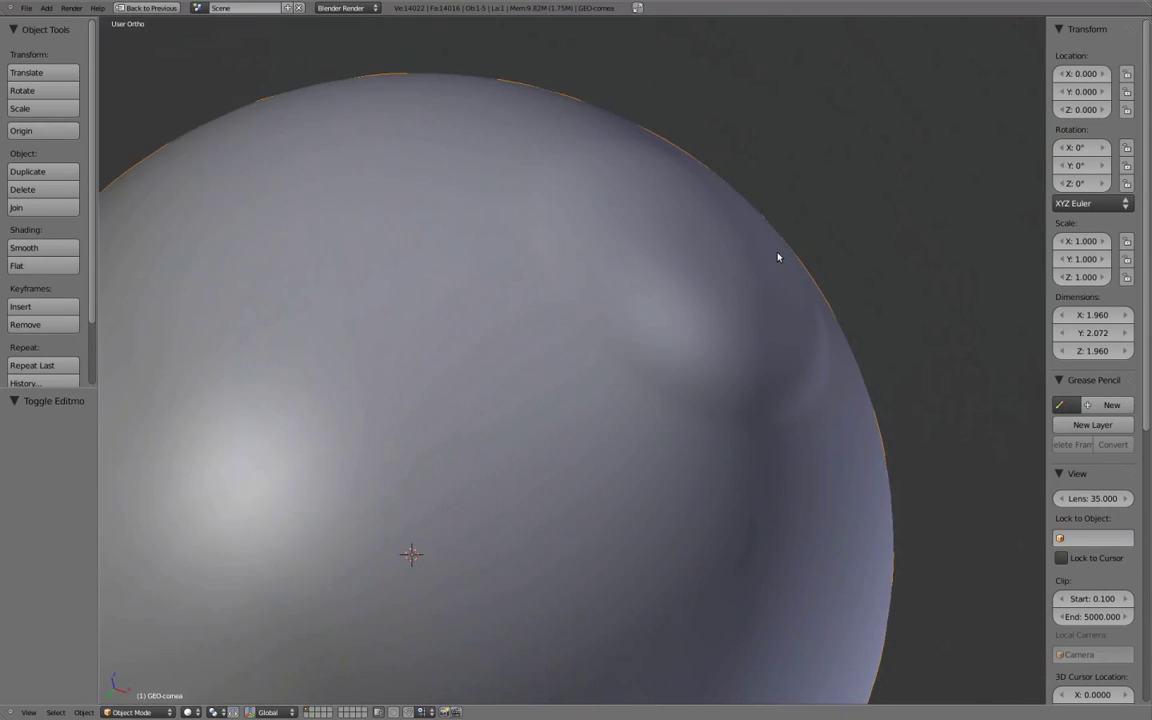
pyautogui.press('Tab')
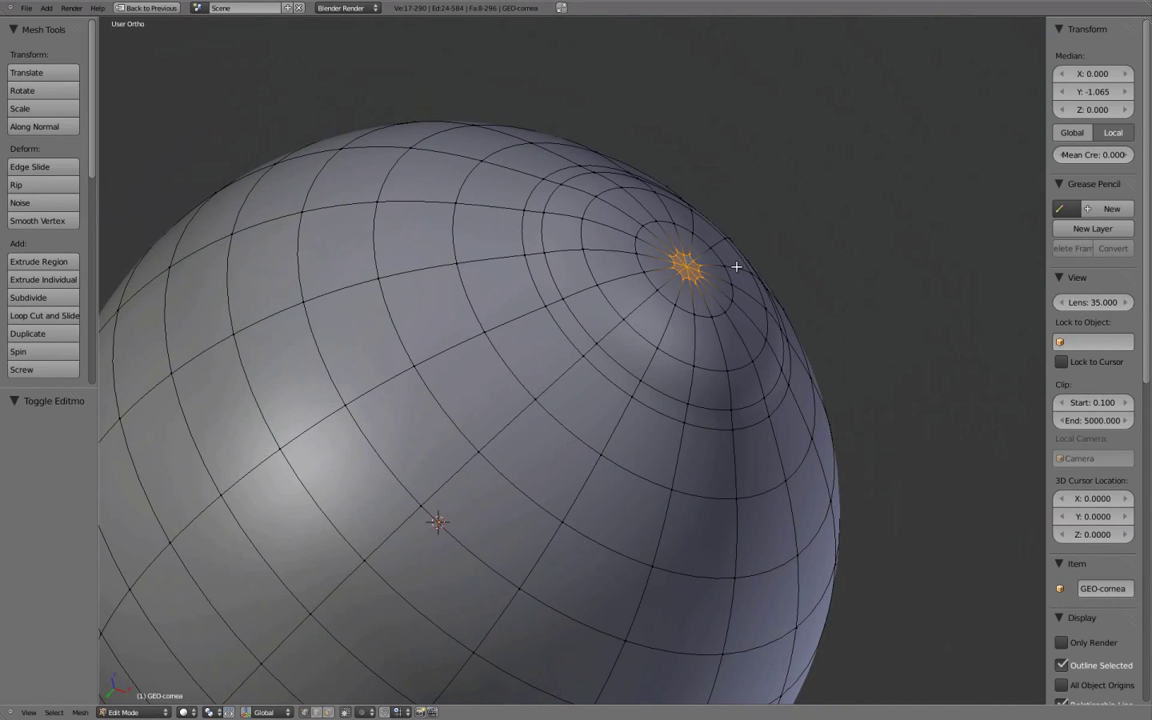
pyautogui.press('Tab')
pyautogui.rightClick(743, 265)
pyautogui.moveTo(743, 265)
pyautogui.mouseDown(button='middle')
pyautogui.moveTo(573, 412)
pyautogui.moveTo(568, 437)
pyautogui.moveTo(568, 424)
pyautogui.mouseUp(button='middle')
pyautogui.press('Tab')
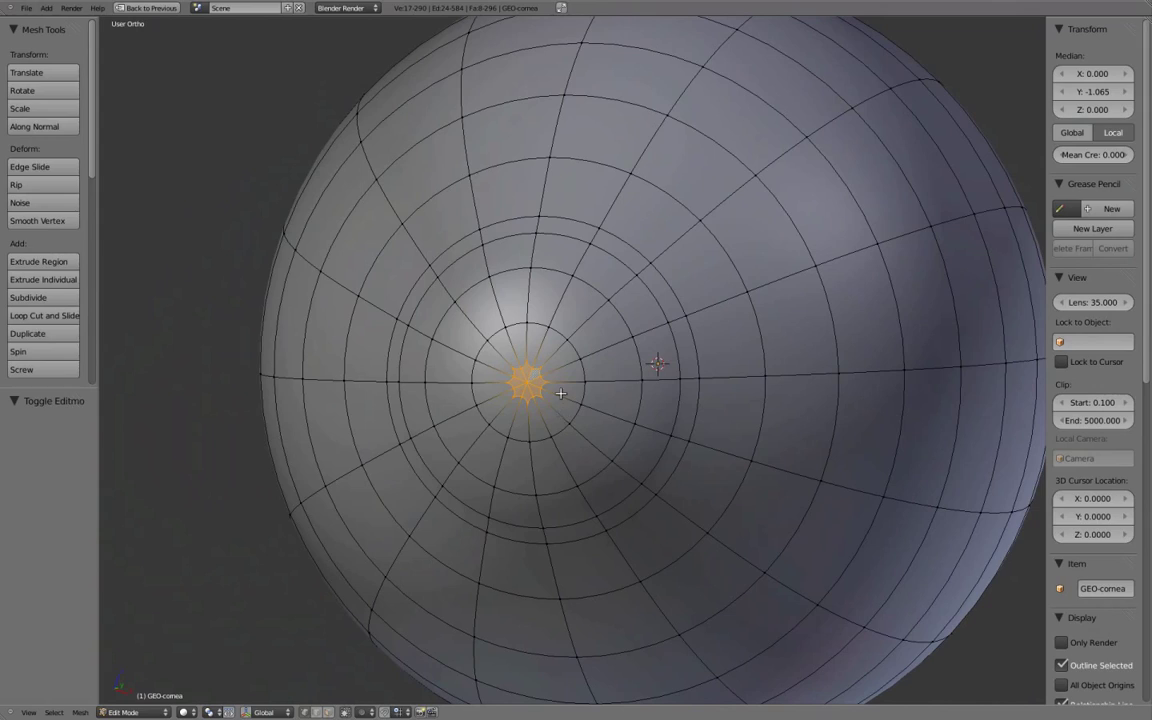
# - Select only the first full ring around the front pole, scale it to about 0.79, and check the surface in Object Mode
pyautogui.press('a')
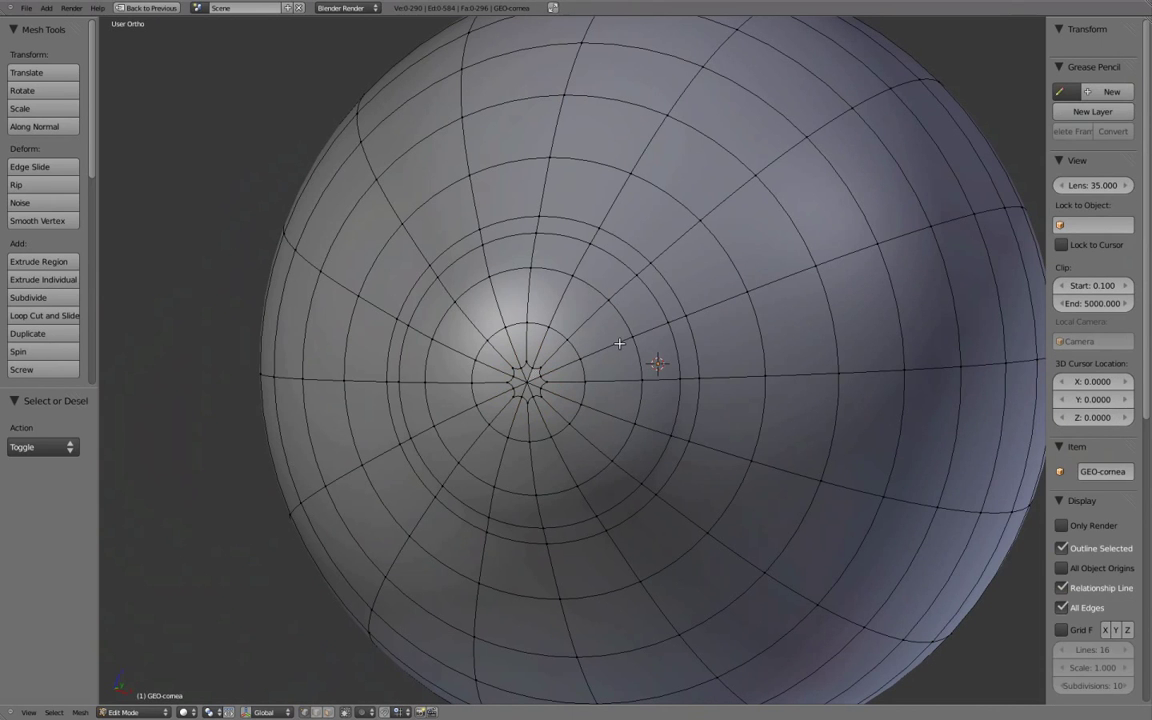
pyautogui.keyDown('alt'); pyautogui.rightClick(578, 354); pyautogui.keyUp('alt')
pyautogui.press('s')
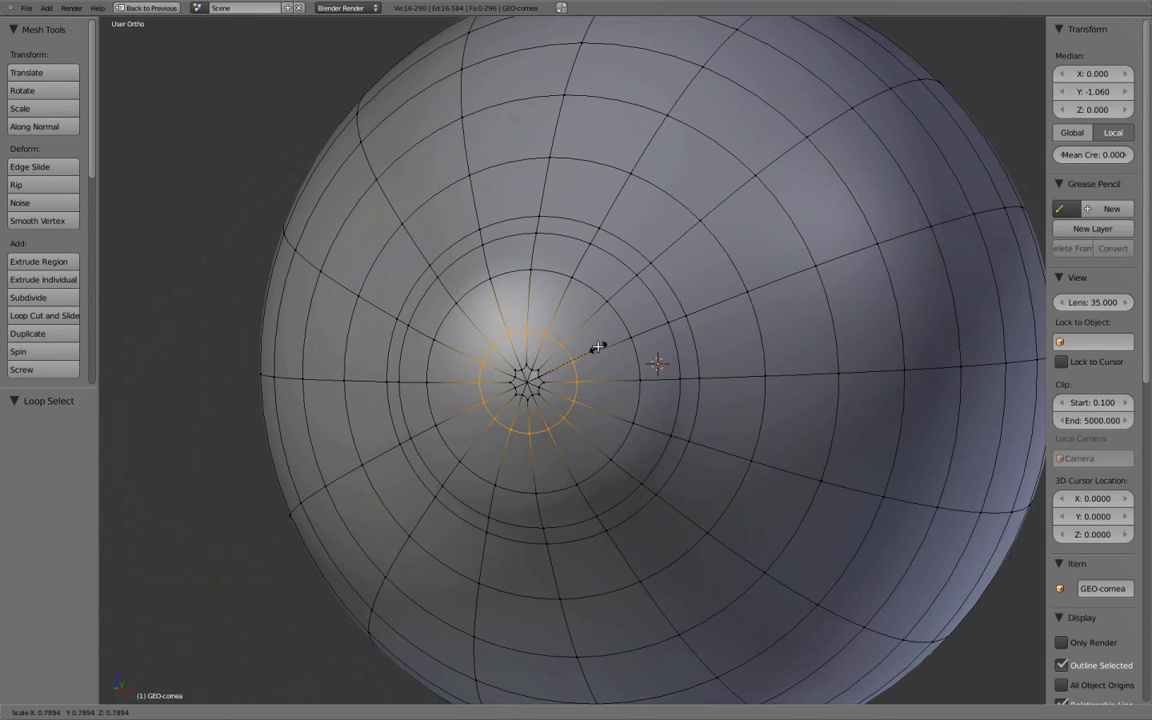
pyautogui.click(597, 347)
pyautogui.press('Tab')
pyautogui.moveTo(623, 335)
pyautogui.mouseDown(button='middle')
pyautogui.moveTo(597, 355)
pyautogui.moveTo(679, 399)
pyautogui.moveTo(550, 401)
pyautogui.moveTo(470, 381)
pyautogui.moveTo(417, 283)
pyautogui.moveTo(612, 159)
pyautogui.moveTo(635, 334)
pyautogui.moveTo(614, 278)
pyautogui.moveTo(625, 314)
pyautogui.moveTo(566, 375)
pyautogui.moveTo(592, 277)
pyautogui.moveTo(635, 213)
pyautogui.moveTo(723, 342)
pyautogui.moveTo(733, 419)
pyautogui.moveTo(742, 379)
pyautogui.moveTo(663, 332)
pyautogui.moveTo(746, 360)
pyautogui.moveTo(762, 281)
pyautogui.moveTo(725, 319)
pyautogui.moveTo(640, 347)
pyautogui.mouseUp(button='middle')
pyautogui.press('Tab')
# - Examine the cornea's bulge and the rings around its front pole from the side in Object and Edit Mode
pyautogui.scroll(-4, 697, 329)
pyautogui.scroll(-1, 708, 308)
pyautogui.press('Tab')
pyautogui.scroll(-2, 733, 291)
pyautogui.scroll(-1, 733, 291)
pyautogui.moveTo(733, 291); pyautogui.dragTo(684, 401, button='middle')
pyautogui.scroll(4, 684, 401)
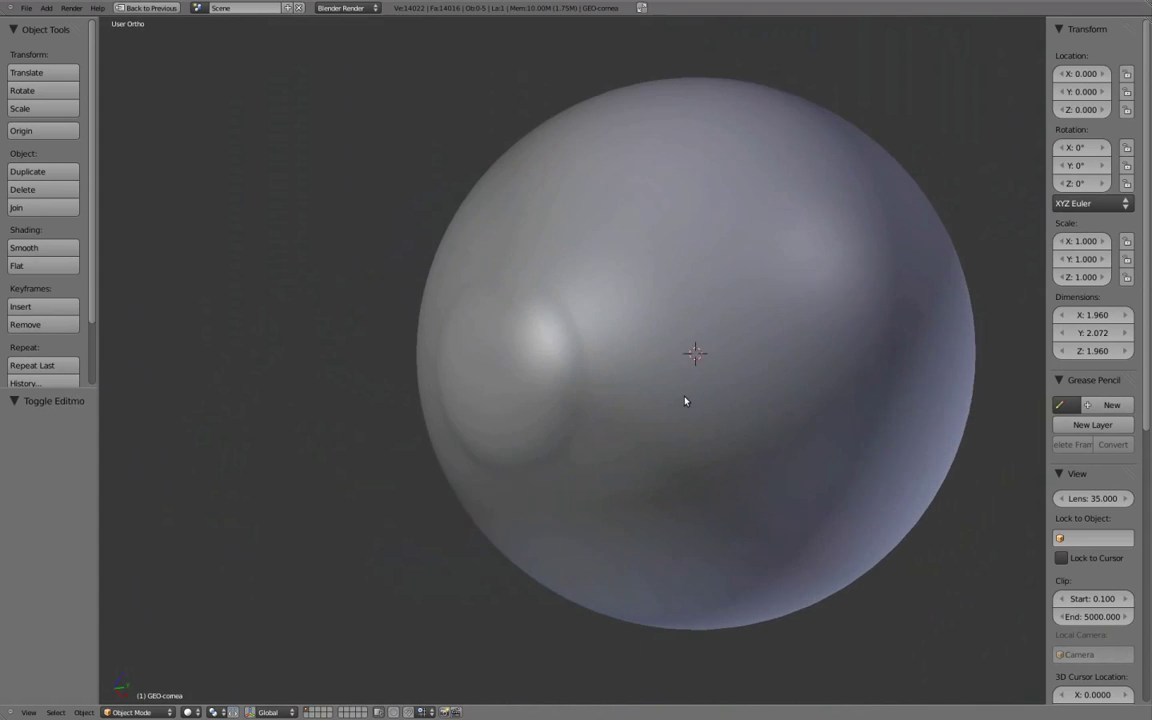
pyautogui.press('Tab')
pyautogui.scroll(1, 684, 401)
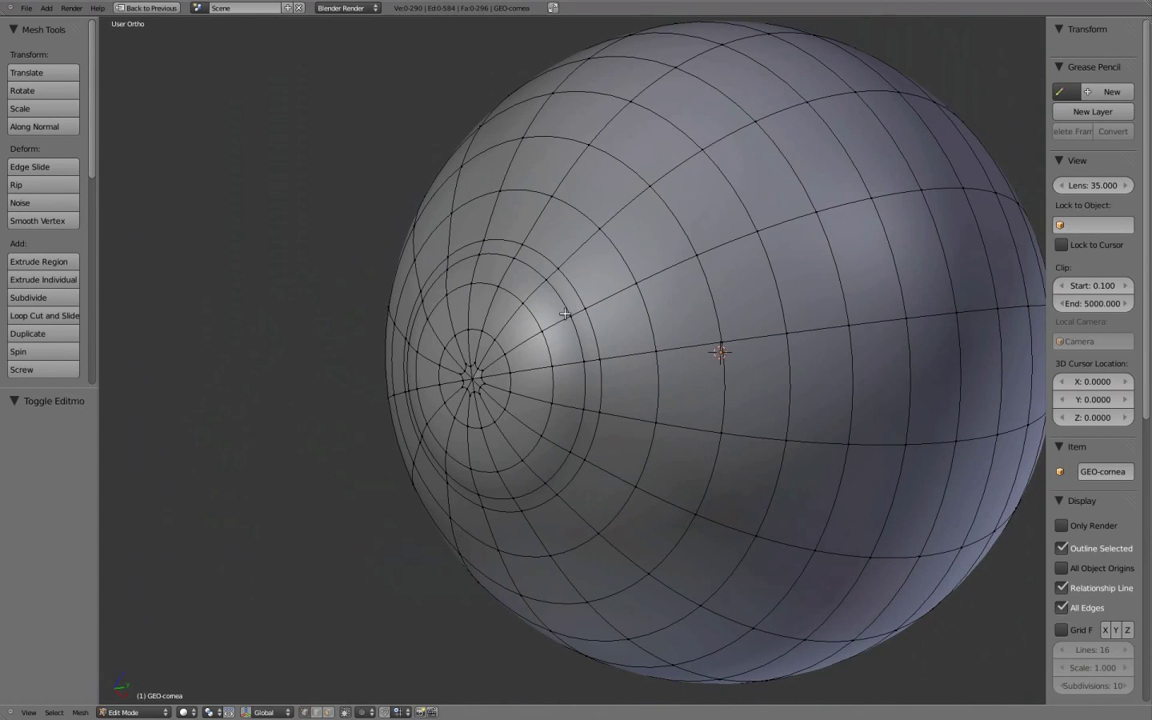
pyautogui.keyDown('alt'); pyautogui.rightClick(513, 362); pyautogui.keyUp('alt')
pyautogui.moveTo(578, 338); pyautogui.dragTo(676, 342, button='middle')
pyautogui.press('a')
# - Examine the back of the cornea in Object Mode with solid and wireframe shading
pyautogui.scroll(-4, 689, 327)
pyautogui.press('ctrl+KP_1')
pyautogui.press('Tab')
pyautogui.scroll(1, 620, 373)
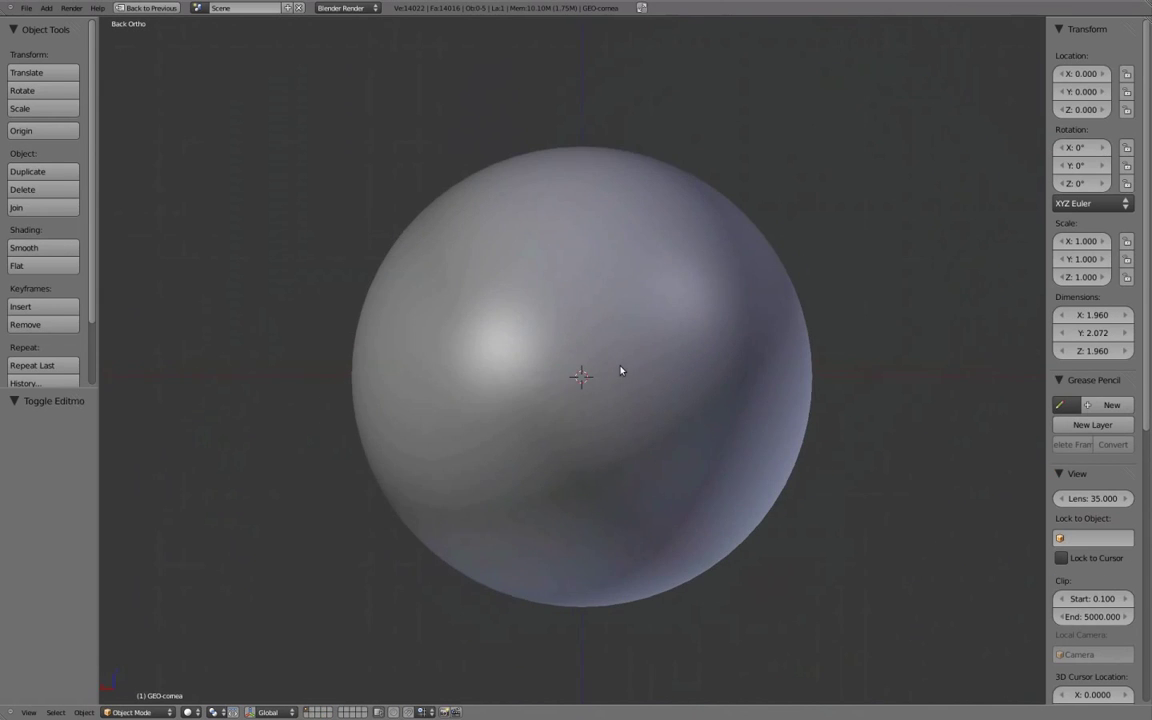
pyautogui.keyDown('shift'); pyautogui.moveTo(620, 373); pyautogui.dragTo(737, 377, button='middle'); pyautogui.keyUp('shift')
pyautogui.scroll(1, 762, 390)
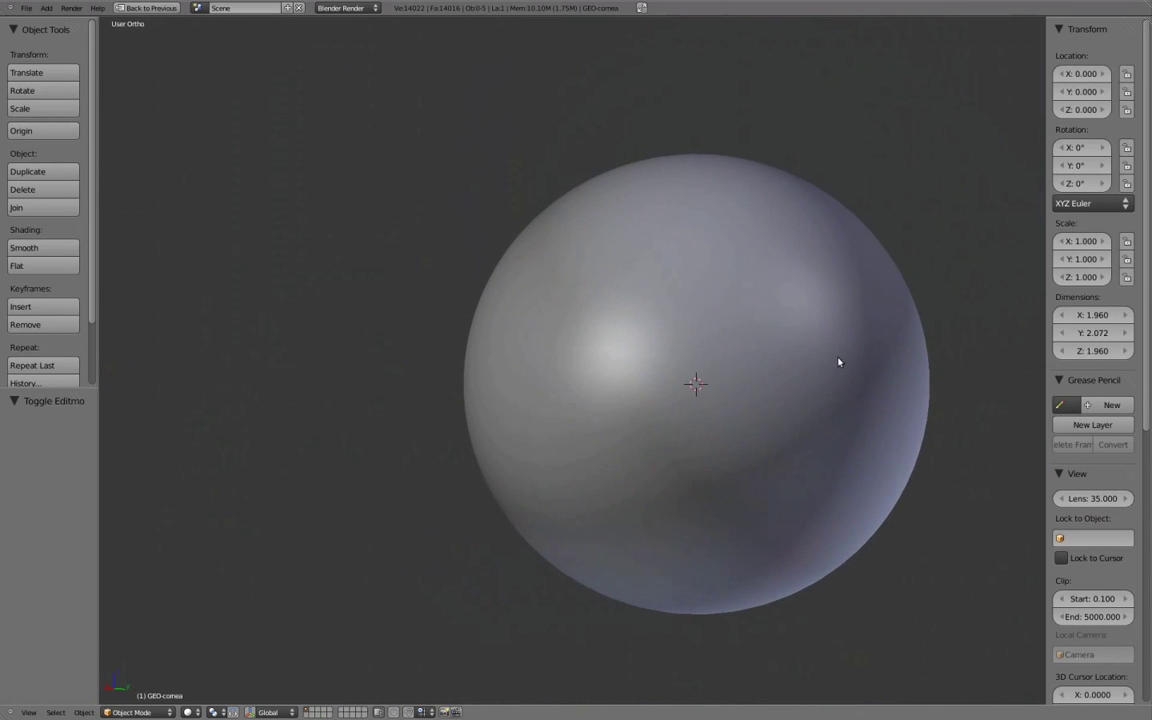
pyautogui.press('z')
pyautogui.keyDown('shift'); pyautogui.moveTo(832, 353); pyautogui.dragTo(711, 345, button='middle'); pyautogui.keyUp('shift')
pyautogui.scroll(1, 709, 341)
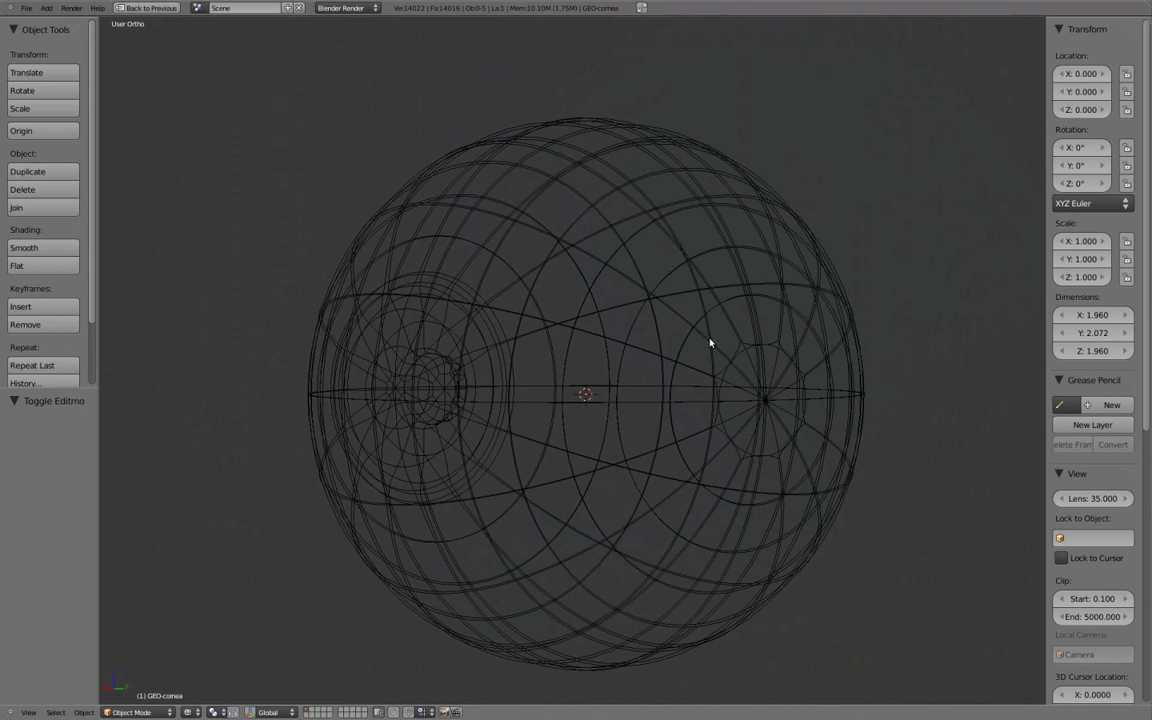
pyautogui.press('ctrl+KP_1')
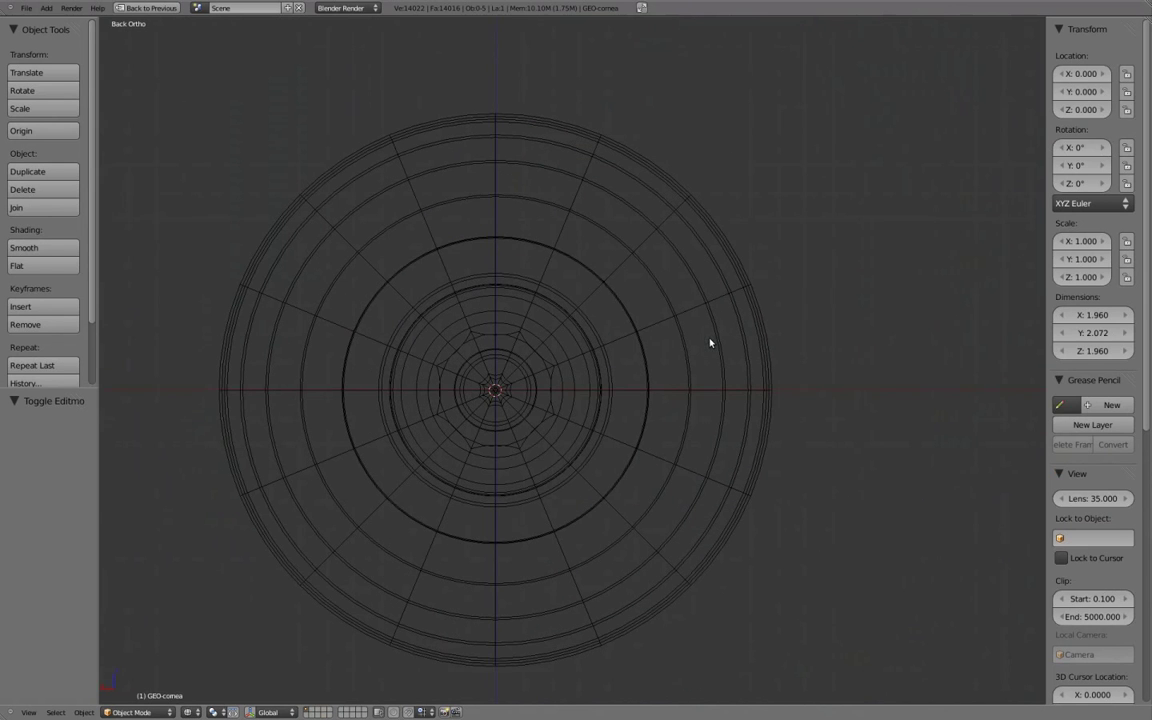
# - In Edit Mode with solid shading and face selection, merge the triangle pairs in the back pole's upper-left quarter into quads
pyautogui.press('Tab')
pyautogui.press('z')
pyautogui.keyDown('shift'); pyautogui.moveTo(507, 401); pyautogui.dragTo(537, 397, button='middle'); pyautogui.keyUp('shift')
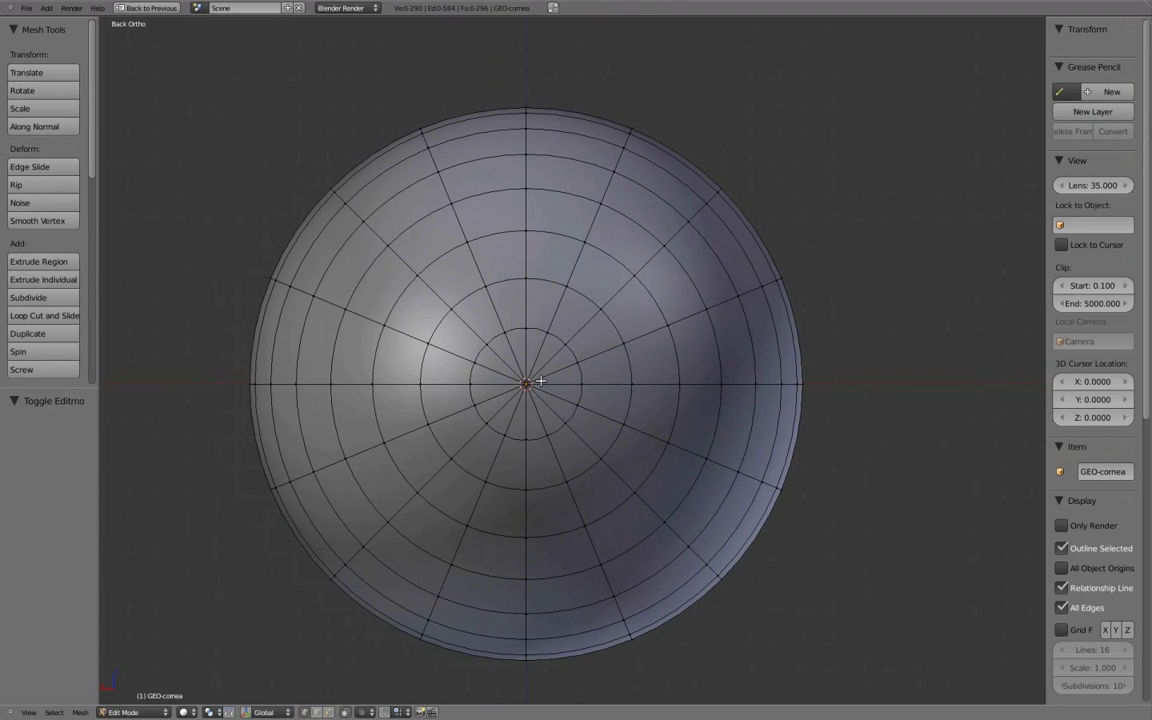
pyautogui.hotkey('ctrl', 'Tab')
pyautogui.click(534, 405)
pyautogui.scroll(3, 500, 347)
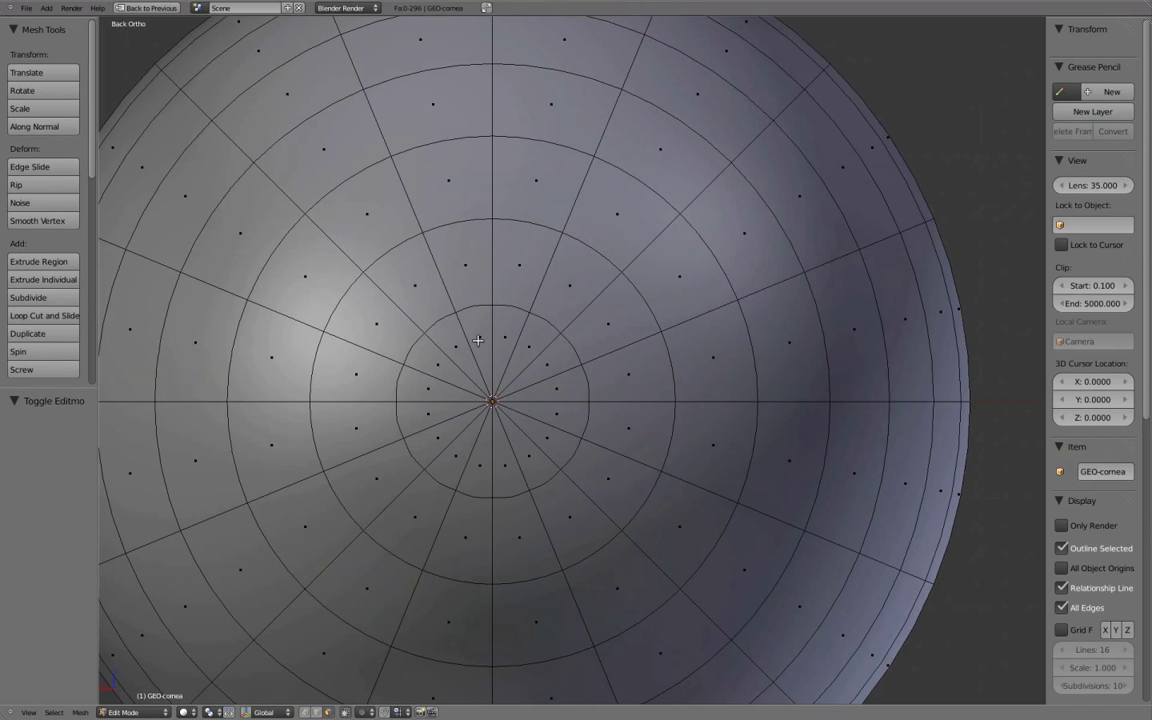
pyautogui.keyDown('alt'); pyautogui.rightClick(460, 347); pyautogui.keyUp('alt')
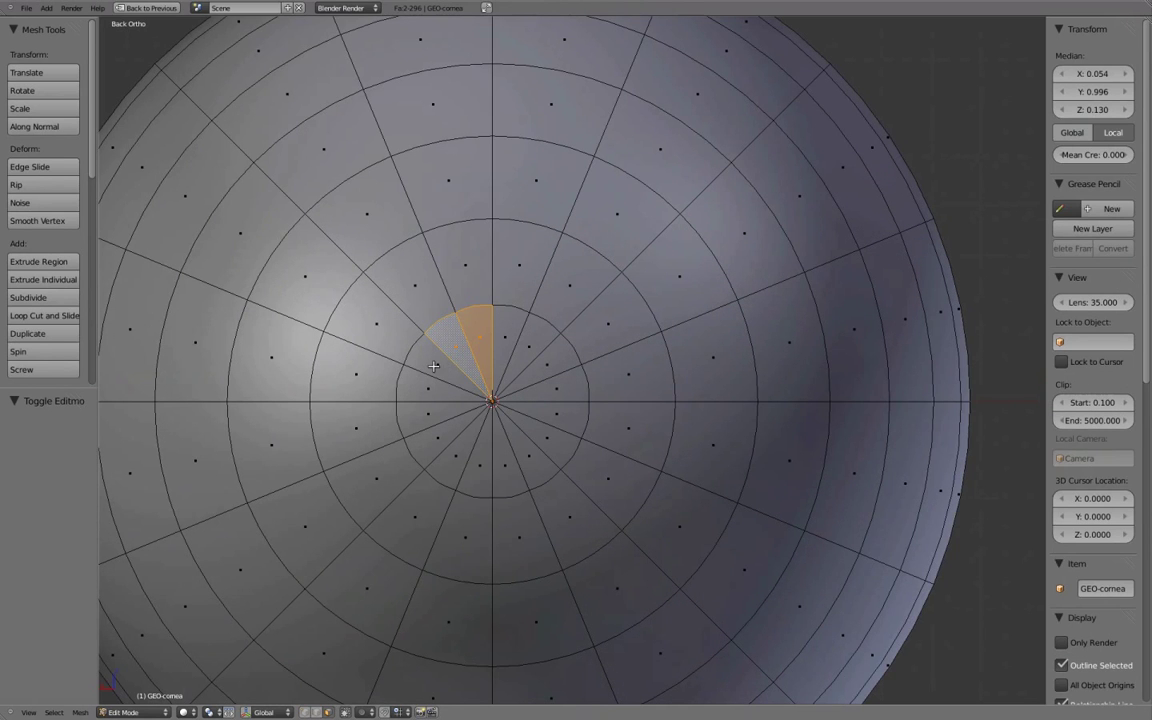
pyautogui.hotkey('alt', 'j')
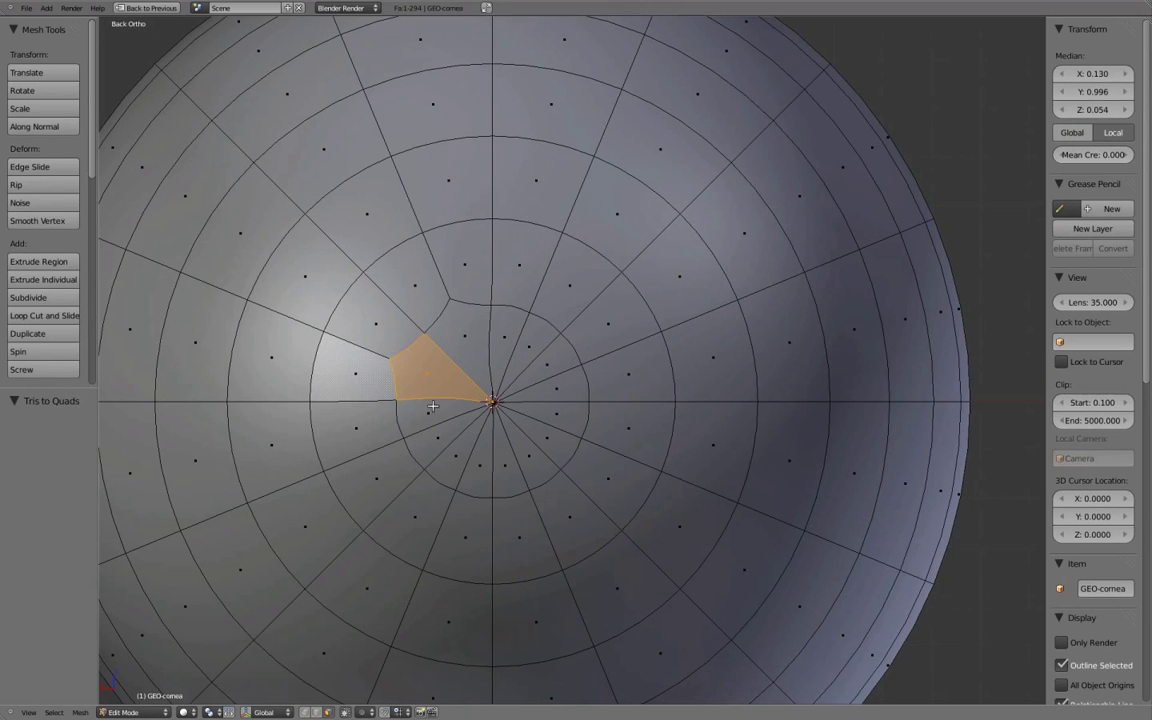
# - Convert the two pairs of triangles in the back pole's lower-left quarter into quads
pyautogui.keyDown('alt'); pyautogui.rightClick(450, 432); pyautogui.keyUp('alt')
pyautogui.hotkey('alt', 'j')
pyautogui.rightClick(467, 457)
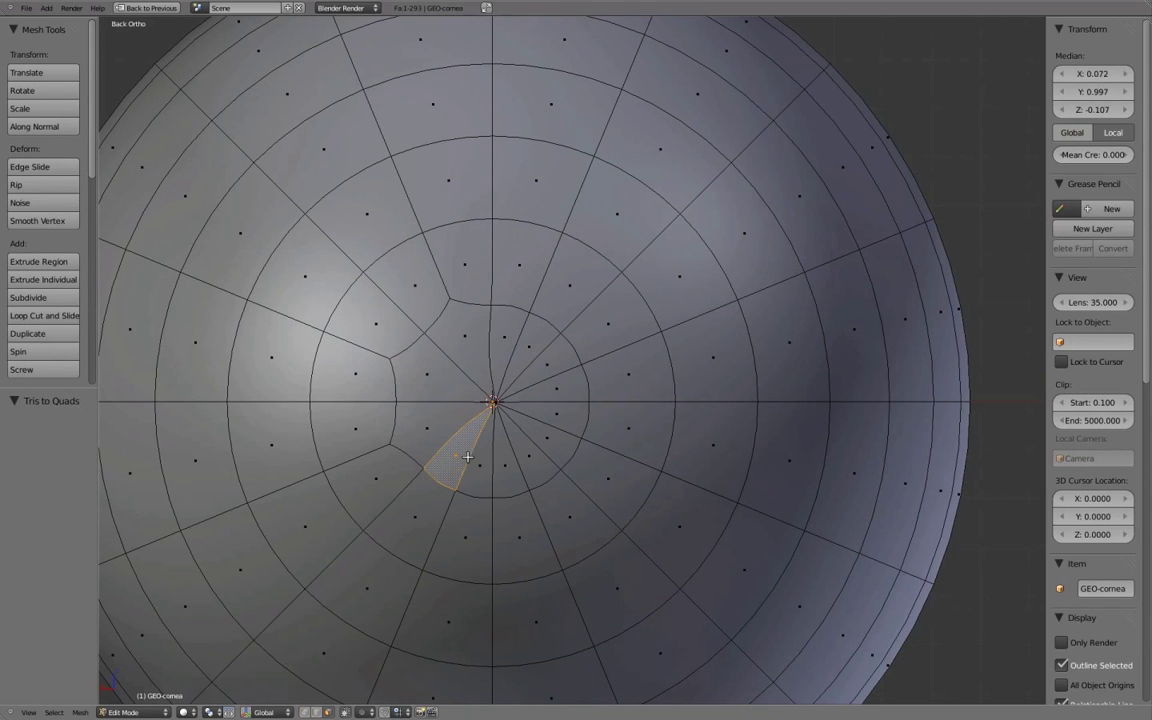
pyautogui.keyDown('shift'); pyautogui.rightClick(477, 464); pyautogui.keyUp('shift')
pyautogui.hotkey('alt', 'j')
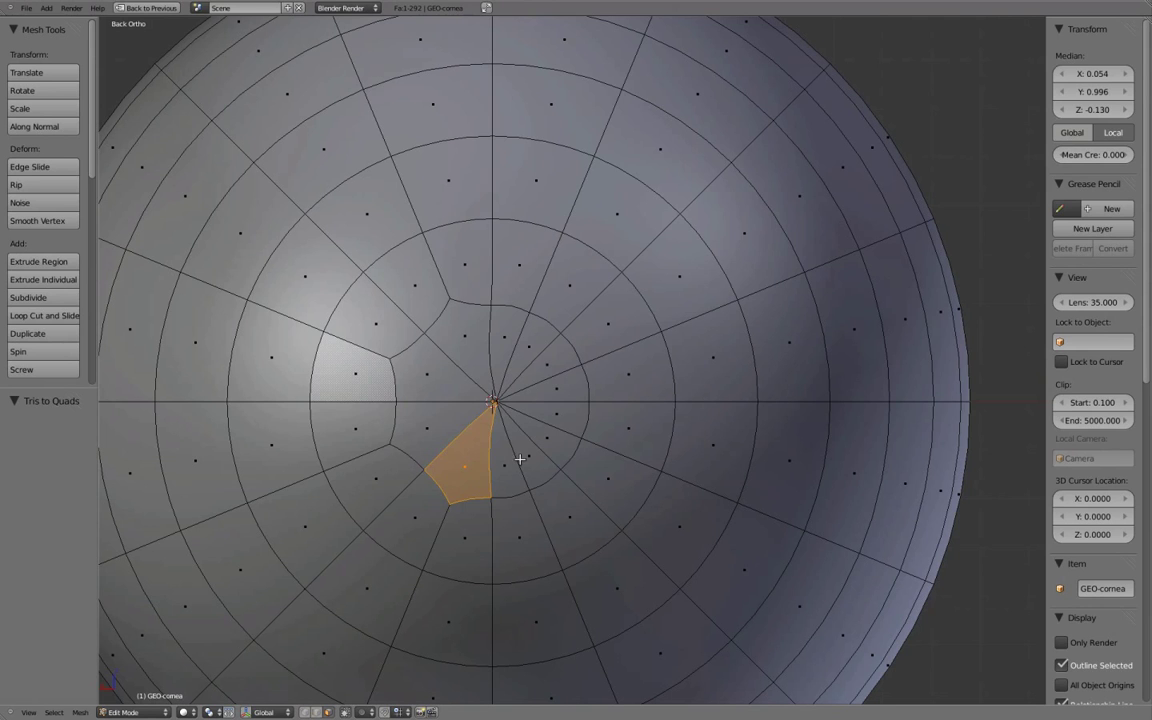
# - Convert the two pairs of triangles in the back pole's lower-right quarter into quads
pyautogui.keyDown('alt'); pyautogui.rightClick(522, 459); pyautogui.keyUp('alt')
pyautogui.hotkey('alt', 'j')
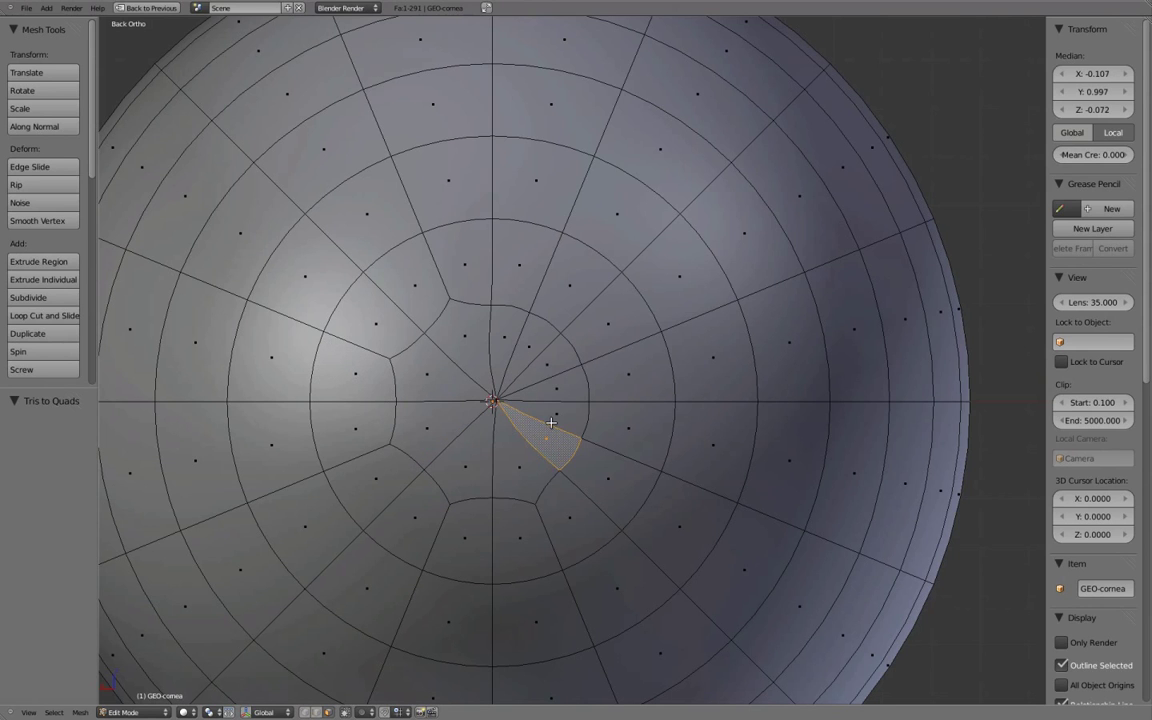
pyautogui.keyDown('shift'); pyautogui.rightClick(554, 417); pyautogui.keyUp('shift')
pyautogui.hotkey('alt', 'j')
# - Convert the triangle pairs in the back pole's upper-right quarter into quads, and return to vertex selection with nothing selected
pyautogui.rightClick(558, 393)
pyautogui.keyDown('shift'); pyautogui.rightClick(552, 365); pyautogui.keyUp('shift')
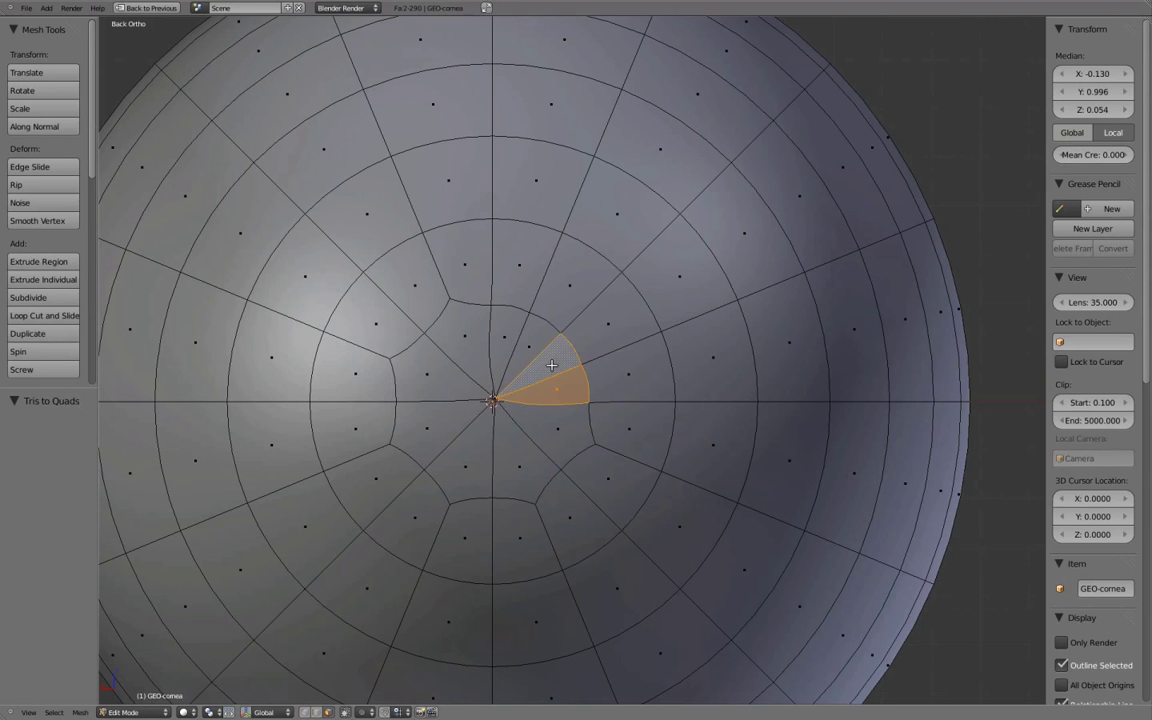
pyautogui.hotkey('alt', 'j')
pyautogui.keyDown('shift'); pyautogui.rightClick(509, 338); pyautogui.keyUp('shift')
pyautogui.hotkey('alt', 'j')
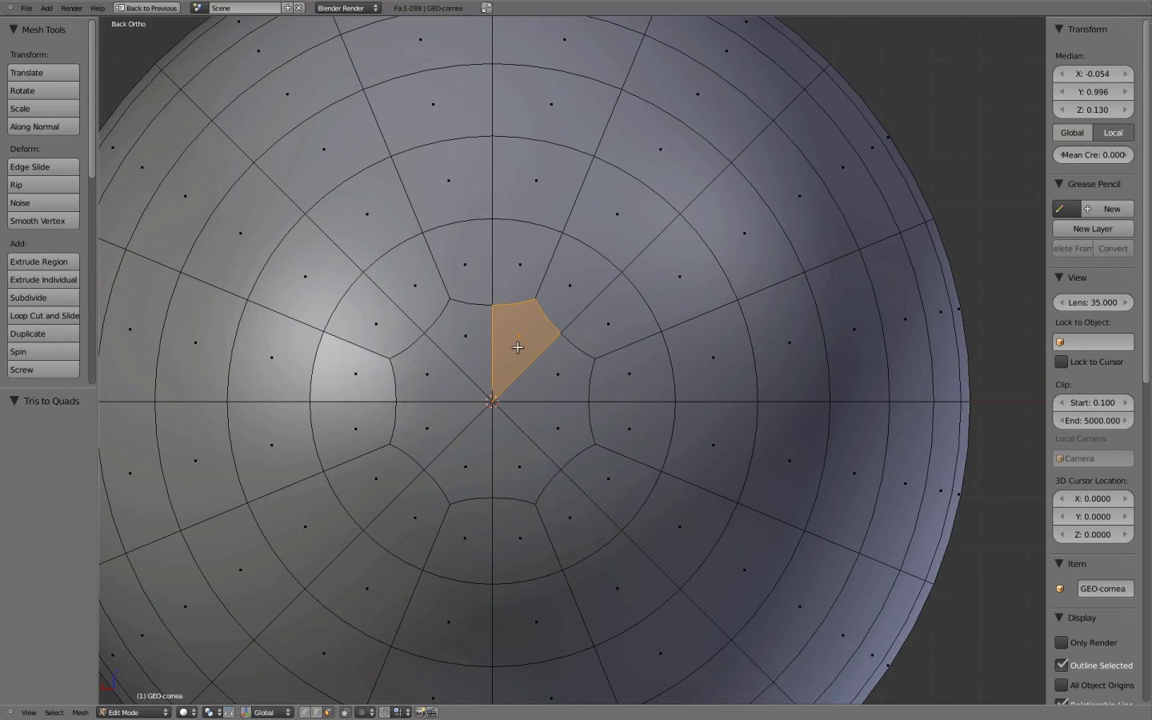
pyautogui.hotkey('ctrl', 'Tab')
pyautogui.click(560, 354)
pyautogui.press('a')
pyautogui.scroll(-3, 579, 375)
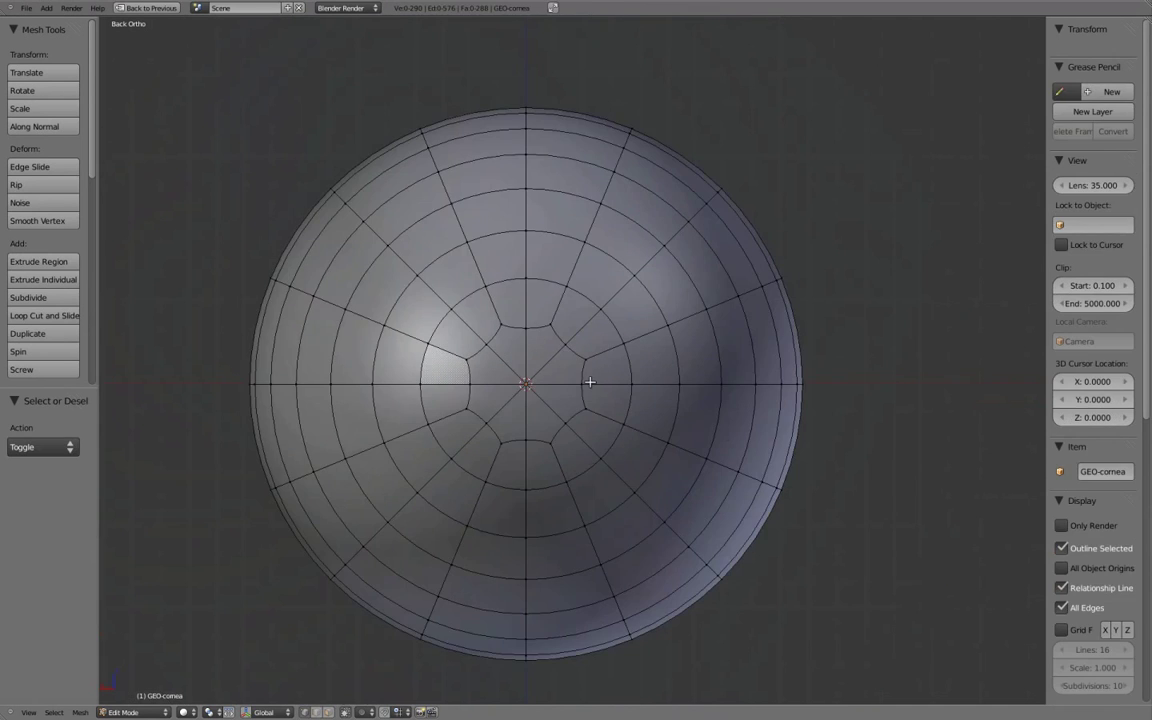
# - Examine the cornea in Object Mode from behind, the front and the side, using solid and wireframe shading
pyautogui.press('Tab')
pyautogui.moveTo(591, 354)
pyautogui.mouseDown(button='middle')
pyautogui.moveTo(895, 378)
pyautogui.moveTo(728, 378)
pyautogui.moveTo(643, 399)
pyautogui.moveTo(648, 387)
pyautogui.mouseUp(button='middle')
pyautogui.scroll(-4, 715, 374)
pyautogui.press('z')
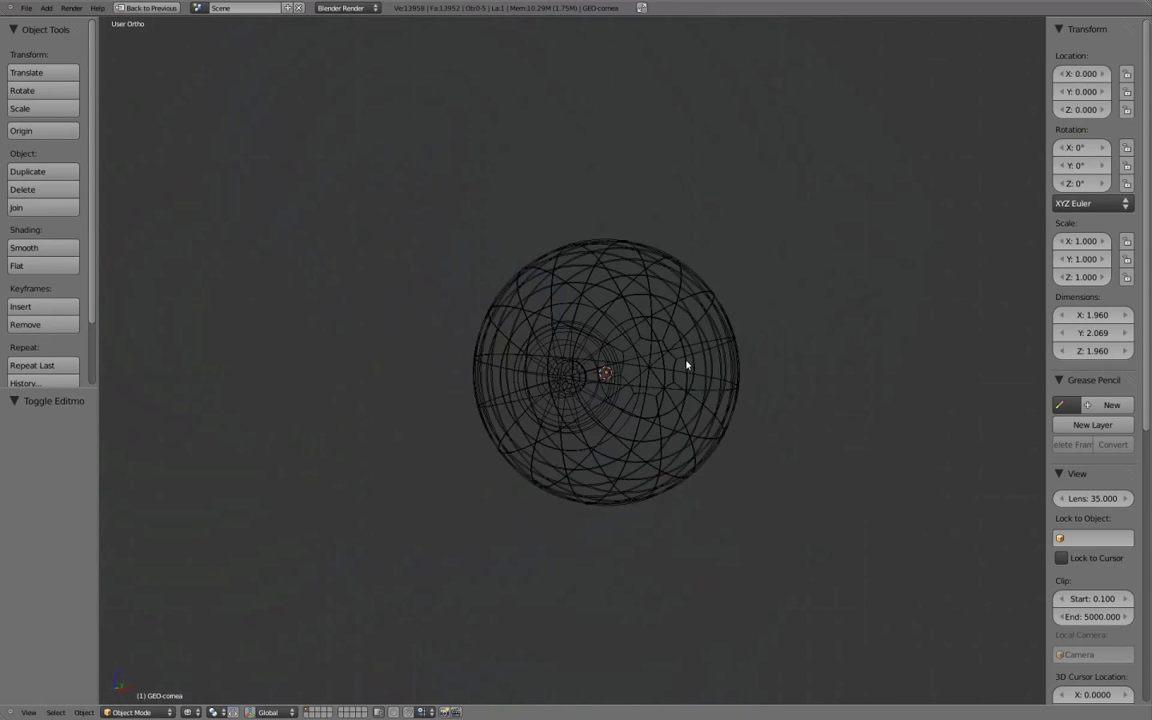
pyautogui.scroll(5, 686, 364)
pyautogui.press('z')
pyautogui.moveTo(550, 386)
pyautogui.mouseDown(button='middle')
pyautogui.moveTo(564, 332)
pyautogui.moveTo(571, 399)
pyautogui.moveTo(527, 419)
pyautogui.moveTo(553, 337)
pyautogui.moveTo(506, 373)
pyautogui.moveTo(653, 185)
pyautogui.moveTo(687, 98)
pyautogui.moveTo(705, 134)
pyautogui.moveTo(641, 278)
pyautogui.moveTo(589, 285)
pyautogui.mouseUp(button='middle')
pyautogui.press('KP_1')
pyautogui.scroll(-3, 674, 337)
pyautogui.scroll(-2, 686, 330)
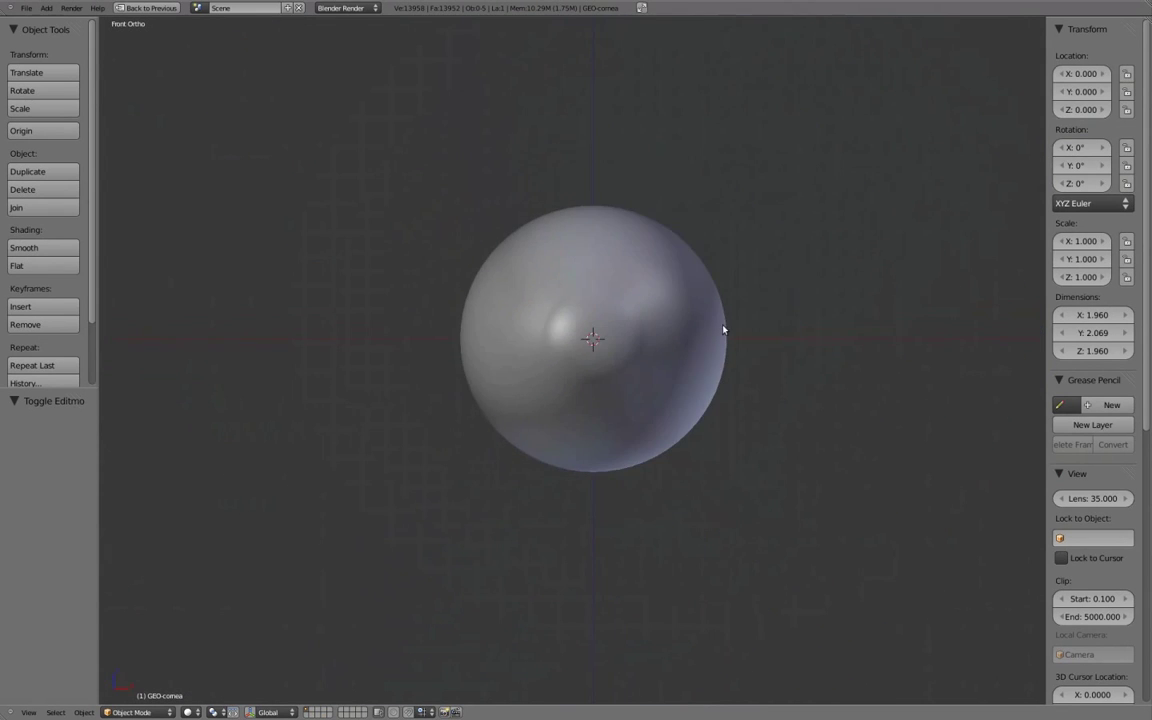
pyautogui.scroll(-1, 722, 330)
pyautogui.press('KP_6')
pyautogui.press('KP_6')
pyautogui.press('KP_6')
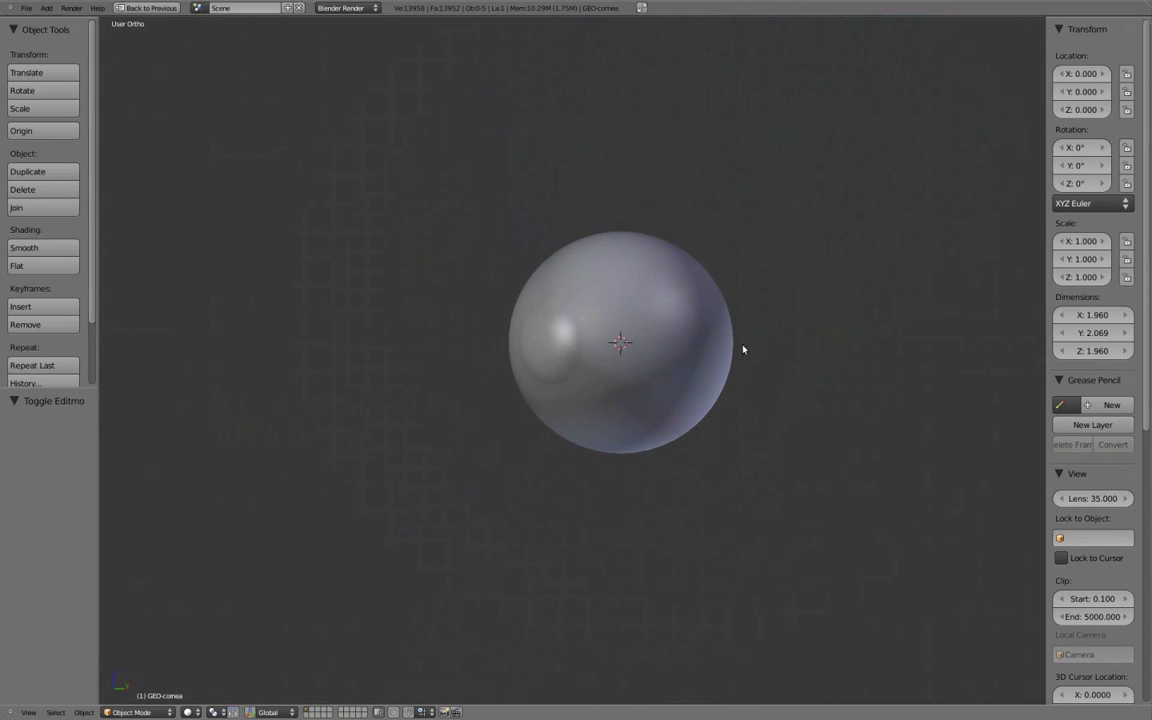
pyautogui.moveTo(741, 316); pyautogui.dragTo(685, 350, button='middle')
pyautogui.scroll(5, 679, 316)
# - Restore the full screen layout from the maximized 3D view and show the eye in wireframe from the right side
pyautogui.hotkey('shift', 'space')
pyautogui.moveTo(620, 331)
pyautogui.keyDown('shift'); pyautogui.mouseDown(button='middle')
pyautogui.moveTo(683, 383)
pyautogui.moveTo(676, 377)
pyautogui.mouseUp(button='middle'); pyautogui.keyUp('shift')
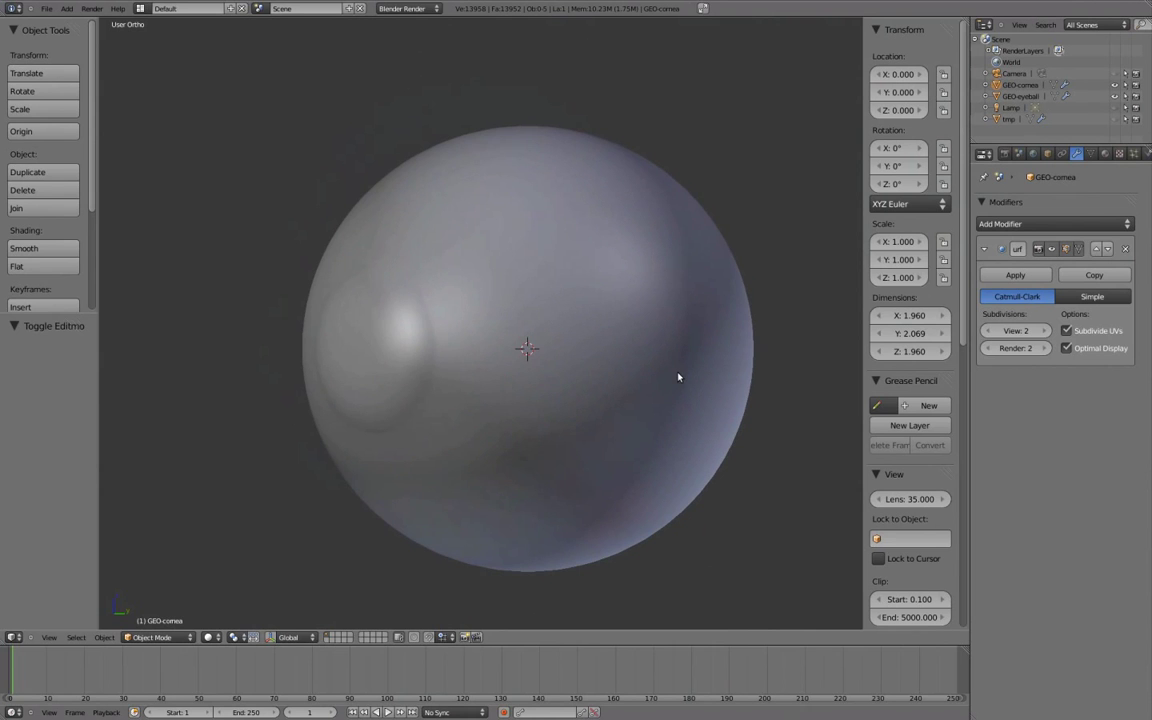
pyautogui.press('KP_3')
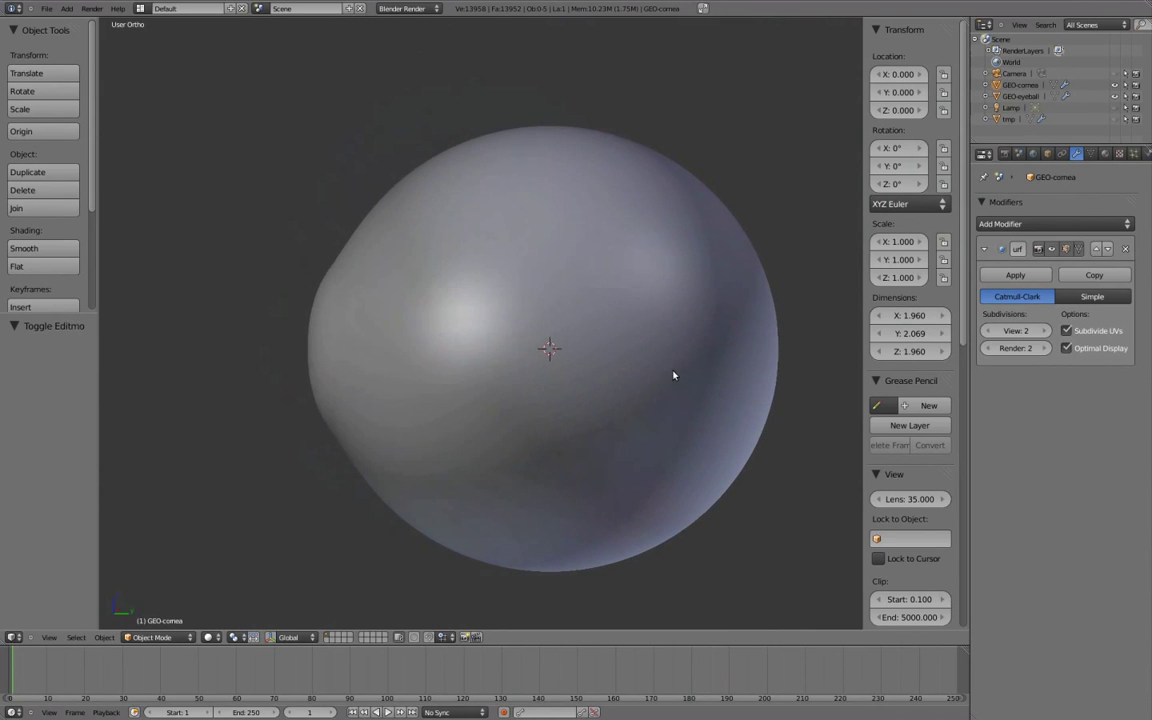
pyautogui.press('z')
pyautogui.press('KP_3')
pyautogui.keyDown('shift'); pyautogui.moveTo(413, 346); pyautogui.dragTo(427, 345, button='middle'); pyautogui.keyUp('shift')
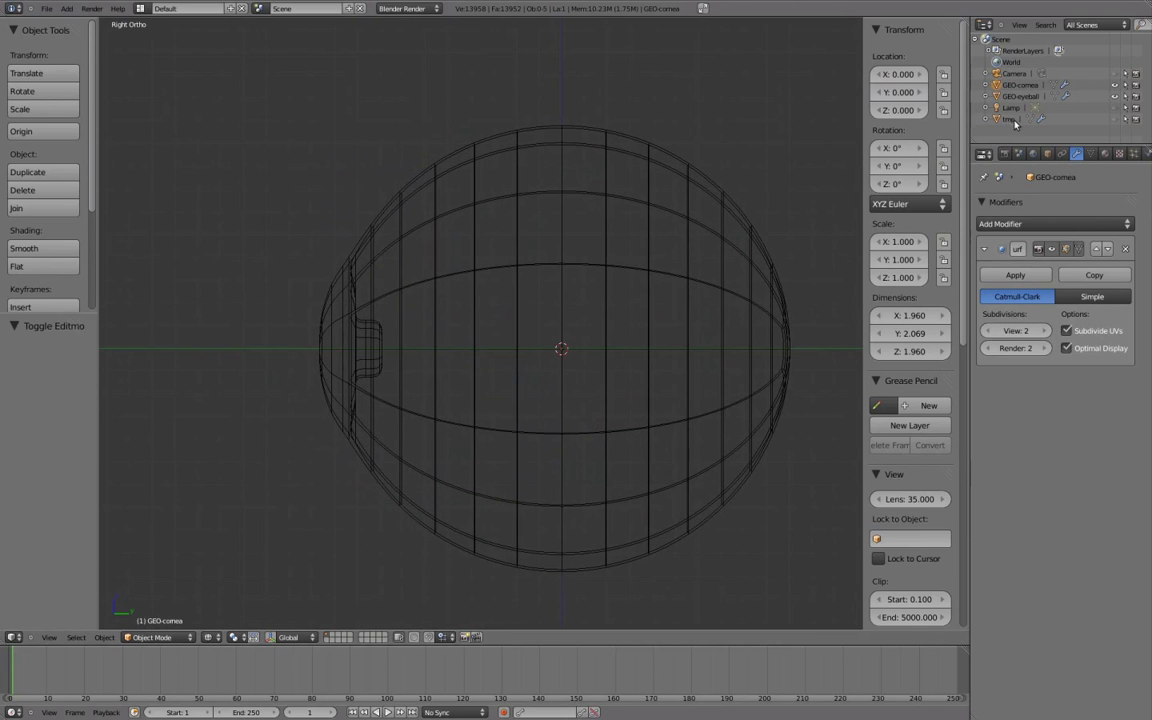
# - Unhide the tmp sphere and delete it from the scene
pyautogui.click(1113, 119)
pyautogui.rightClick(393, 329)
pyautogui.keyDown('shift'); pyautogui.moveTo(386, 329); pyautogui.dragTo(467, 328, button='middle'); pyautogui.keyUp('shift')
pyautogui.scroll(4, 467, 328)
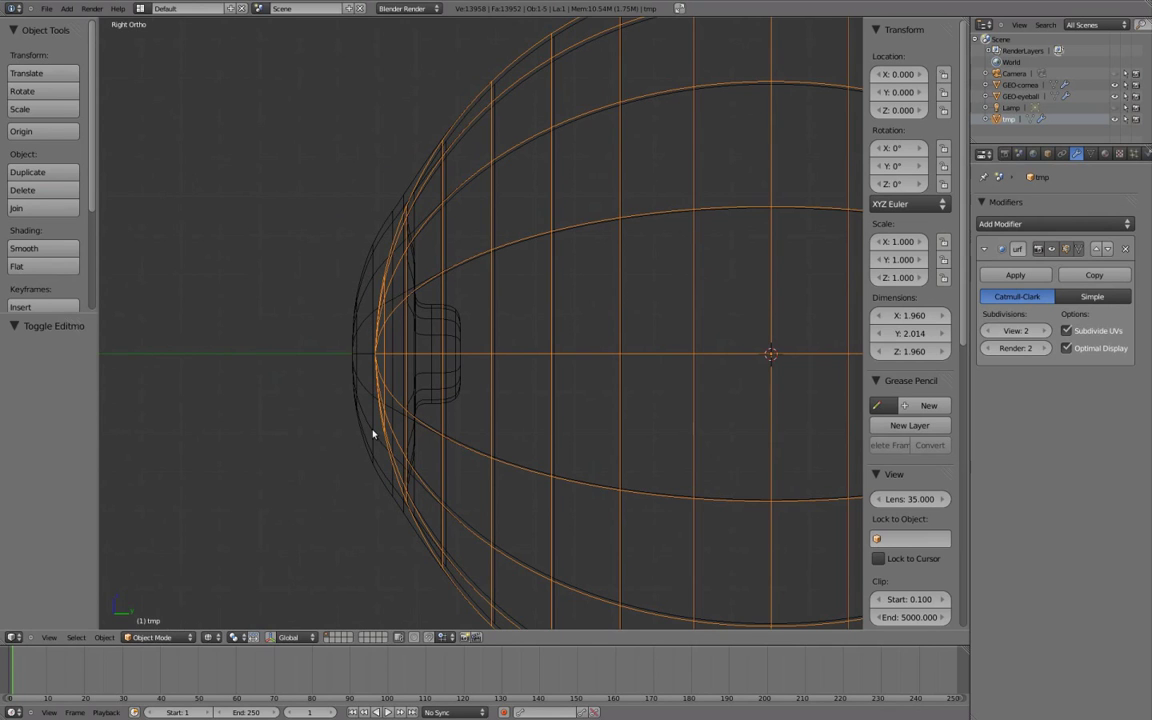
pyautogui.press('x')
pyautogui.click(366, 326)
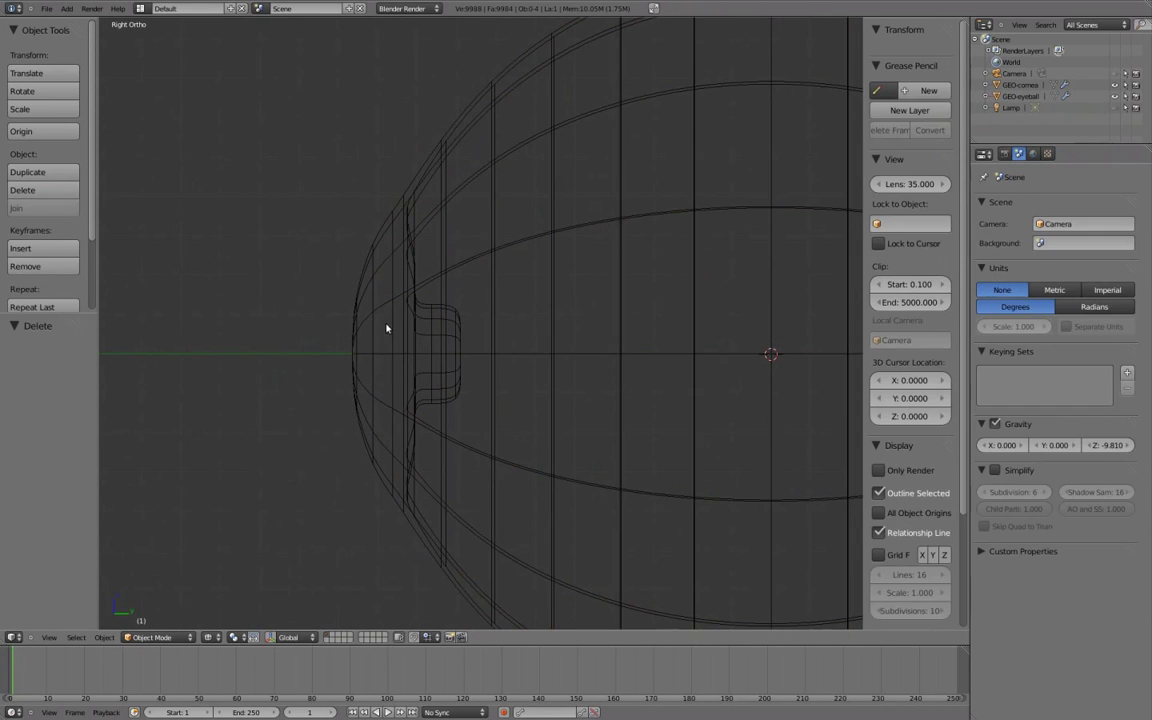
# - Set the maximum draw type of GEO-cornea to Wire in solid view and deselect it
pyautogui.rightClick(406, 319)
pyautogui.scroll(-4, 551, 332)
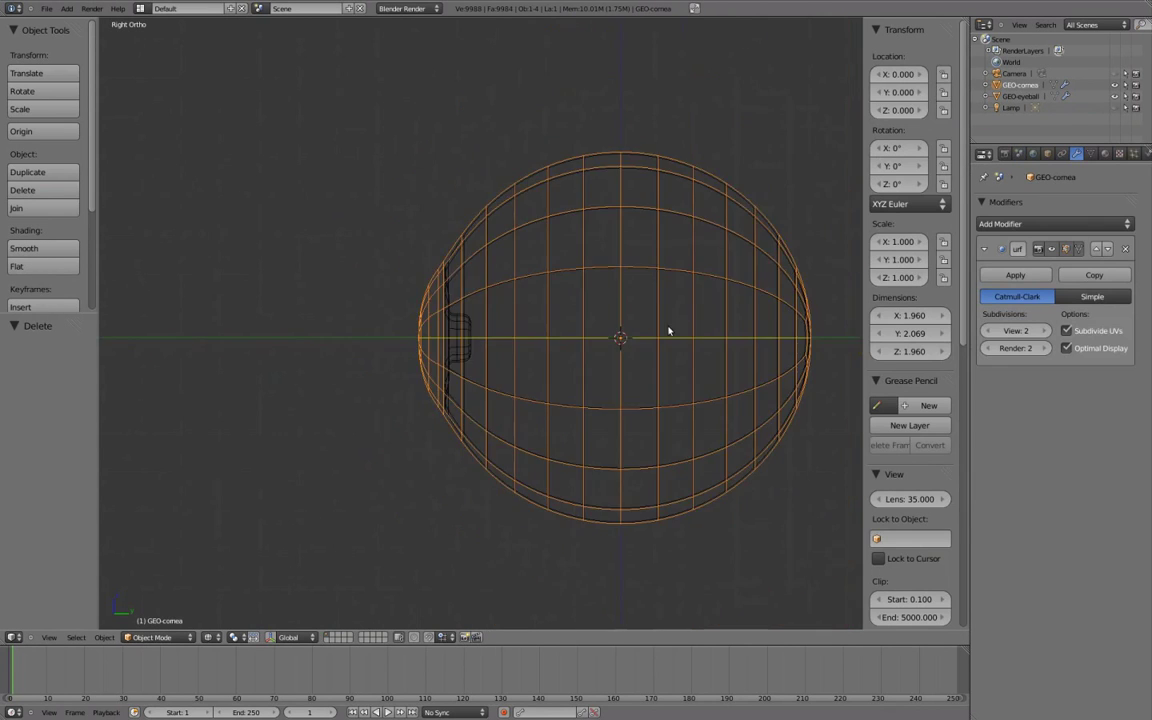
pyautogui.moveTo(669, 329)
pyautogui.mouseDown(button='middle')
pyautogui.moveTo(548, 334)
pyautogui.moveTo(663, 352)
pyautogui.mouseUp(button='middle')
pyautogui.press('z')
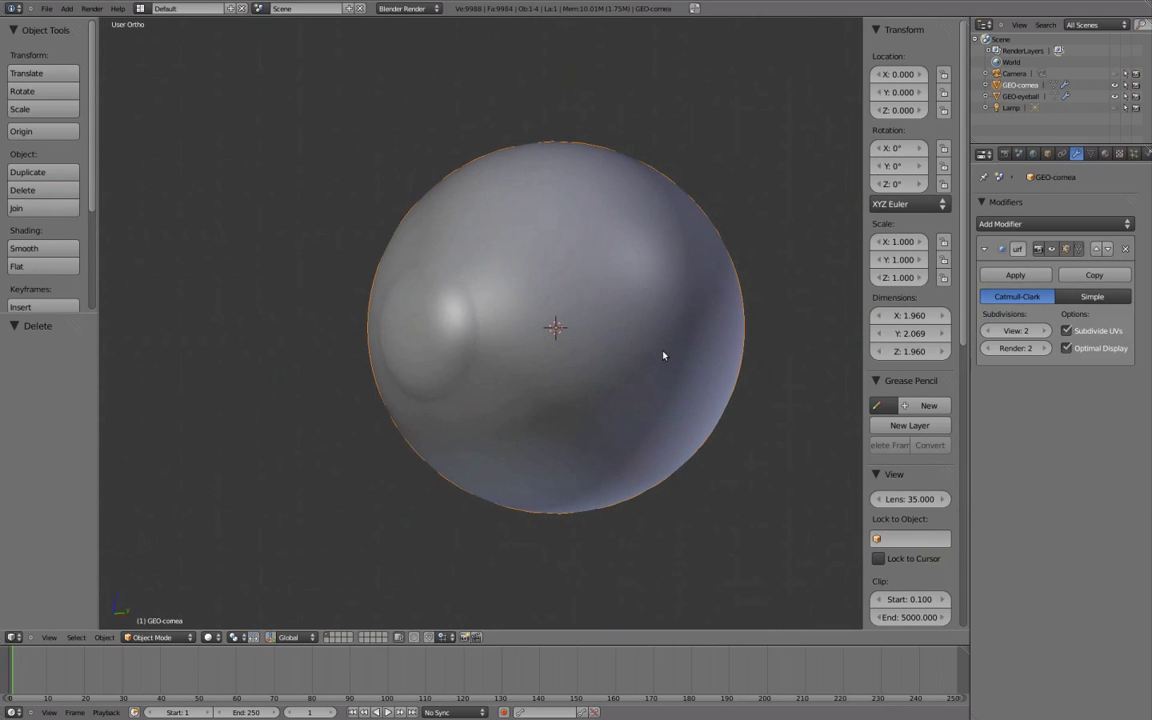
pyautogui.click(1047, 154)
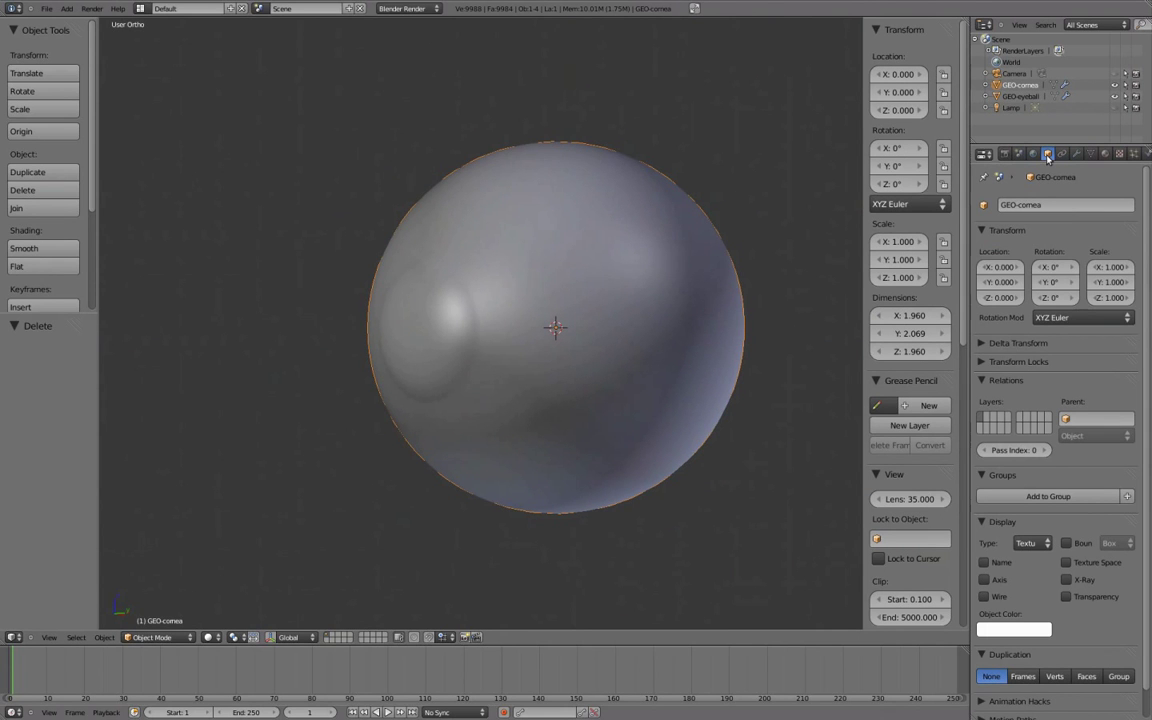
pyautogui.scroll(-1, 1033, 250)
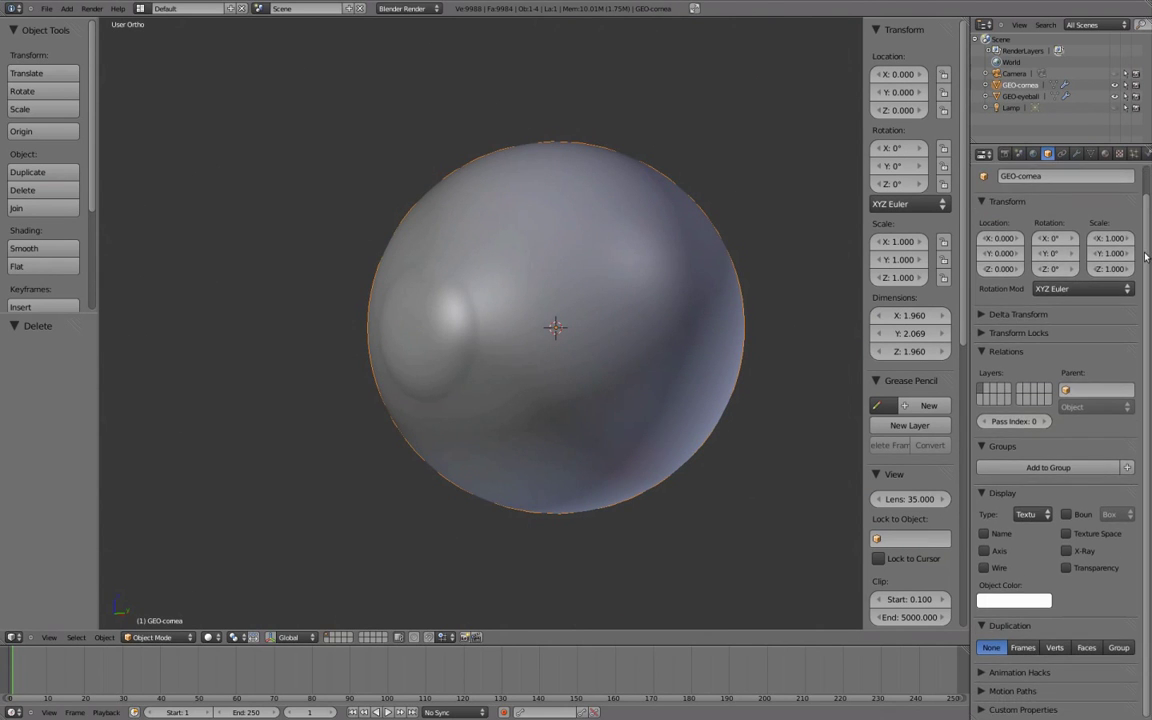
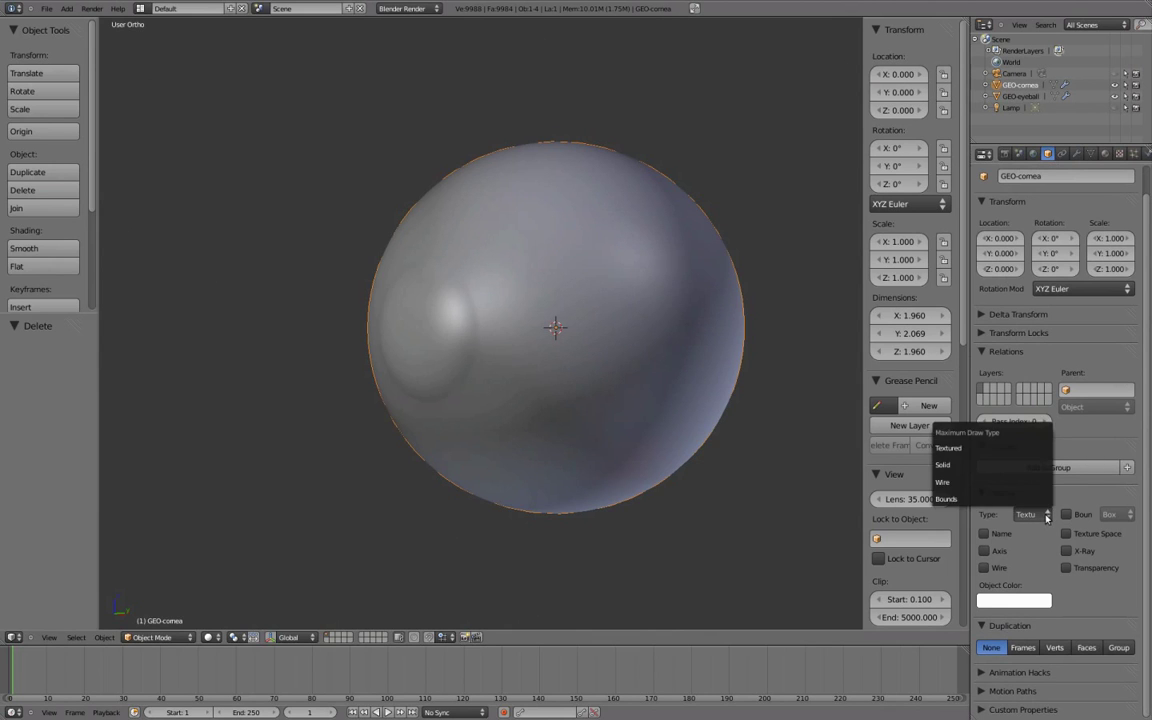
pyautogui.click(989, 484)
pyautogui.press('a')
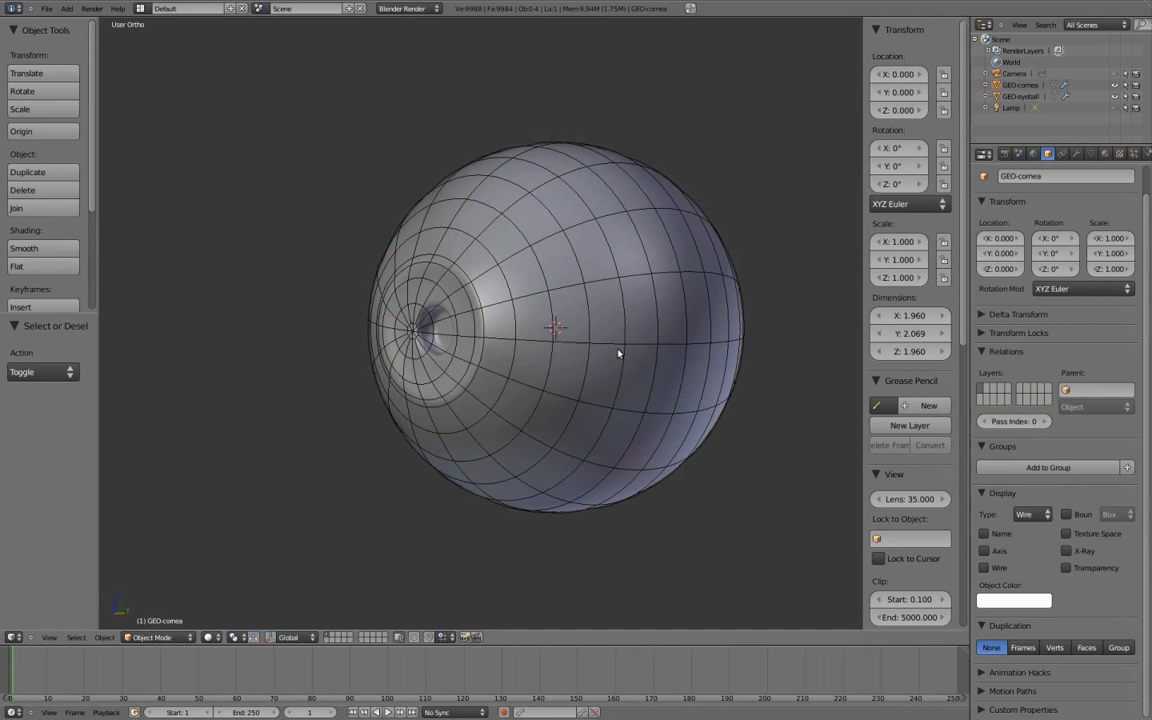
# - Examine the wire-drawn cornea over the solid eyeball, iris and pupil from the side, the front and angles in between
pyautogui.moveTo(618, 353); pyautogui.dragTo(579, 345, button='middle')
pyautogui.press('KP_3')
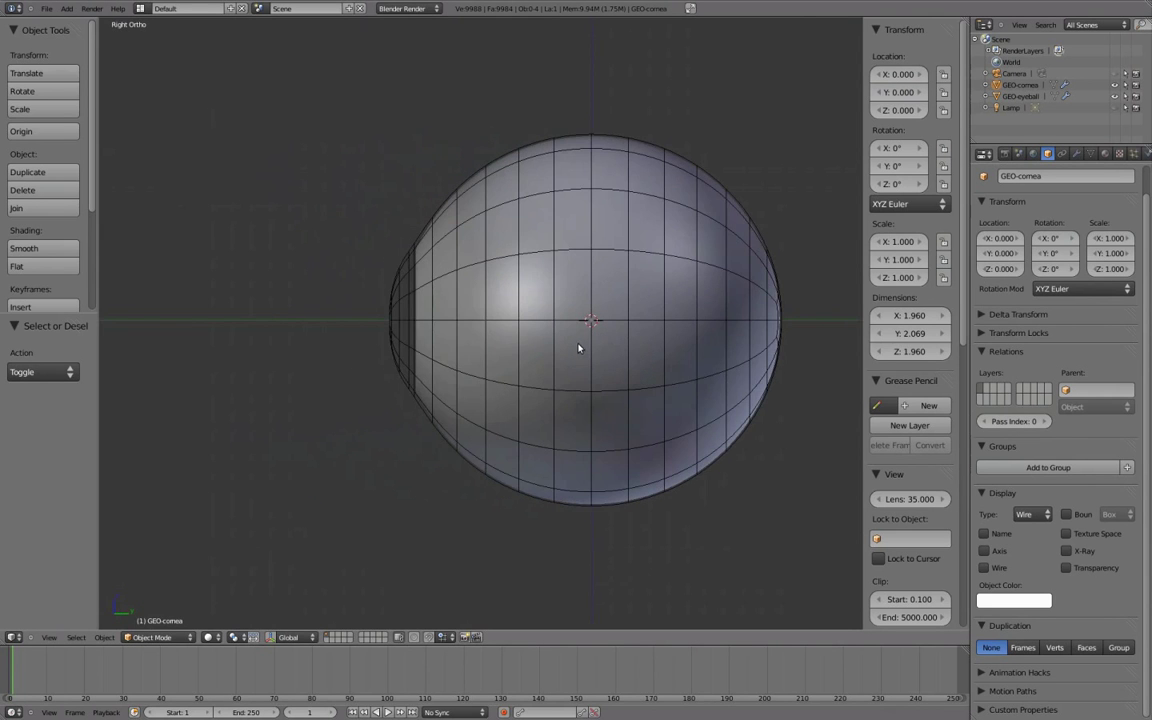
pyautogui.keyDown('shift'); pyautogui.moveTo(686, 321); pyautogui.dragTo(661, 323, button='middle'); pyautogui.keyUp('shift')
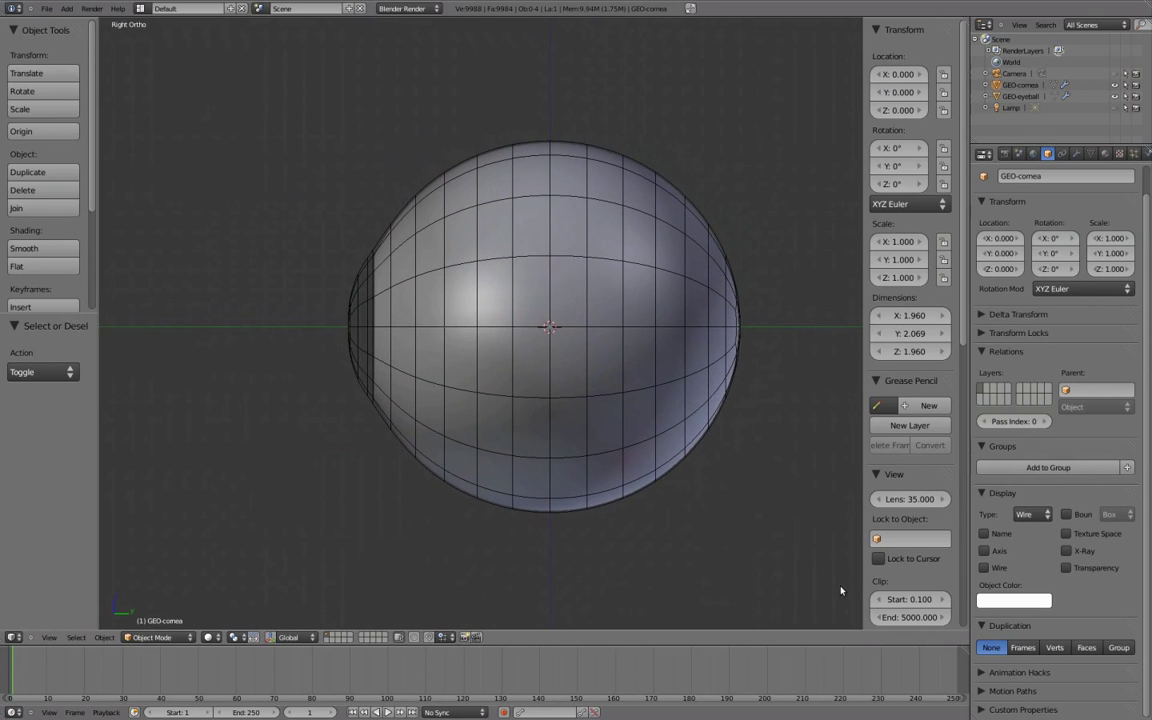
pyautogui.press('KP_4')
pyautogui.press('KP_4')
pyautogui.press('KP_4')
pyautogui.press('KP_4')
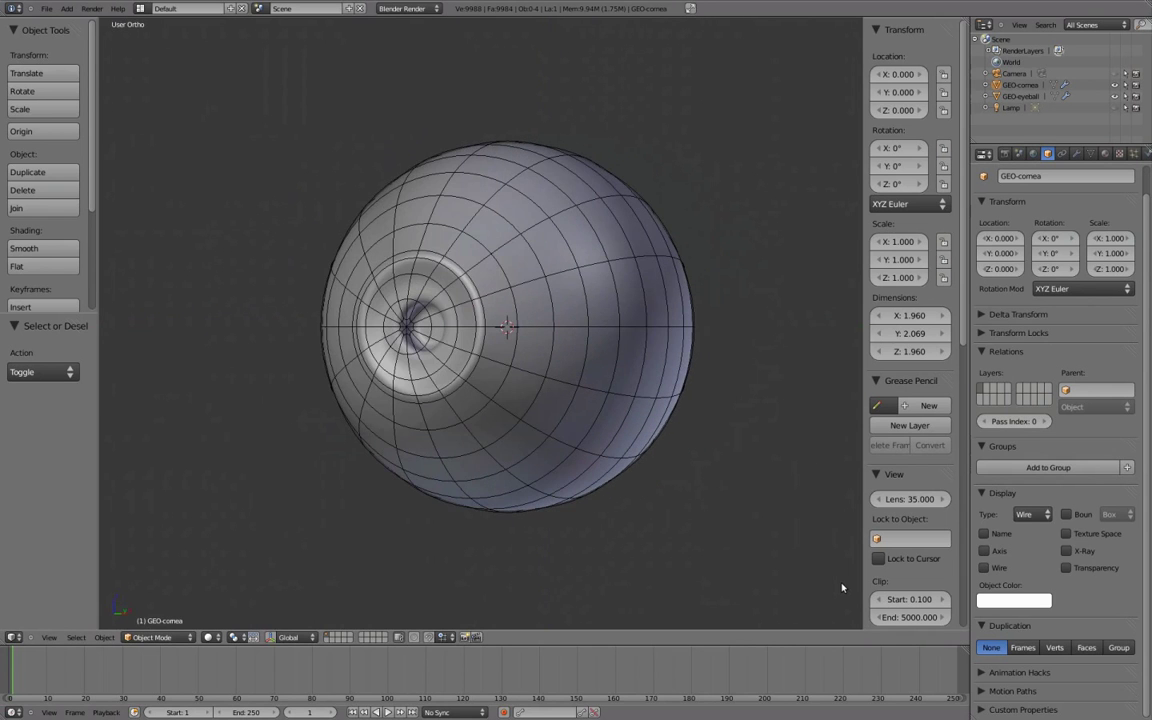
pyautogui.press('KP_4')
pyautogui.press('KP_4')
pyautogui.press('KP_4')
pyautogui.press('KP_4')
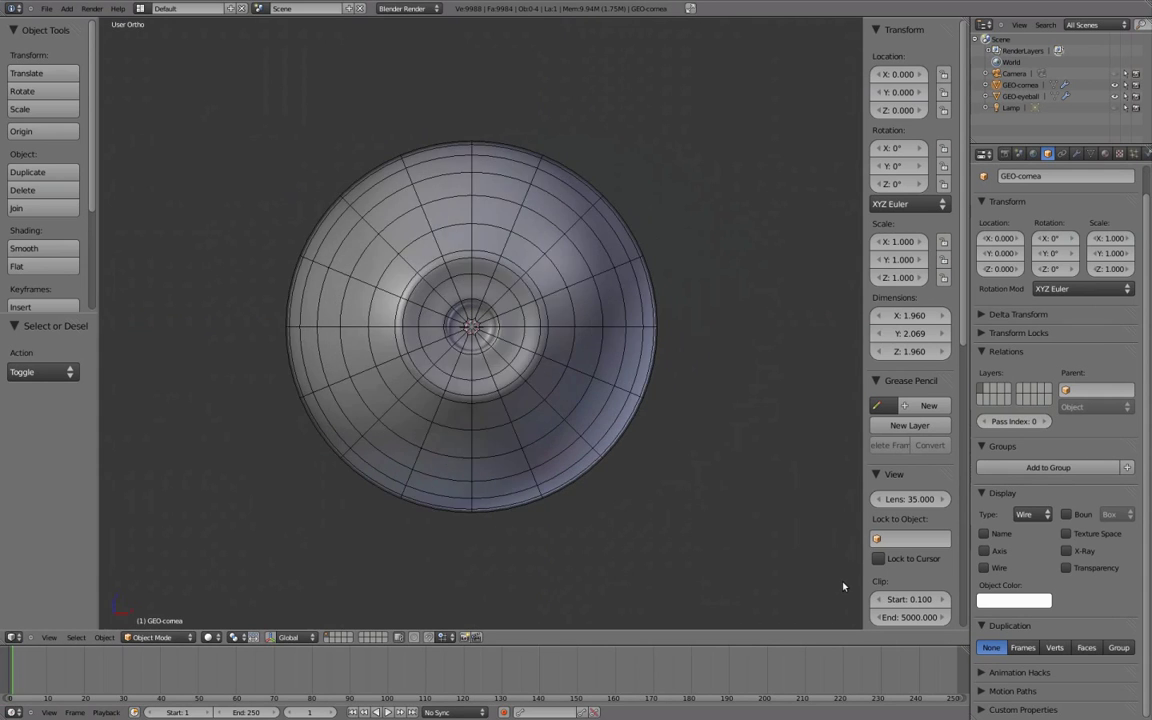
pyautogui.press('KP_4')
pyautogui.press('KP_4')
pyautogui.press('KP_6')
pyautogui.press('KP_6')
pyautogui.press('KP_6')
pyautogui.press('KP_6')
pyautogui.press('KP_6')
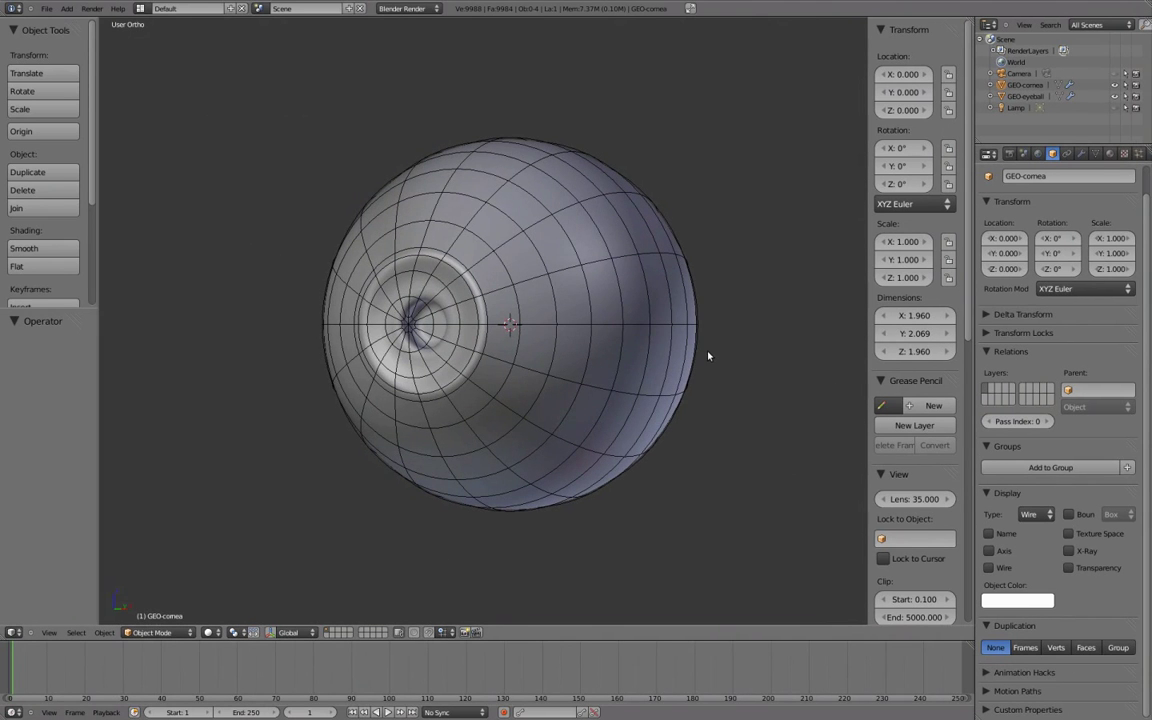
# - In wireframe shading, move both the cornea and the eyeball to the second layer and make that layer visible
pyautogui.press('z')
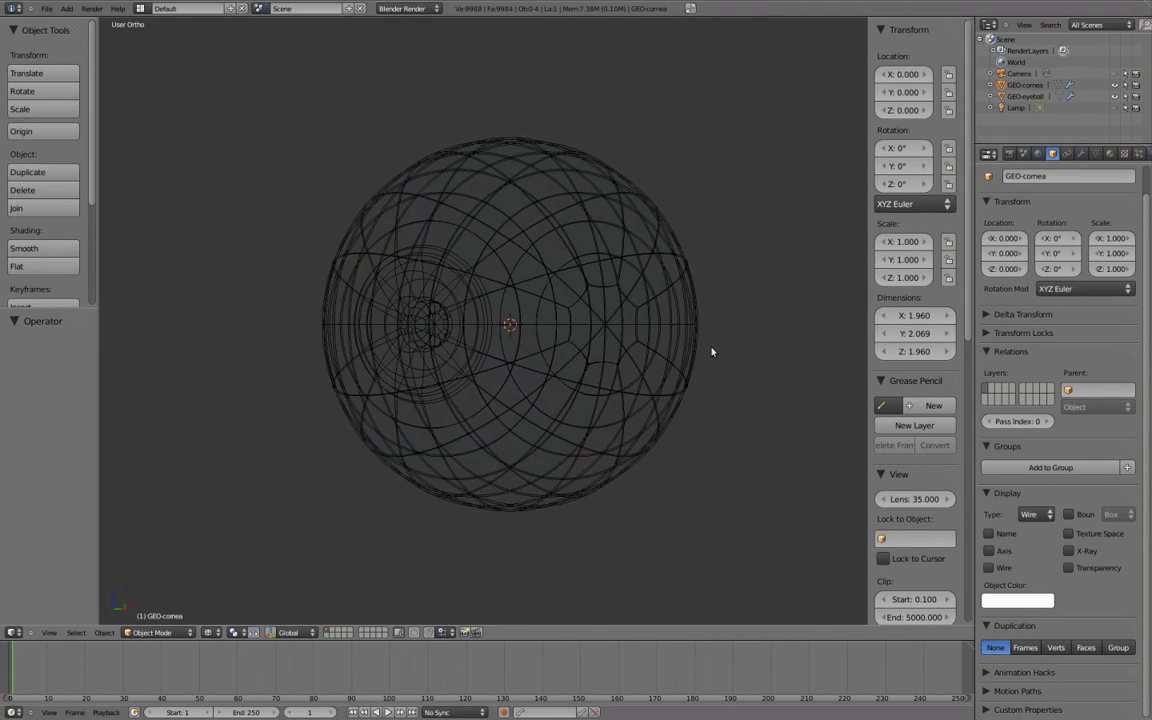
pyautogui.press('a')
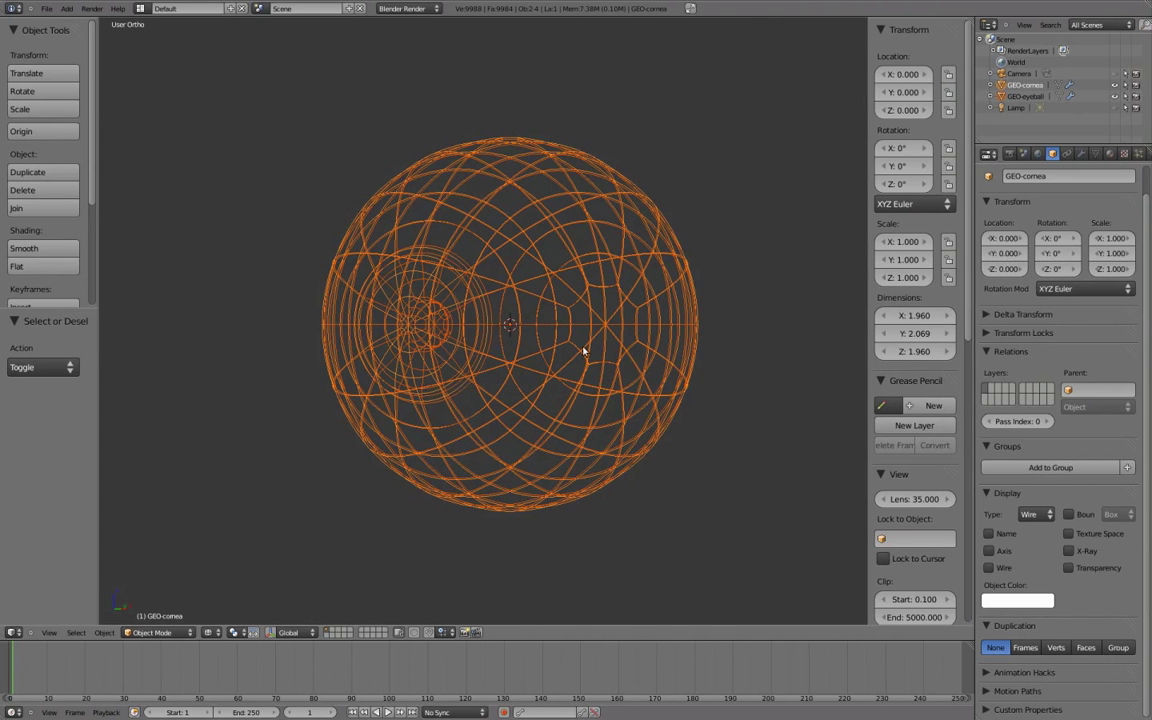
pyautogui.press('m')
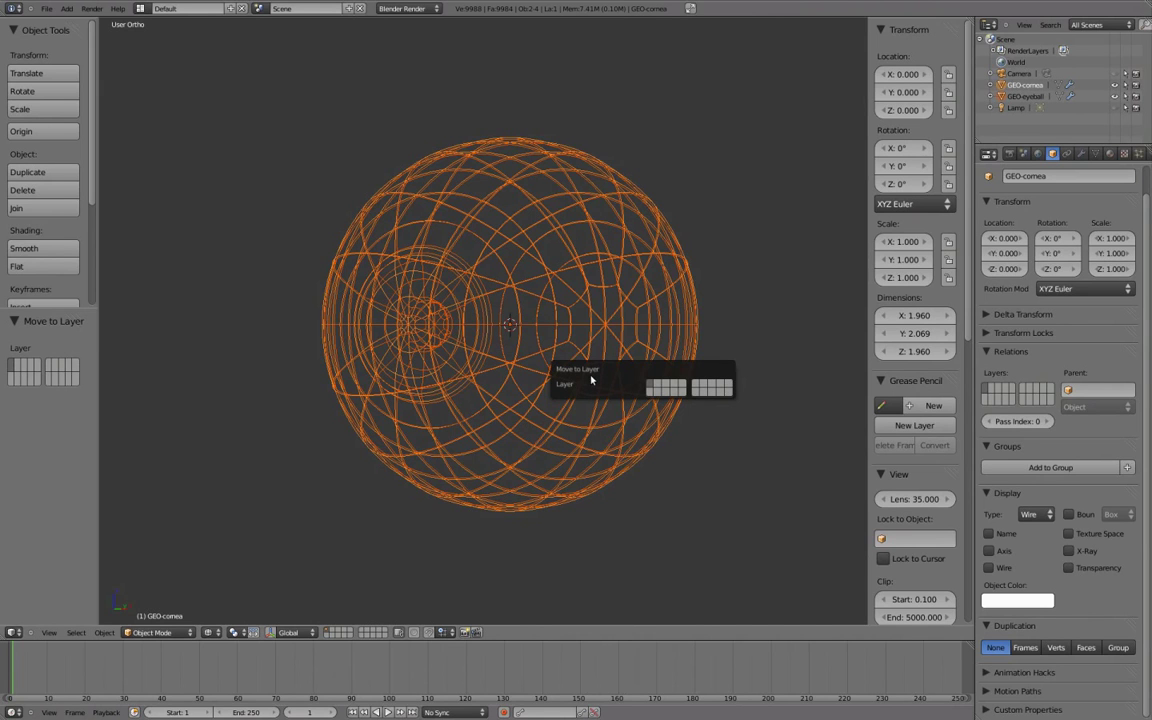
pyautogui.click(658, 388)
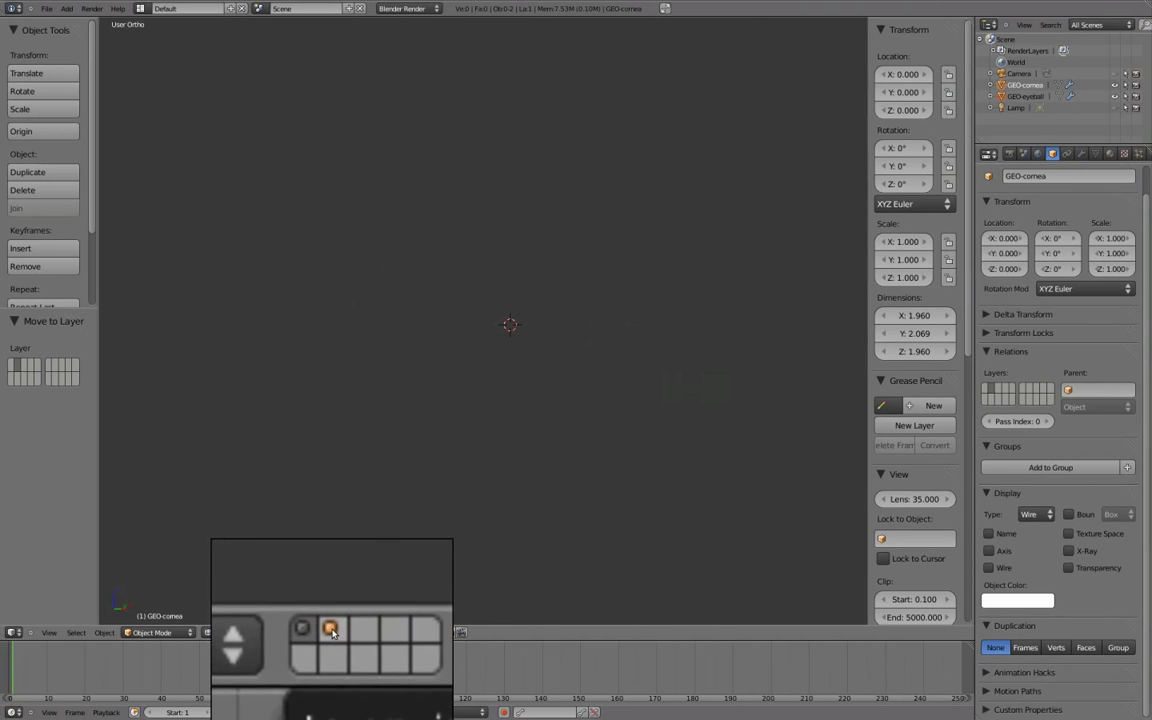
pyautogui.click(331, 630)
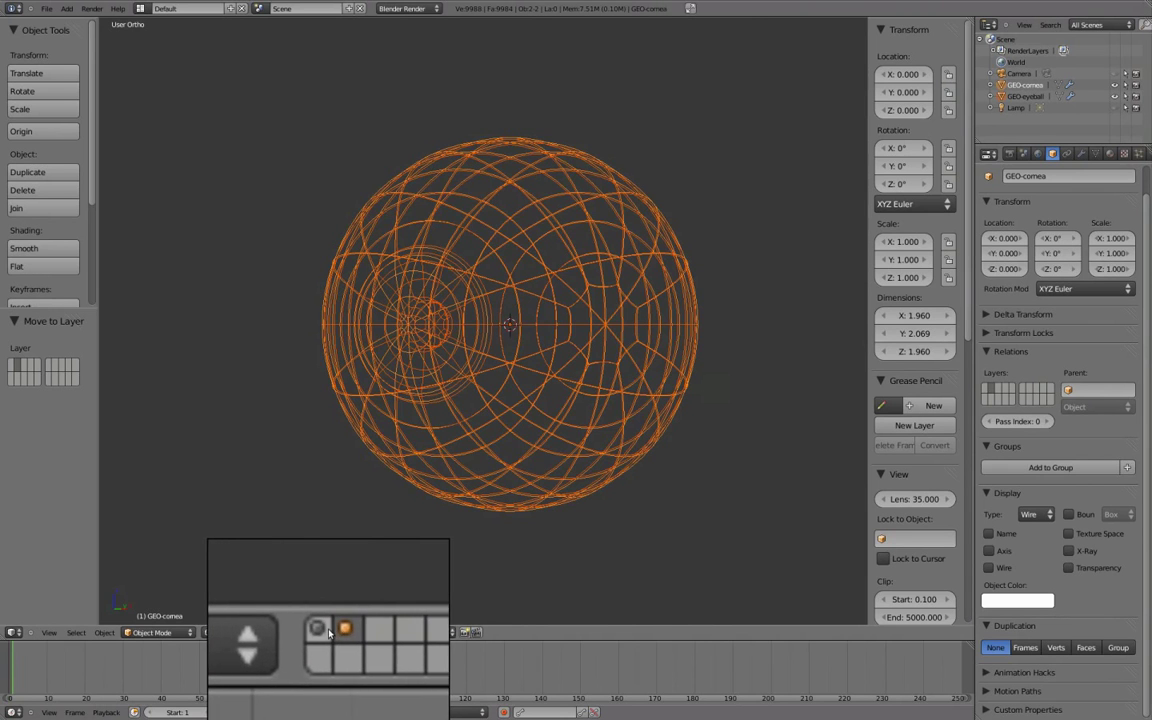